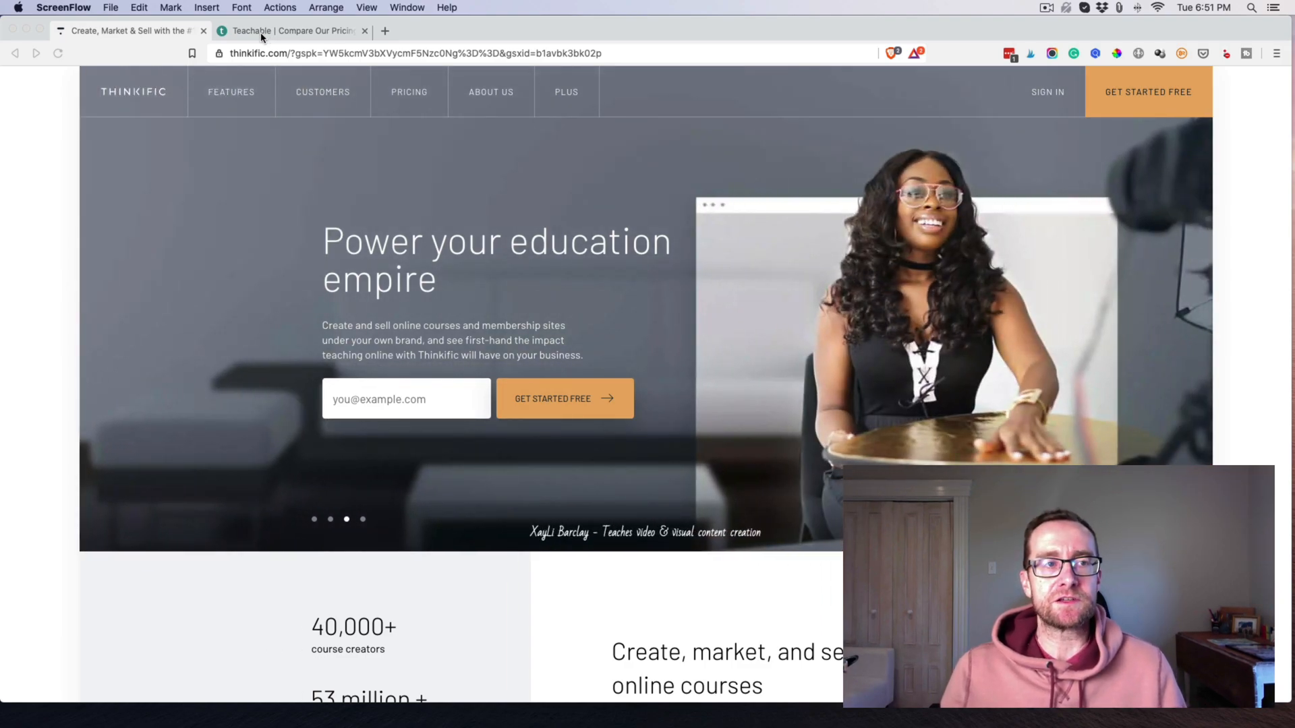
# Glance at the Teachable tab, then scroll down through the Thinkific homepage's selling points.
pyautogui.click(261, 37)
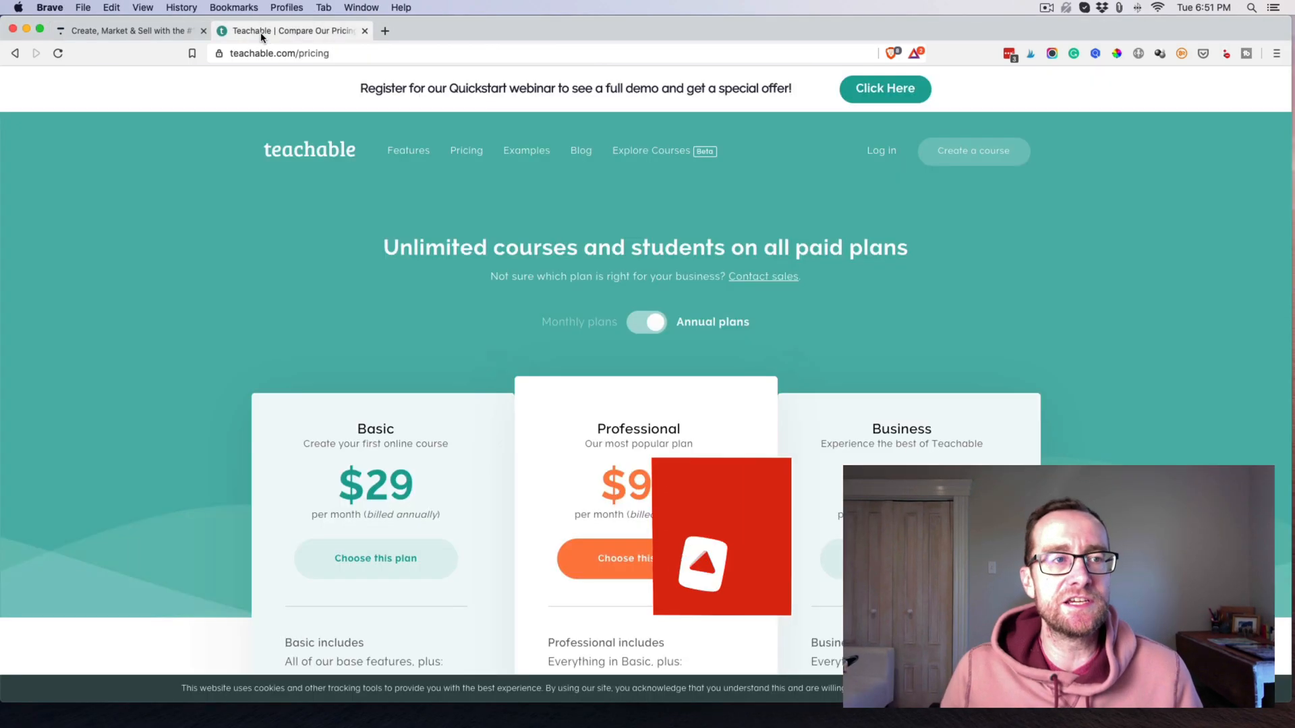
pyautogui.click(155, 32)
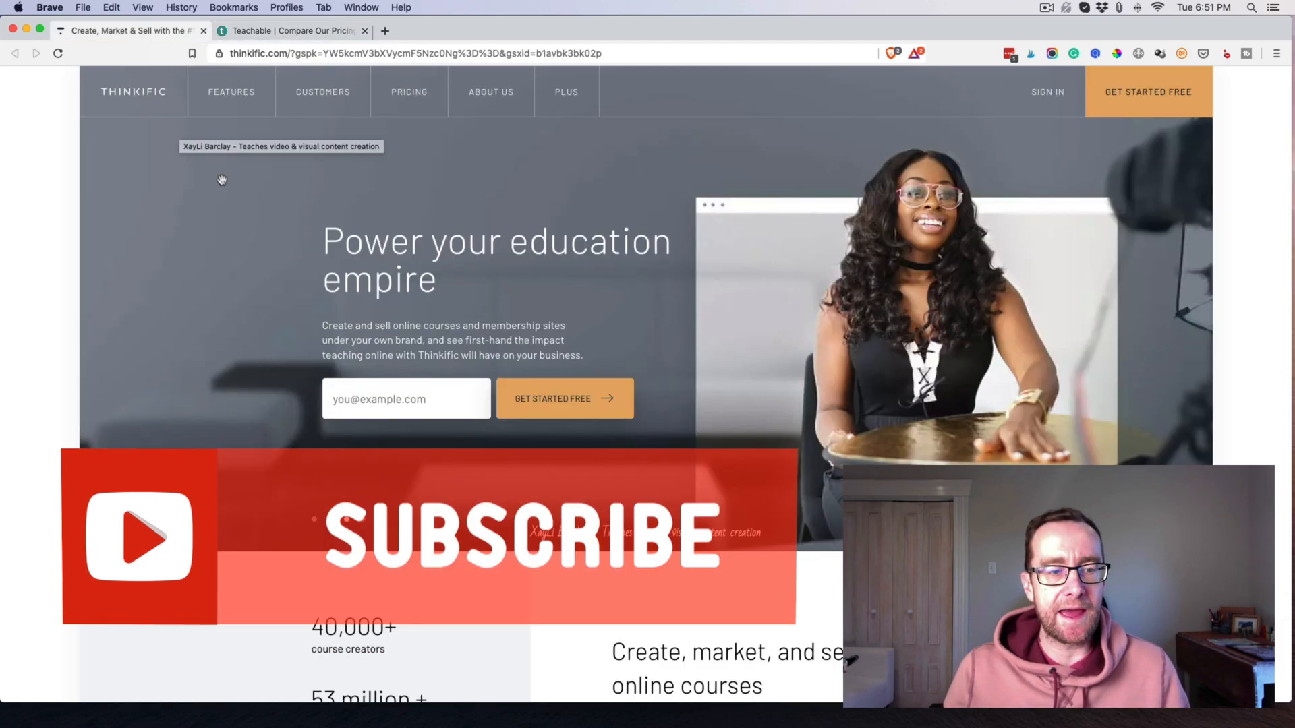
pyautogui.scroll(-4, 226, 187)
pyautogui.scroll(-10, 226, 188)
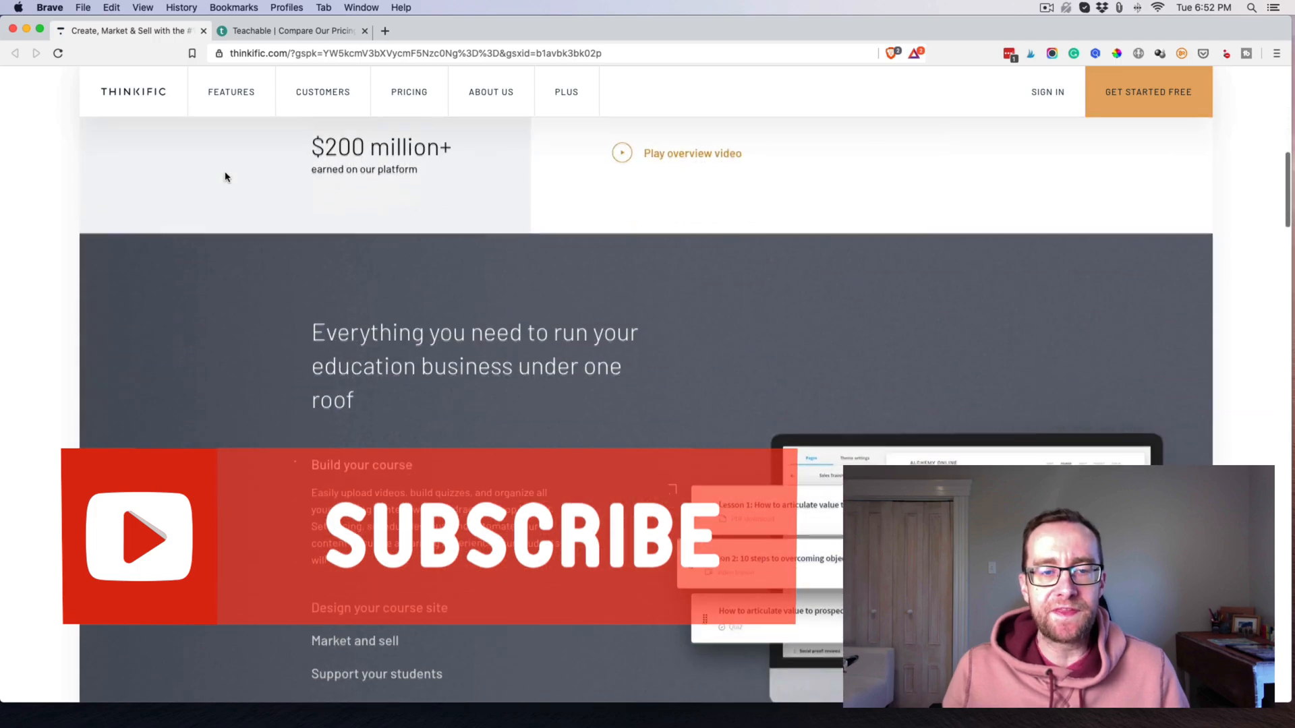
pyautogui.scroll(-2, 230, 163)
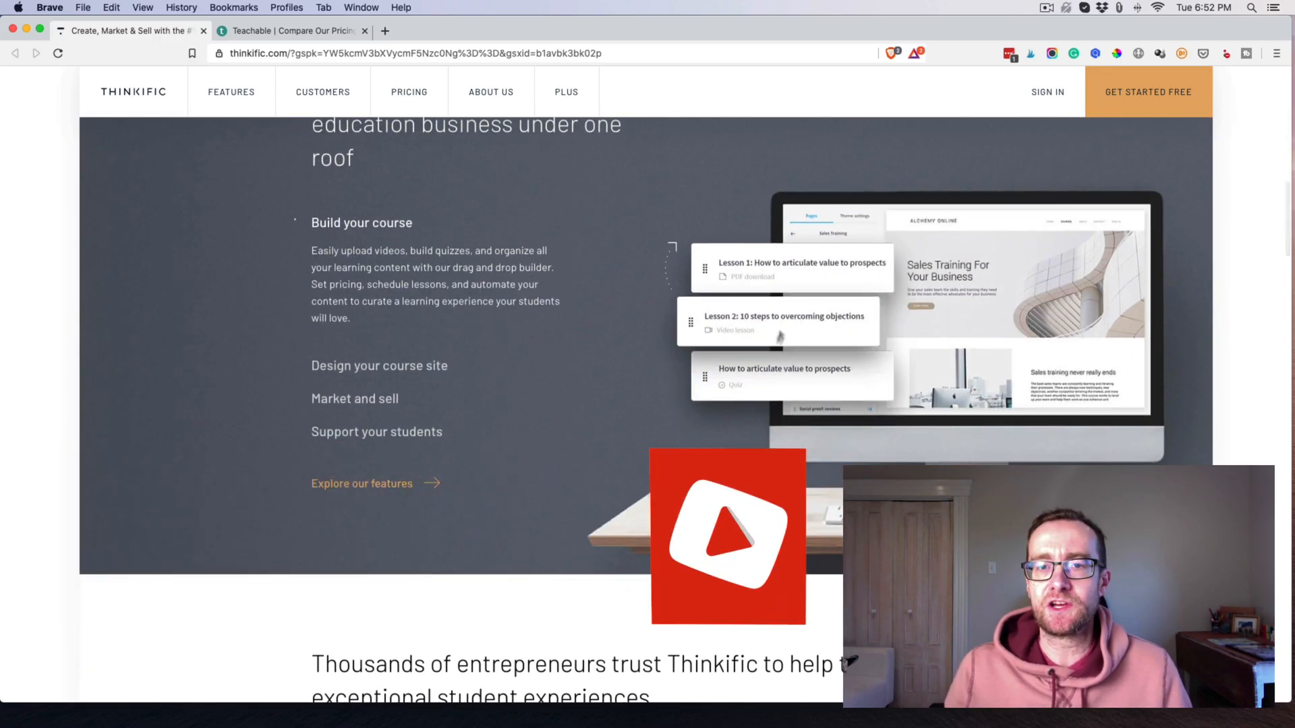
pyautogui.scroll(-5, 606, 302)
pyautogui.scroll(-15, 604, 304)
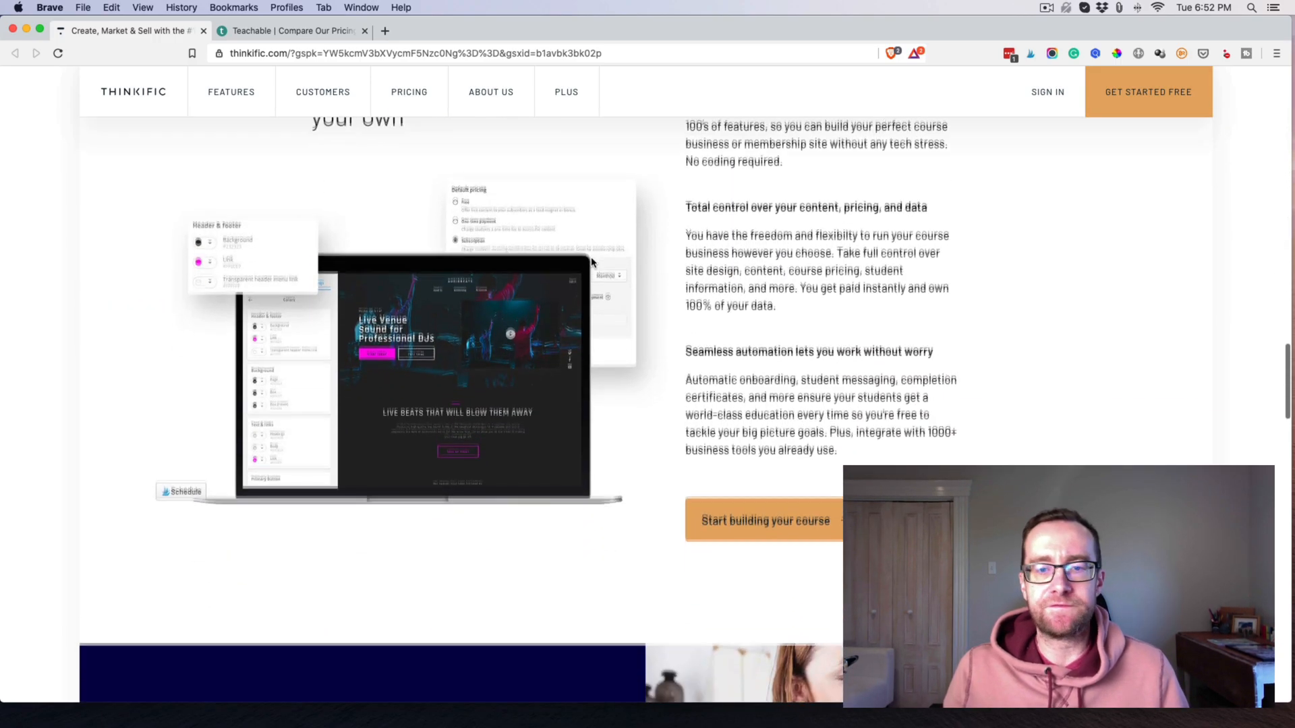
pyautogui.scroll(-10, 592, 263)
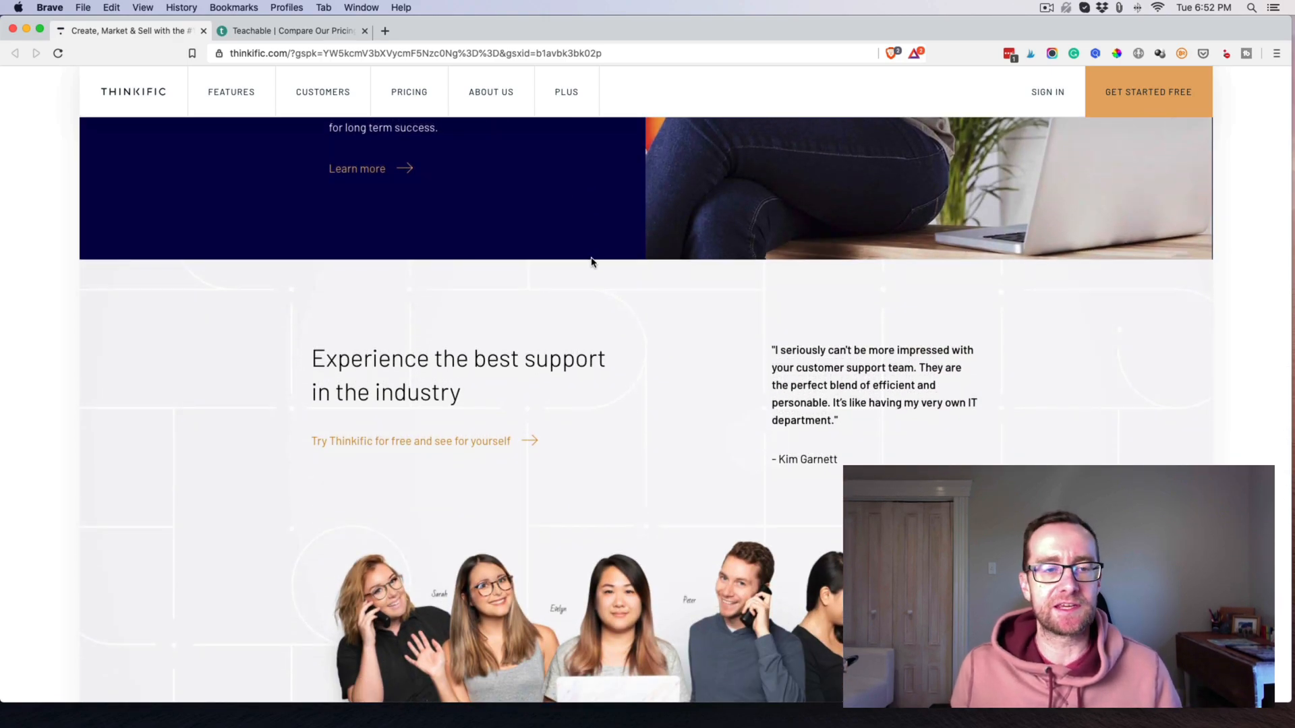
# Finish skimming the homepage and open Thinkific's Features page.
pyautogui.scroll(-8, 566, 281)
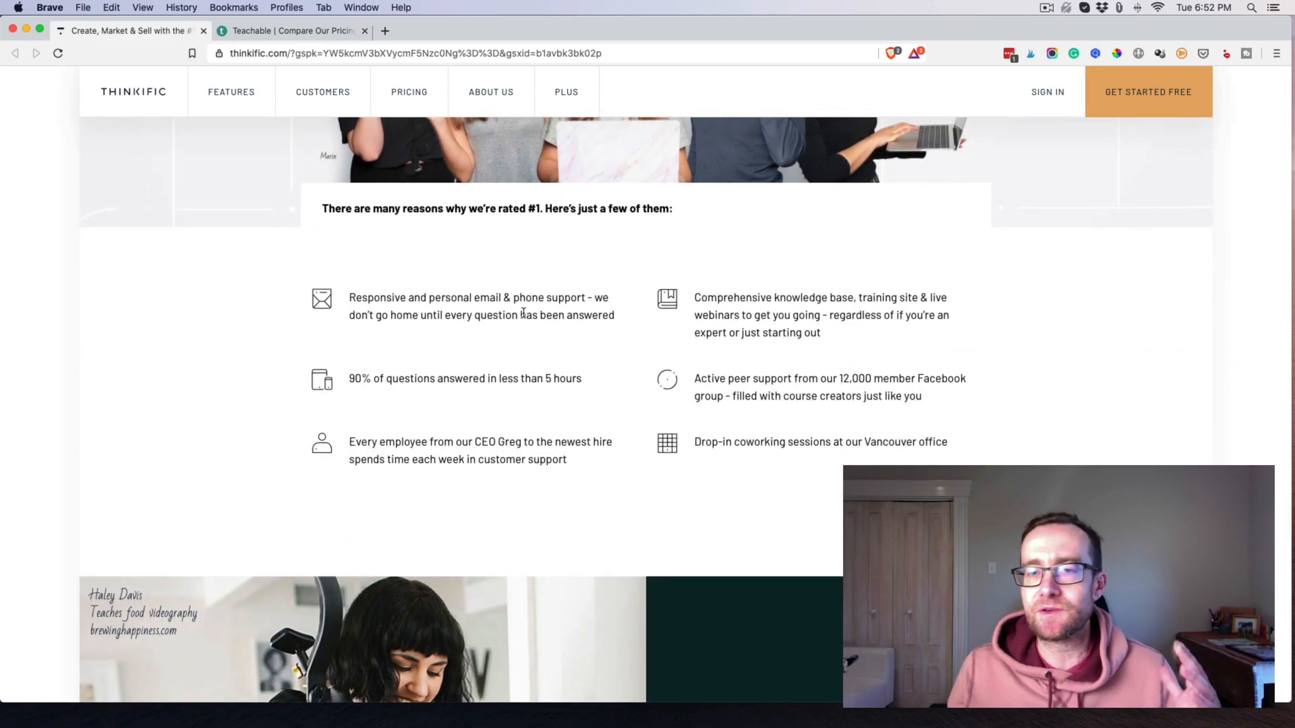
pyautogui.scroll(-5, 526, 310)
pyautogui.scroll(-8, 527, 309)
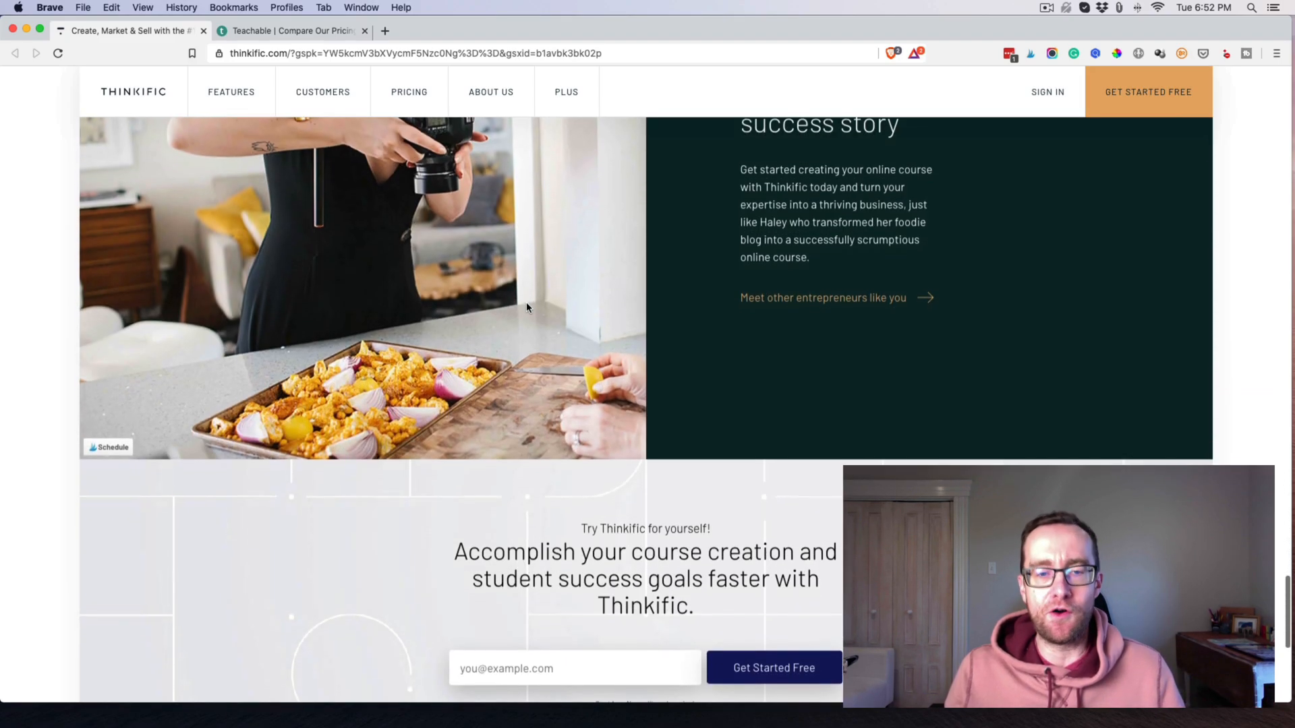
pyautogui.scroll(10, 526, 307)
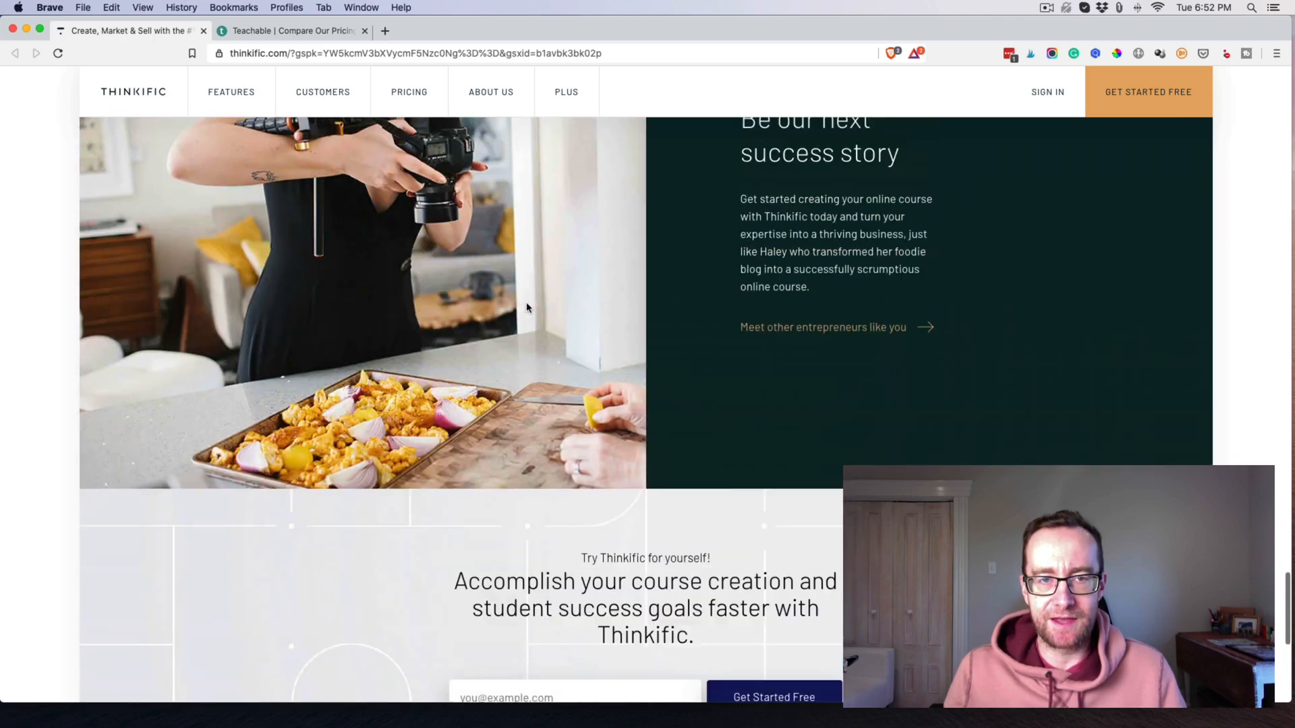
pyautogui.scroll(5, 527, 307)
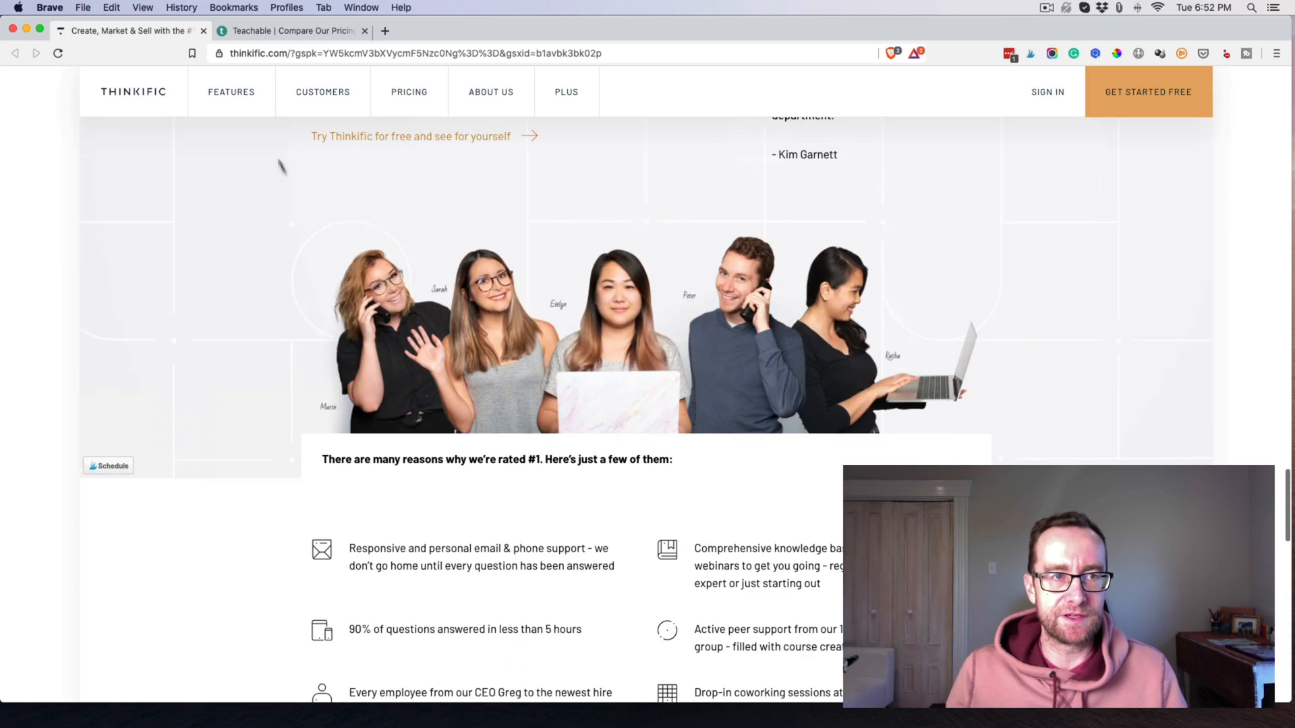
pyautogui.click(249, 101)
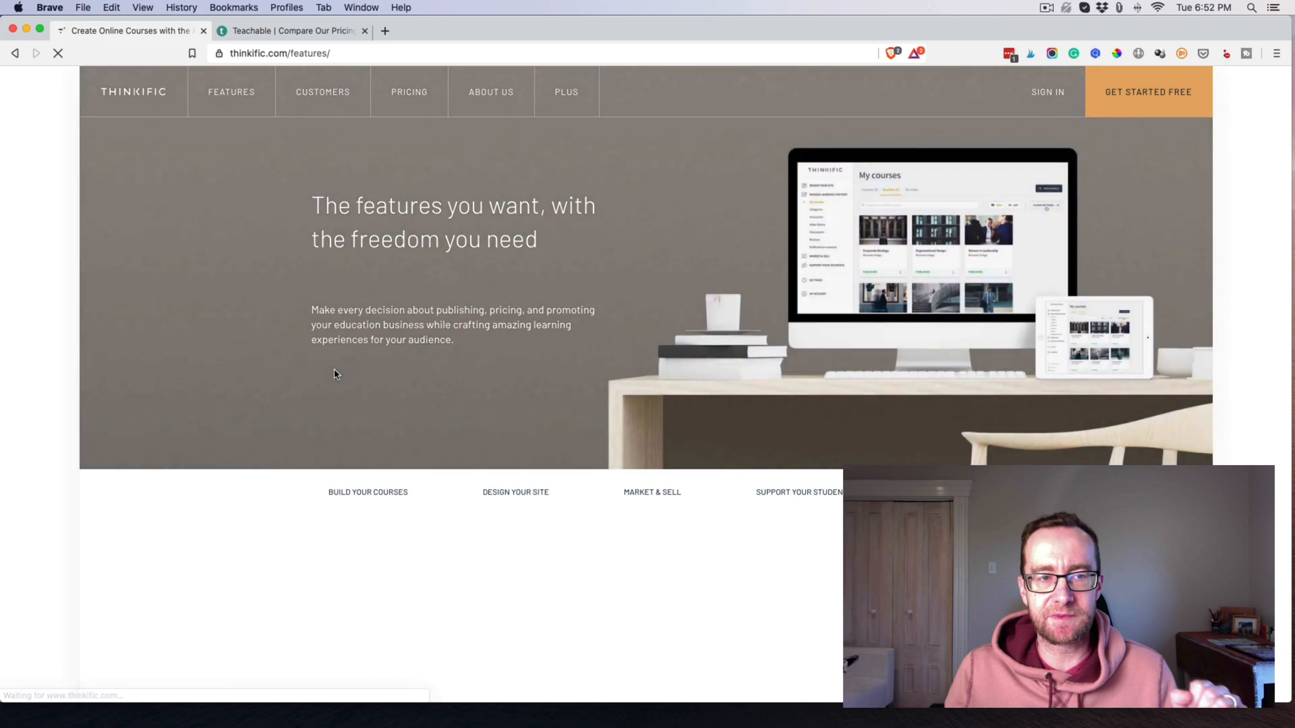
# Skim thinkific.com/features, then go back to Teachable's pricing ($29 Basic, $99 Professional).
pyautogui.scroll(-15, 321, 356)
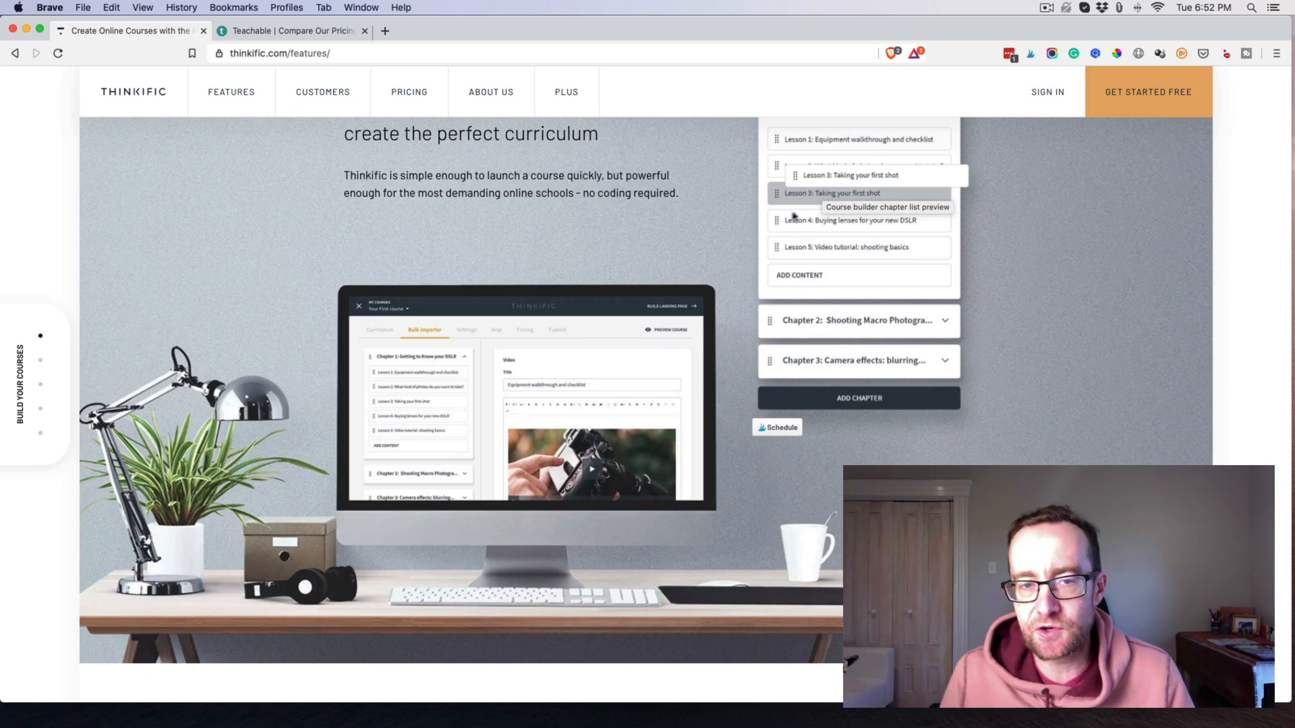
pyautogui.scroll(-10, 773, 232)
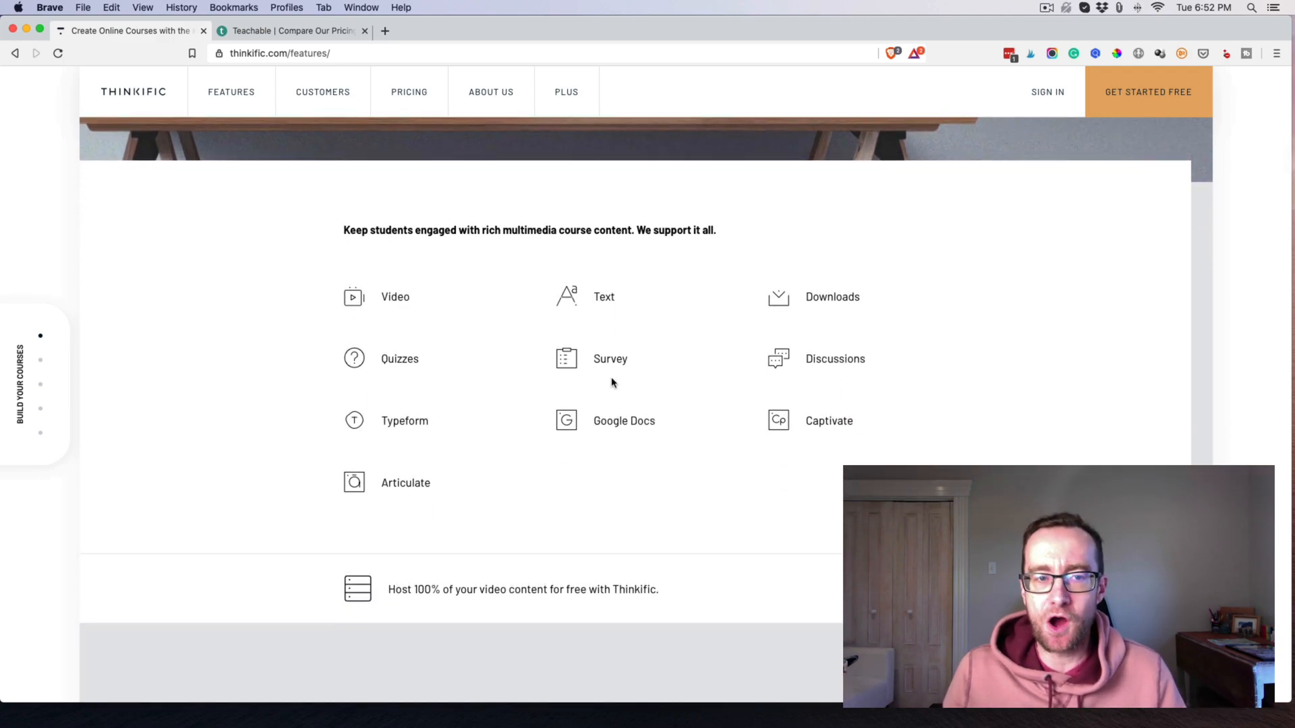
pyautogui.scroll(-5, 622, 319)
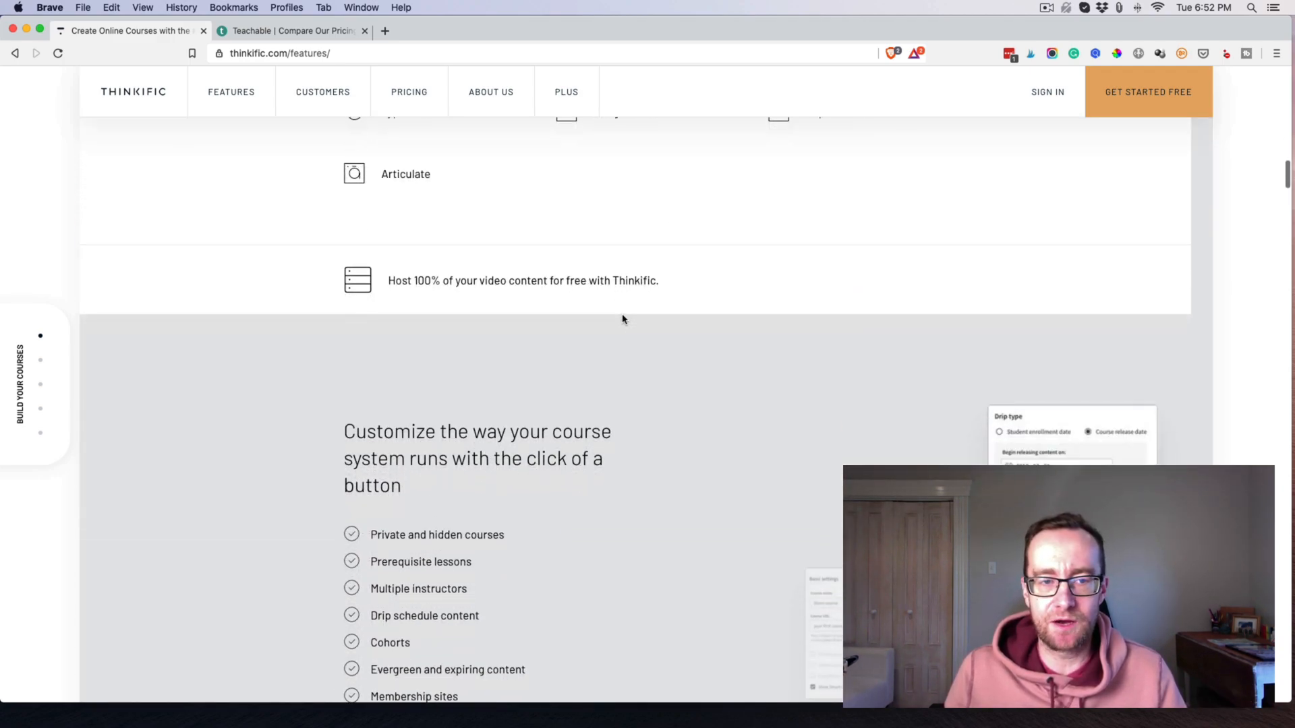
pyautogui.scroll(-5, 624, 314)
pyautogui.scroll(-5, 626, 310)
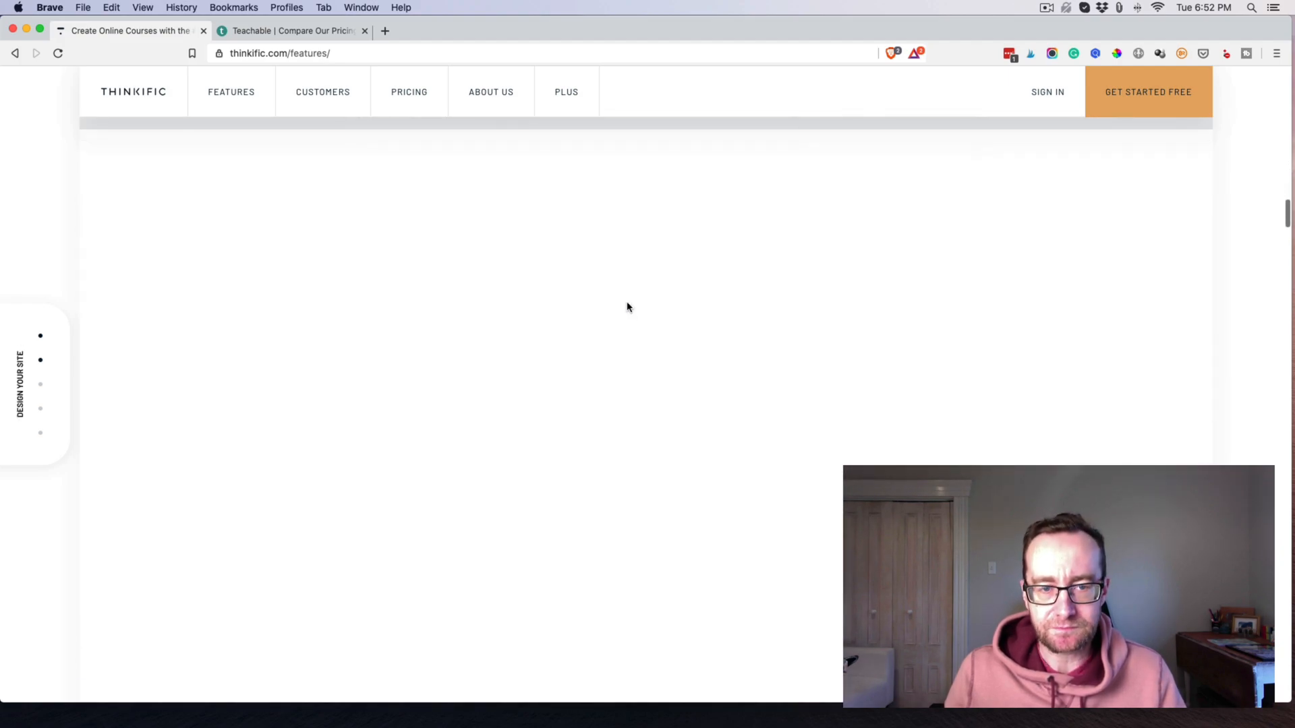
pyautogui.scroll(-3, 624, 303)
pyautogui.scroll(15, 410, 222)
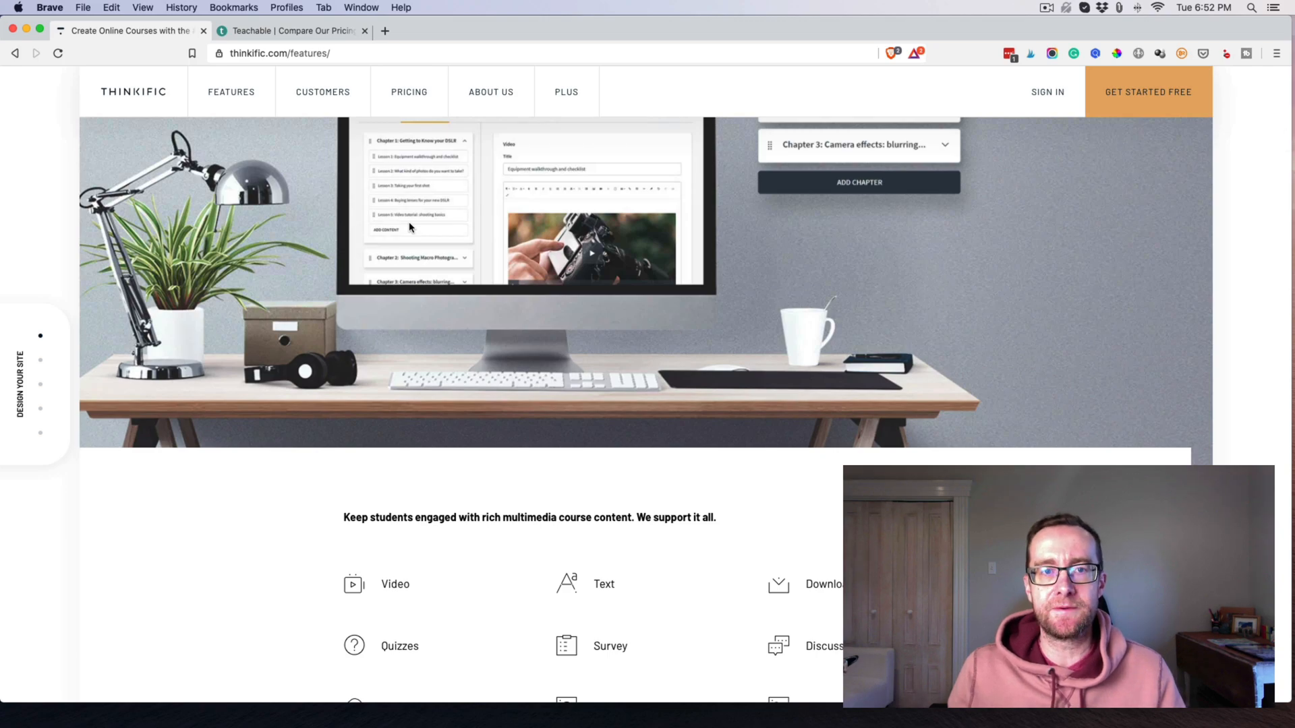
pyautogui.scroll(2, 410, 227)
pyautogui.scroll(5, 499, 293)
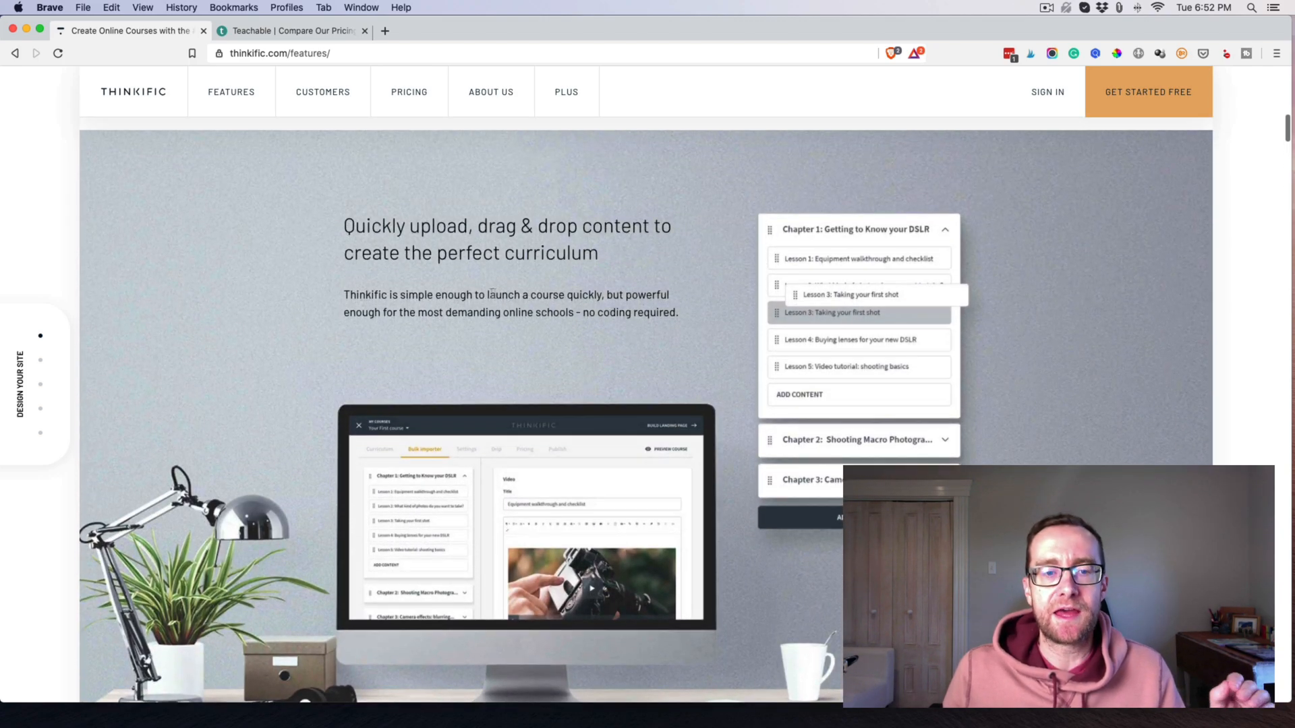
pyautogui.scroll(1, 509, 290)
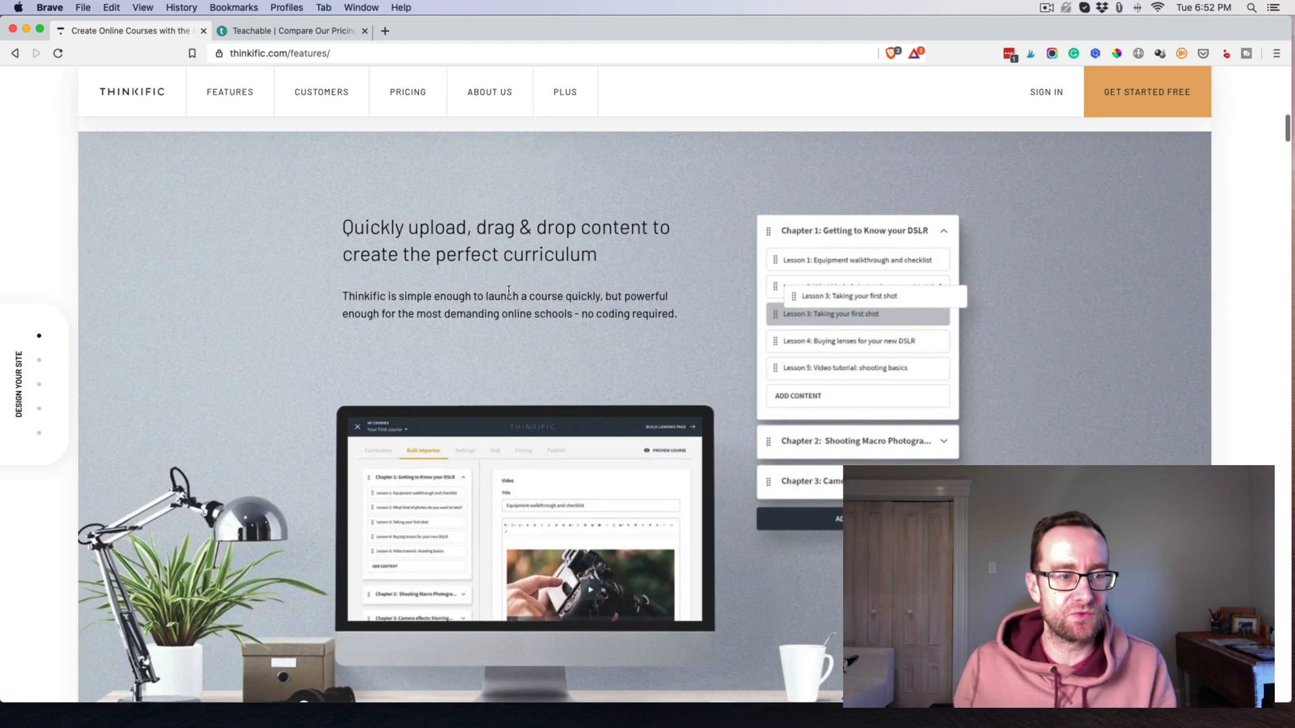
pyautogui.click(320, 32)
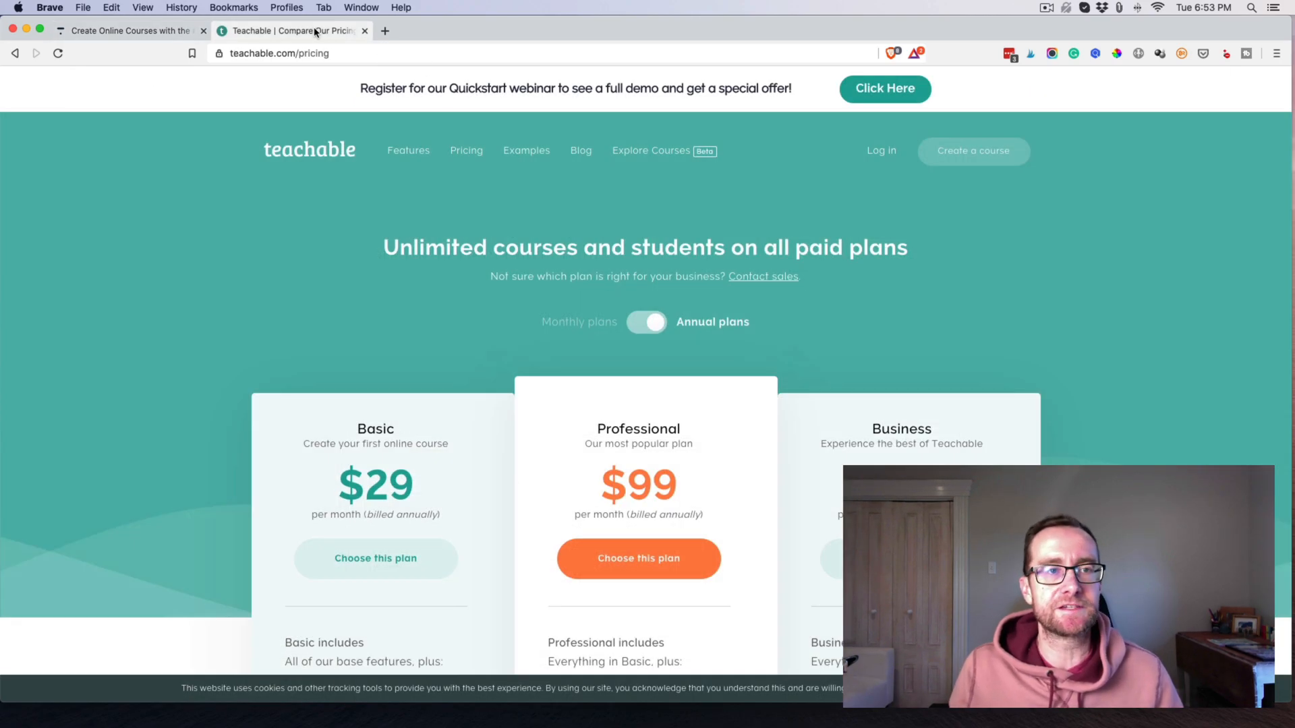
pyautogui.click(406, 153)
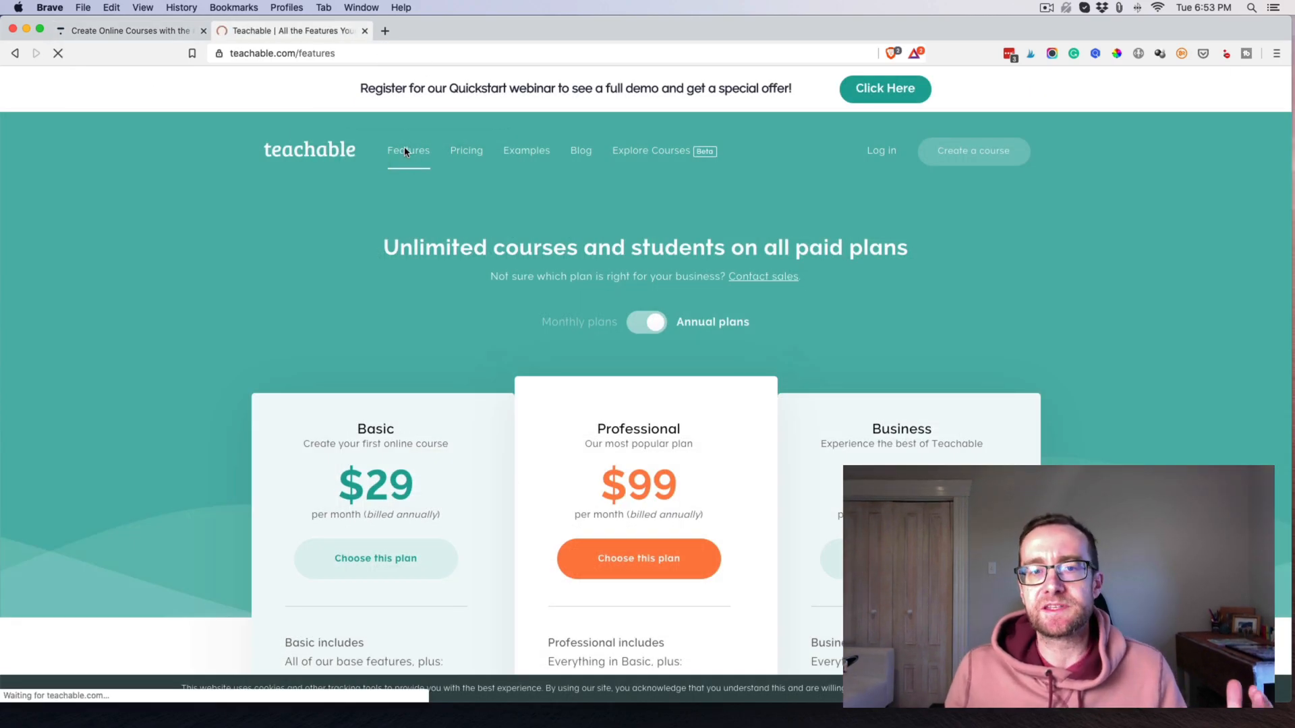
pyautogui.scroll(-10, 376, 155)
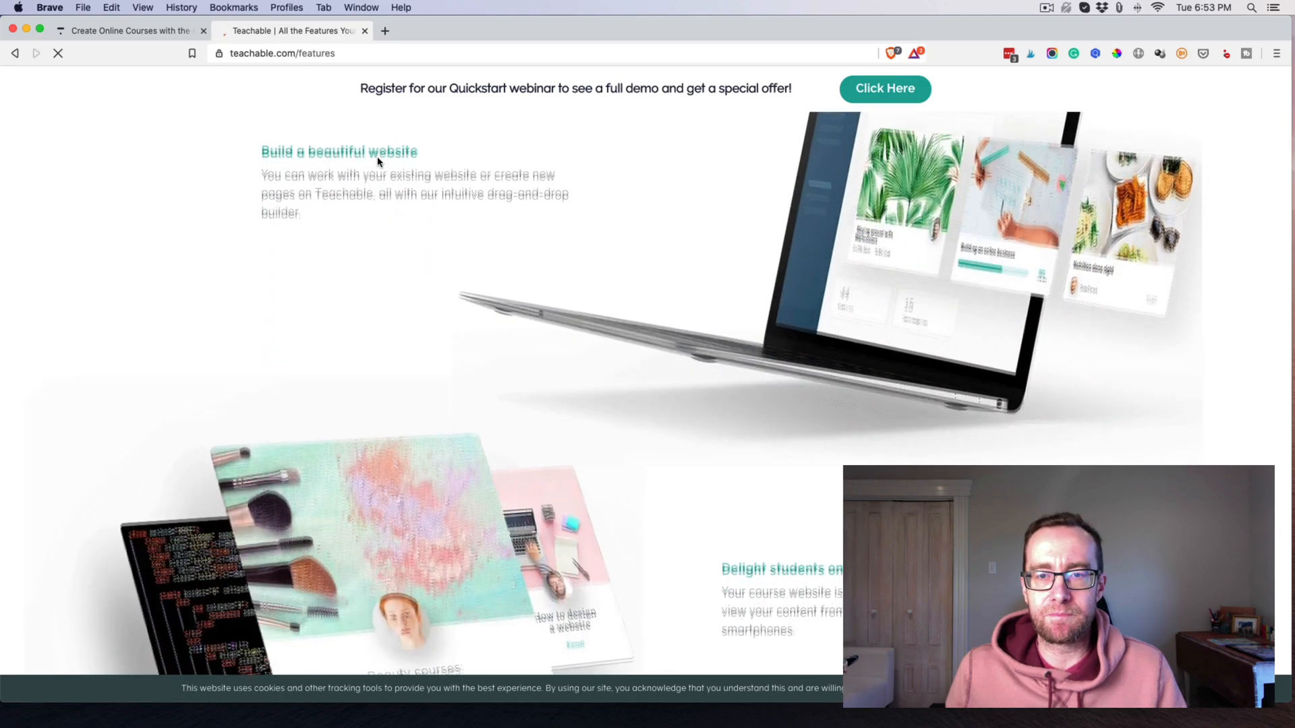
pyautogui.scroll(-8, 367, 140)
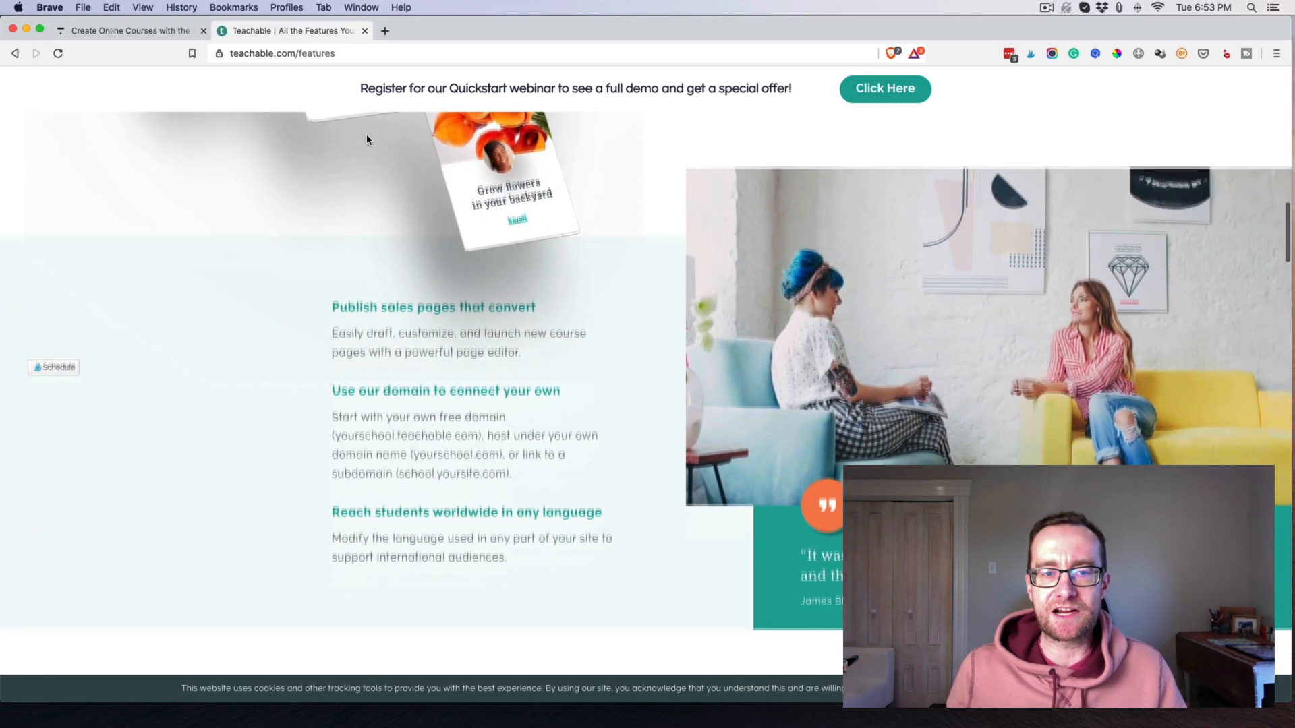
pyautogui.scroll(-7, 367, 140)
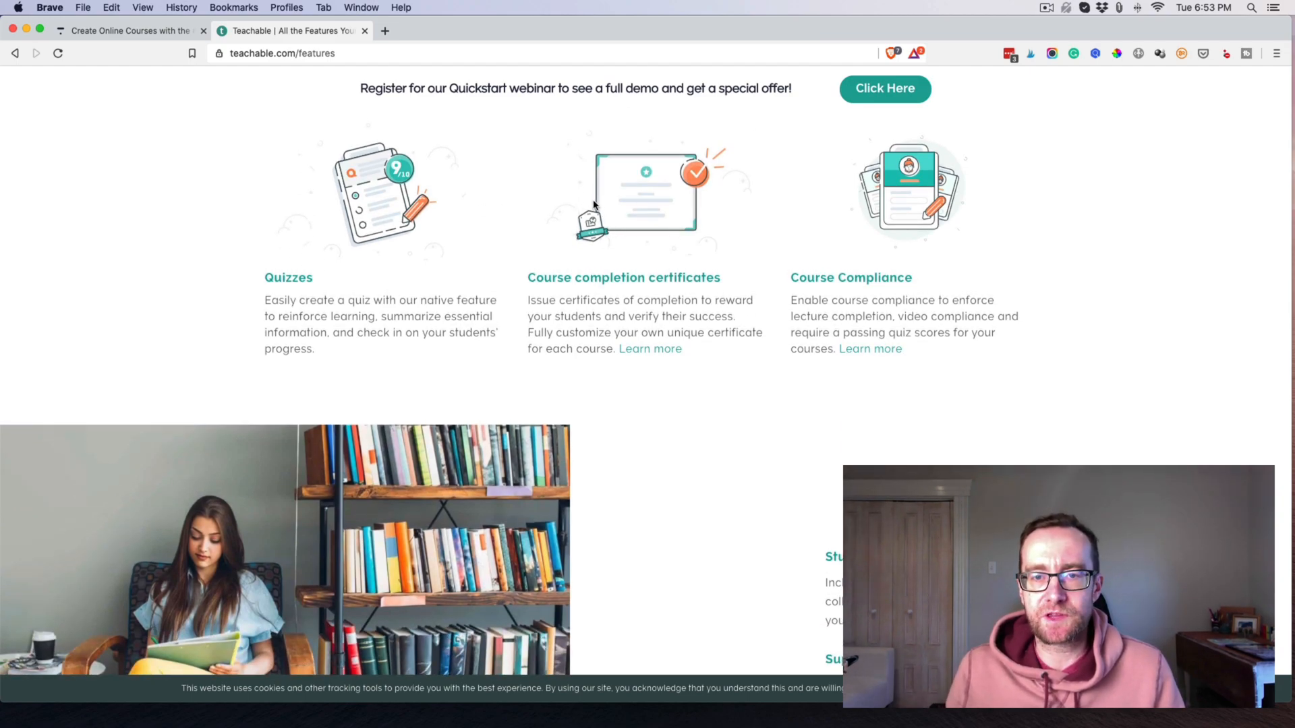
pyautogui.scroll(-4, 579, 199)
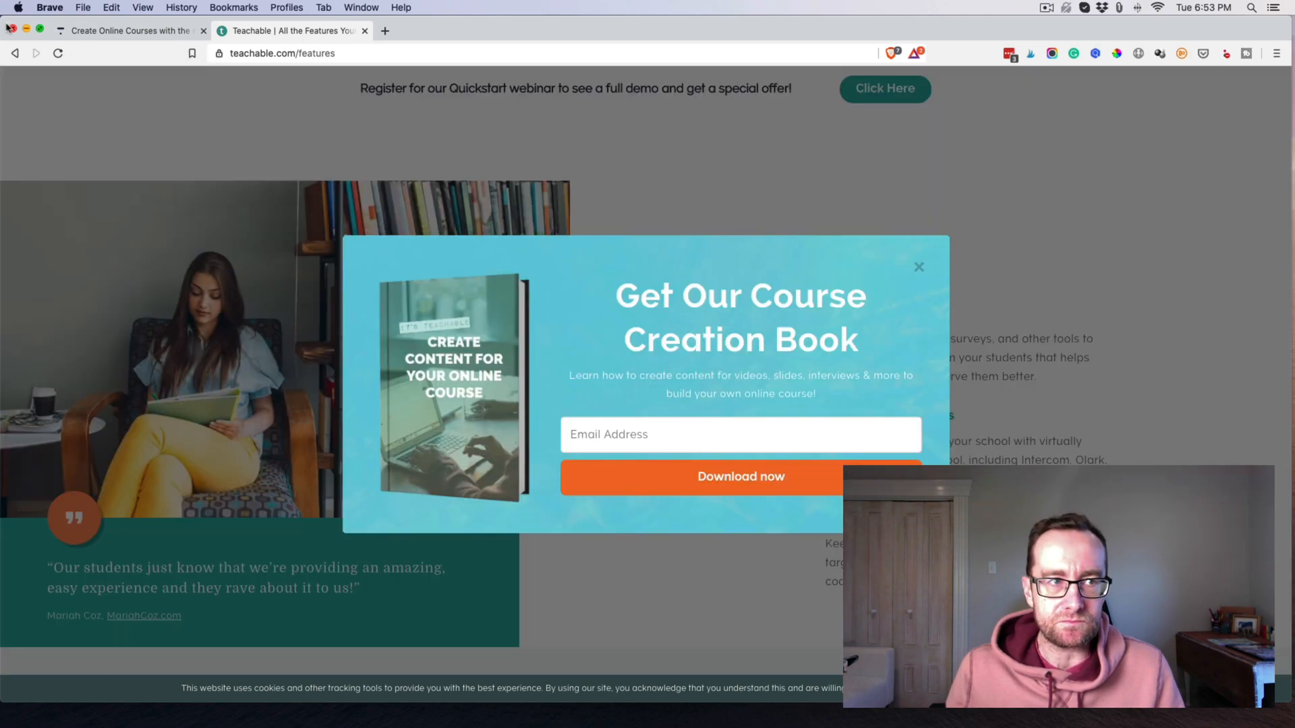
pyautogui.click(15, 53)
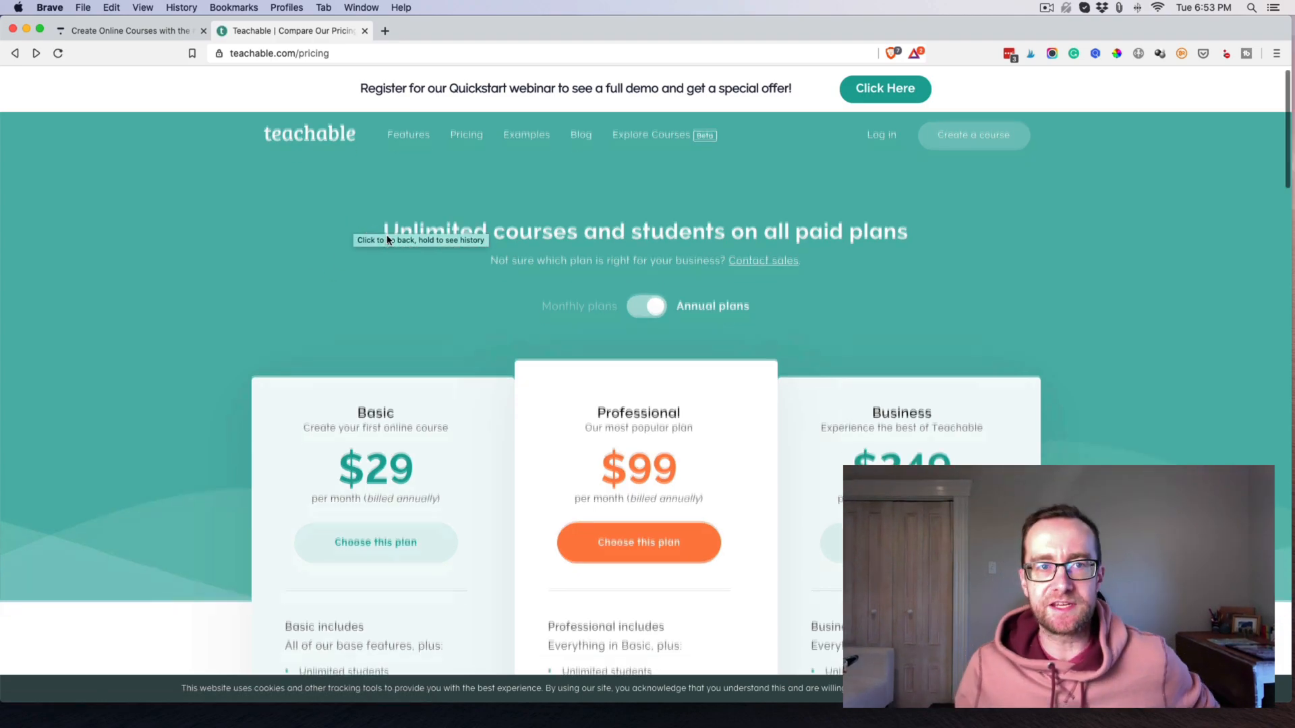
pyautogui.scroll(-3, 375, 235)
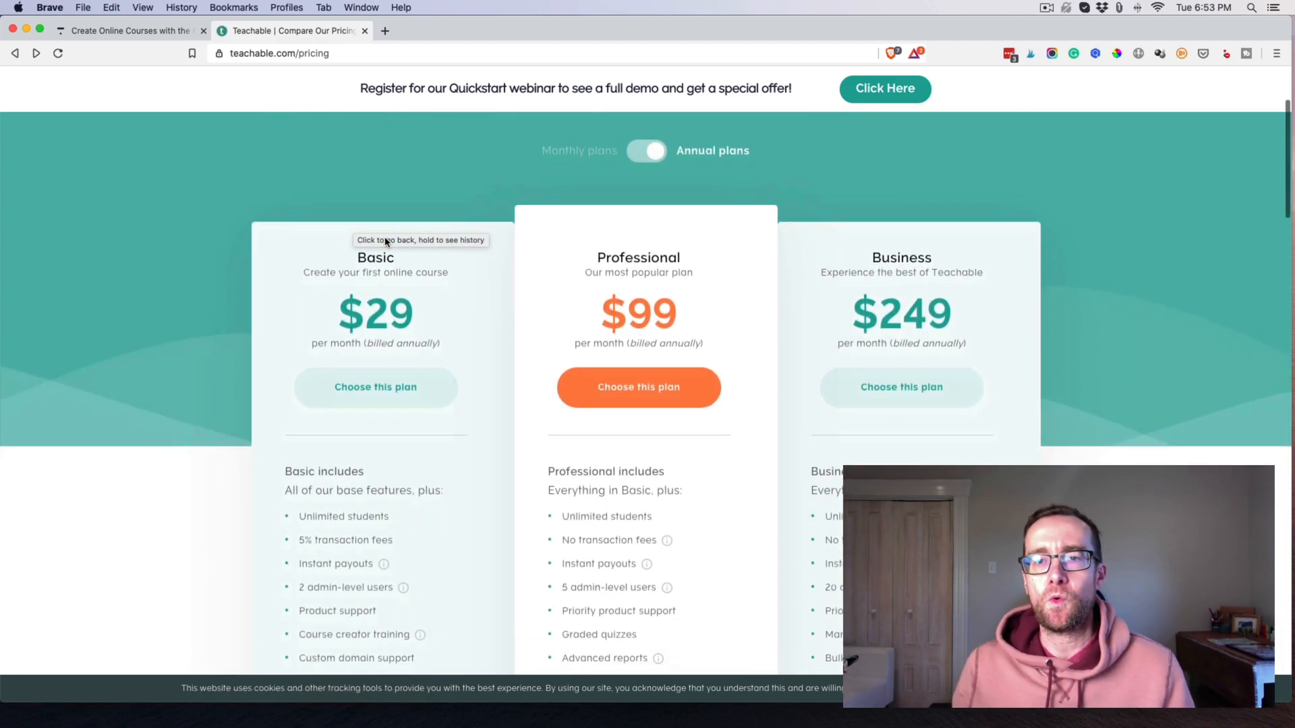
pyautogui.scroll(-2, 289, 241)
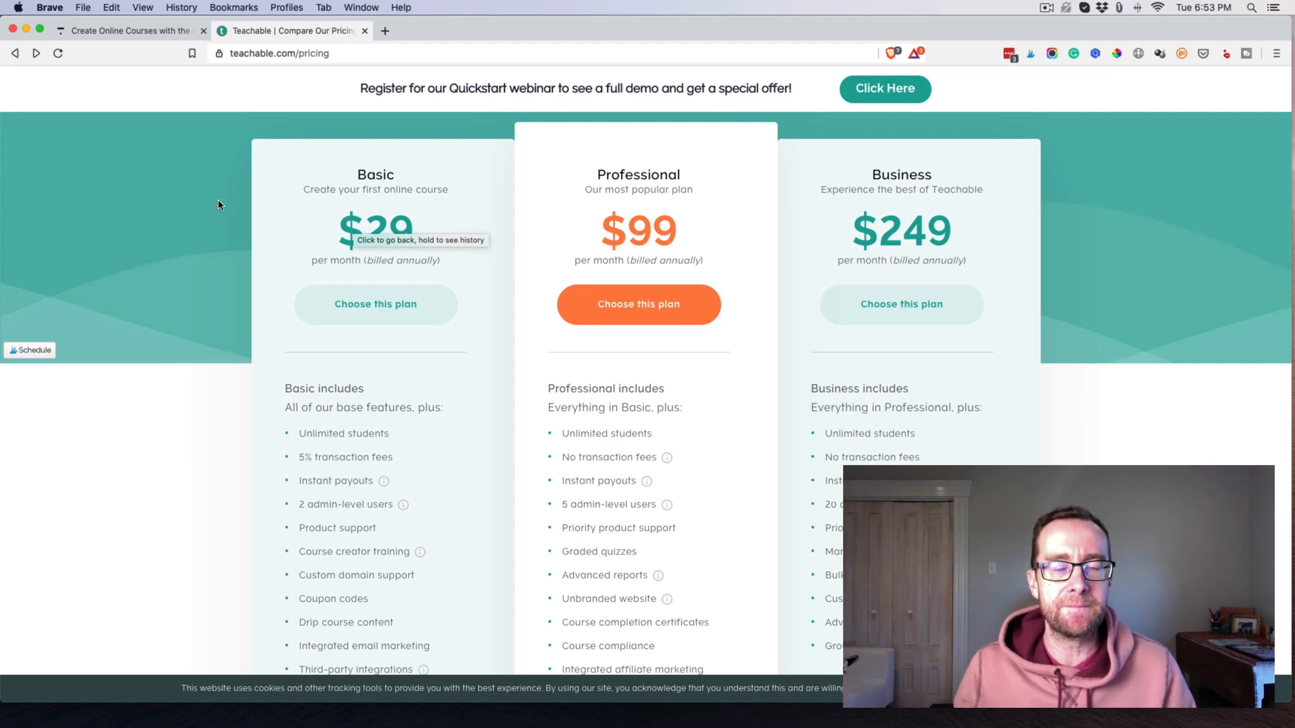
pyautogui.scroll(-3, 170, 253)
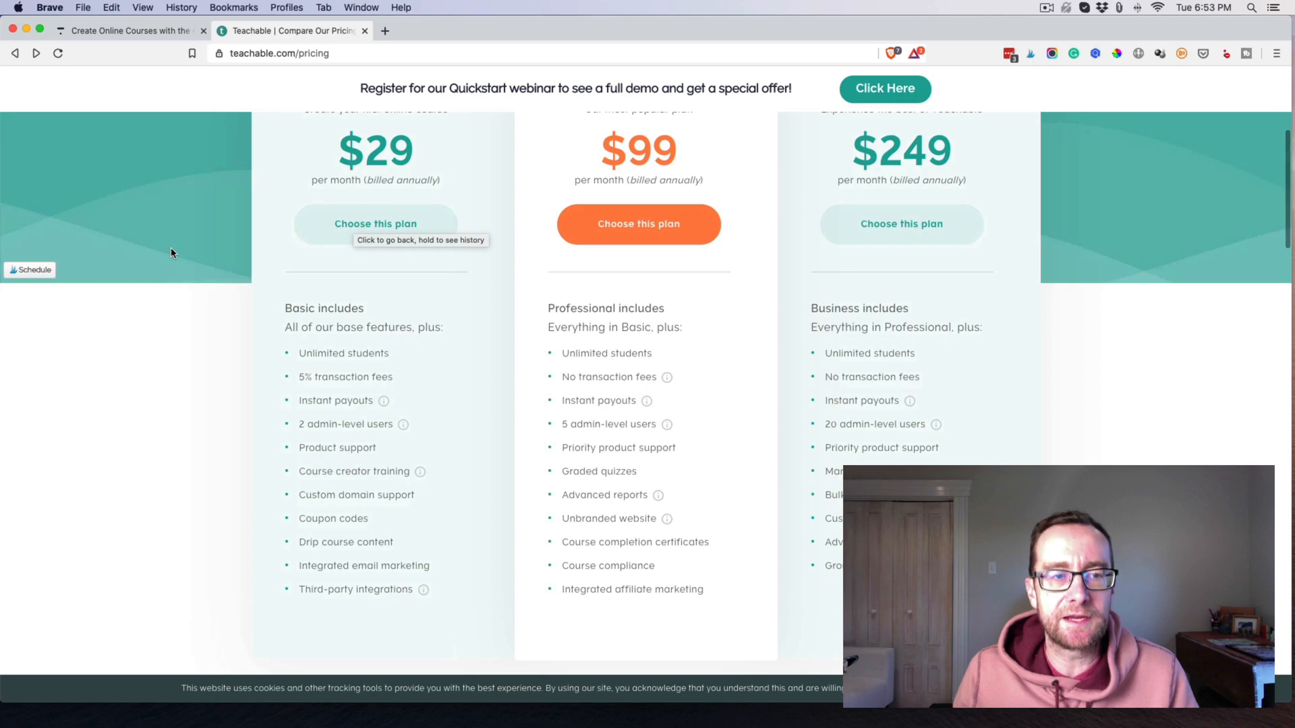
pyautogui.scroll(5, 170, 250)
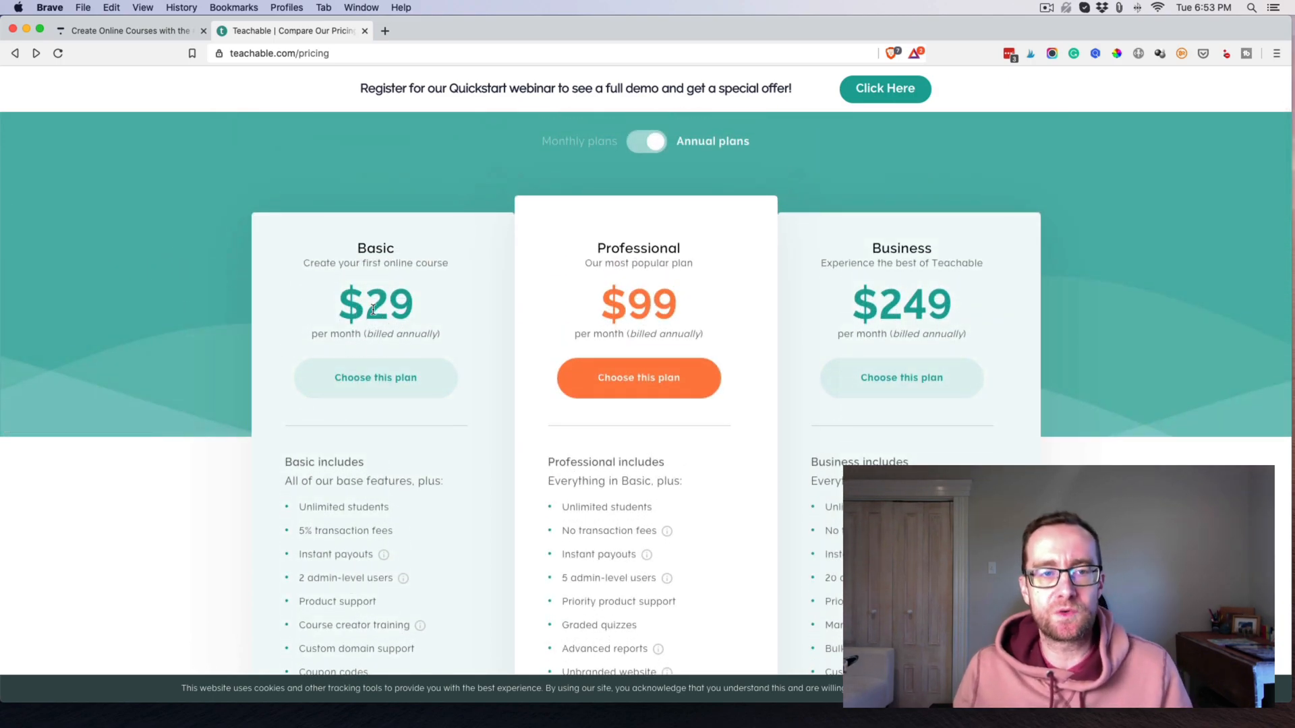
pyautogui.scroll(-7, 367, 312)
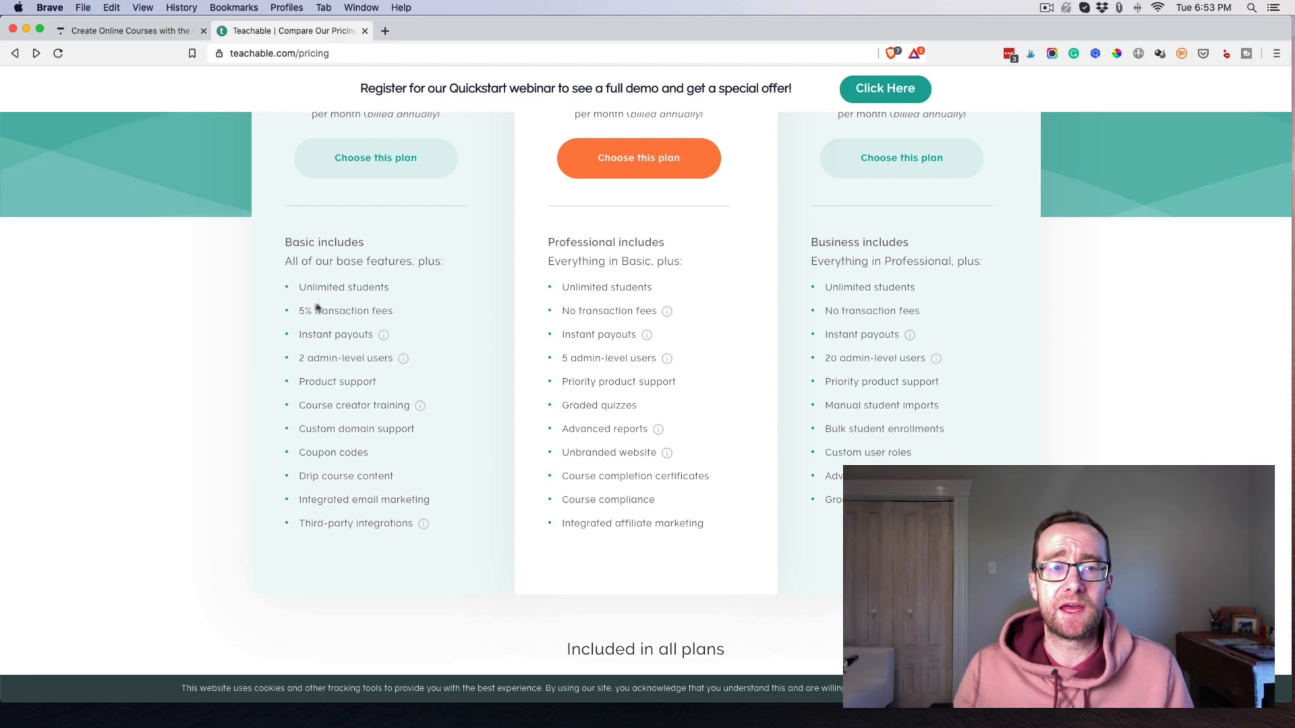
pyautogui.scroll(4, 305, 307)
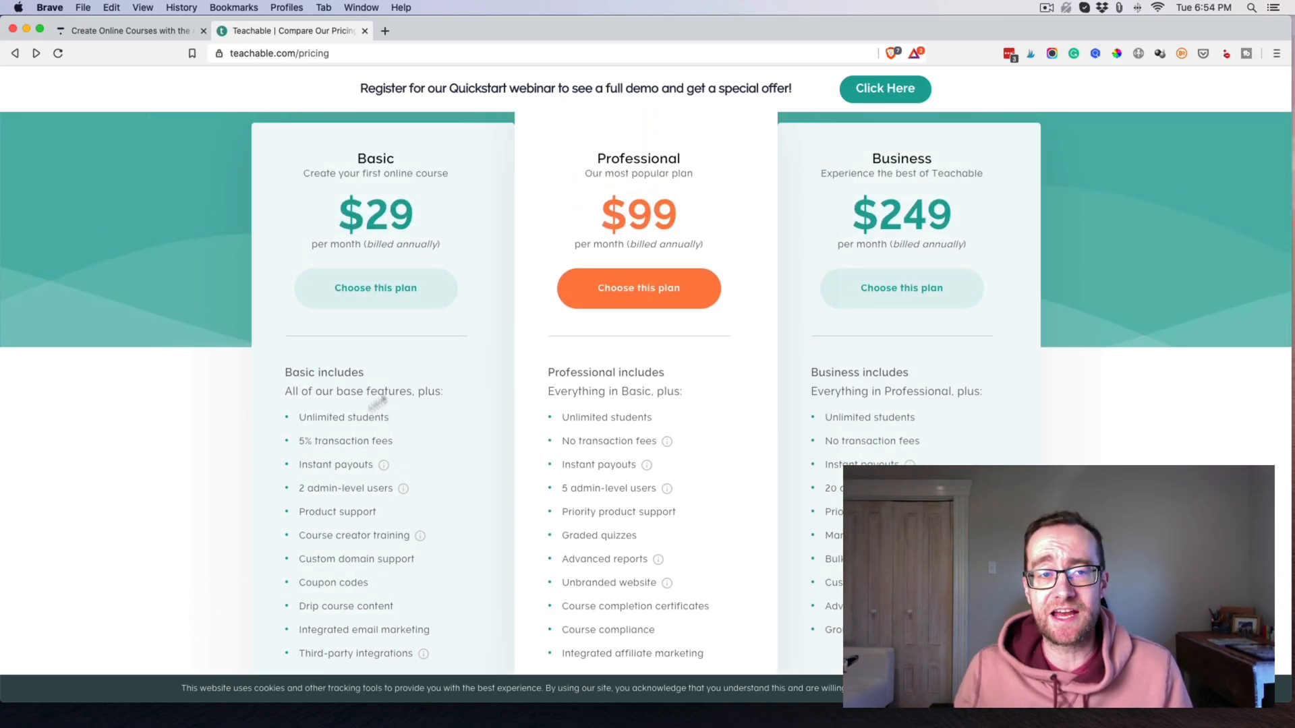
pyautogui.scroll(-2, 277, 277)
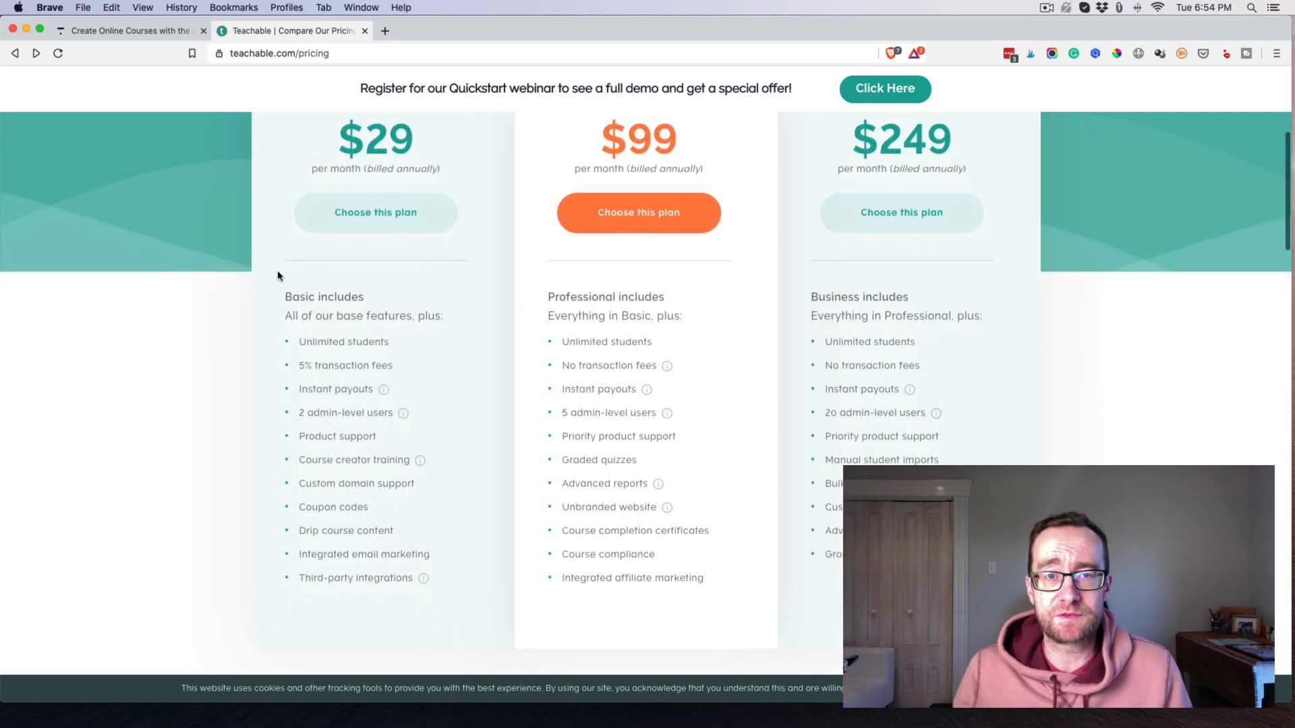
pyautogui.moveTo(667, 370)
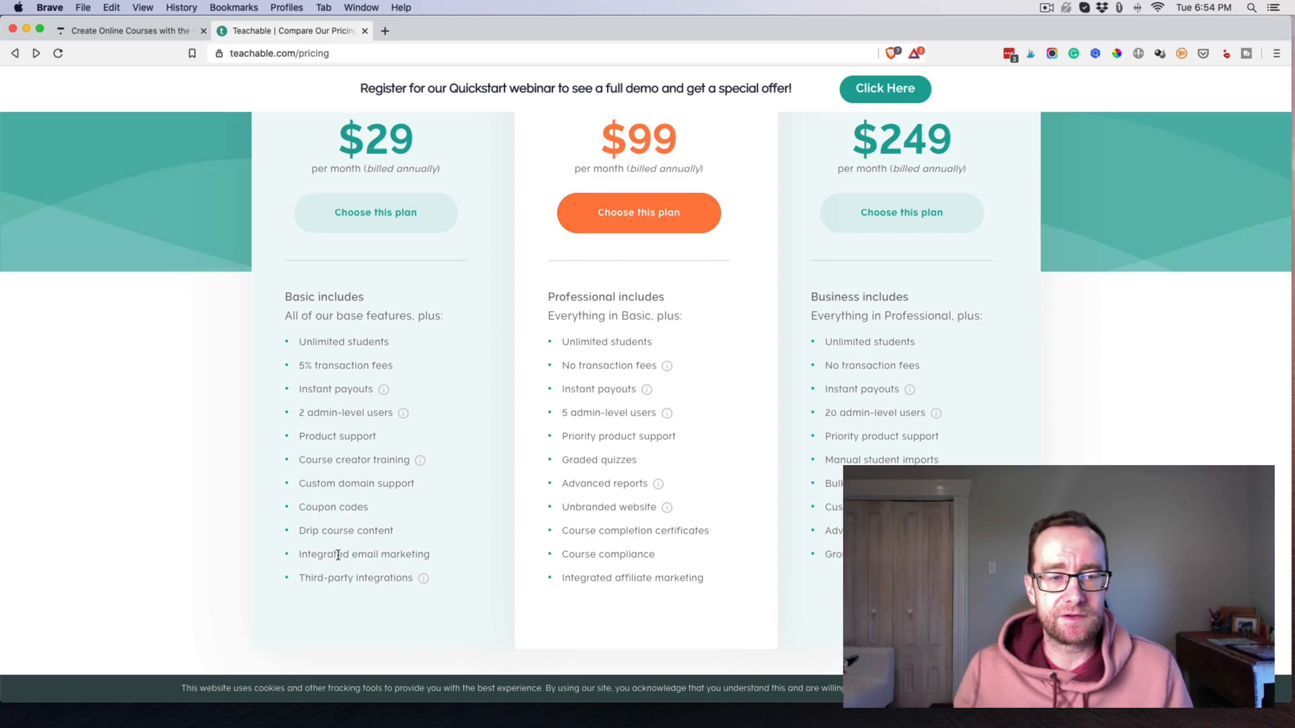
pyautogui.scroll(5, 338, 551)
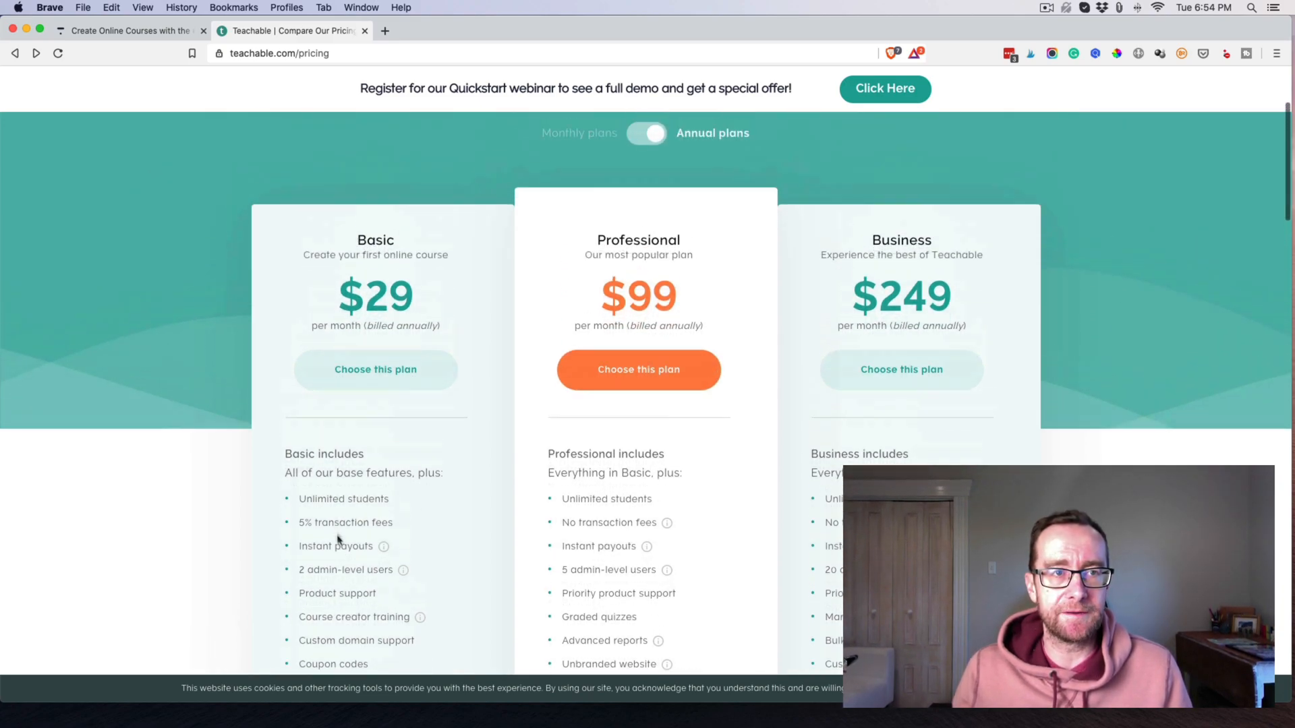
# Open Thinkific's pricing page and compare annual (20% saving) with monthly prices, ending on monthly.
pyautogui.click(122, 31)
pyautogui.click(409, 93)
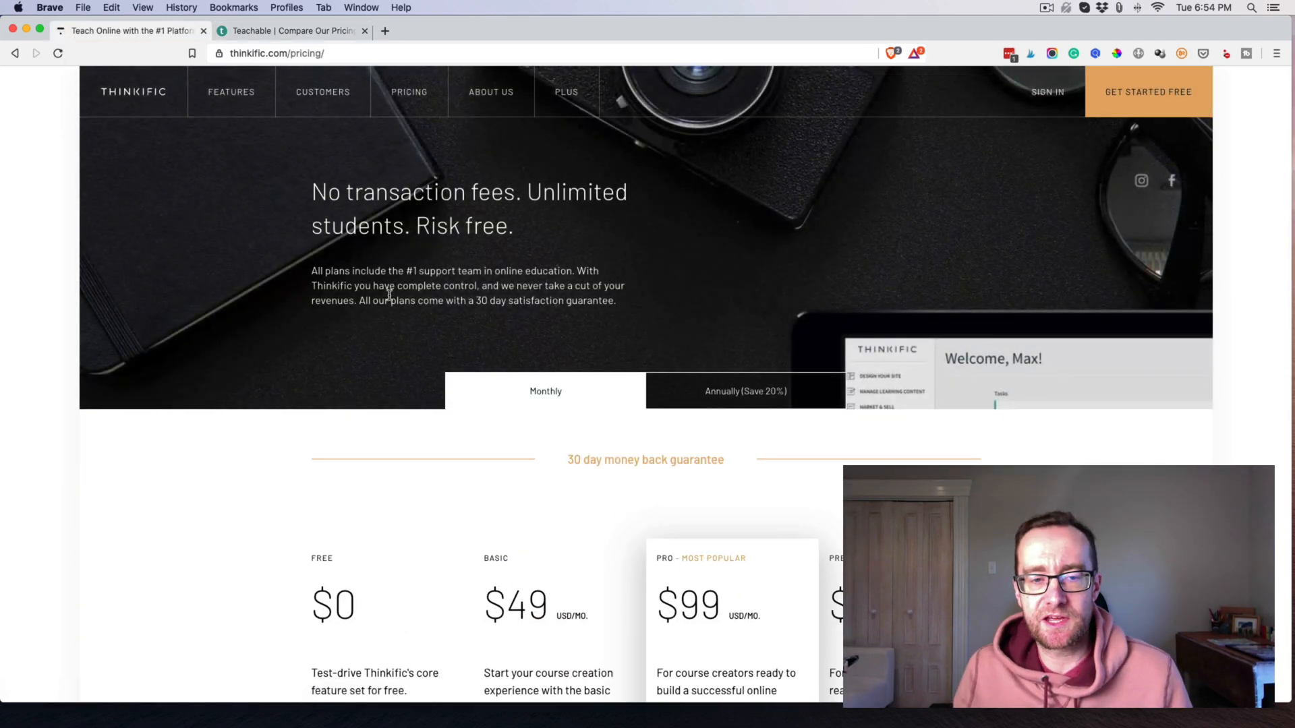
pyautogui.scroll(-5, 389, 296)
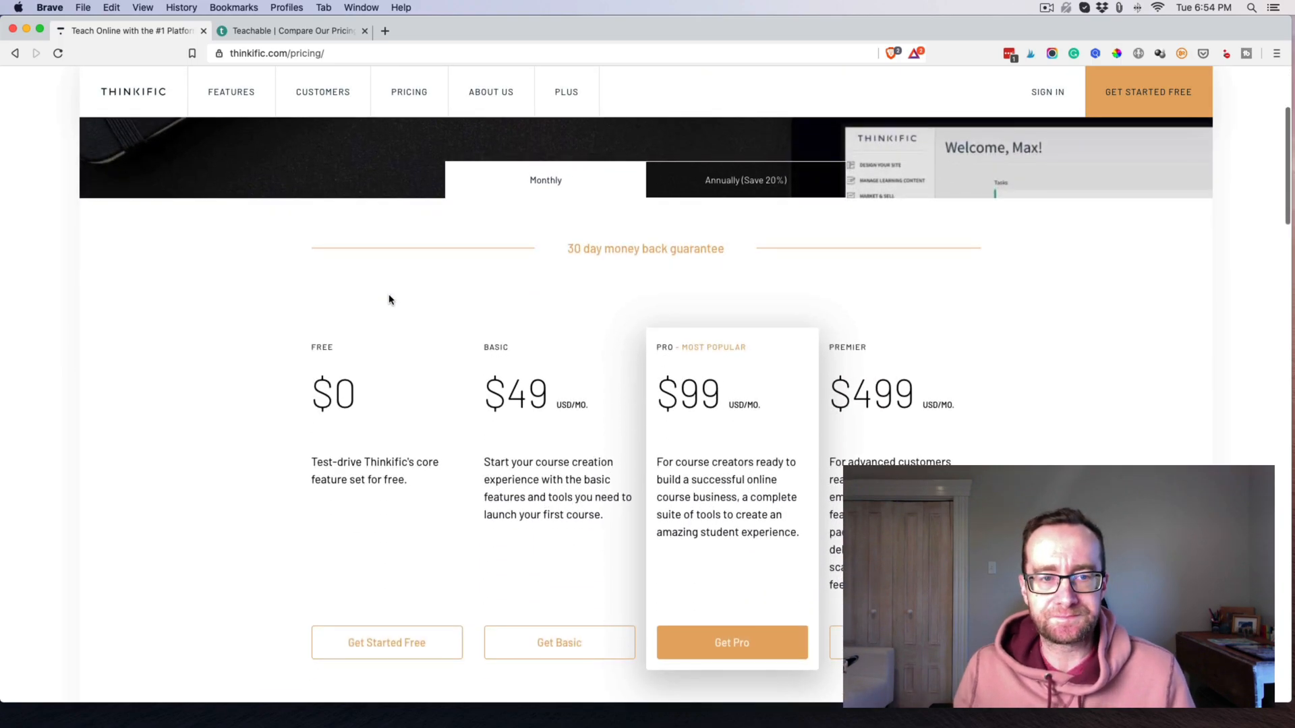
pyautogui.scroll(-2, 540, 236)
pyautogui.click(719, 135)
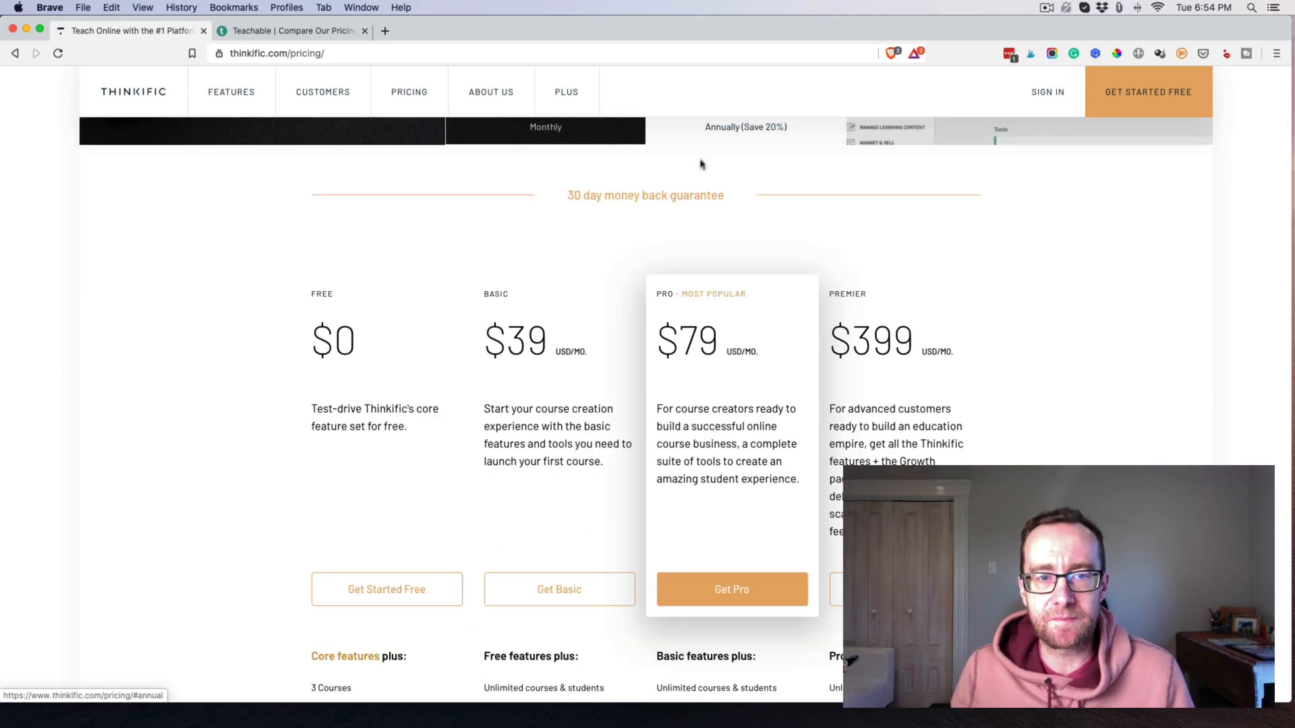
pyautogui.scroll(1, 587, 321)
pyautogui.scroll(2, 587, 321)
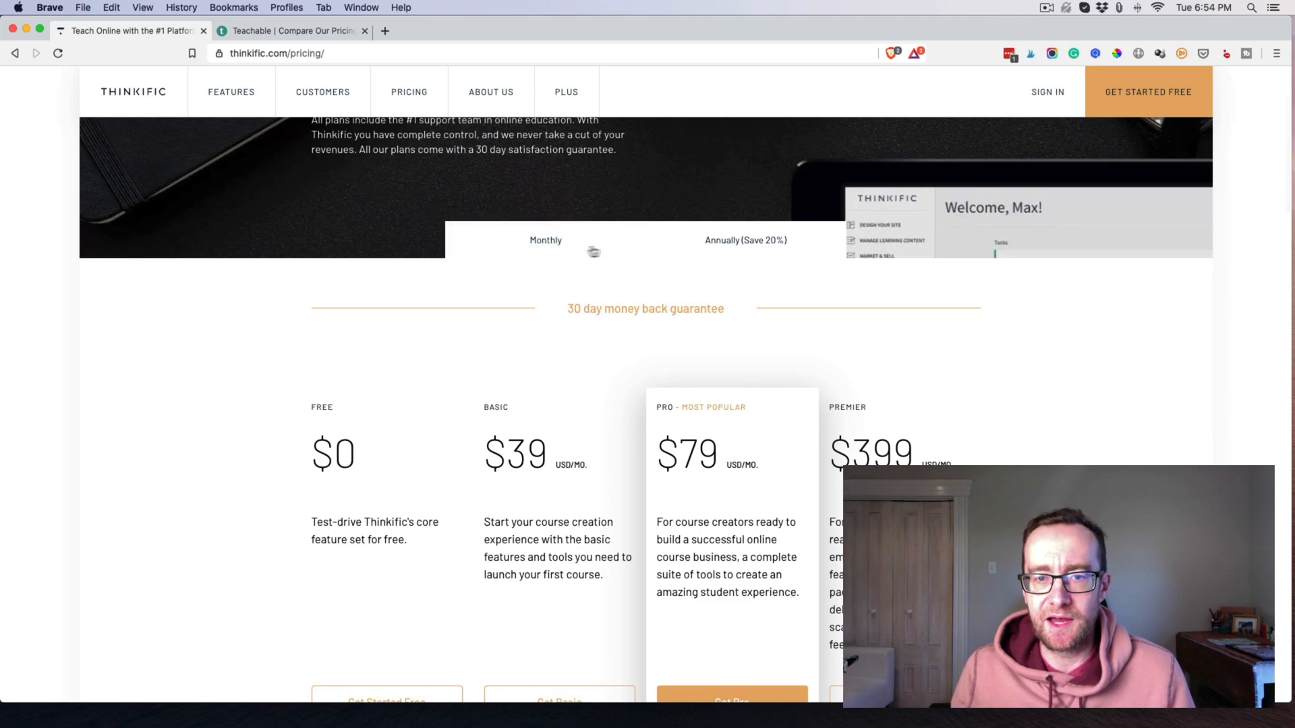
pyautogui.click(555, 247)
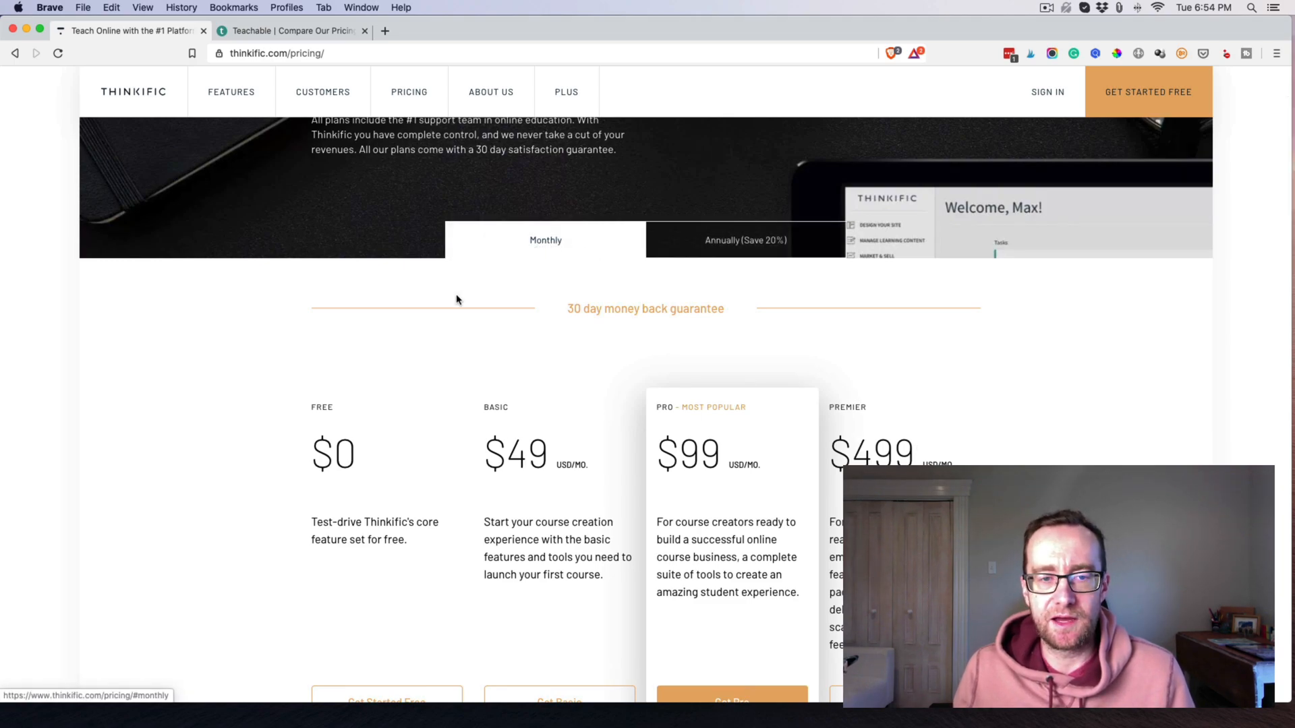
# Review the feature lists of the $0, $49, $99 and $499 monthly plans.
pyautogui.scroll(-5, 456, 300)
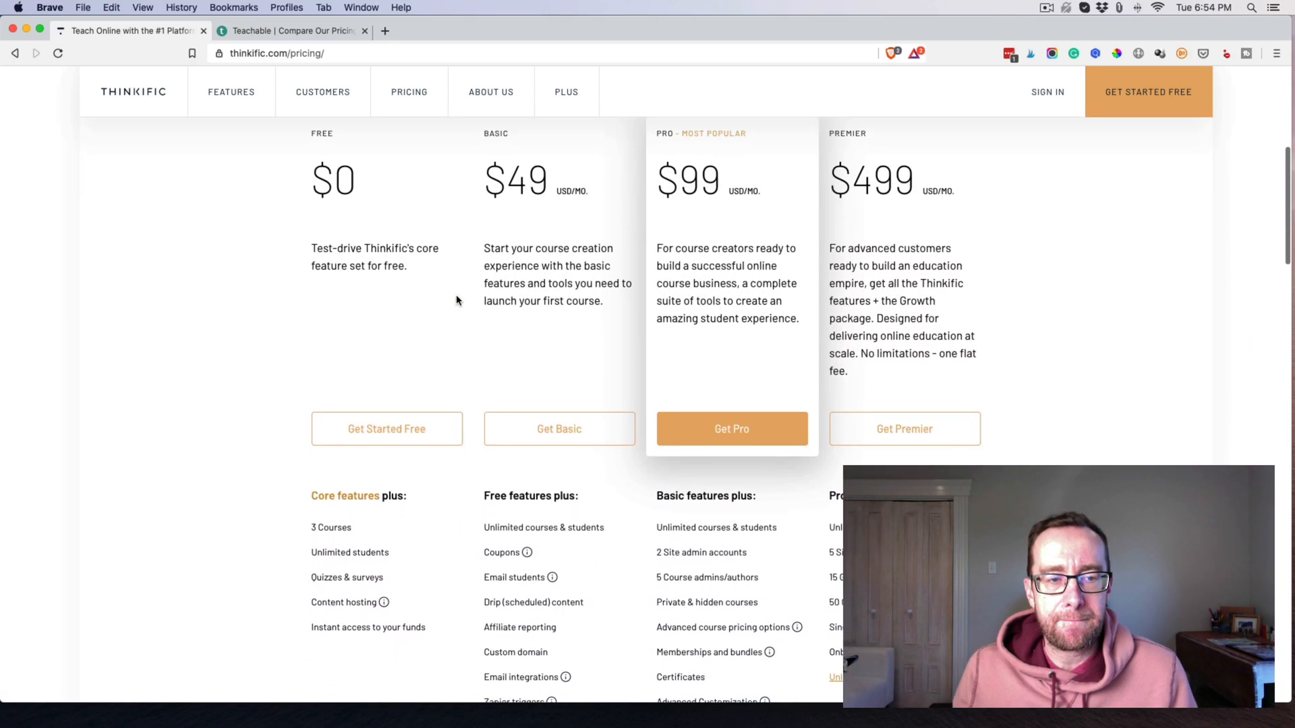
pyautogui.scroll(-1, 457, 300)
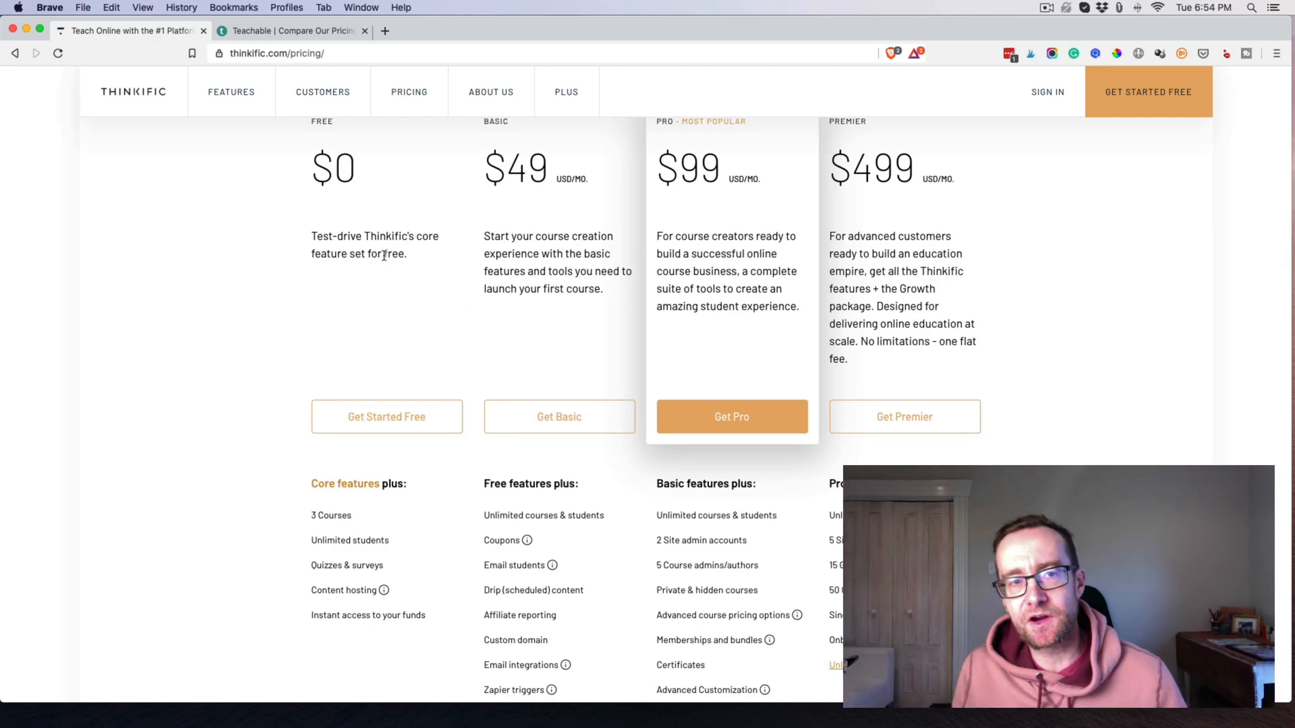
pyautogui.scroll(3, 371, 540)
pyautogui.scroll(-6, 378, 519)
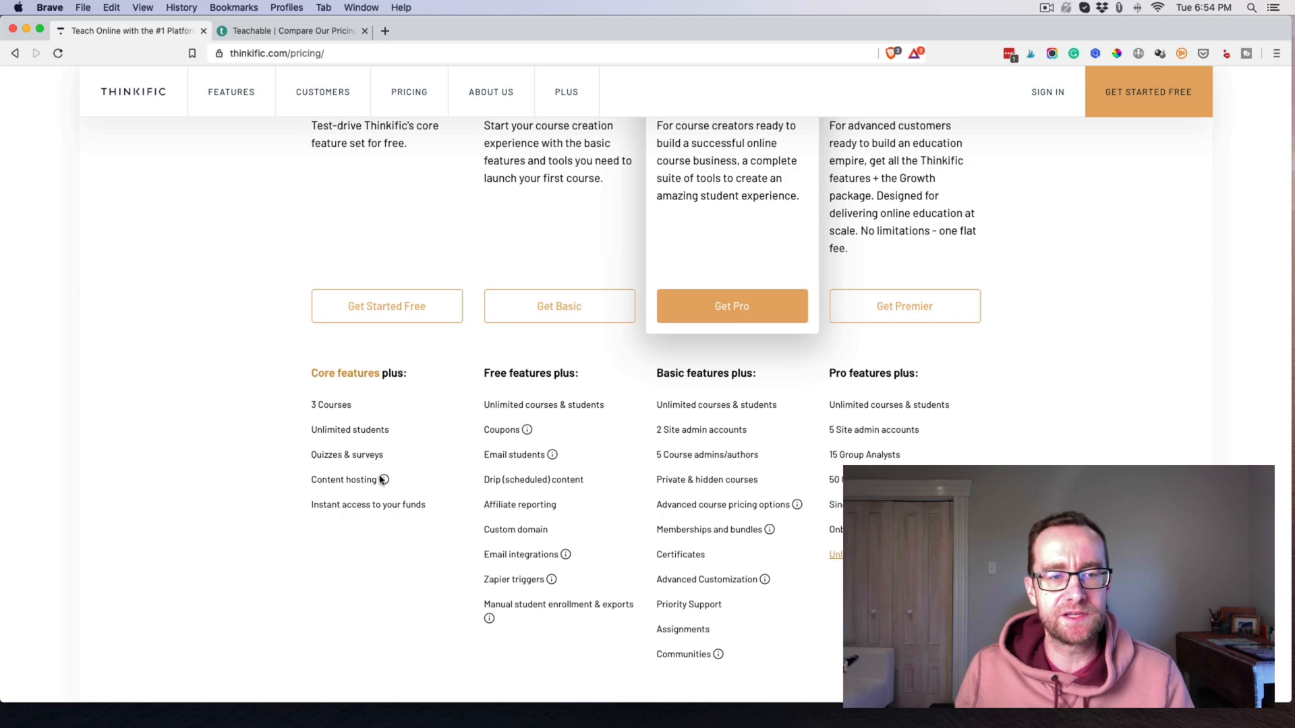
pyautogui.moveTo(385, 481)
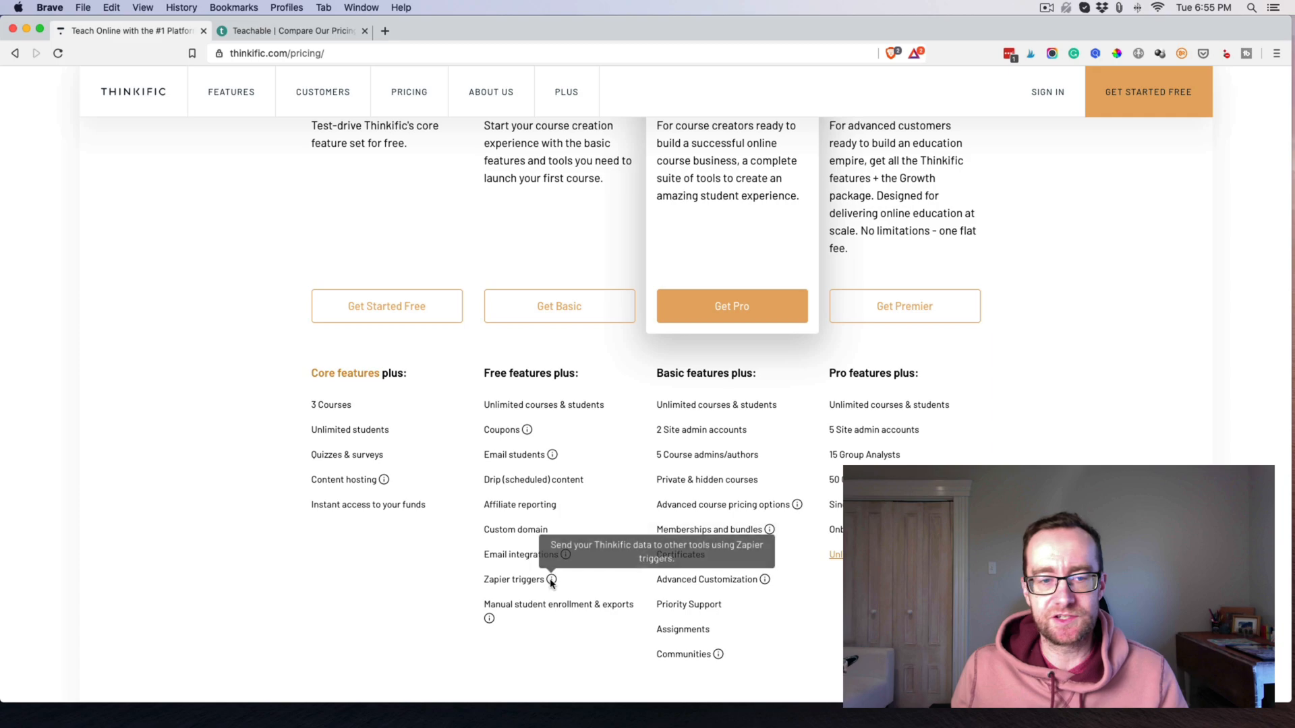
pyautogui.scroll(4, 509, 459)
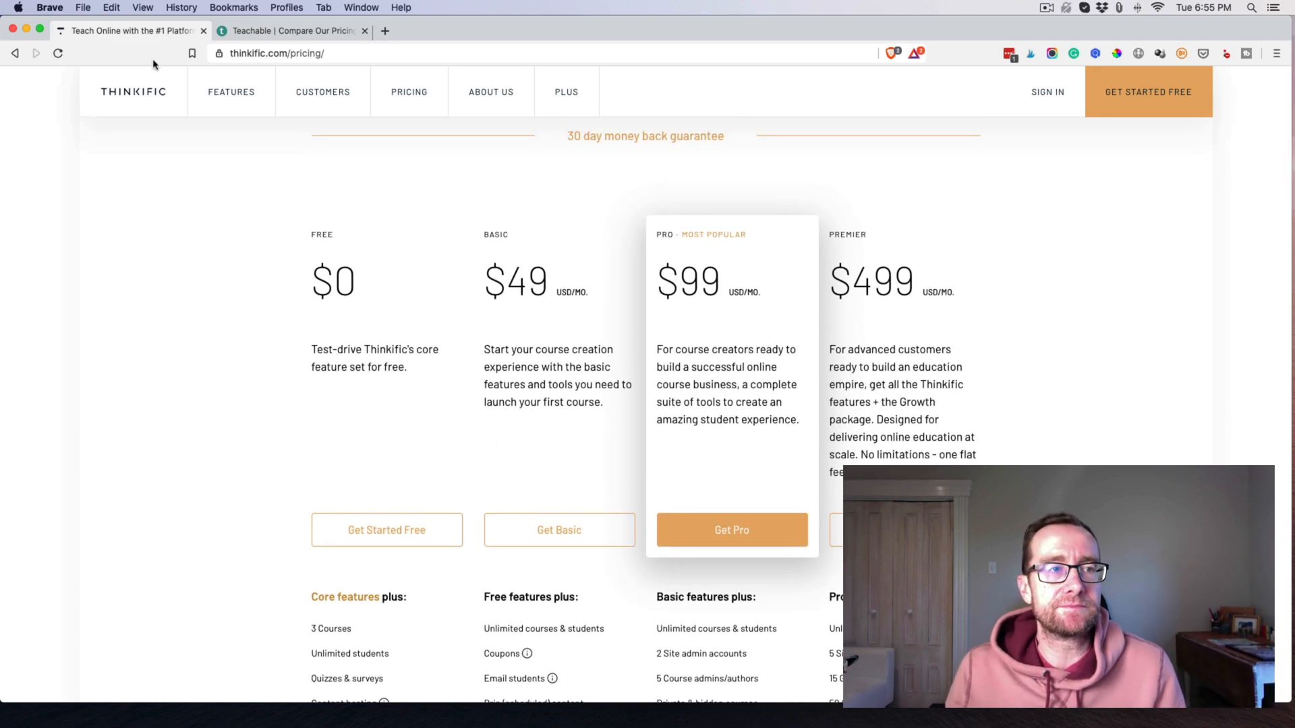
pyautogui.scroll(-1, 419, 367)
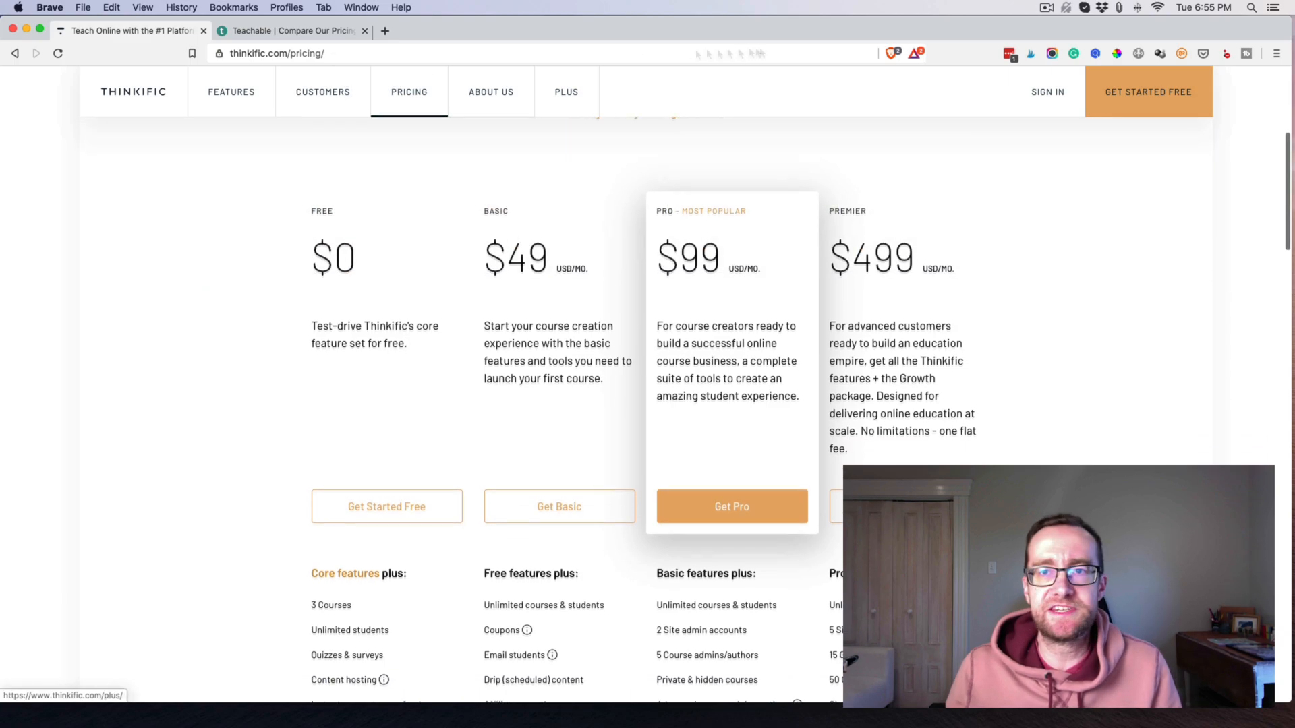
pyautogui.click(1067, 10)
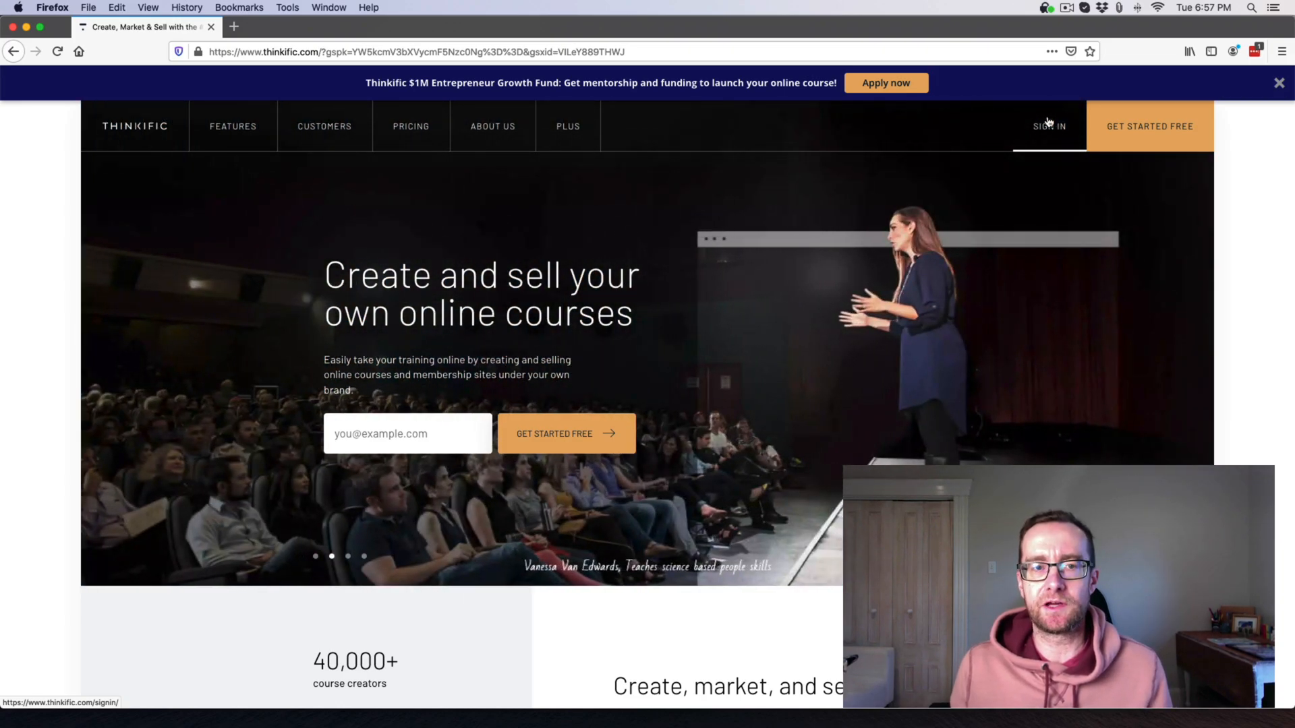
# Enter an e-mail address and start the free Thinkific sign-up.
pyautogui.scroll(-1, 437, 422)
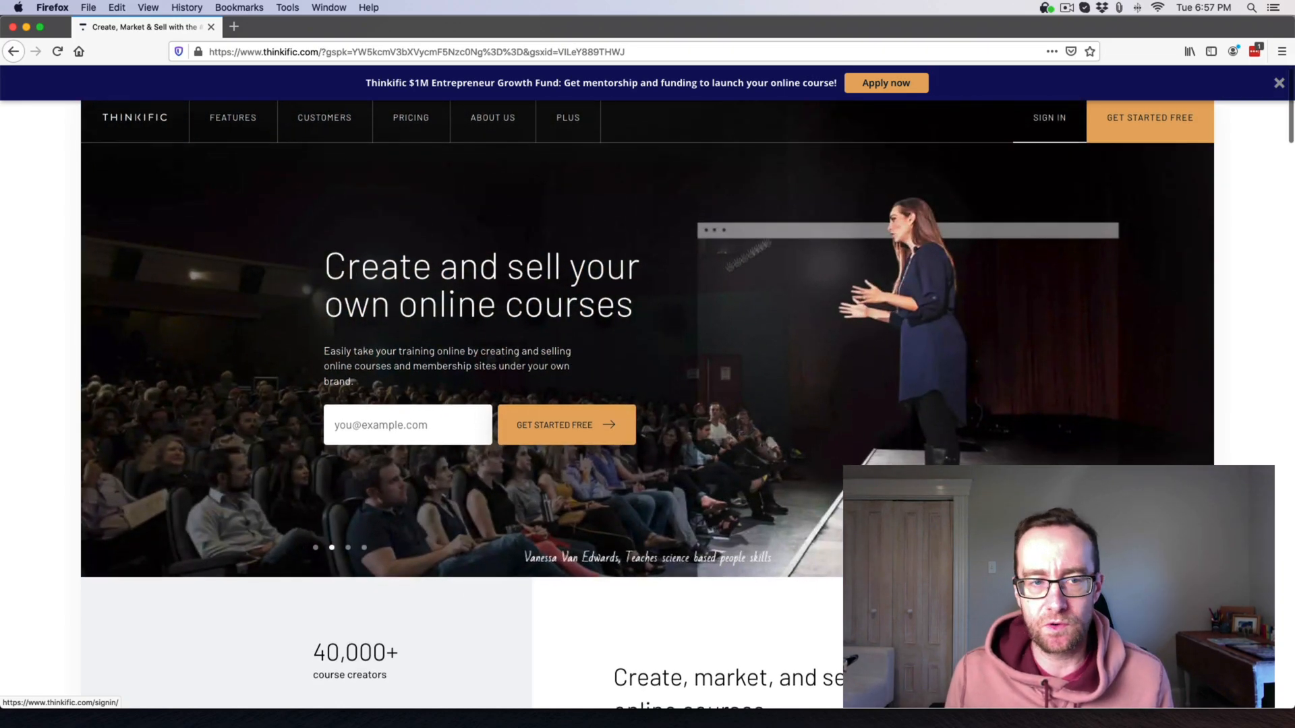
pyautogui.click(429, 421)
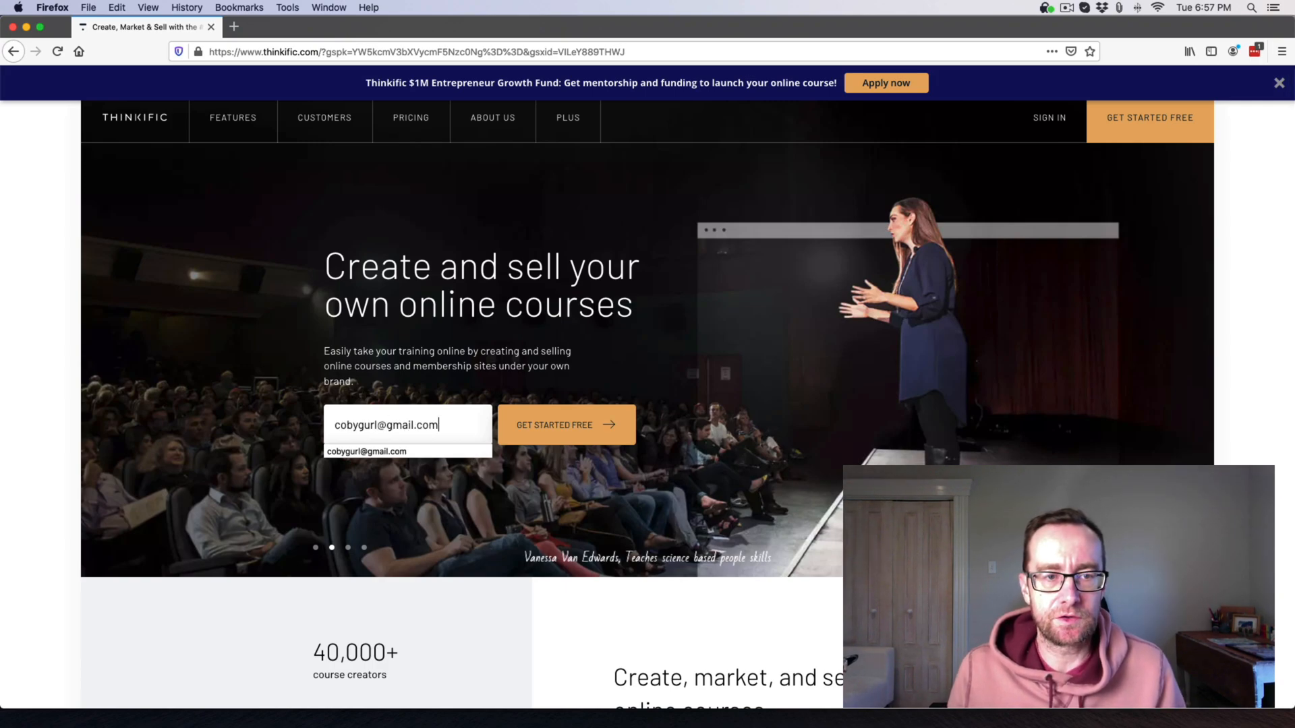
pyautogui.click(586, 427)
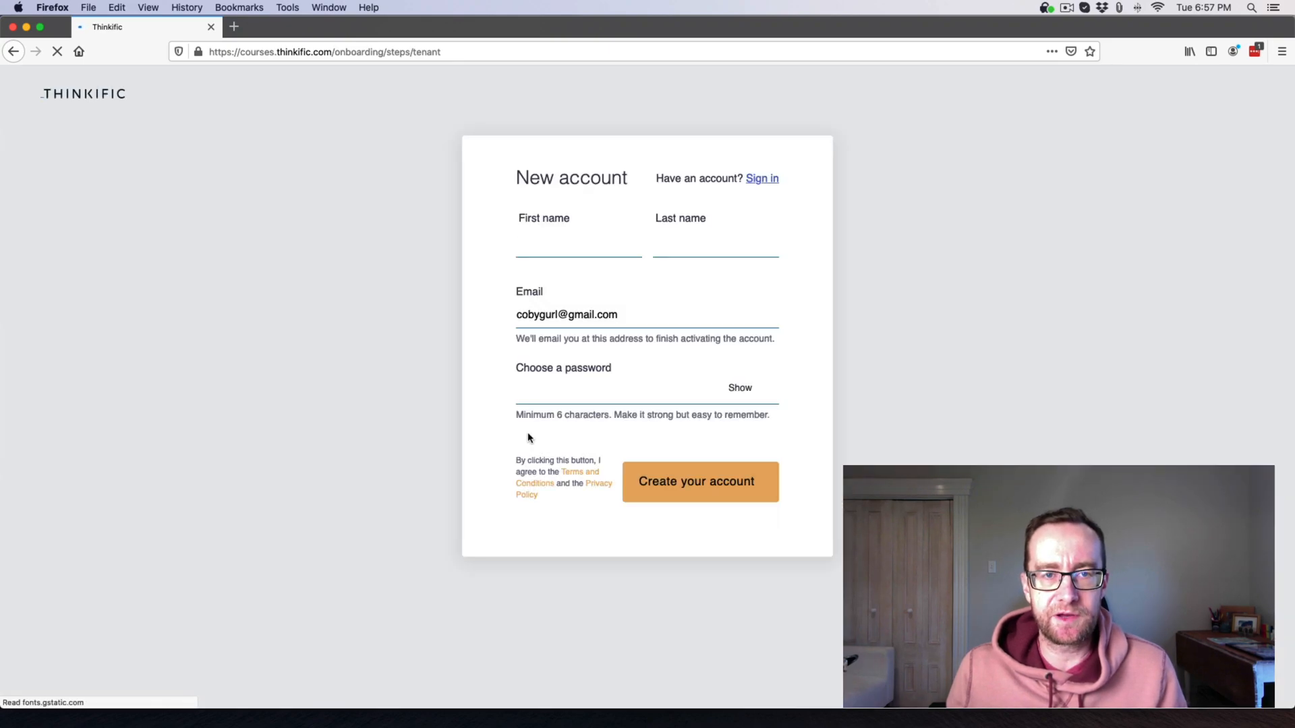
# Fill in the name, paste a LastPass-generated password, and create the account without saving the login.
pyautogui.click(551, 257)
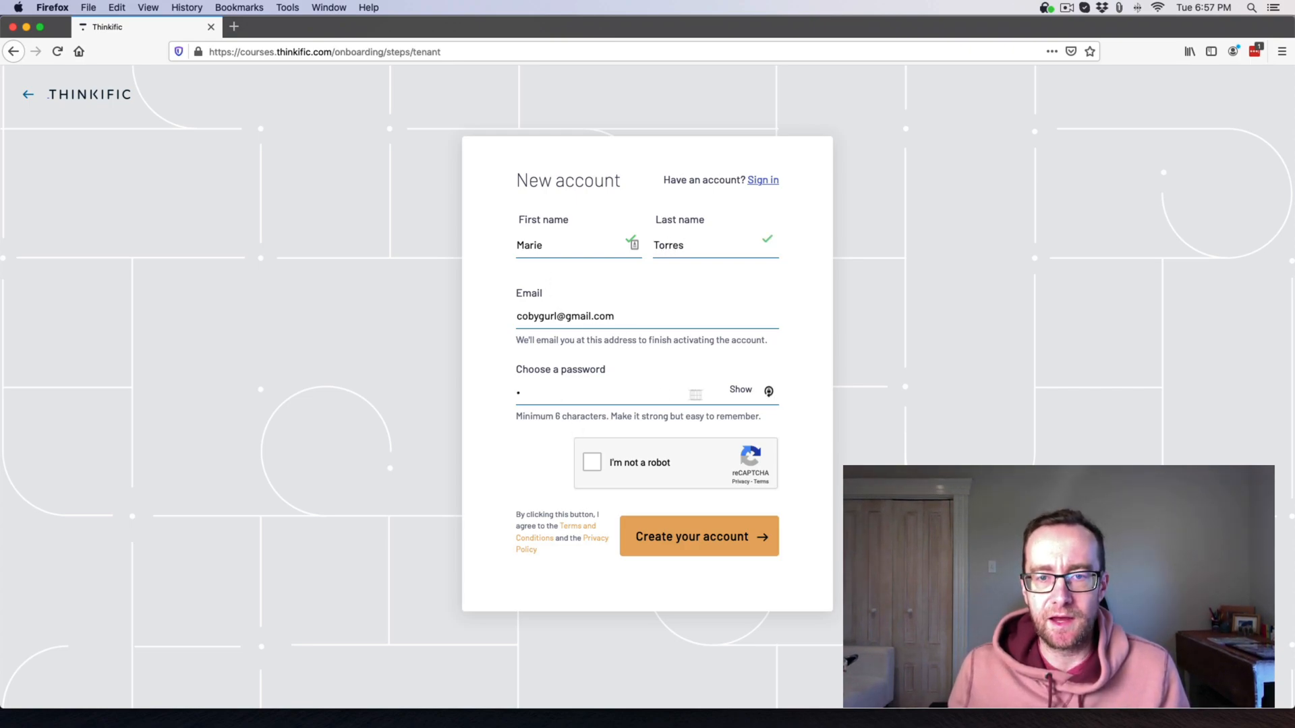
pyautogui.click(768, 391)
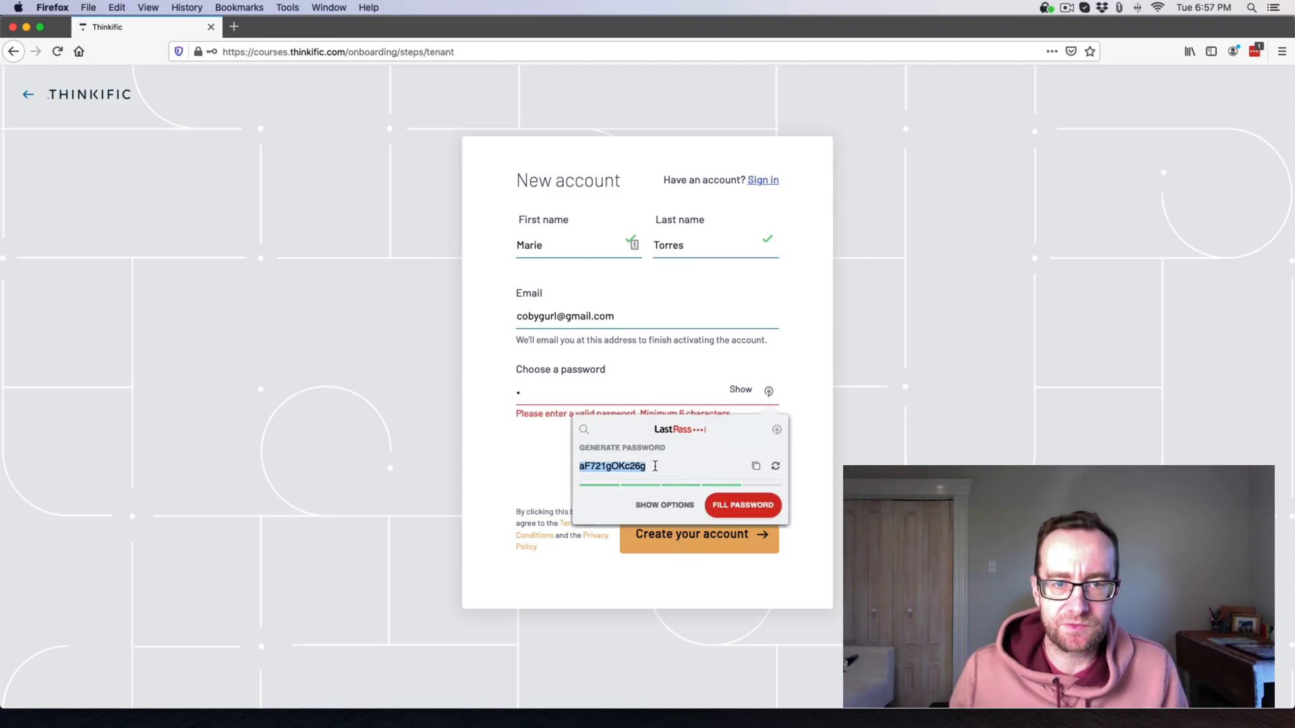
pyautogui.doubleClick(564, 395)
pyautogui.press('super+v')
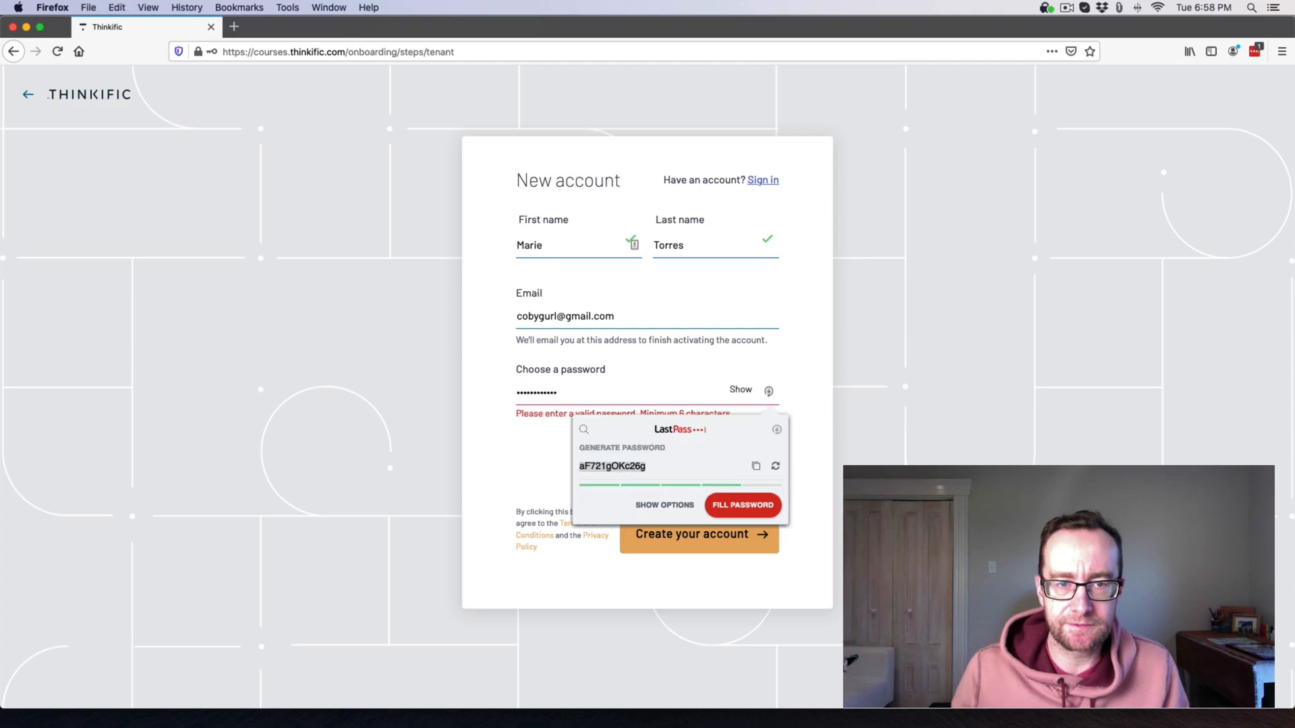
pyautogui.click(738, 537)
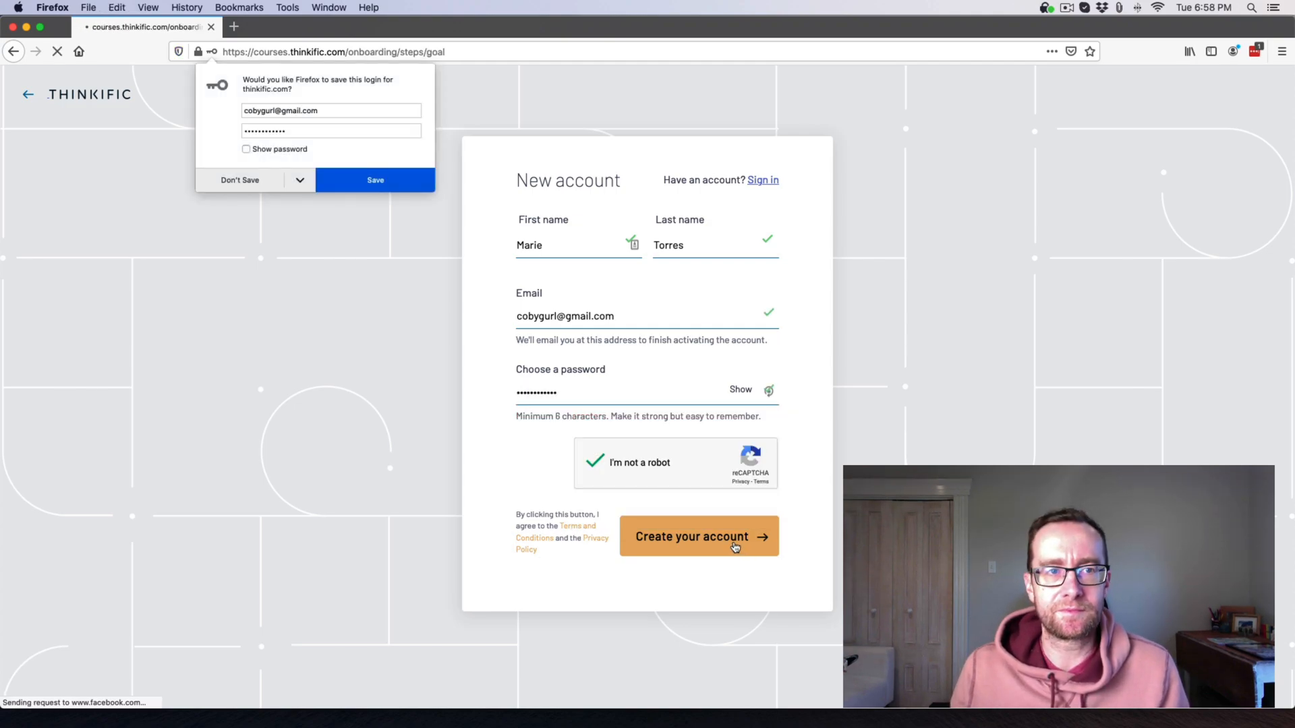
pyautogui.click(219, 180)
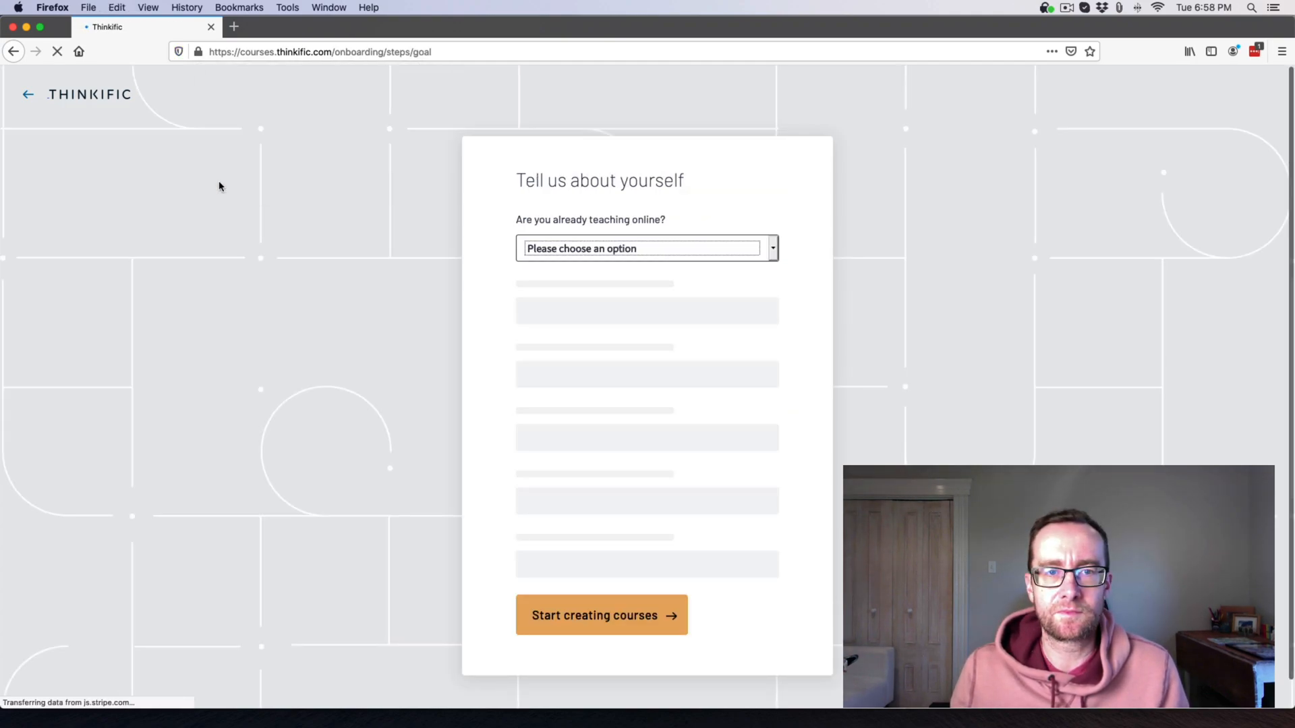
# Answer 'currently teaching but not online' and a following of 1-100 people.
pyautogui.click(595, 259)
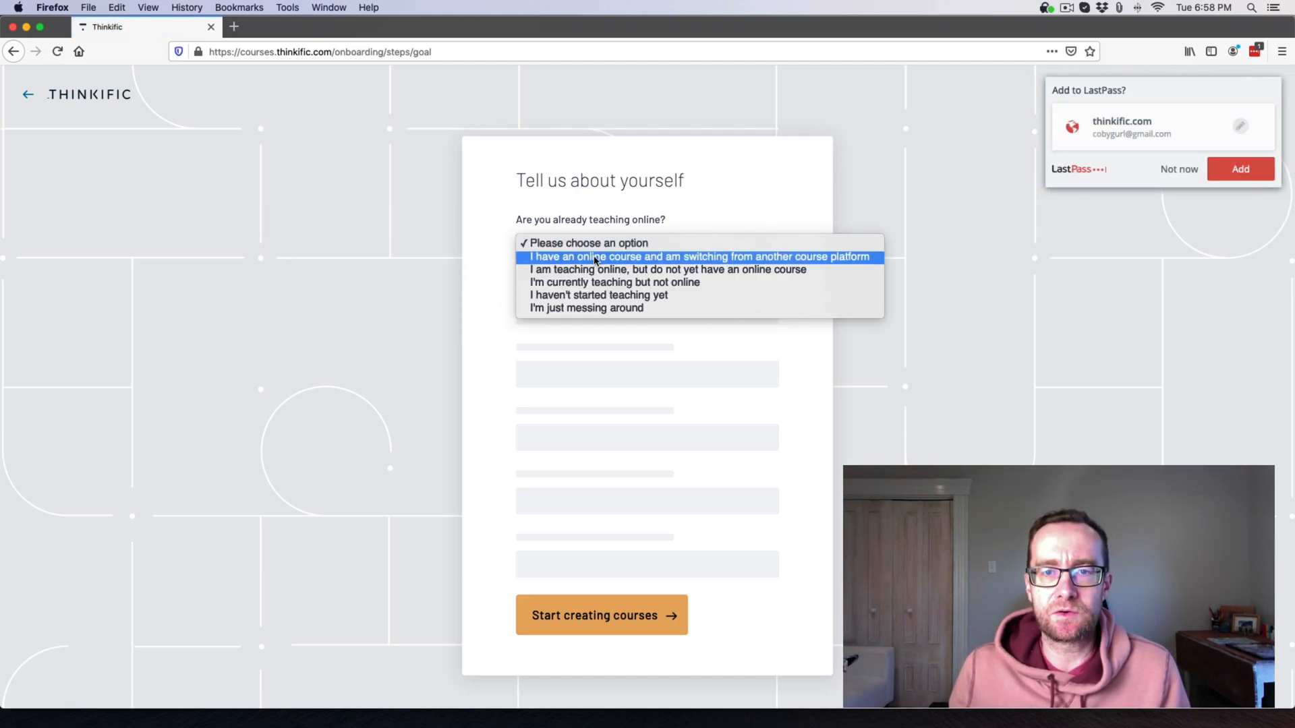
pyautogui.click(1248, 176)
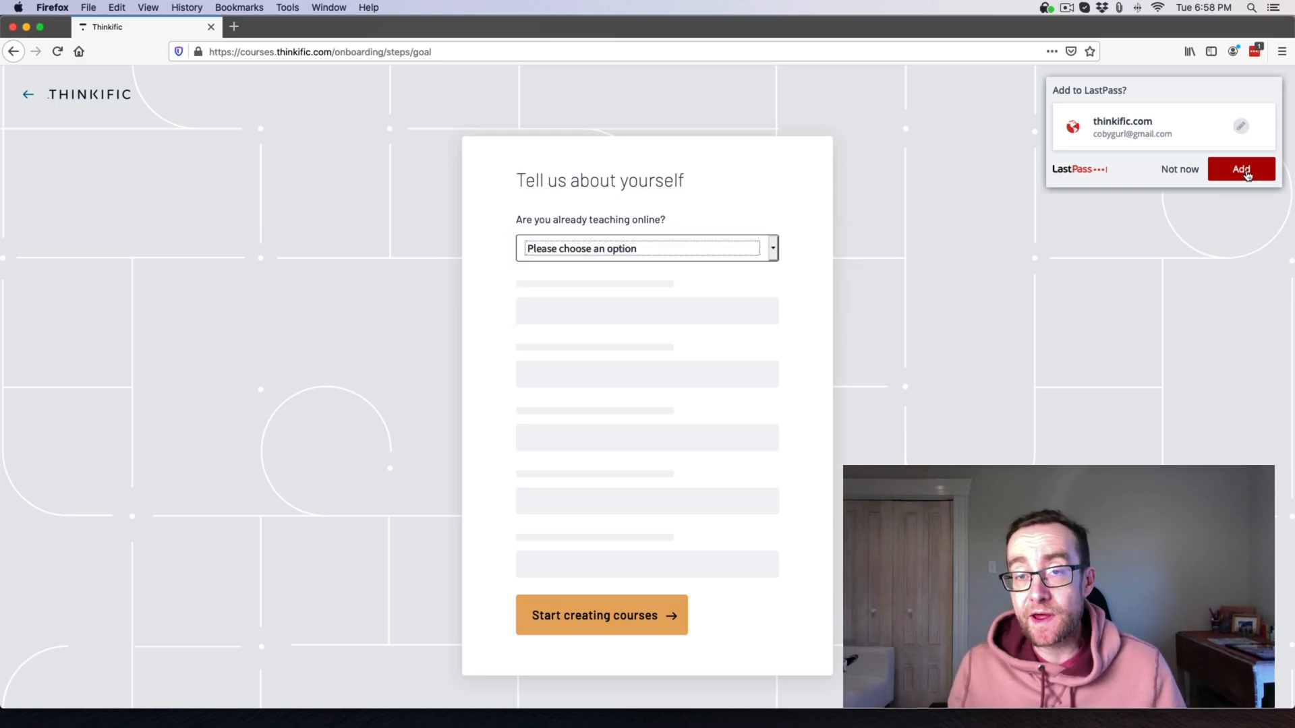
pyautogui.click(1245, 174)
pyautogui.click(749, 248)
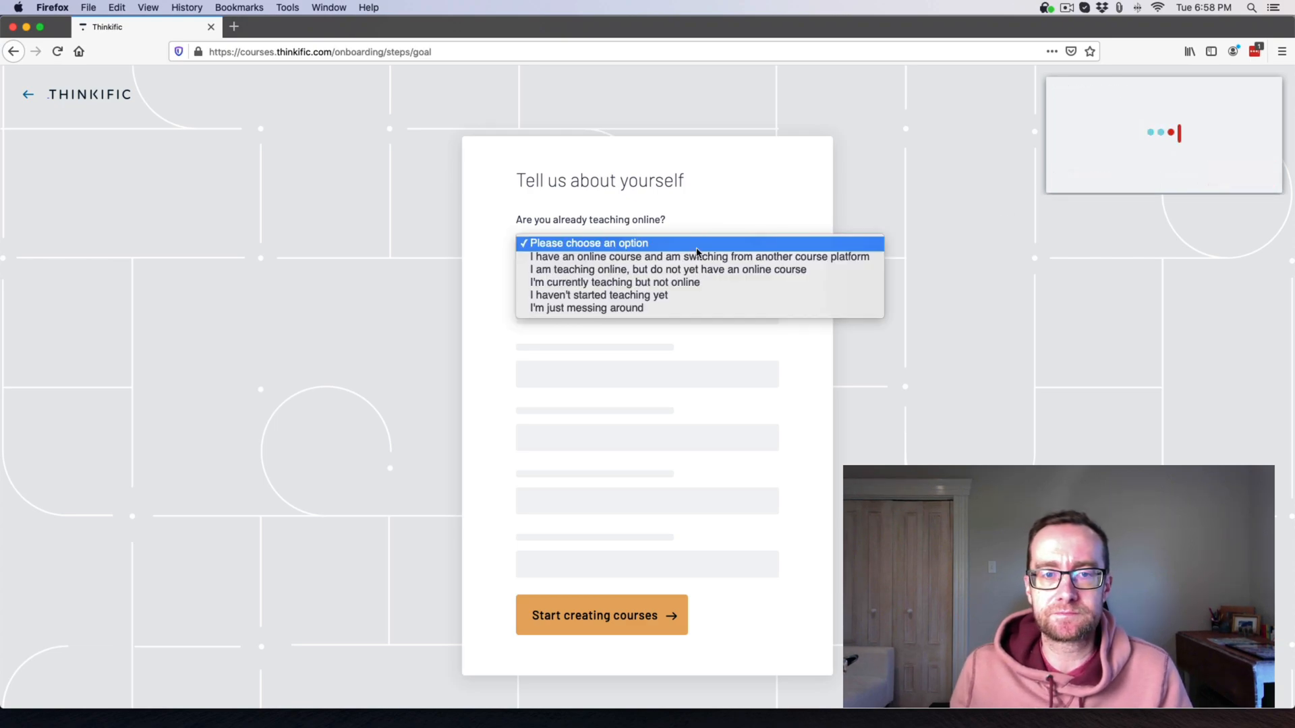
pyautogui.click(661, 286)
pyautogui.click(627, 328)
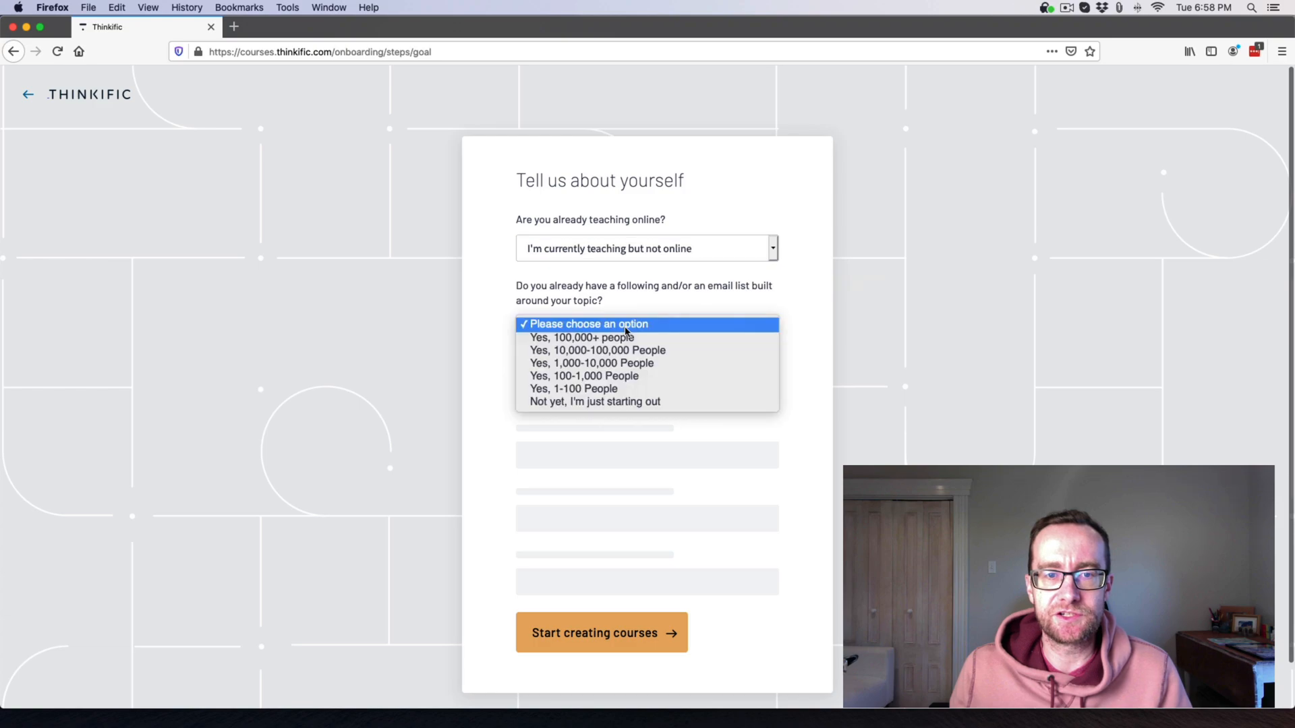
pyautogui.click(610, 392)
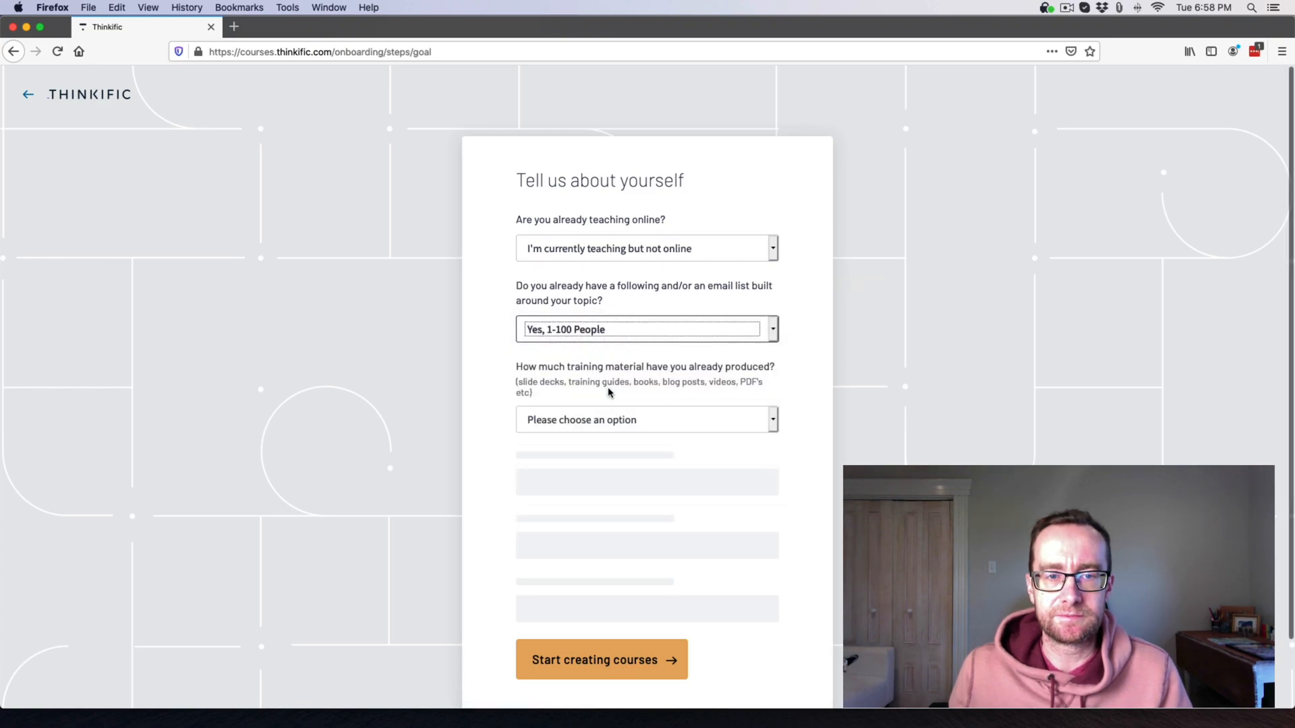
# Choose little training material, Author/Blogger, Business & Marketing, and referral by a Thinkific partner.
pyautogui.click(610, 421)
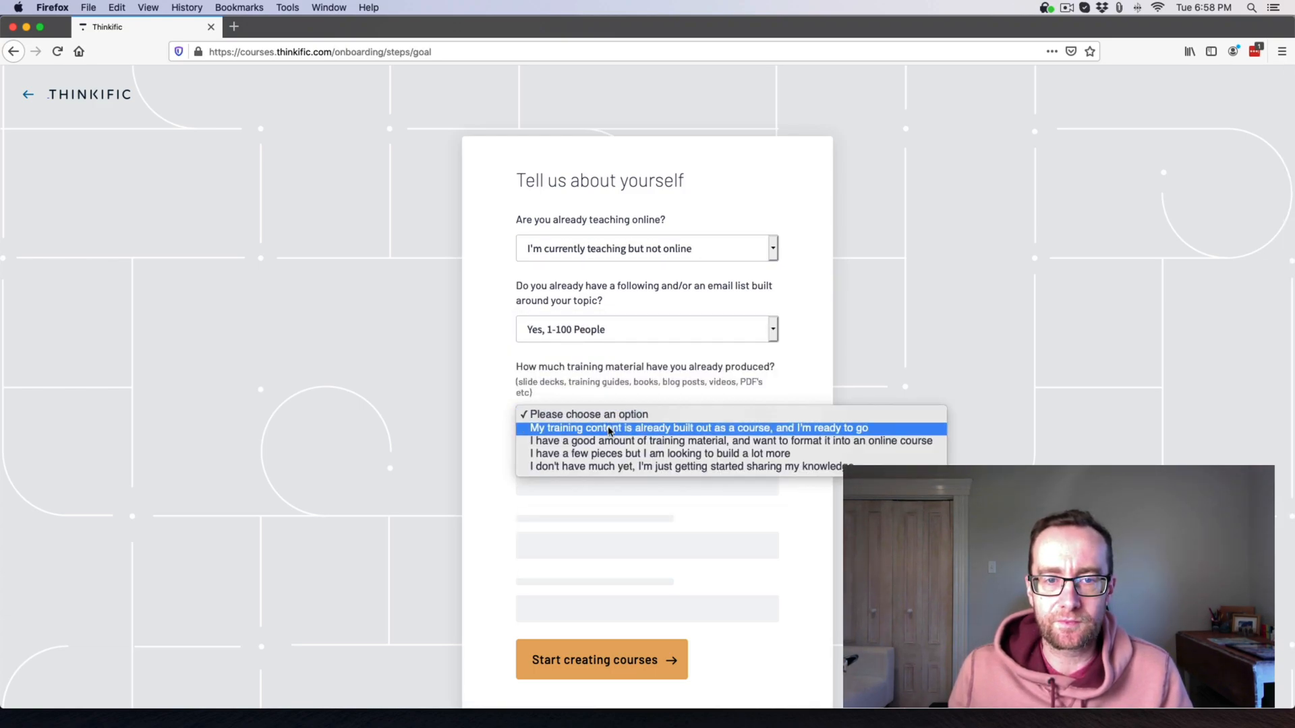
pyautogui.click(613, 467)
pyautogui.click(608, 487)
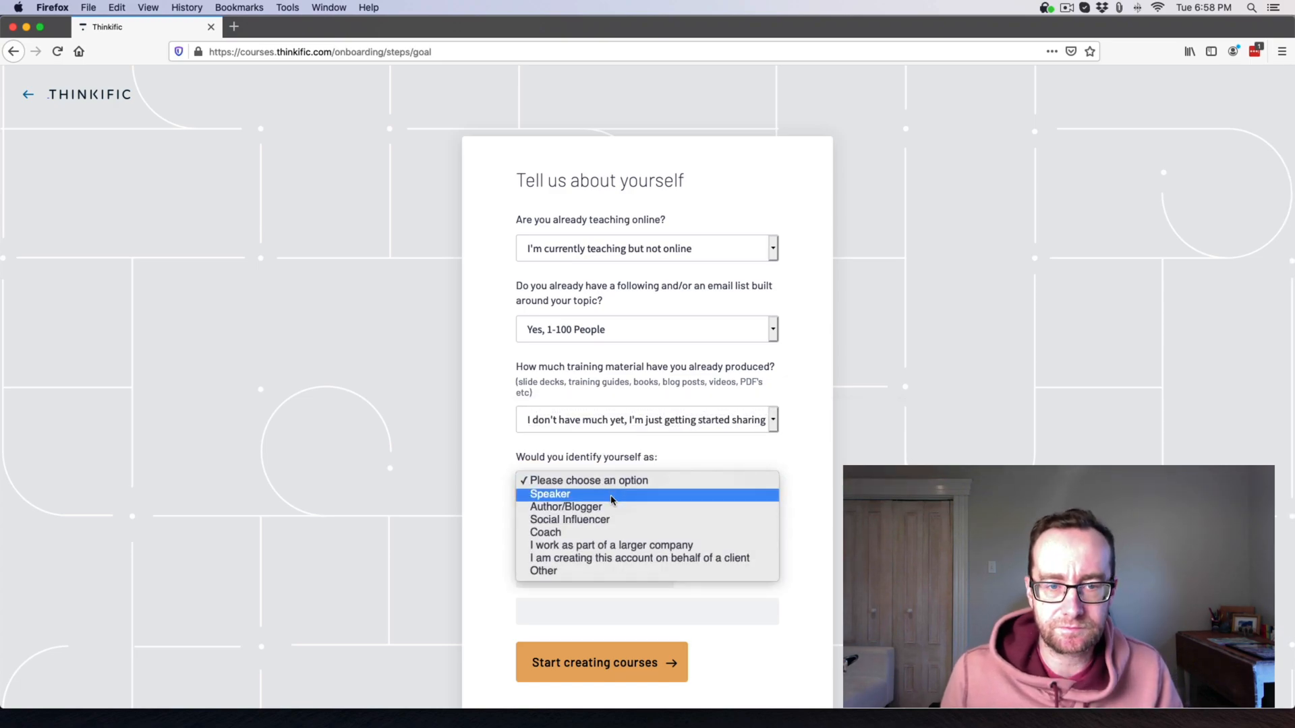
pyautogui.click(608, 513)
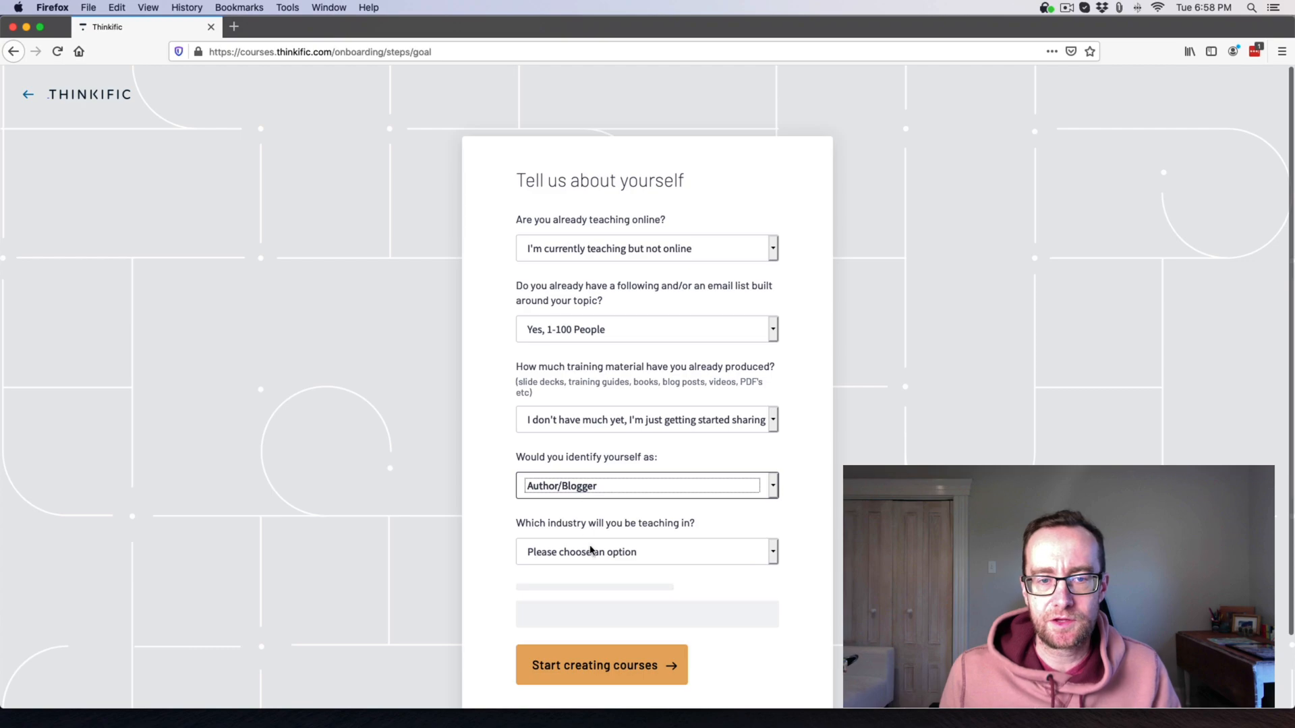
pyautogui.click(590, 551)
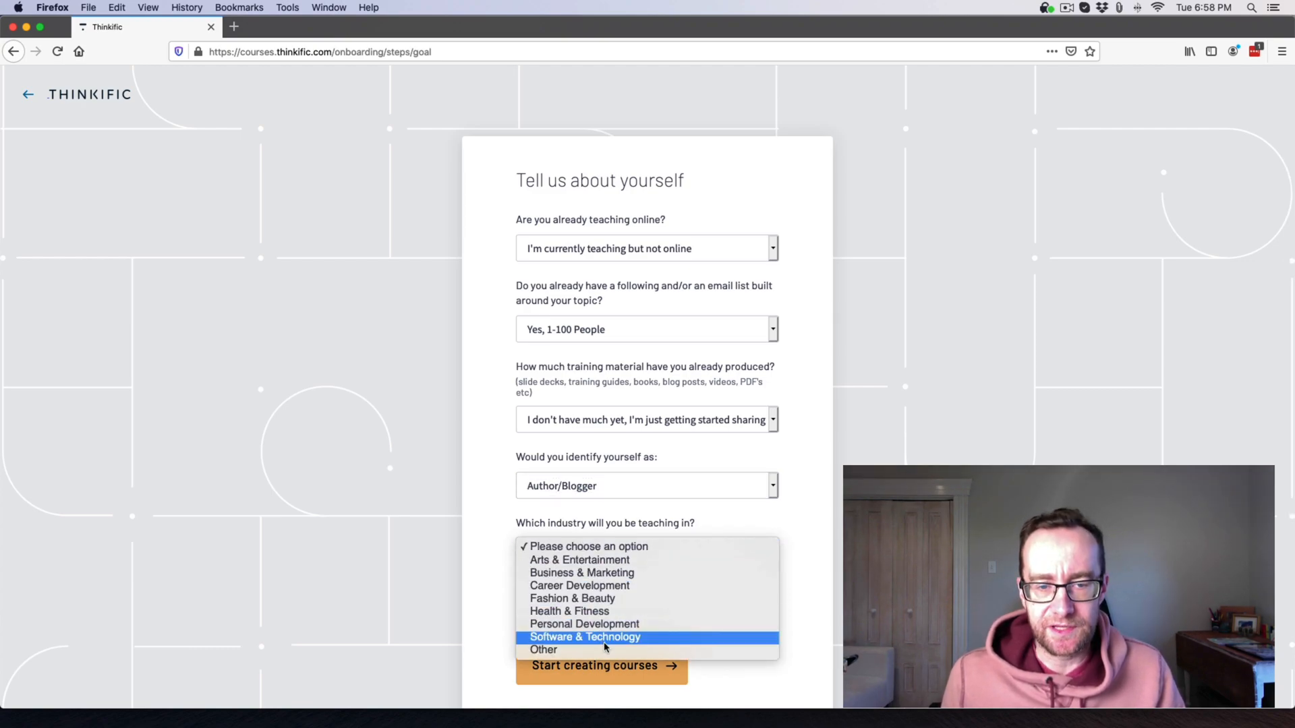
pyautogui.click(600, 586)
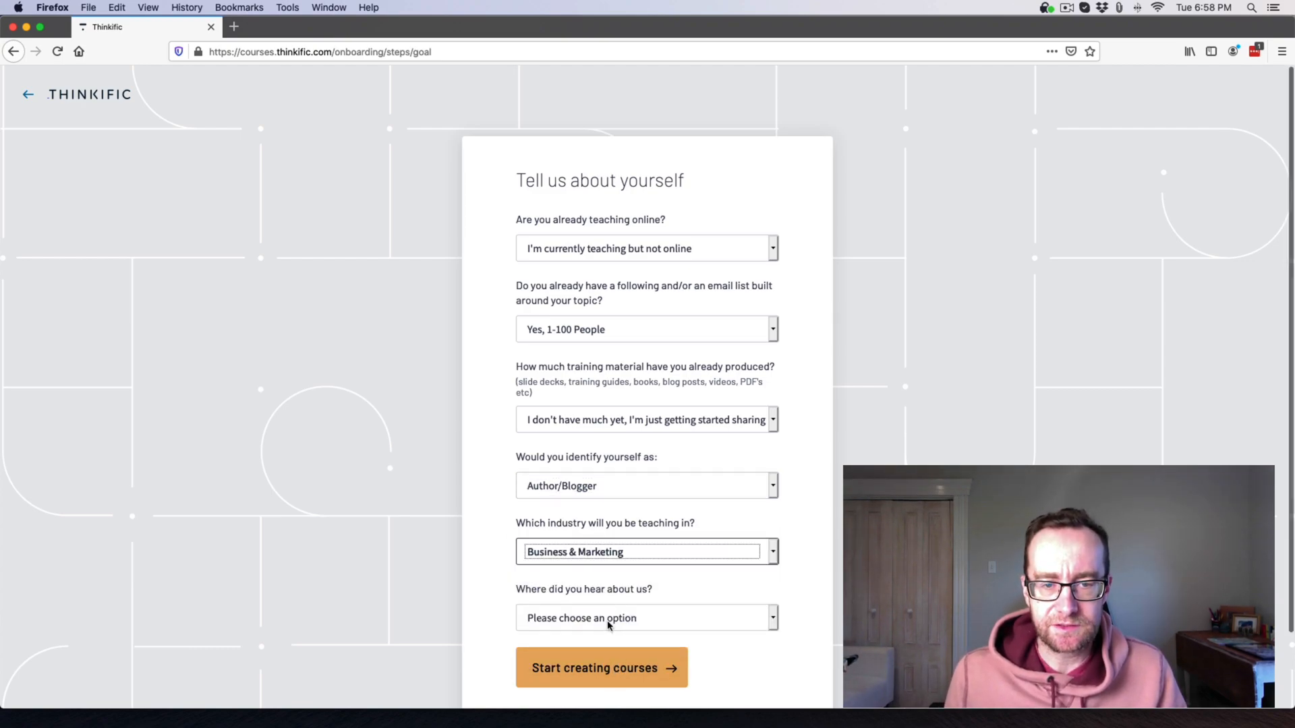
pyautogui.click(608, 624)
pyautogui.click(585, 496)
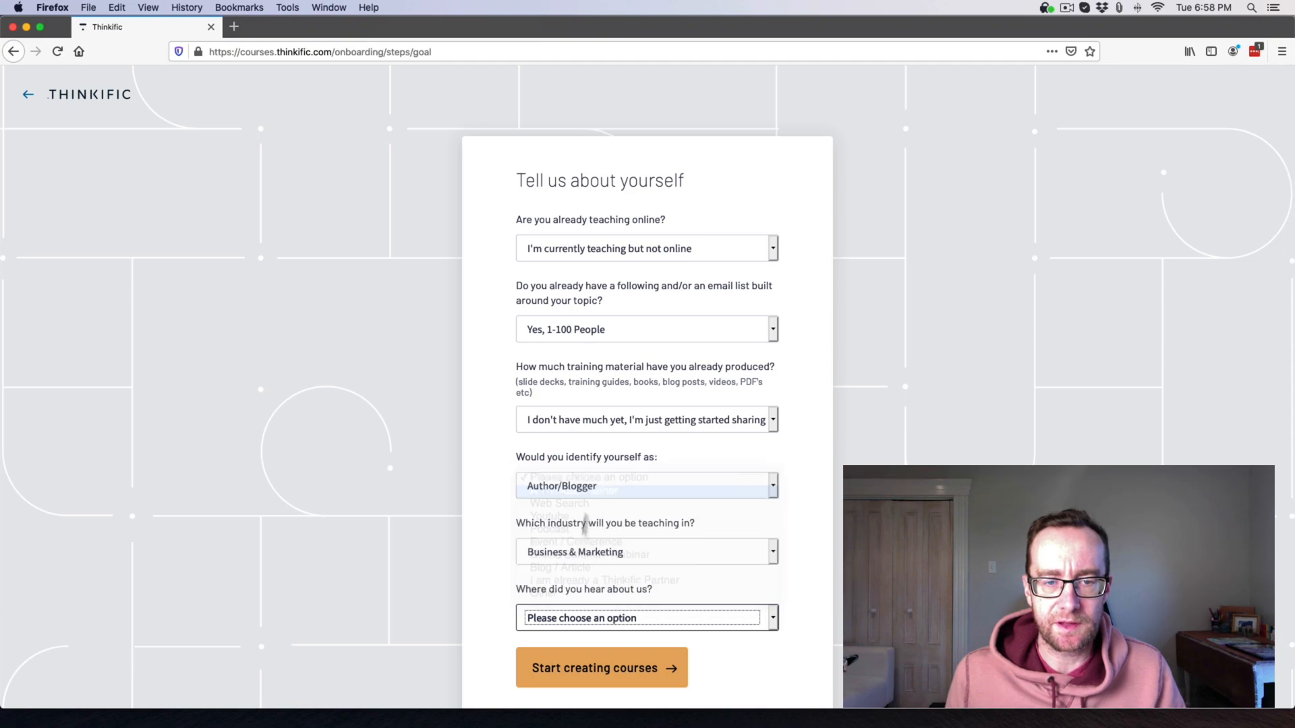
pyautogui.scroll(-3, 594, 647)
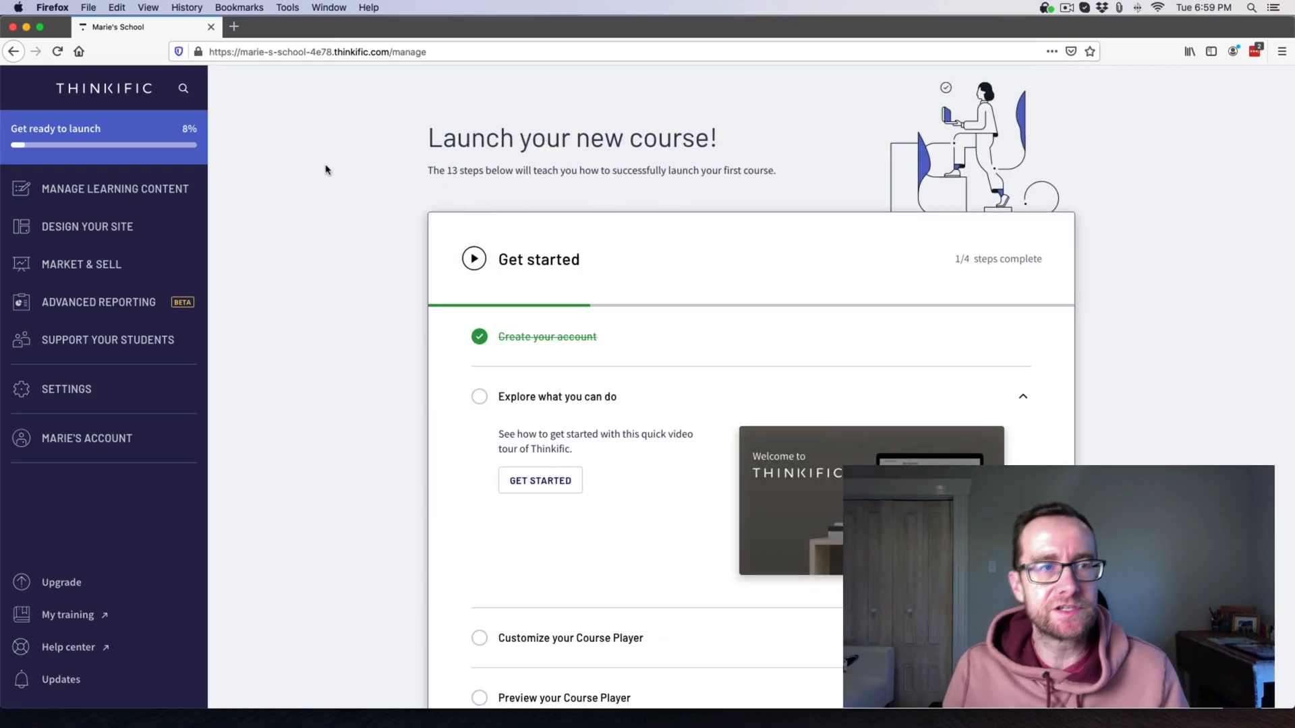
# Play the quick Thinkific video tour under Explore what you can do, then close it.
pyautogui.moveTo(331, 52); pyautogui.dragTo(265, 53)
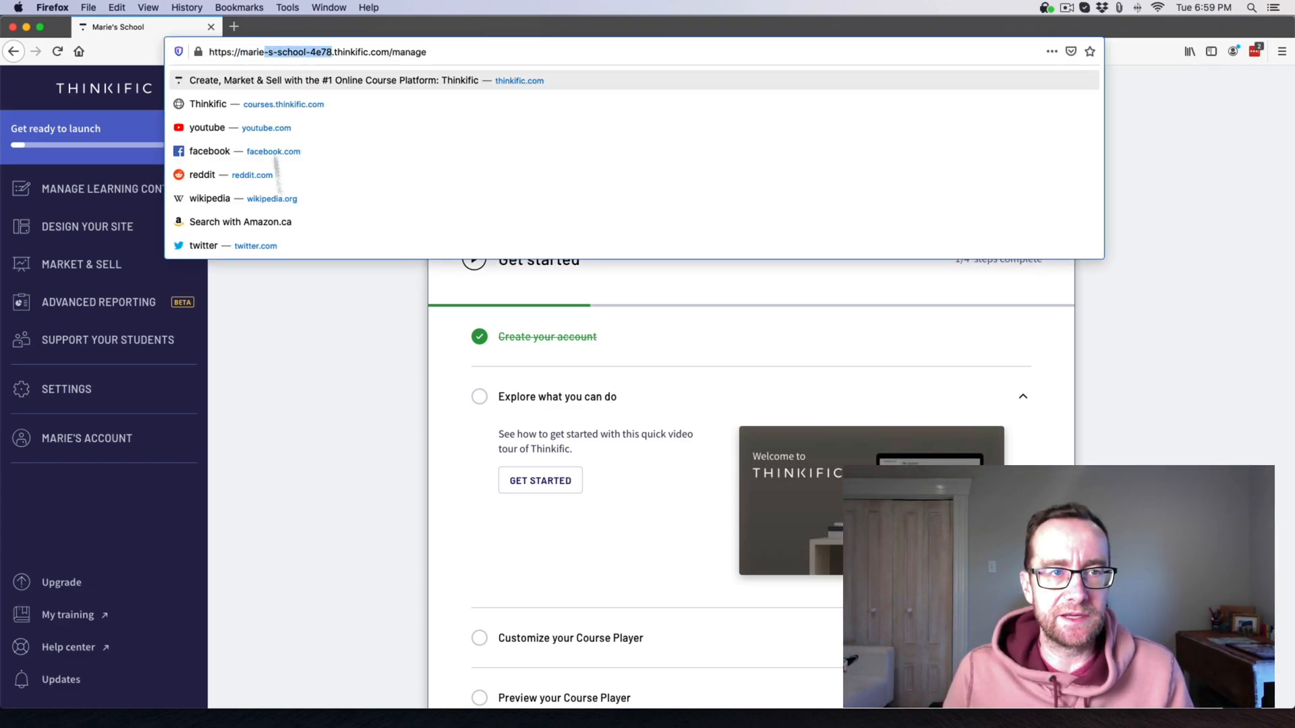
pyautogui.click(312, 295)
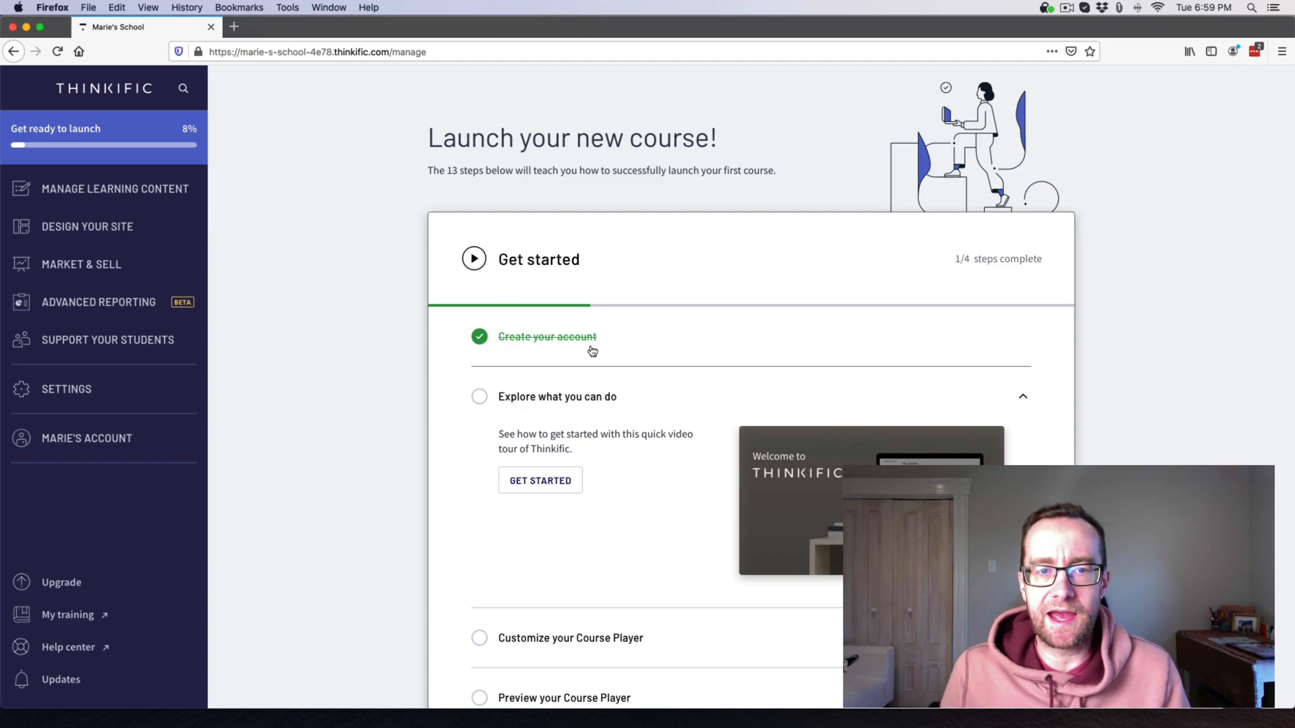
pyautogui.scroll(-3, 593, 350)
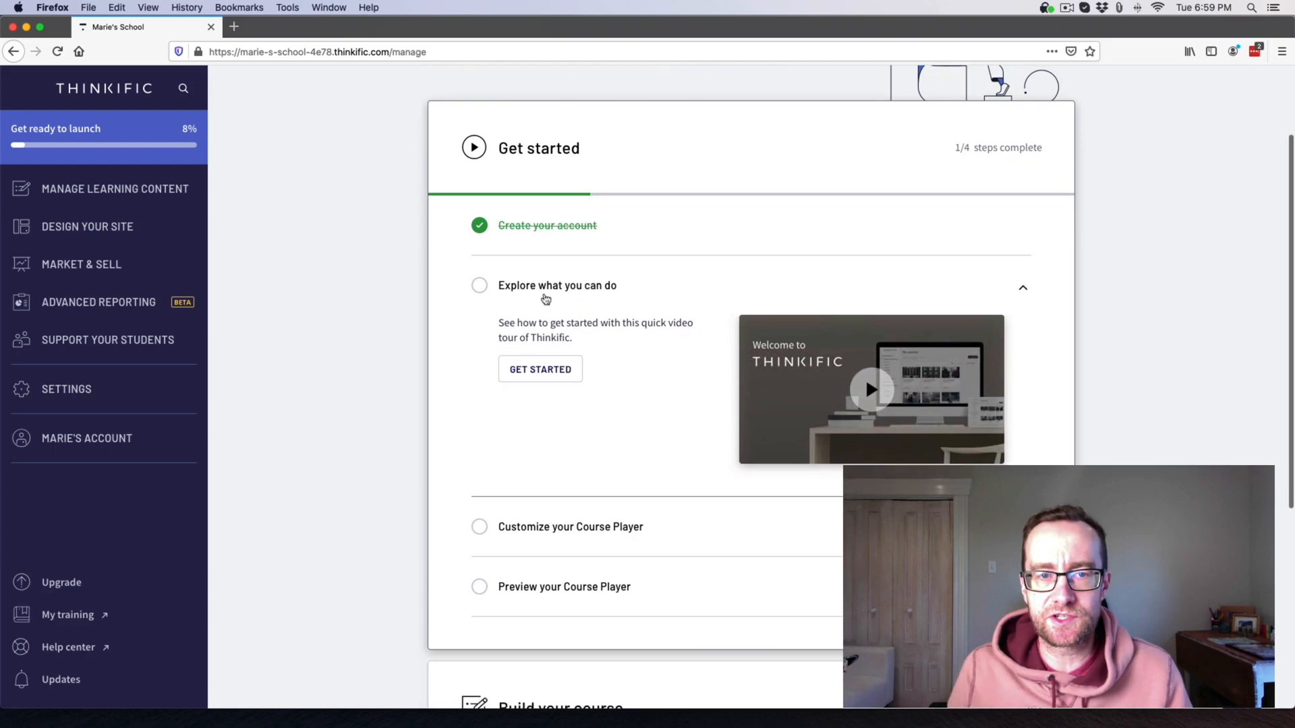
pyautogui.scroll(-1, 881, 384)
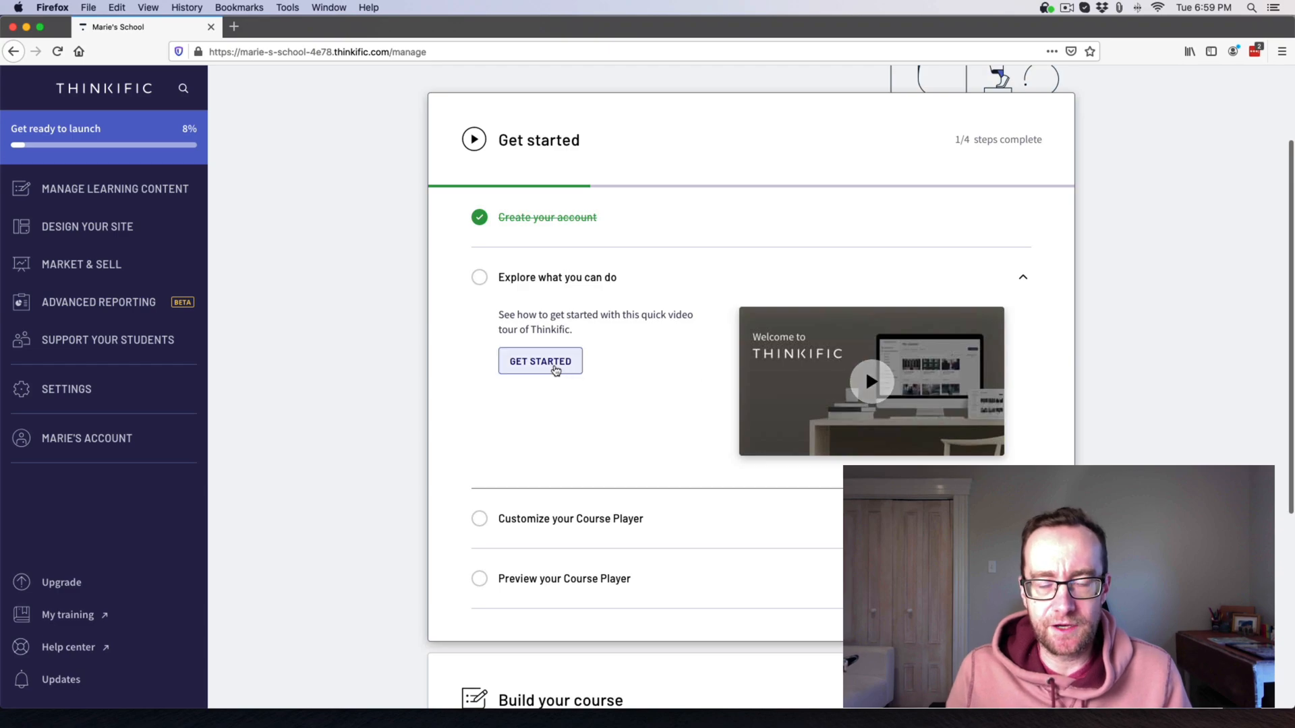
pyautogui.click(554, 368)
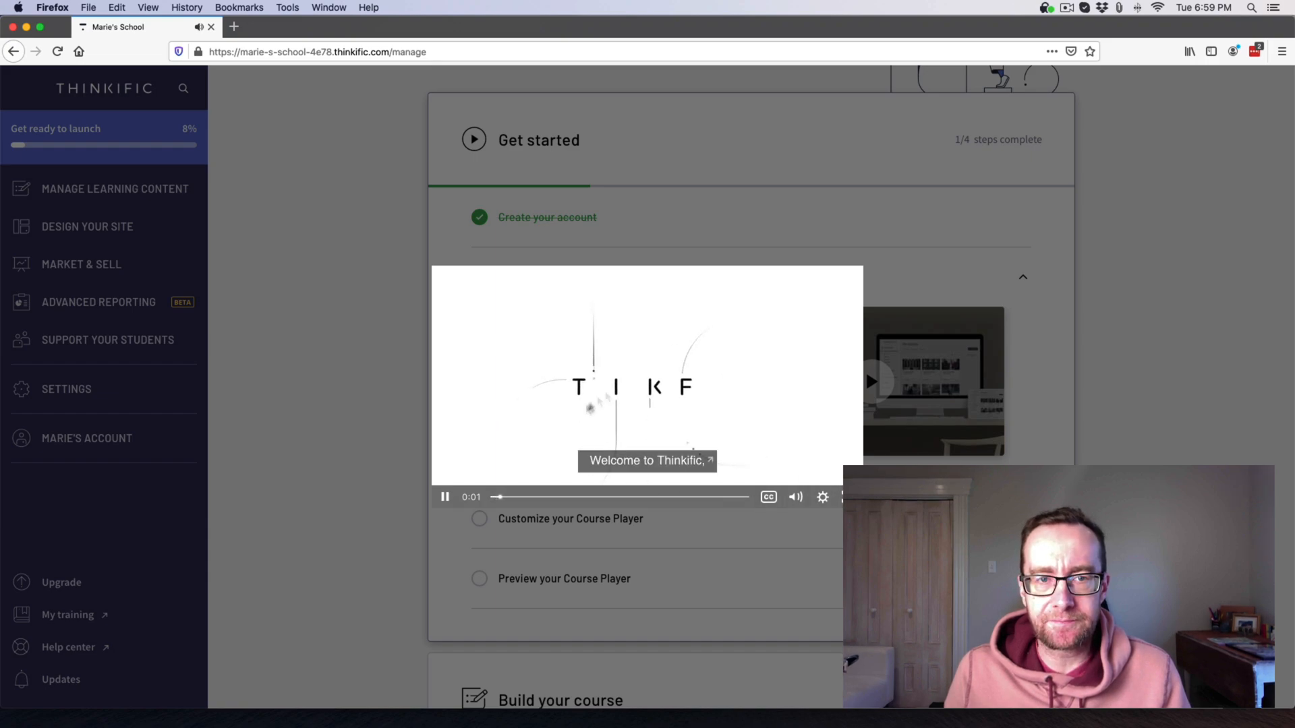
pyautogui.click(948, 293)
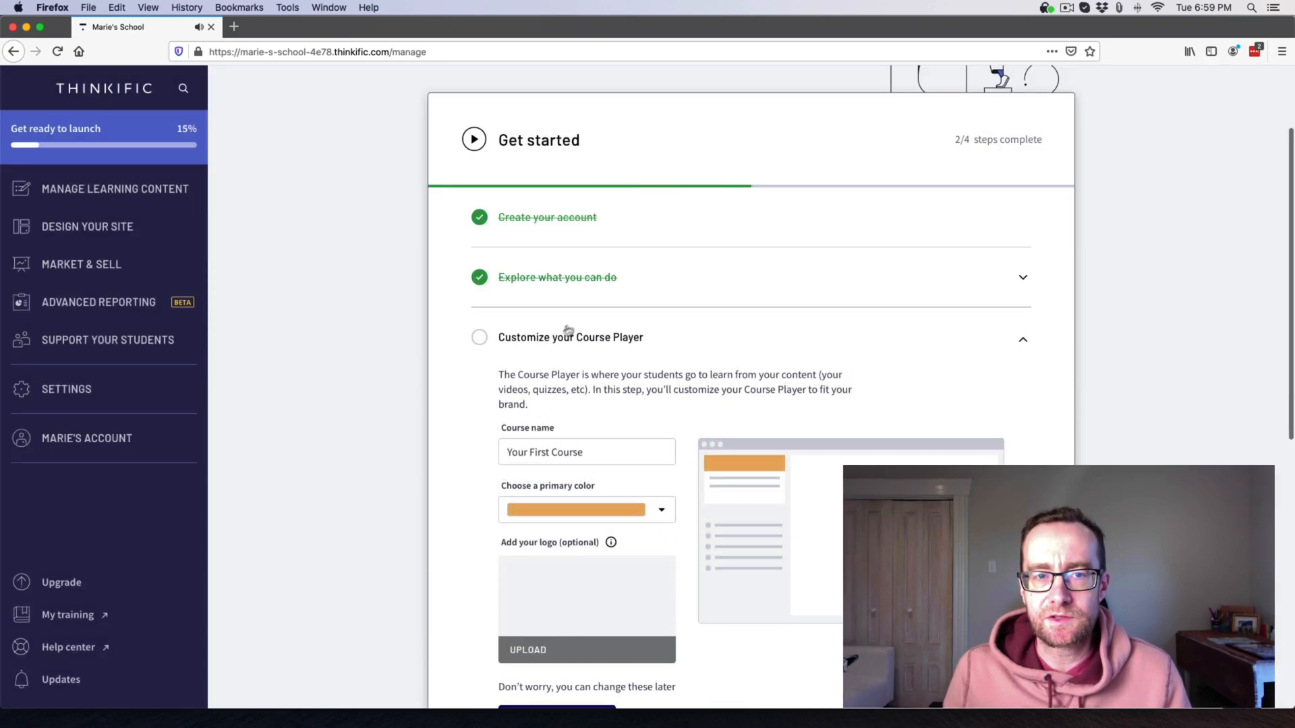
# Rename the course player's course to 'Email Marketing 101', choose the blue primary colour, and save.
pyautogui.click(545, 344)
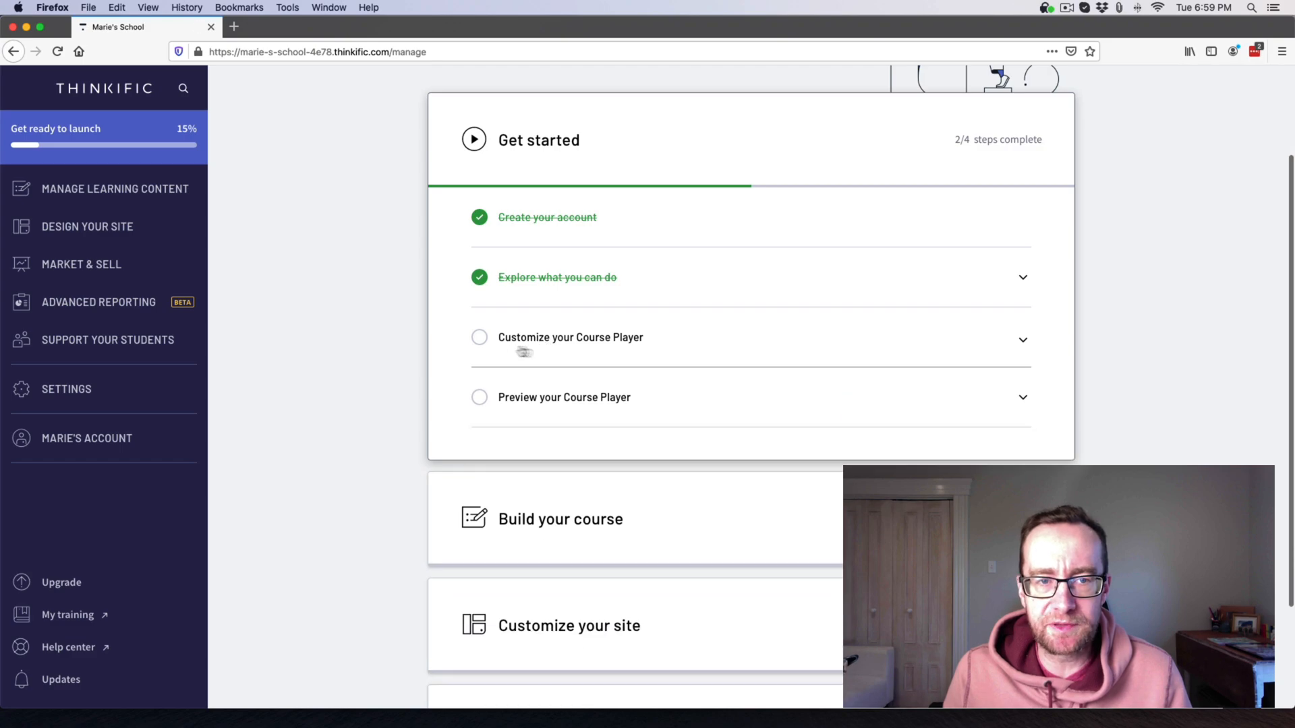
pyautogui.click(482, 338)
pyautogui.click(587, 448)
pyautogui.press('super+a')
pyautogui.write('Em')
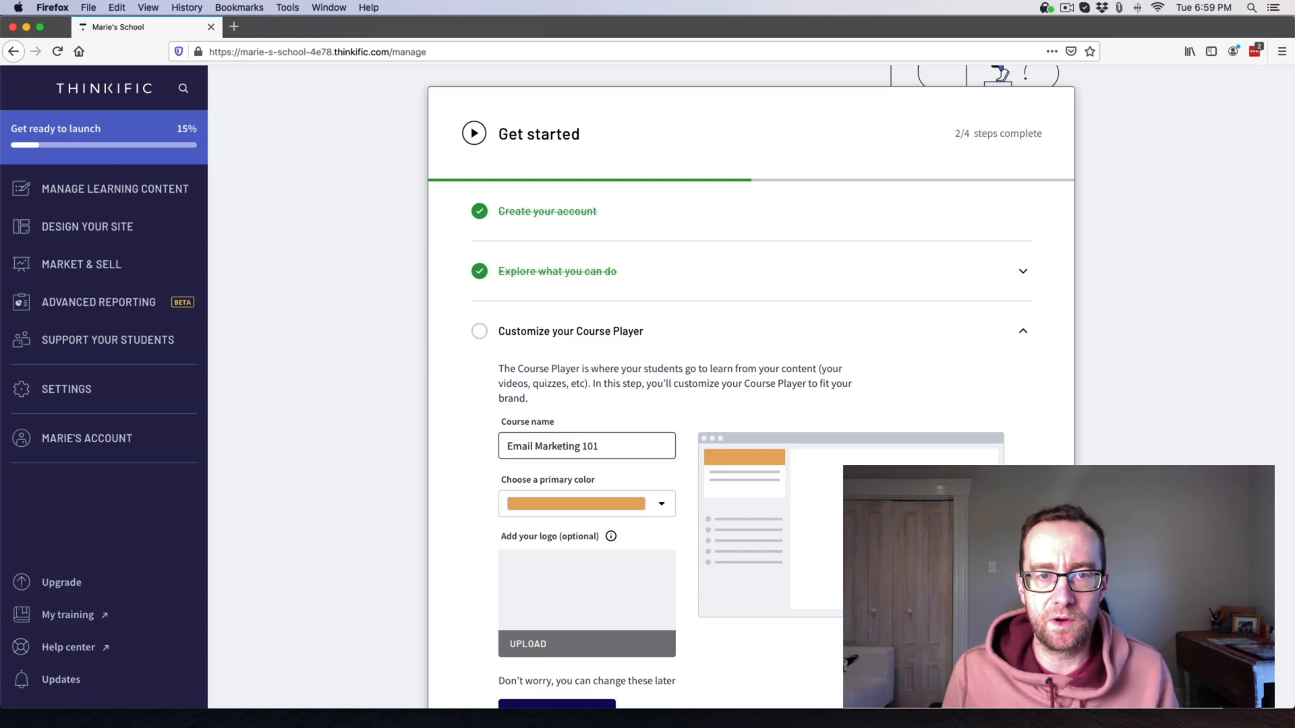
pyautogui.scroll(-2, 589, 439)
pyautogui.click(669, 458)
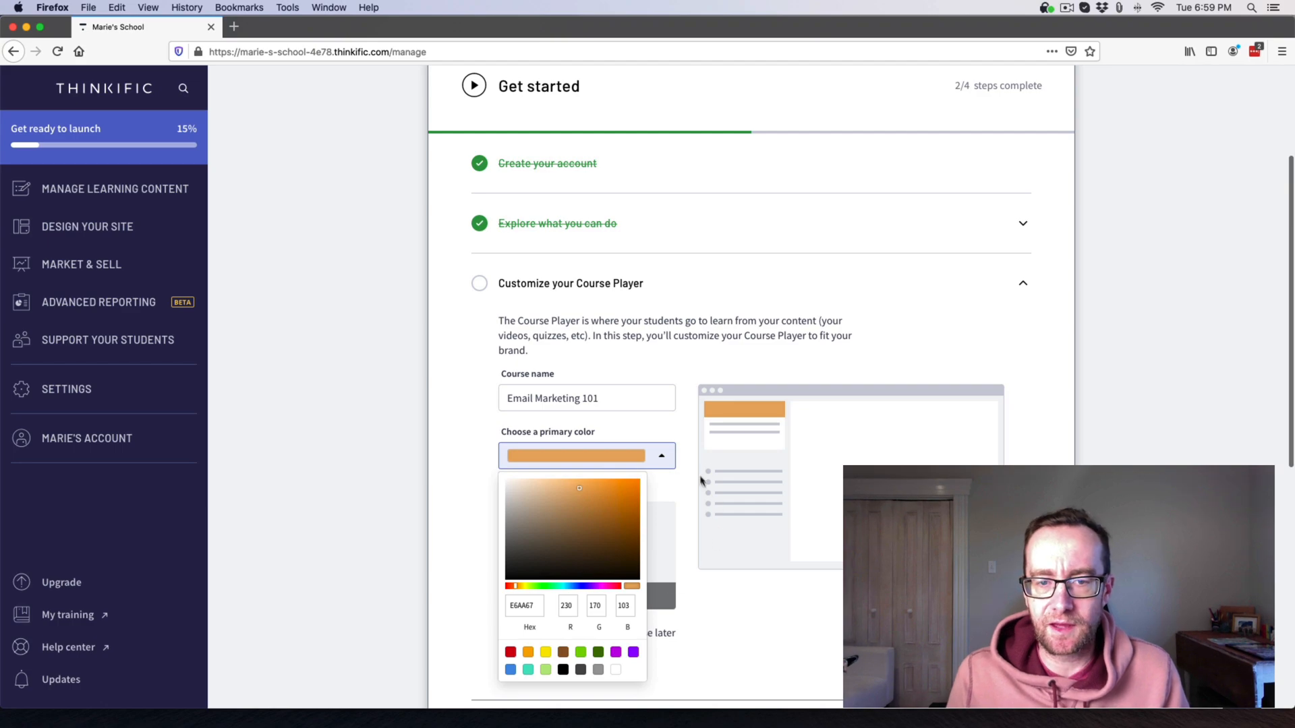
pyautogui.click(510, 670)
pyautogui.click(460, 640)
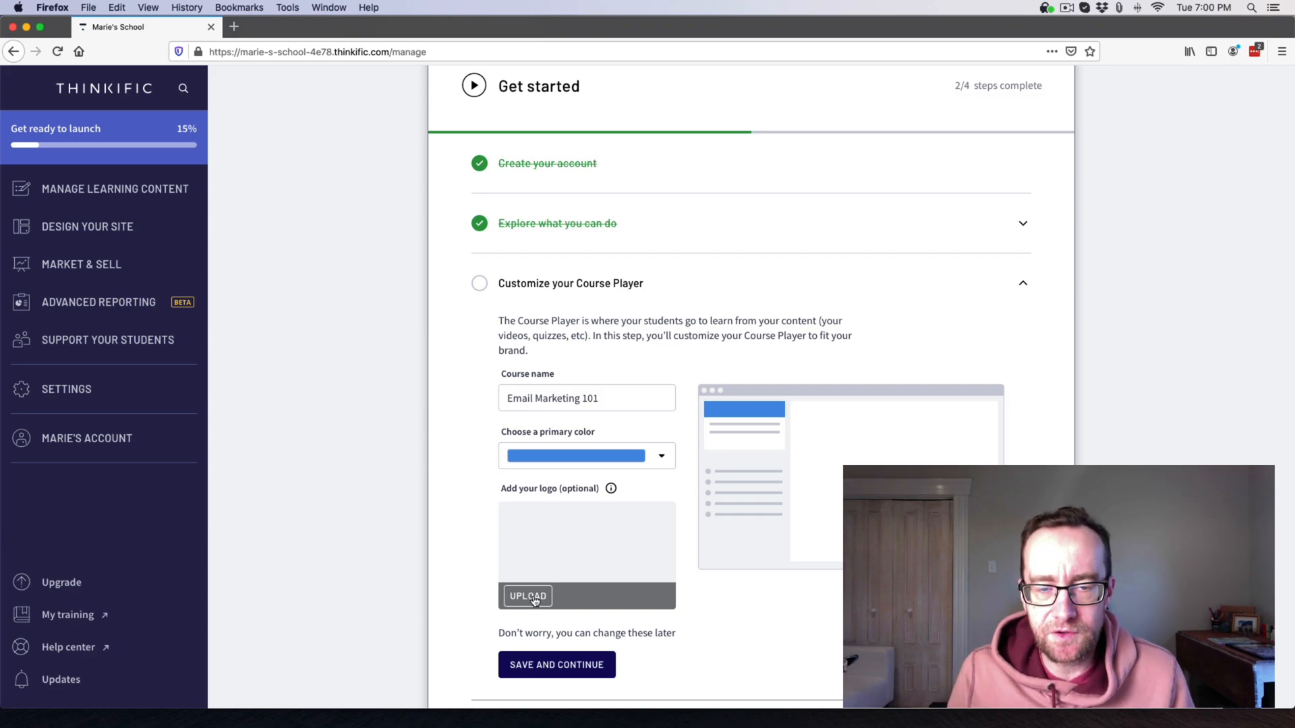
pyautogui.scroll(-5, 474, 558)
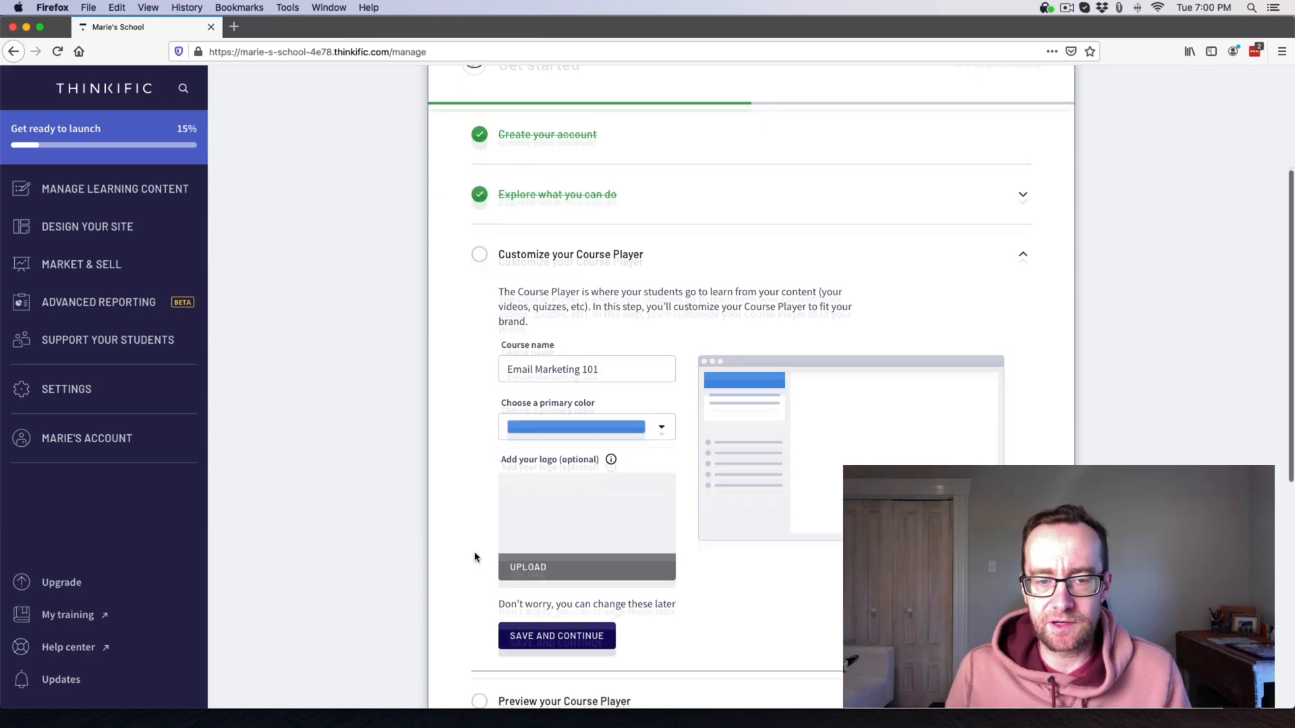
pyautogui.click(550, 491)
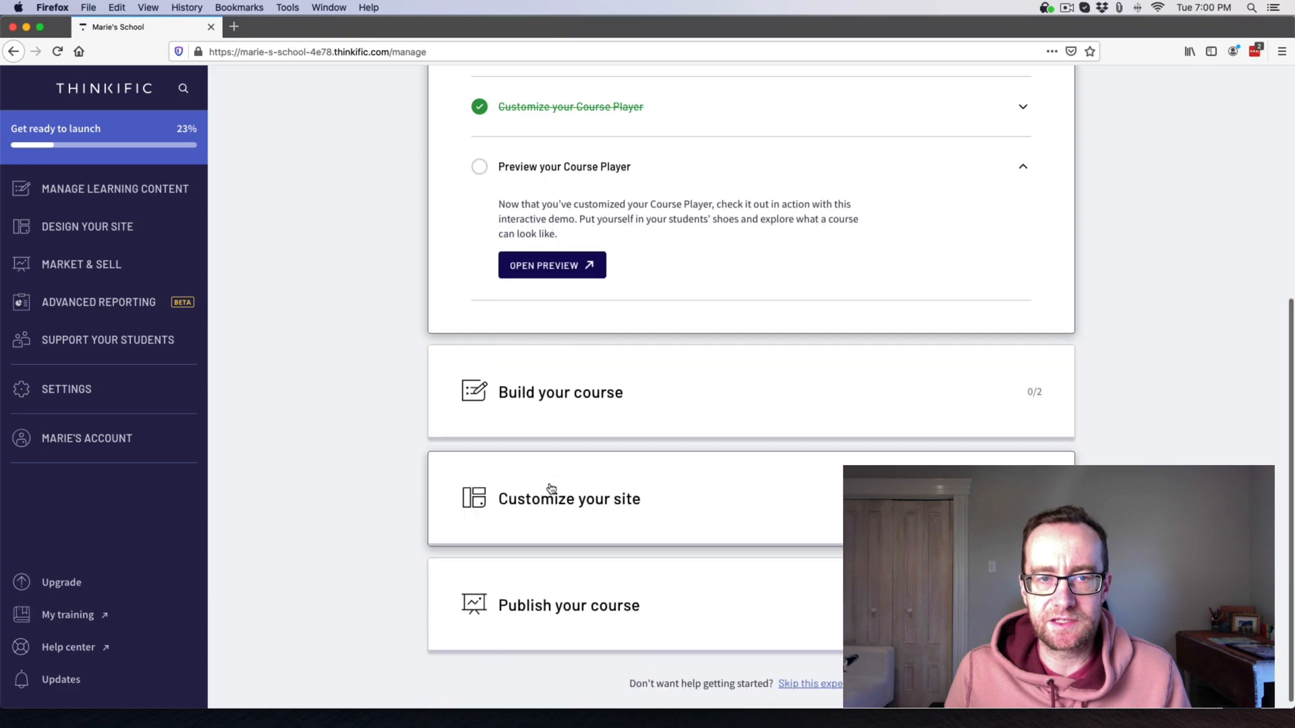
# Preview the demo course player's Example Video Lesson #2, Example Survey and Chapter #2, then close it.
pyautogui.click(549, 268)
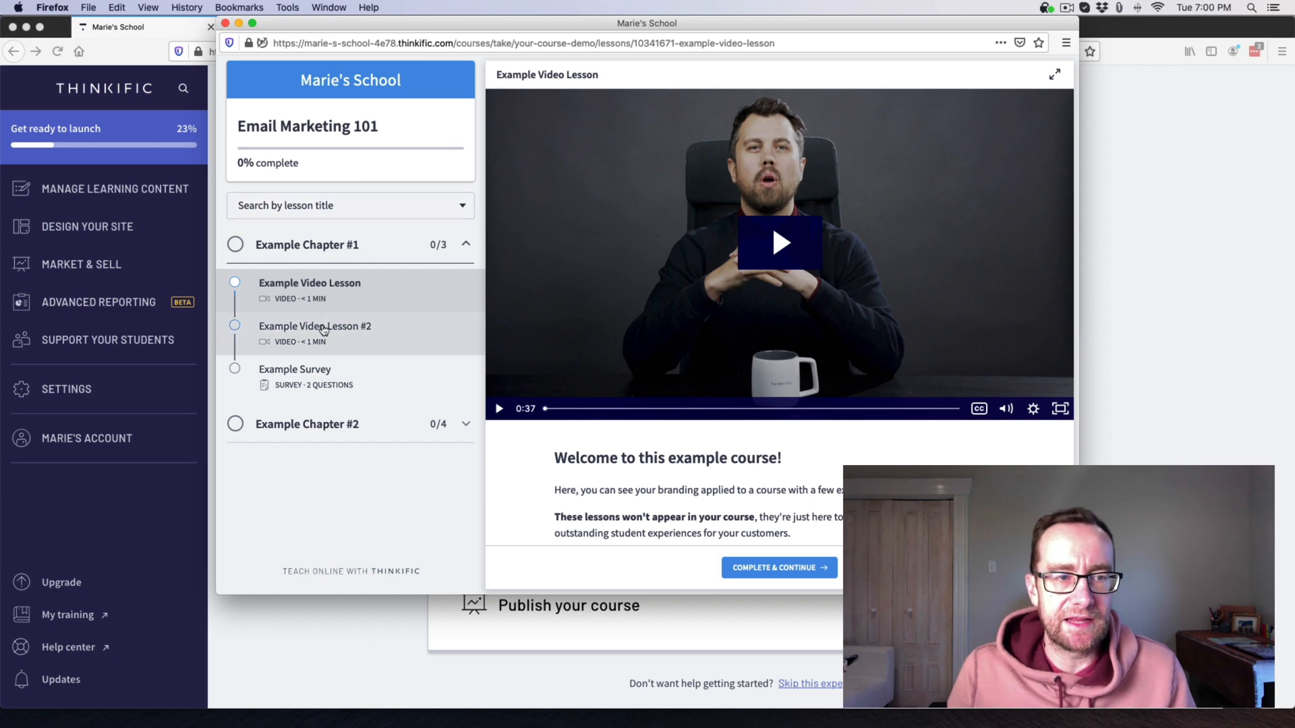
pyautogui.click(324, 329)
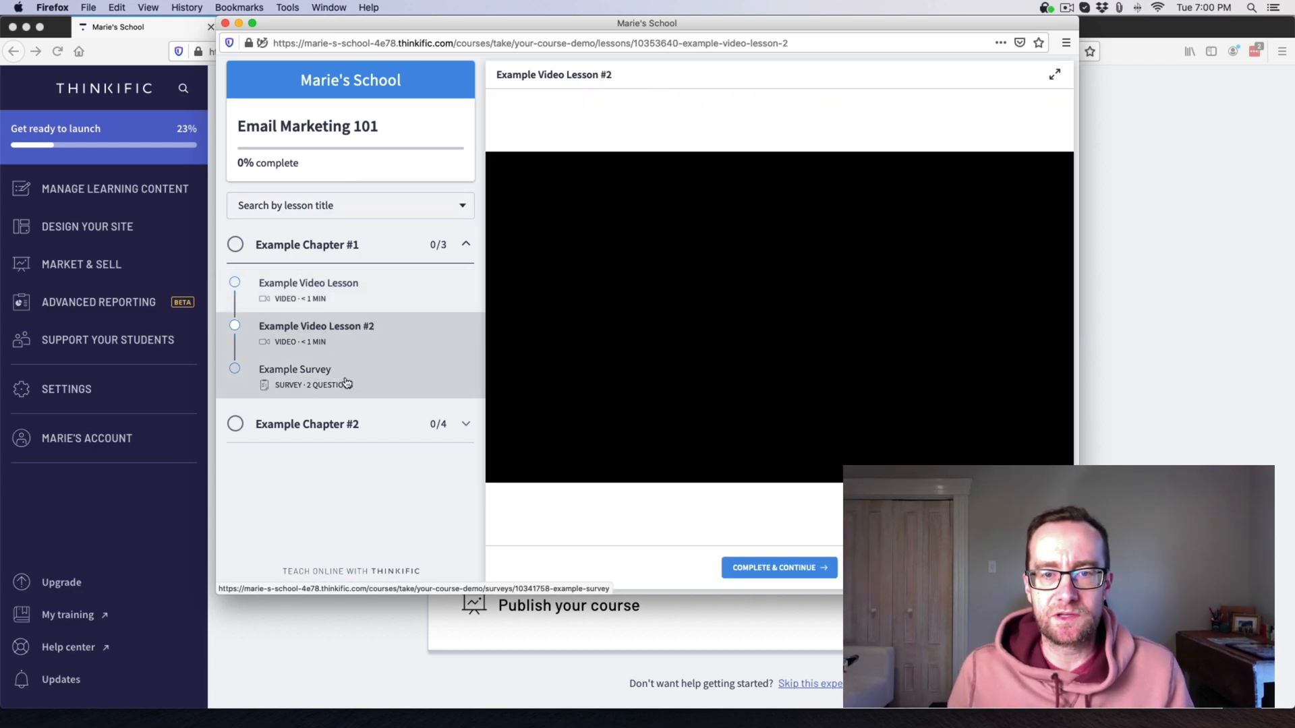
pyautogui.click(344, 382)
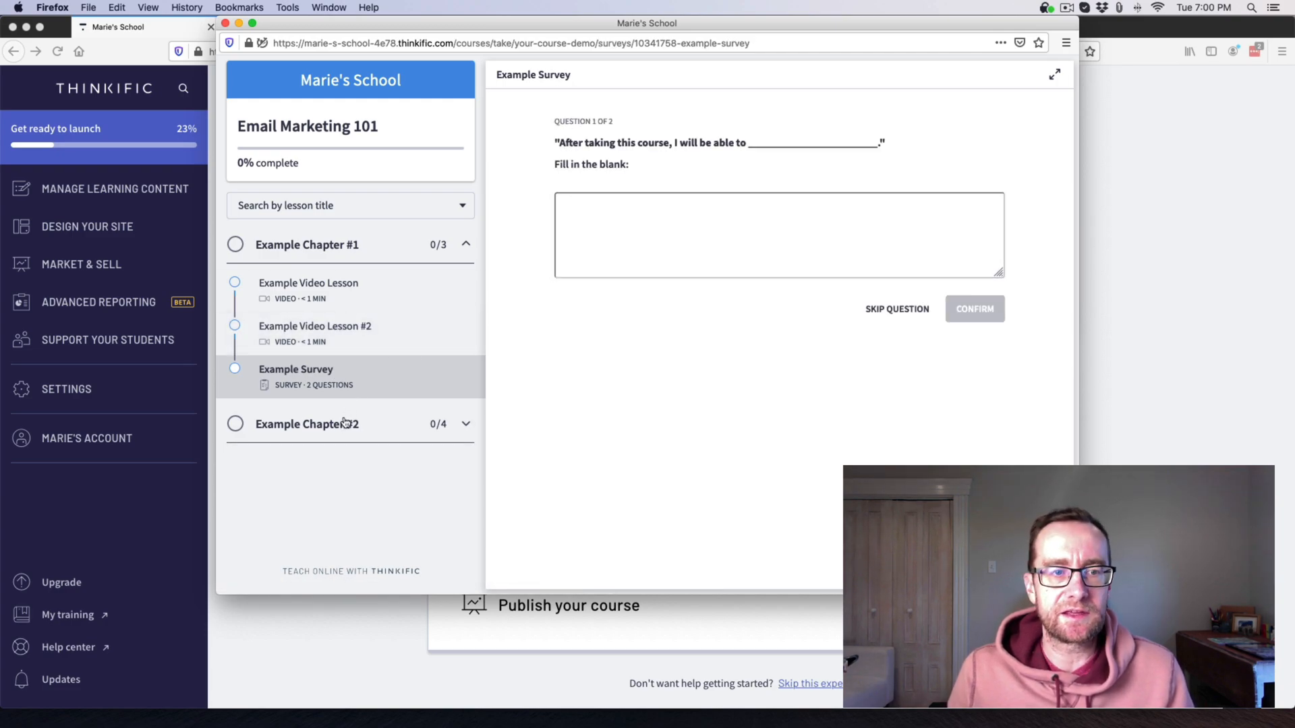
pyautogui.click(349, 425)
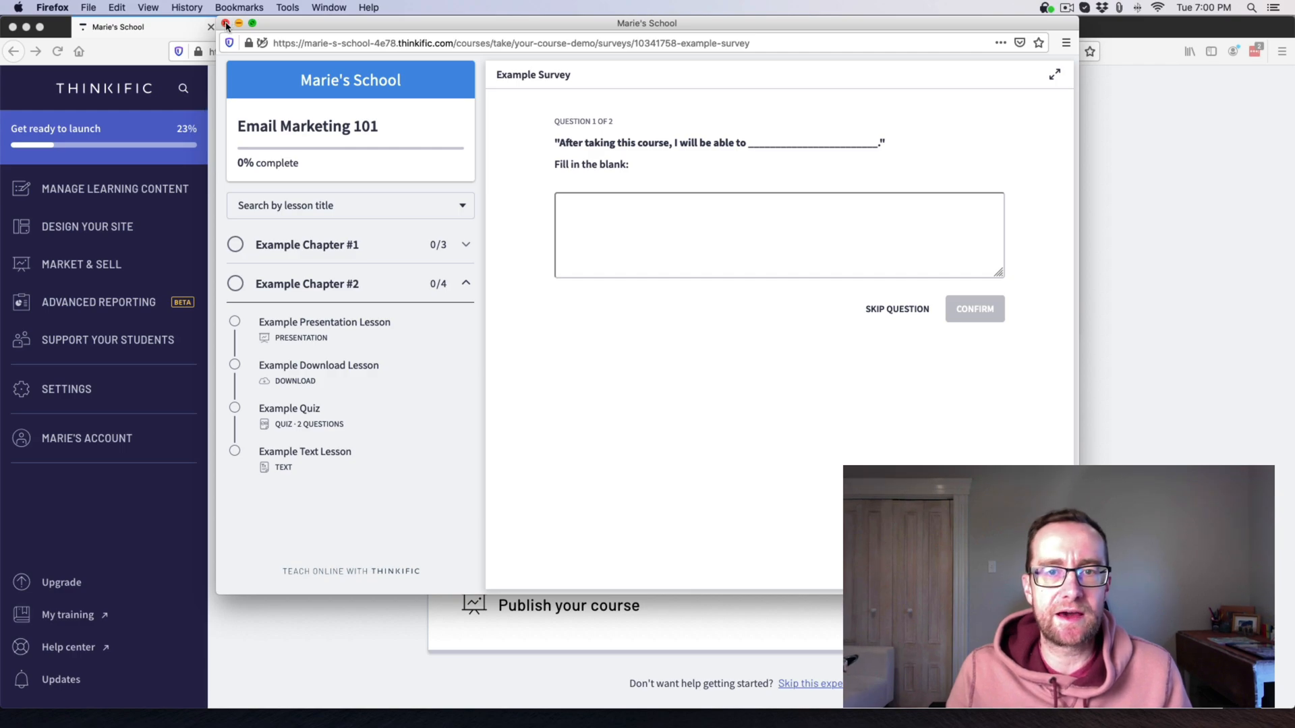
pyautogui.click(225, 24)
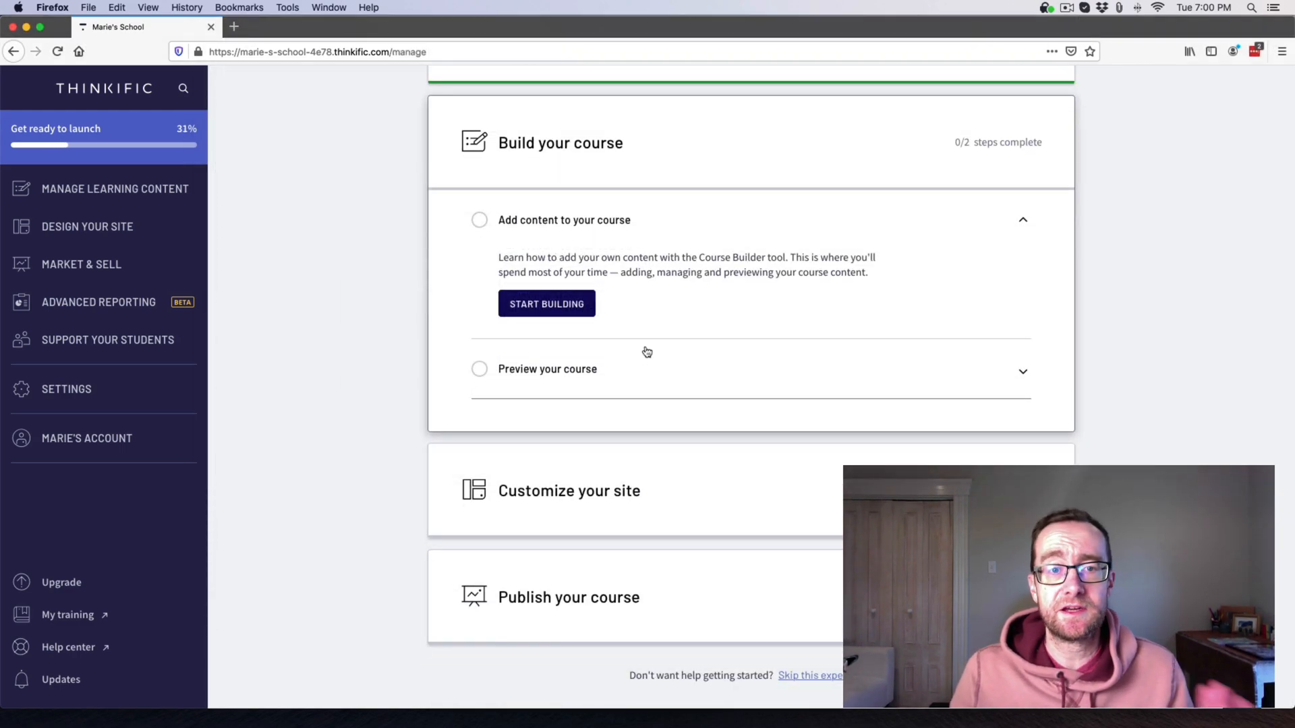
# From Start Building, go to Manage Learning Content and open the Email Marketing 101 course.
pyautogui.click(536, 307)
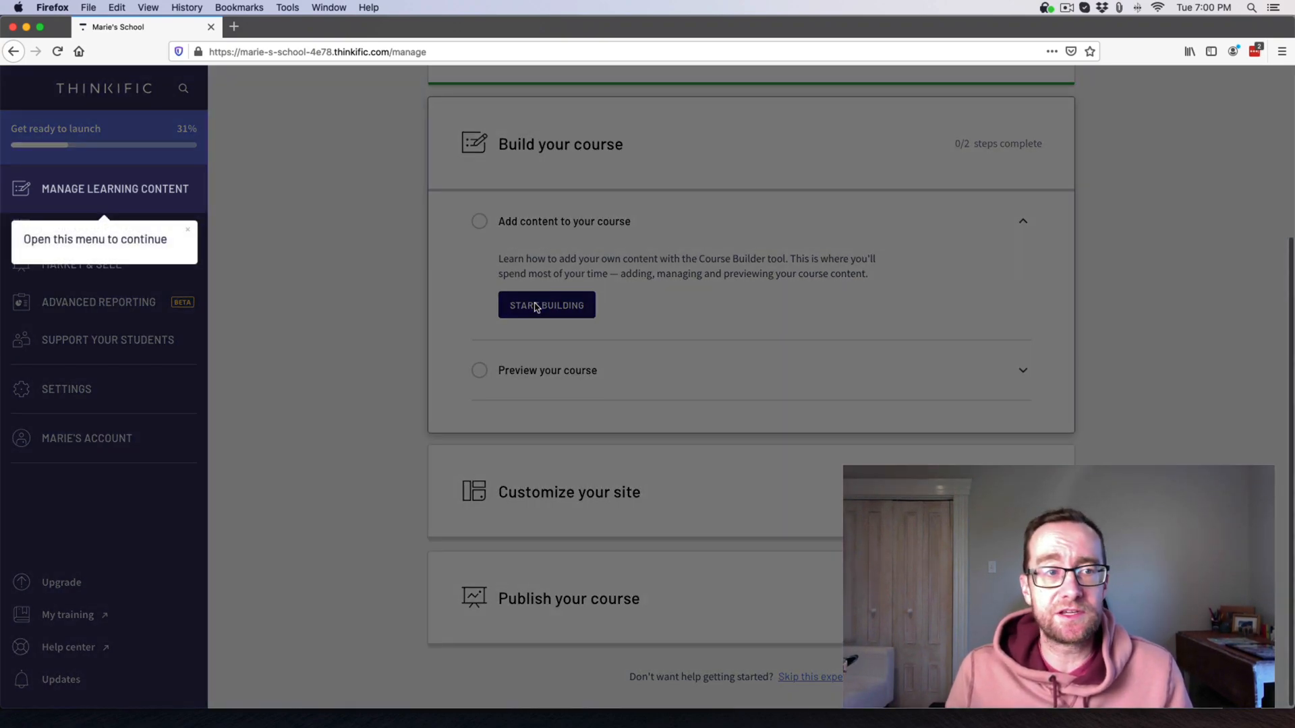
pyautogui.click(101, 190)
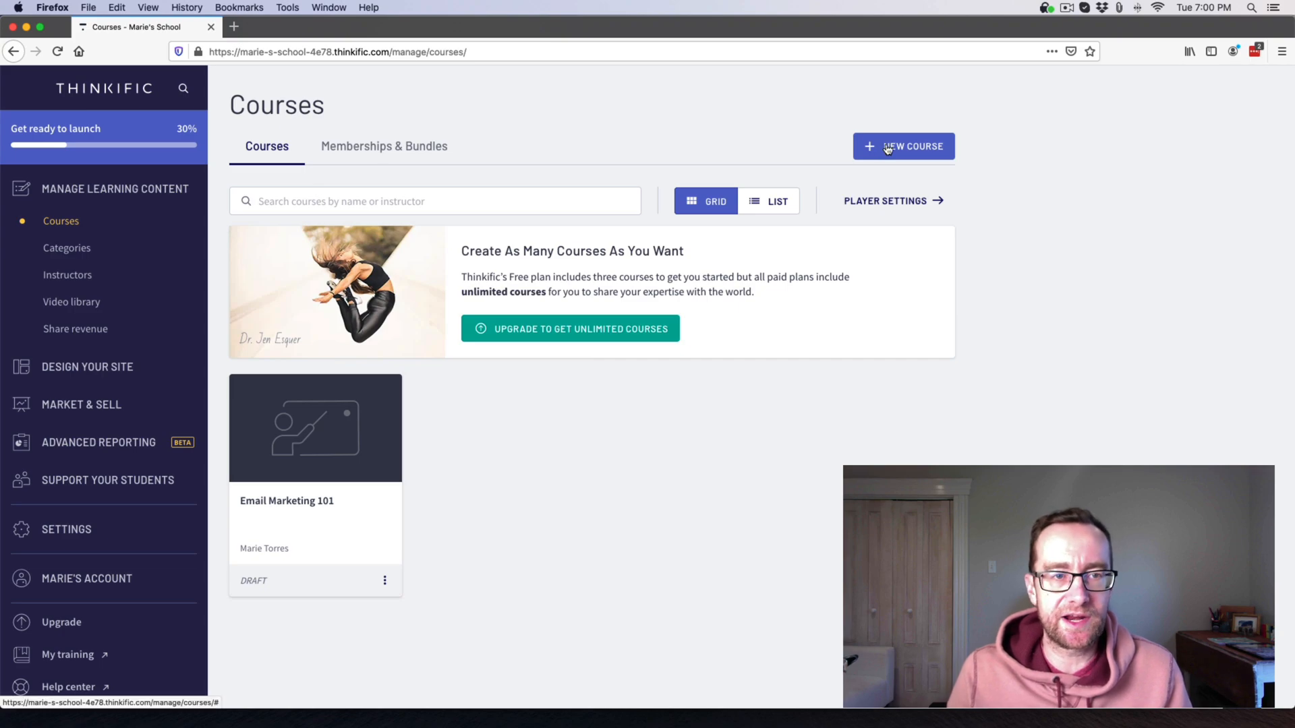
pyautogui.click(350, 475)
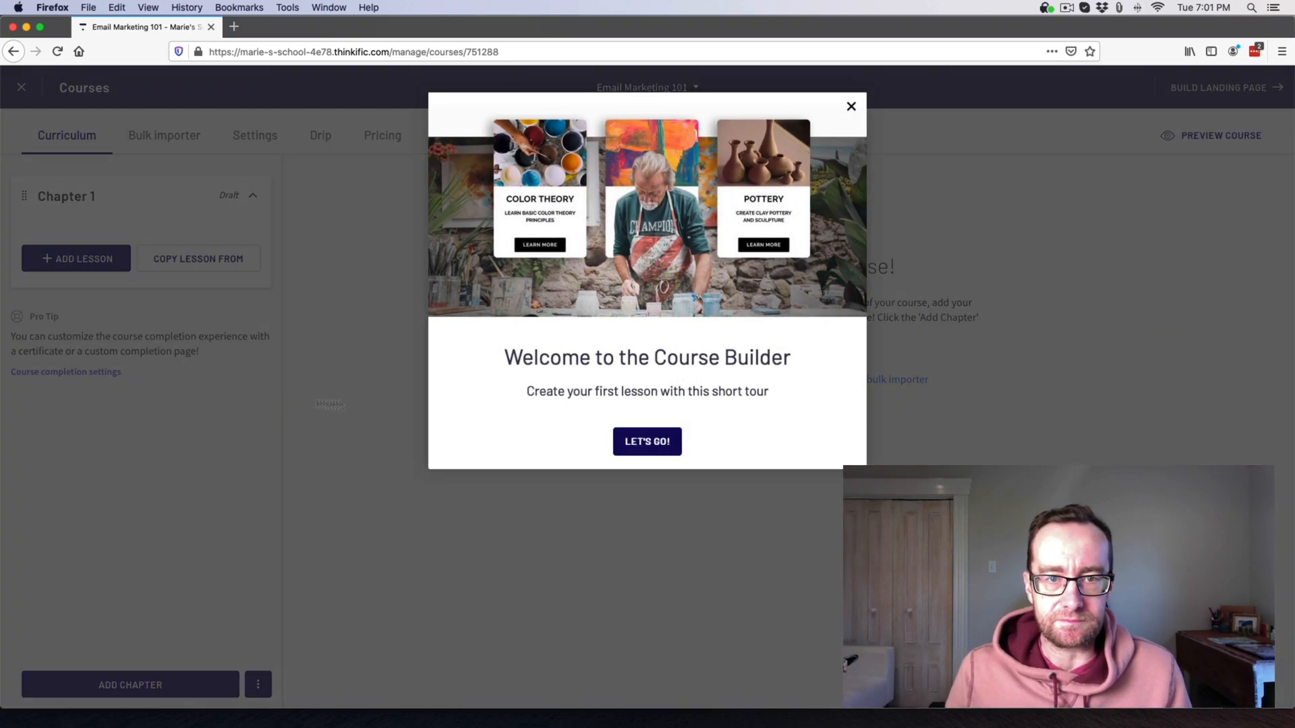
# Dismiss the builder tips and add a Video lesson to Chapter 1.
pyautogui.click(647, 443)
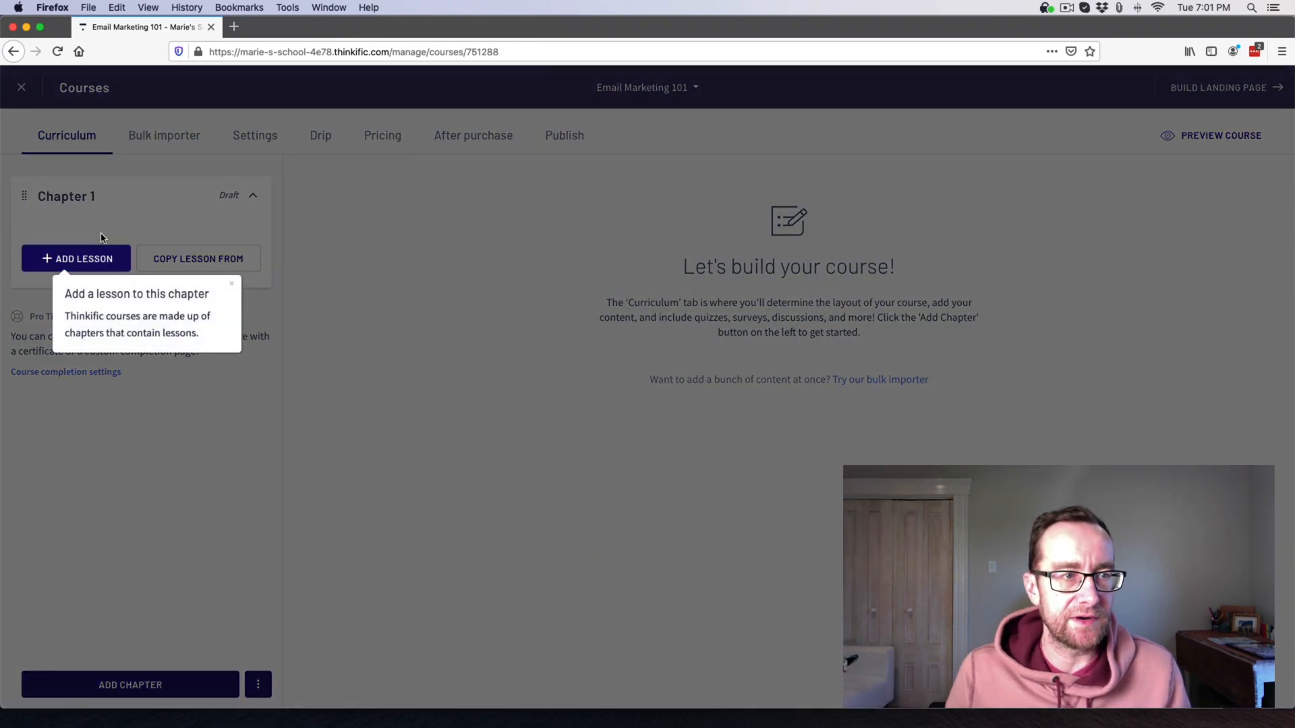
pyautogui.click(232, 284)
pyautogui.click(77, 267)
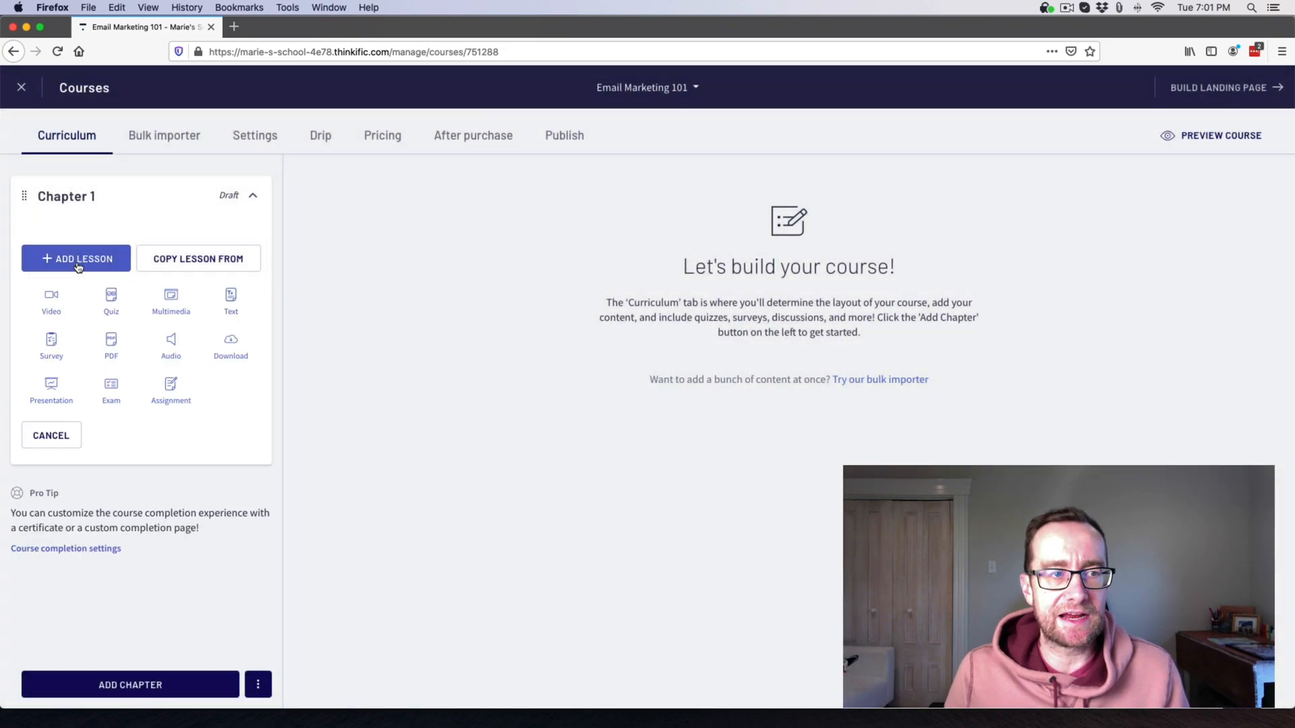
pyautogui.click(51, 303)
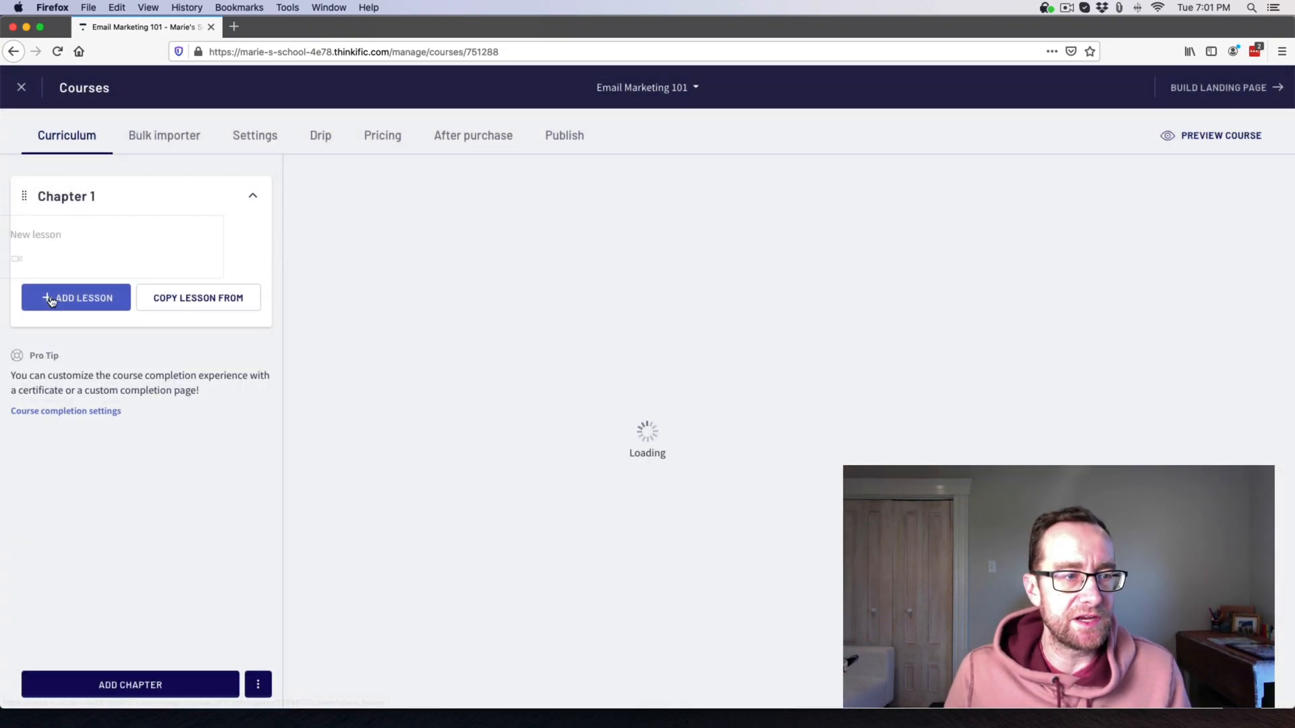
# Title the lesson 'Email Overview', check the empty video library, and begin selecting a video file.
pyautogui.click(575, 271)
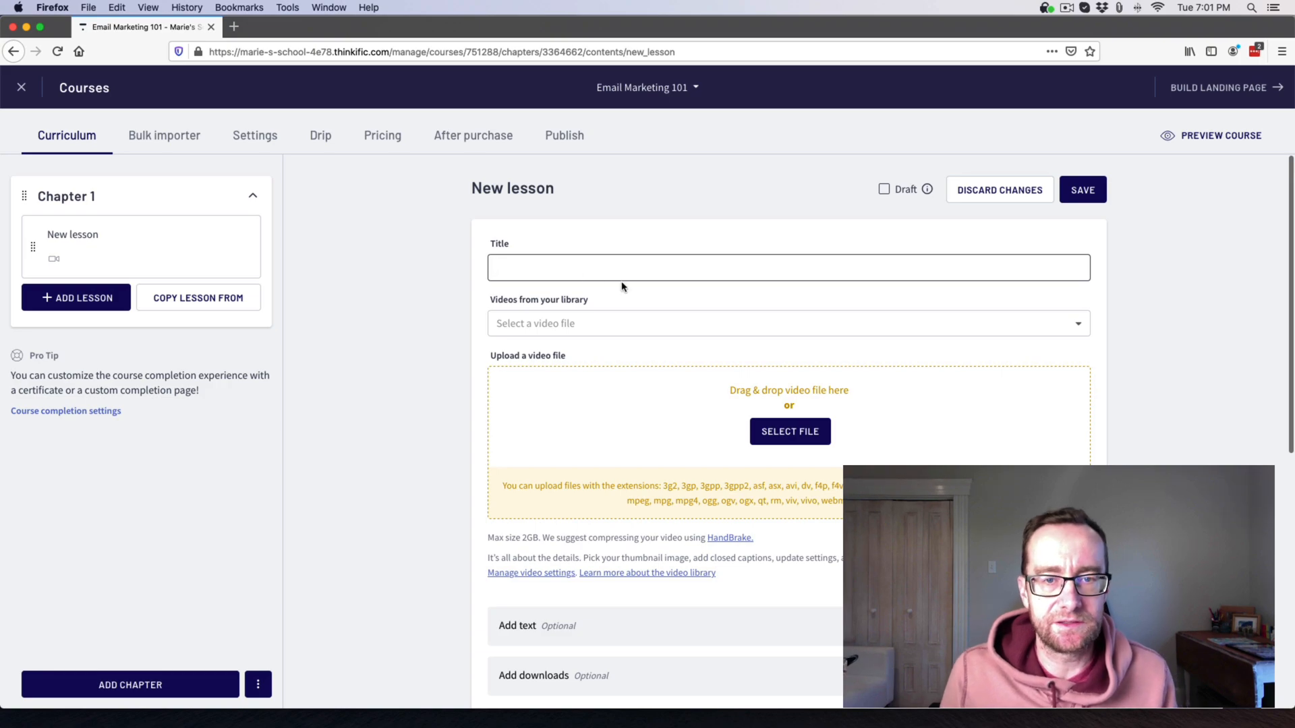
pyautogui.write('Em')
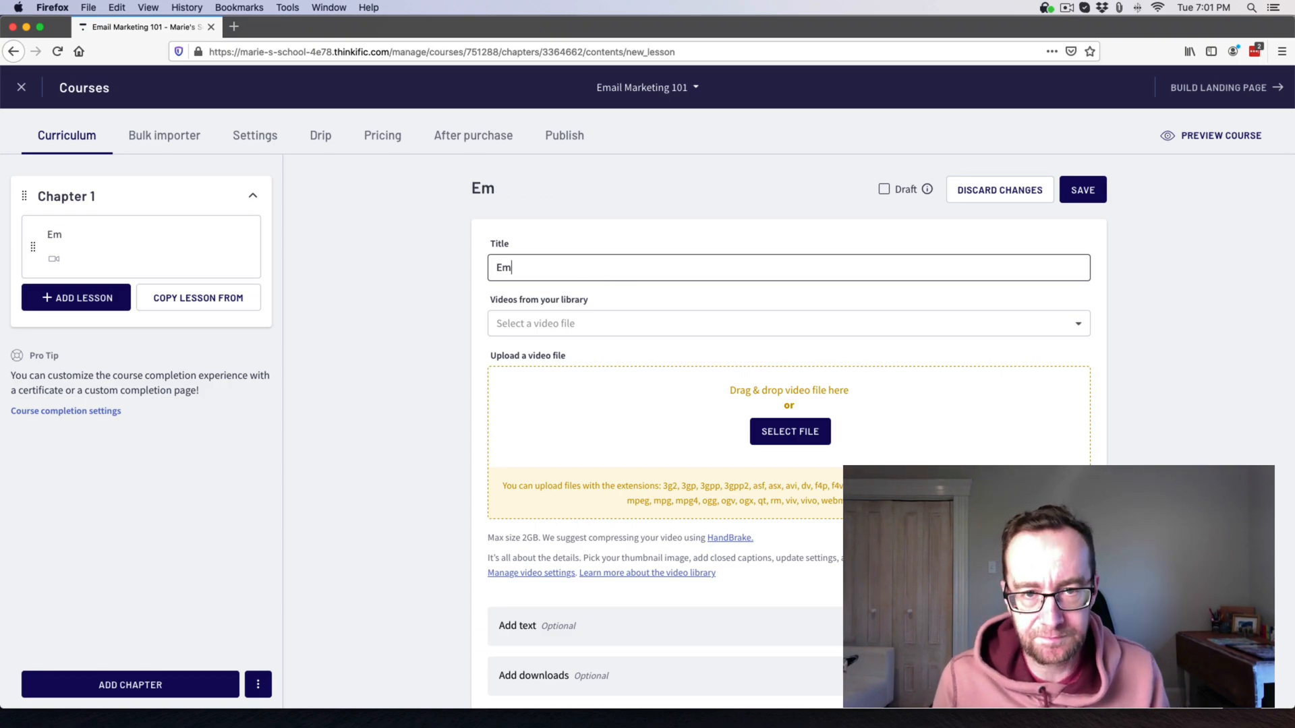
pyautogui.write('ail Overview')
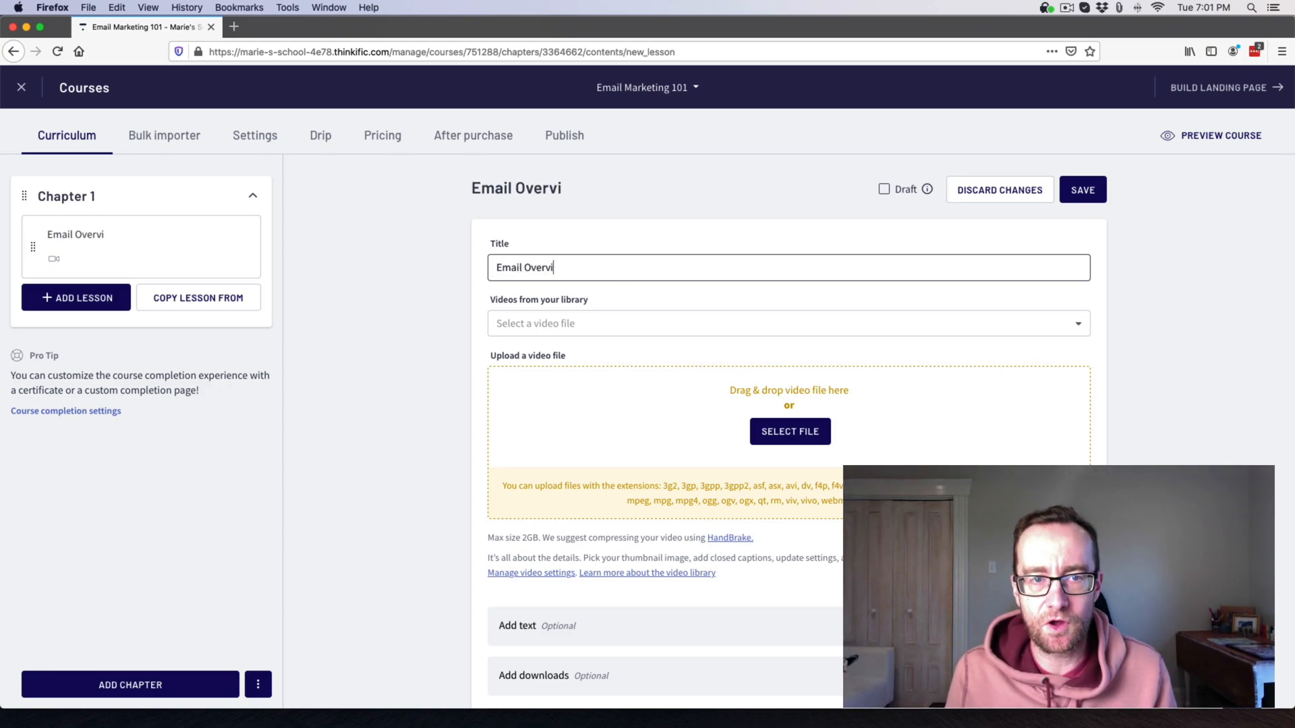
pyautogui.click(630, 327)
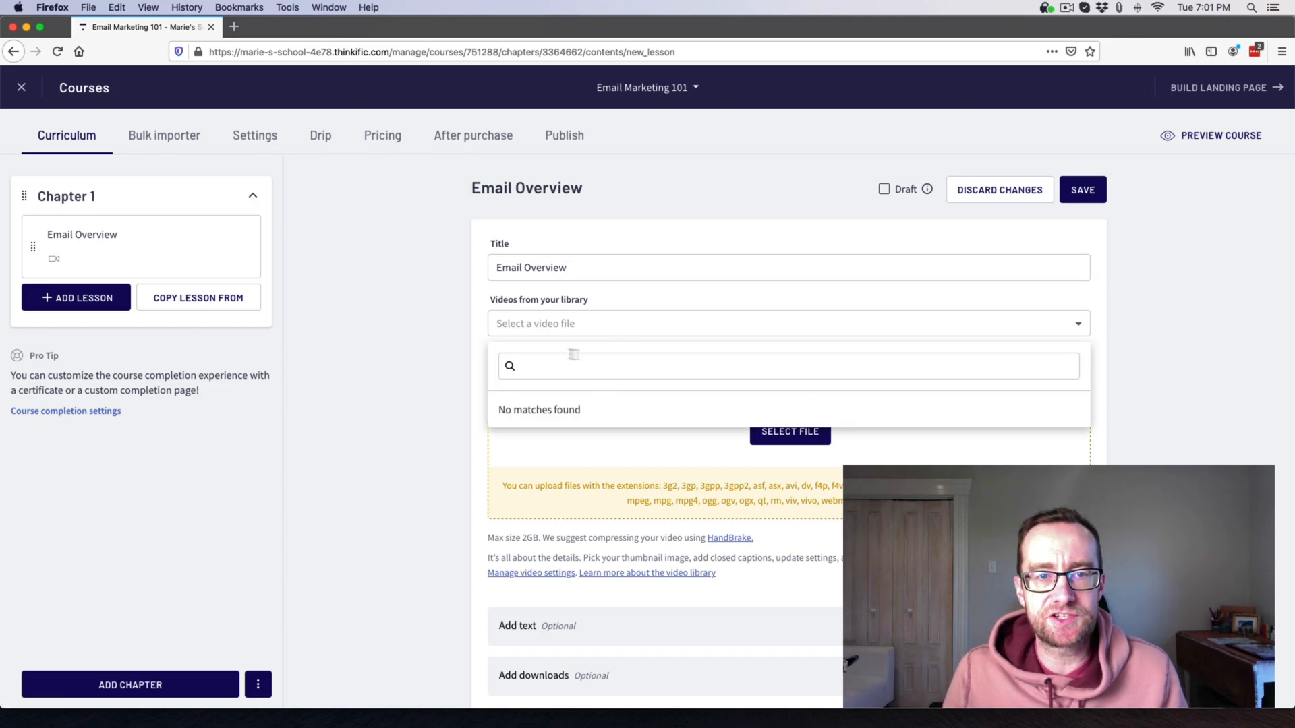
pyautogui.click(478, 323)
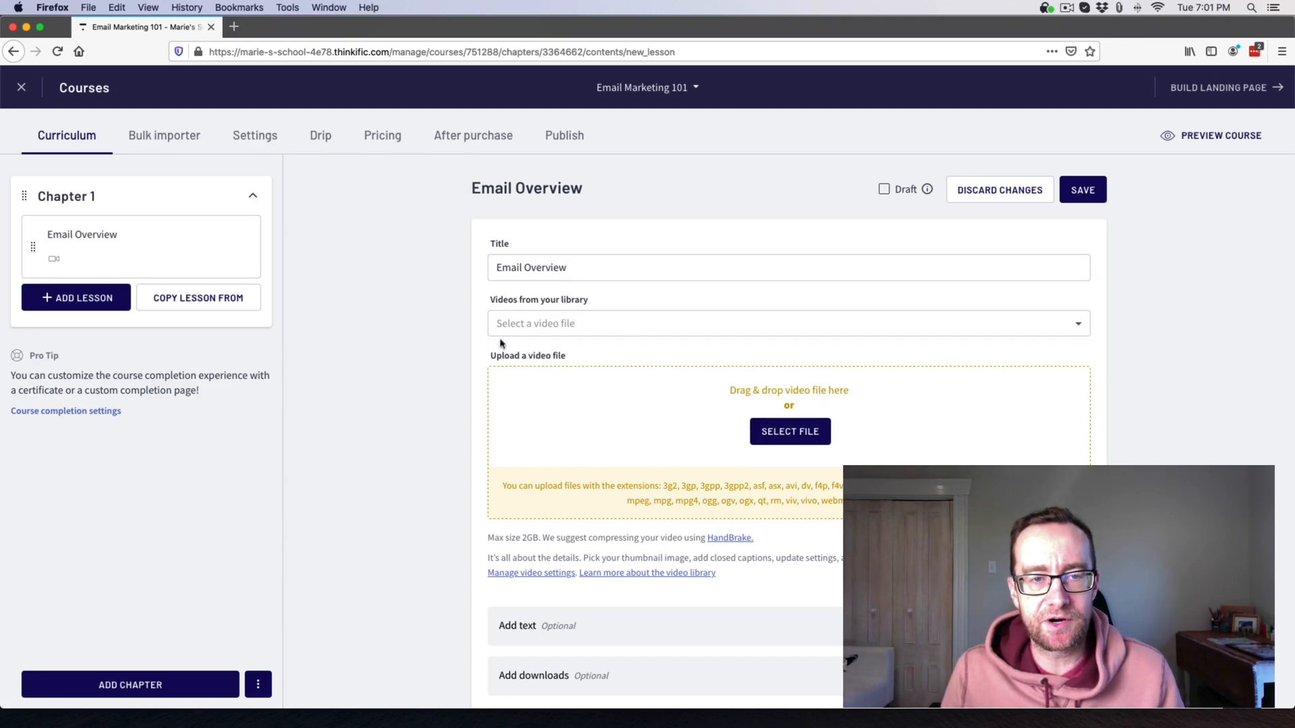
pyautogui.click(792, 436)
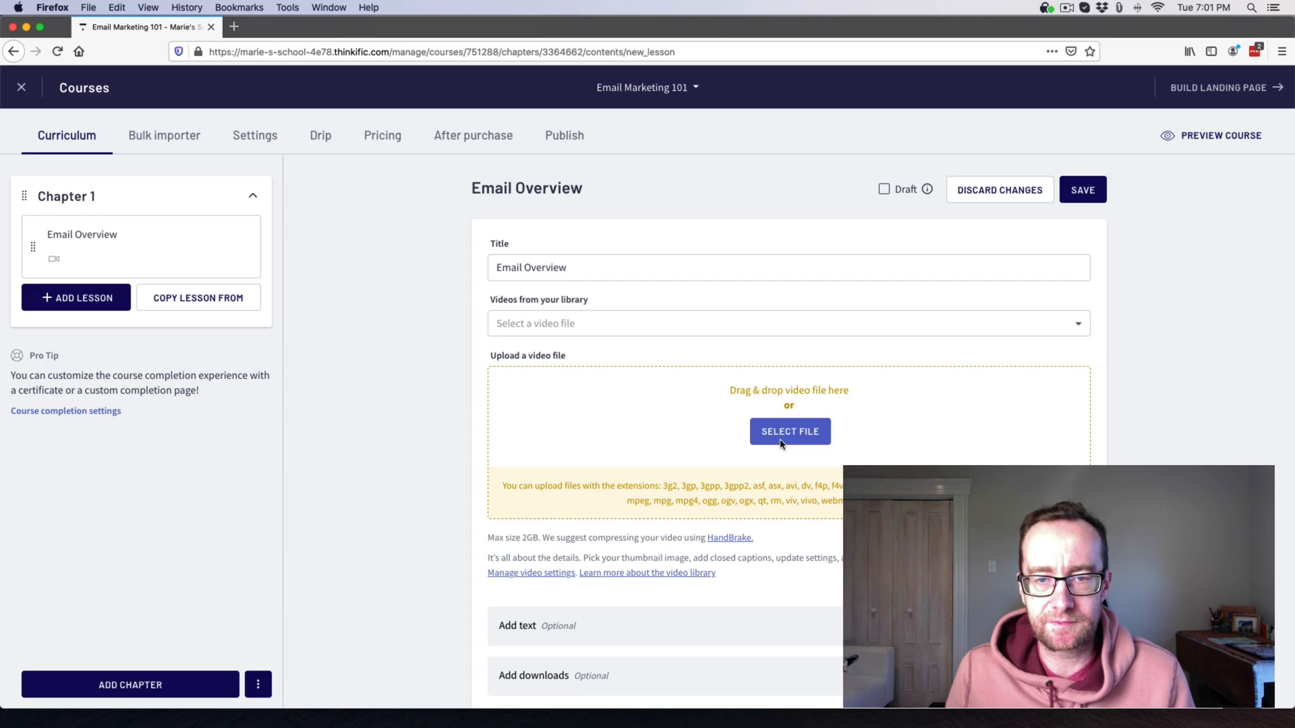
# Upload the slow-motion fireplace mp4 from Downloads as the Email Overview lesson video.
pyautogui.click(780, 439)
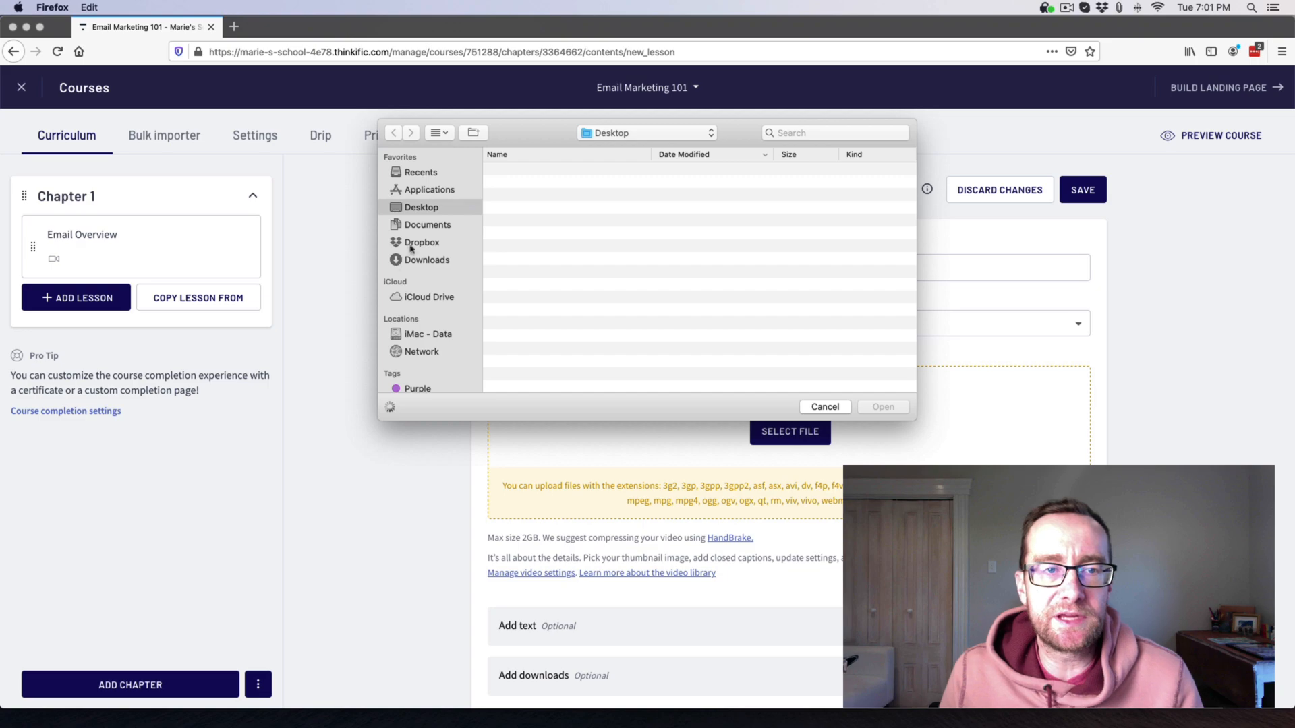
pyautogui.click(422, 253)
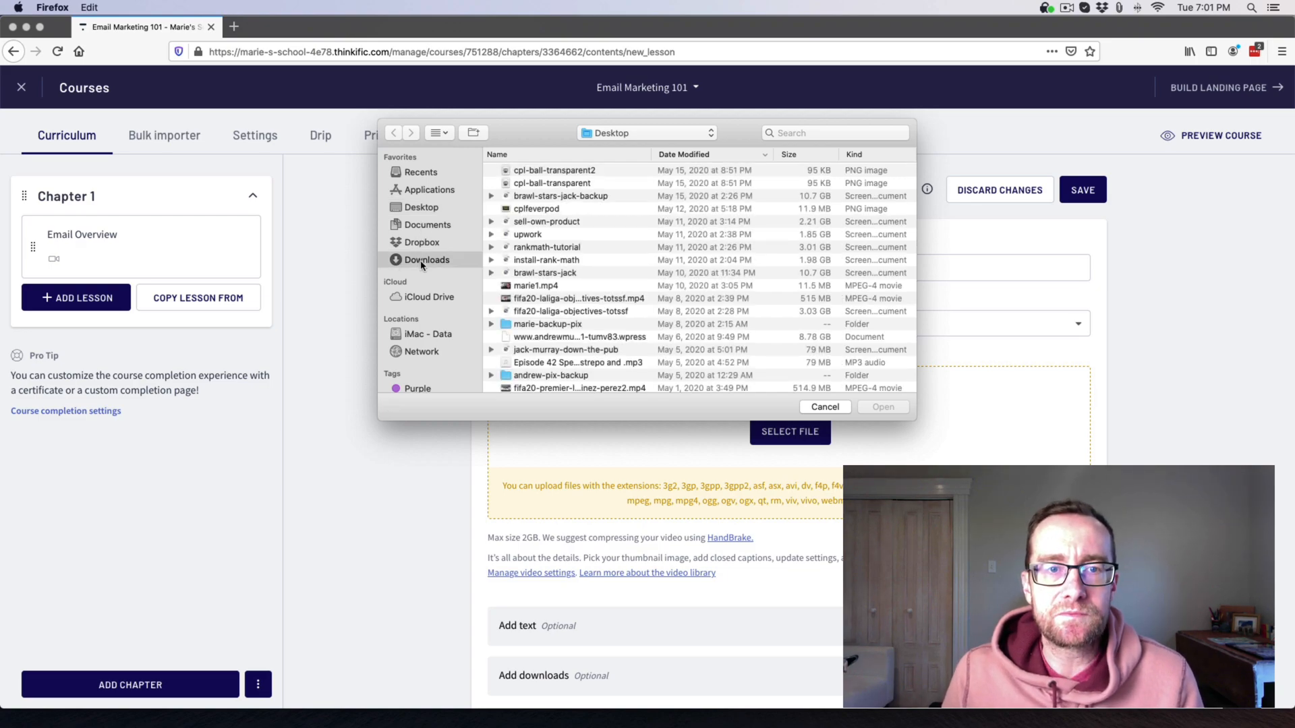
pyautogui.click(424, 211)
pyautogui.click(429, 259)
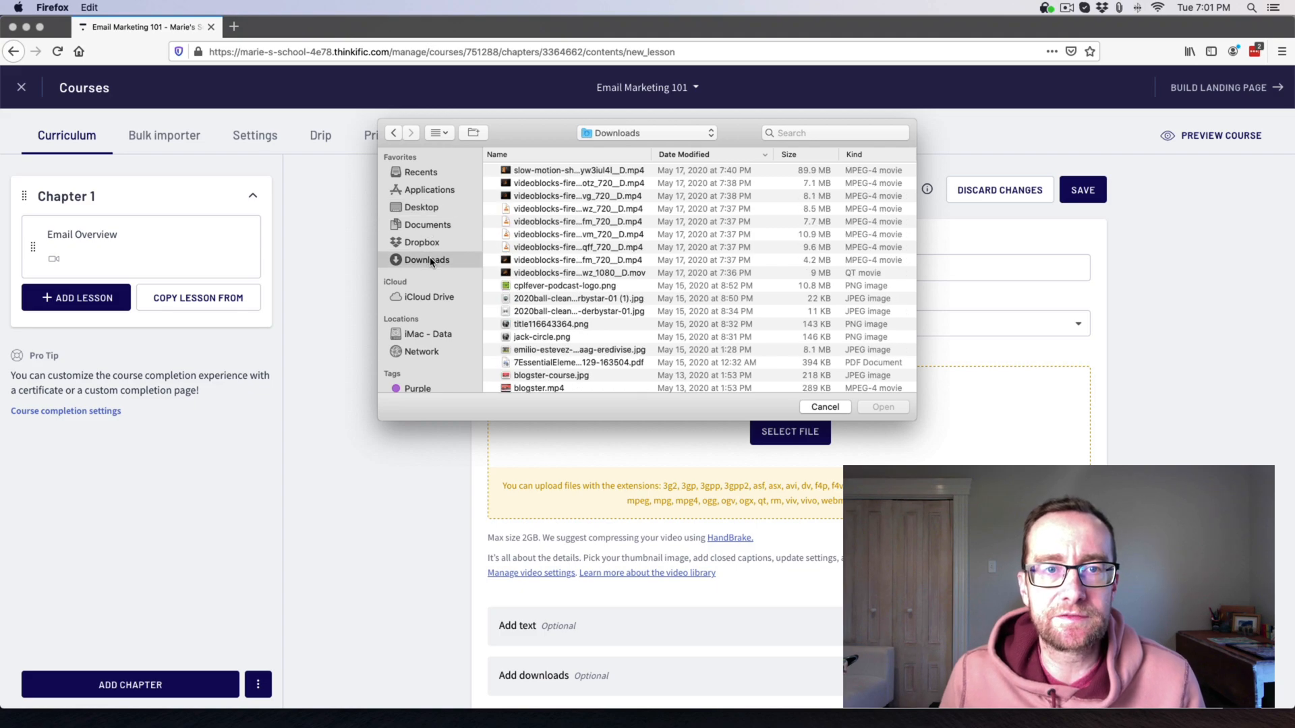
pyautogui.click(548, 171)
pyautogui.click(861, 407)
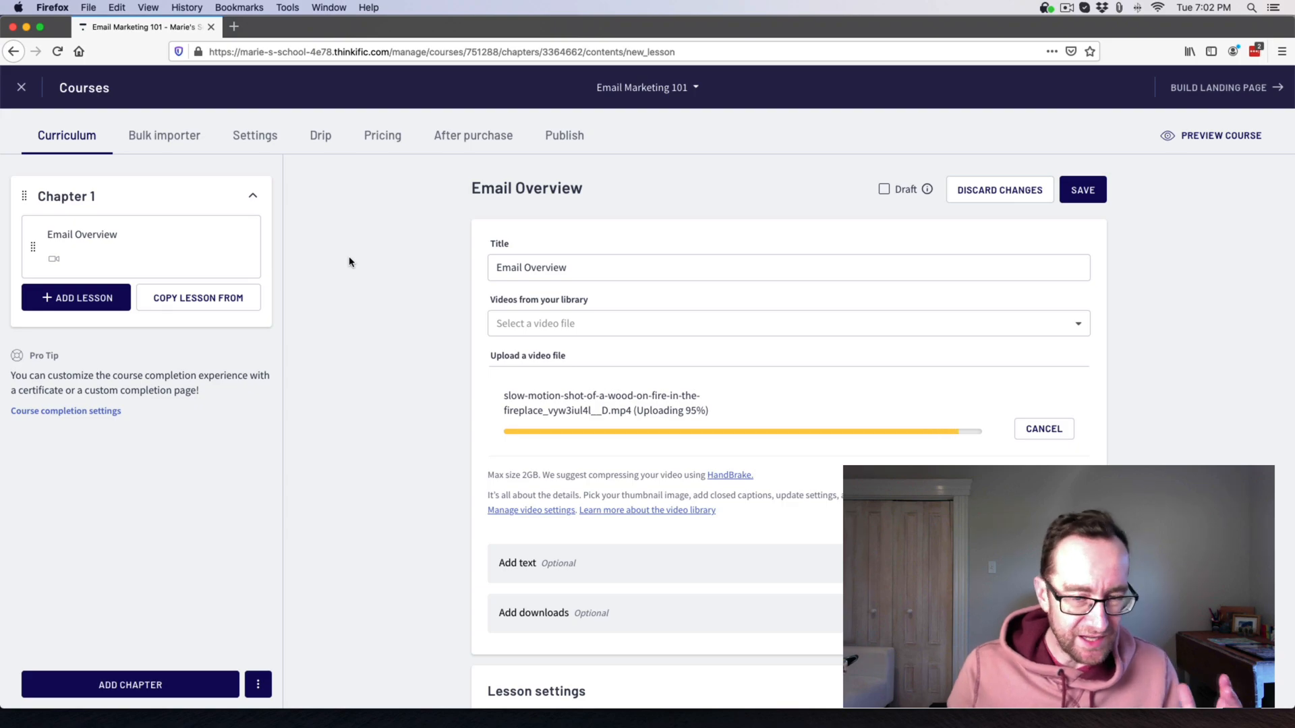
pyautogui.scroll(-2, 501, 331)
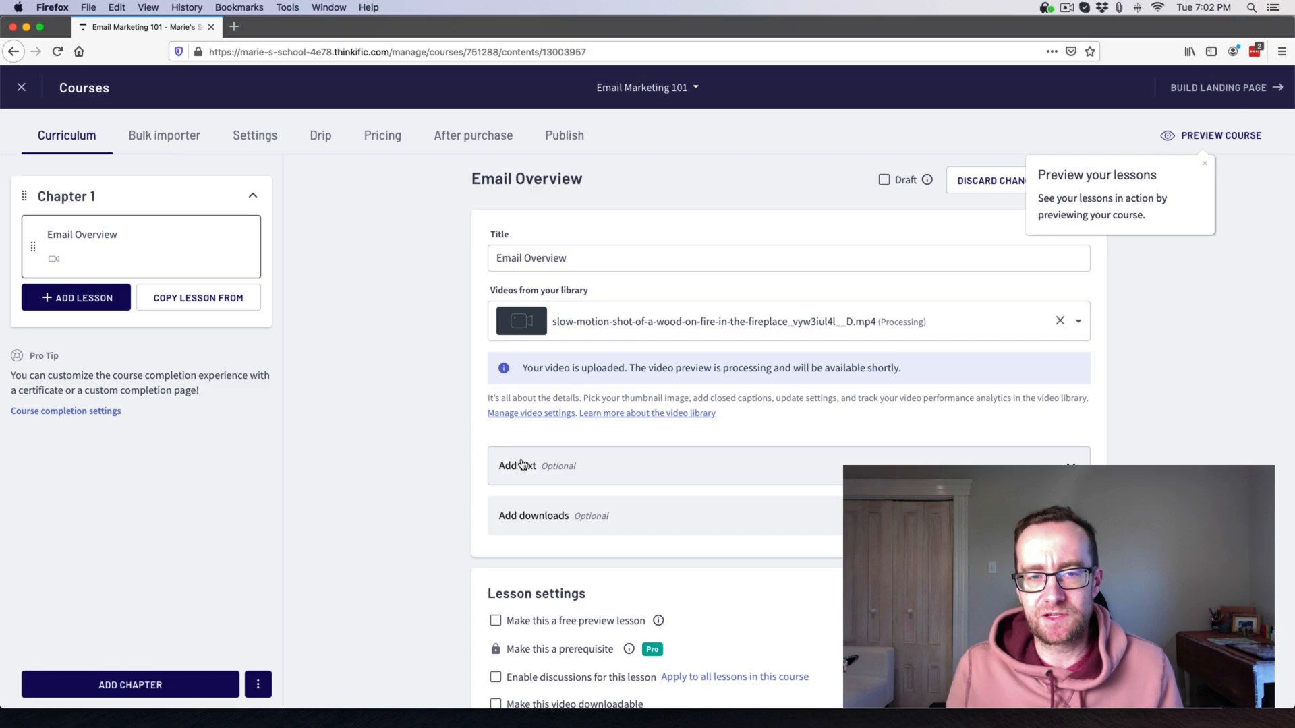
# Add the line 'Add text here,' to the lesson text and format it as an indented quote.
pyautogui.click(1072, 468)
pyautogui.click(585, 579)
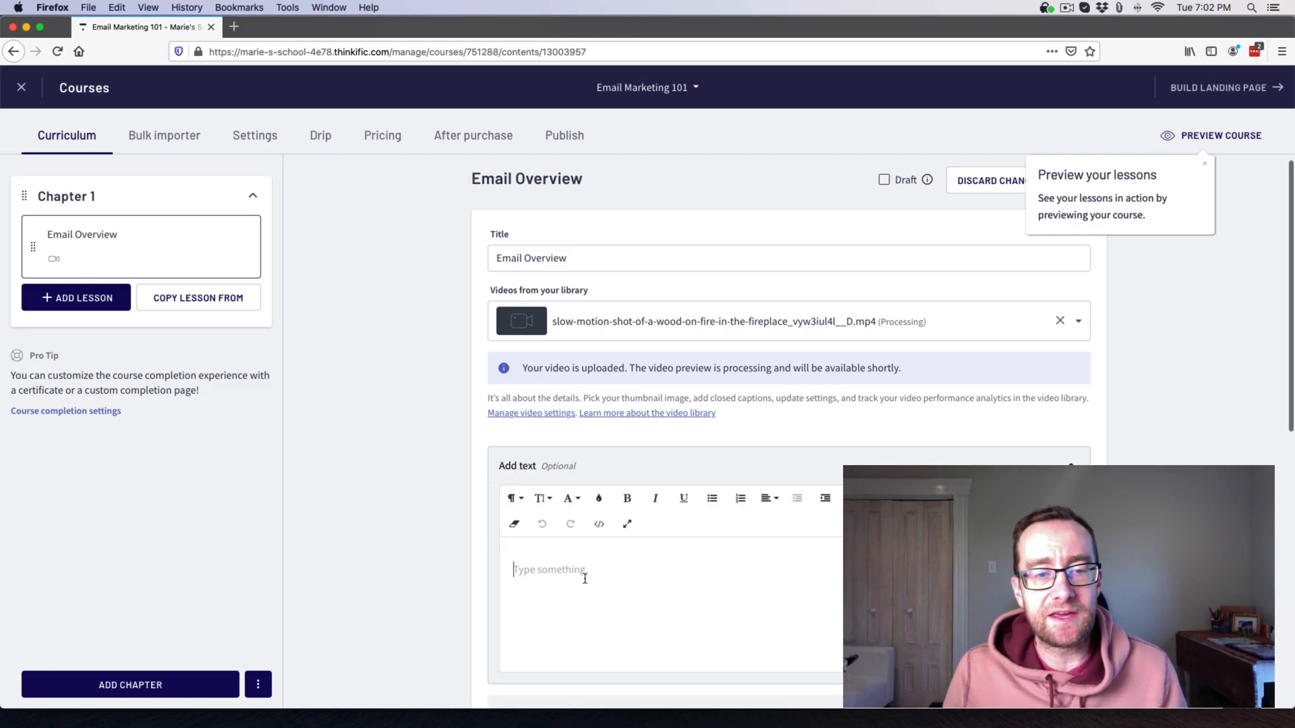
pyautogui.write('Add text here,')
pyautogui.press('Return')
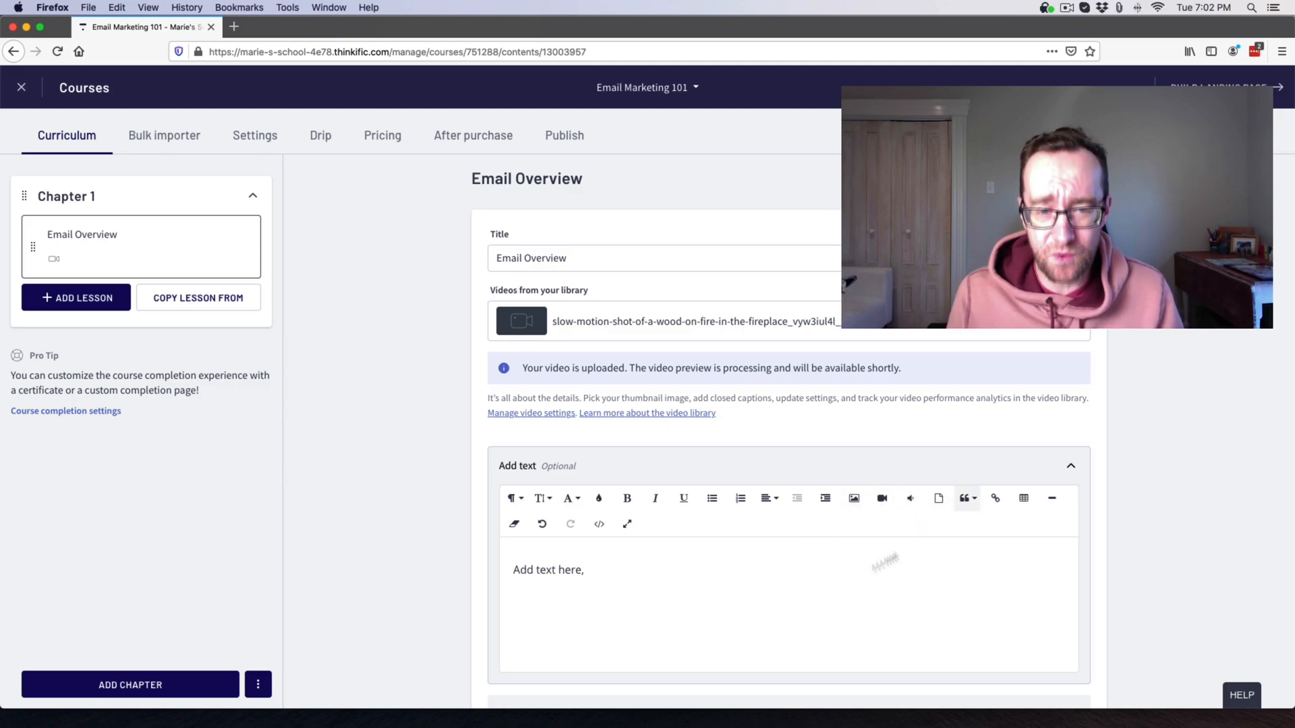
pyautogui.moveTo(601, 572); pyautogui.dragTo(513, 570)
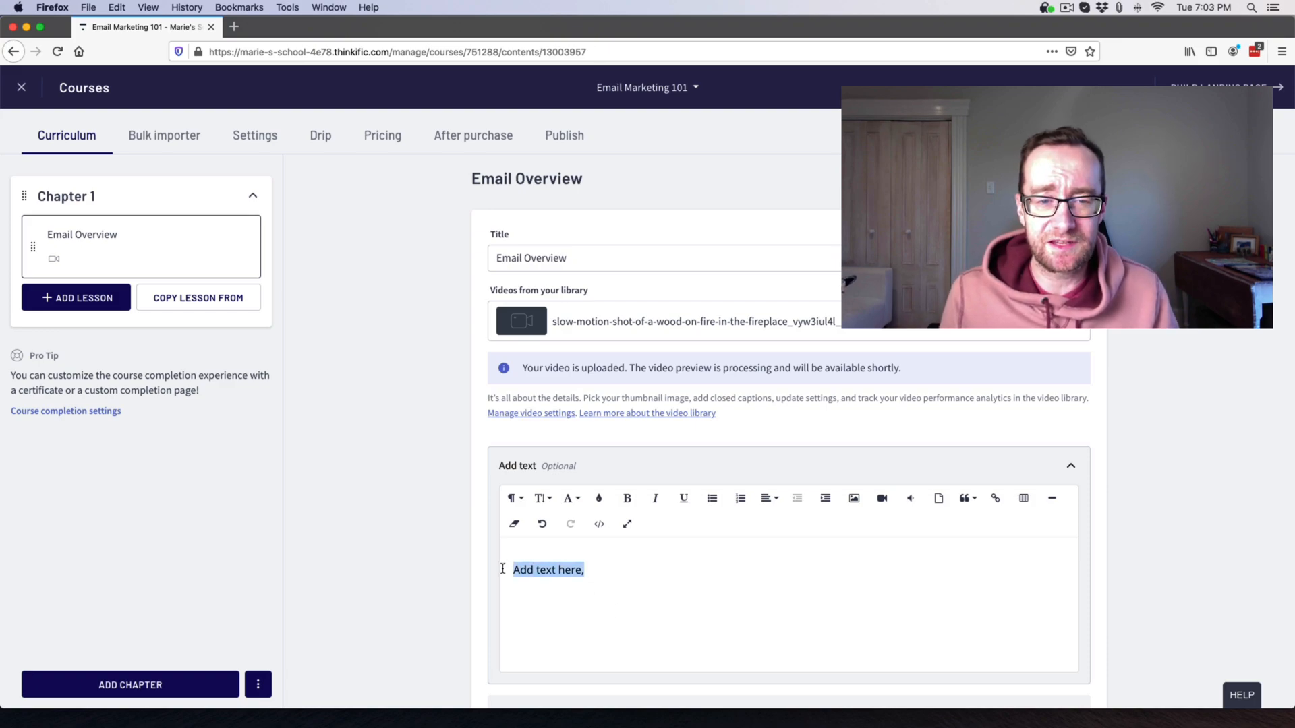
pyautogui.click(966, 499)
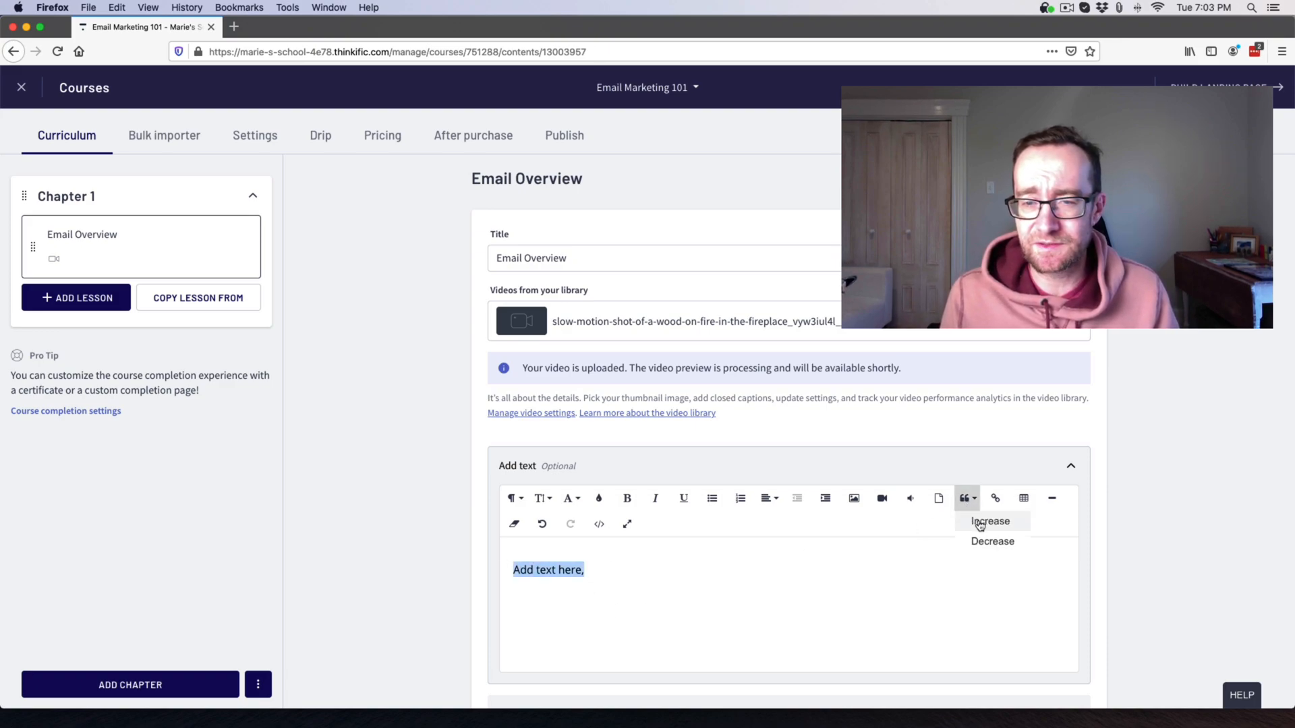
pyautogui.click(986, 521)
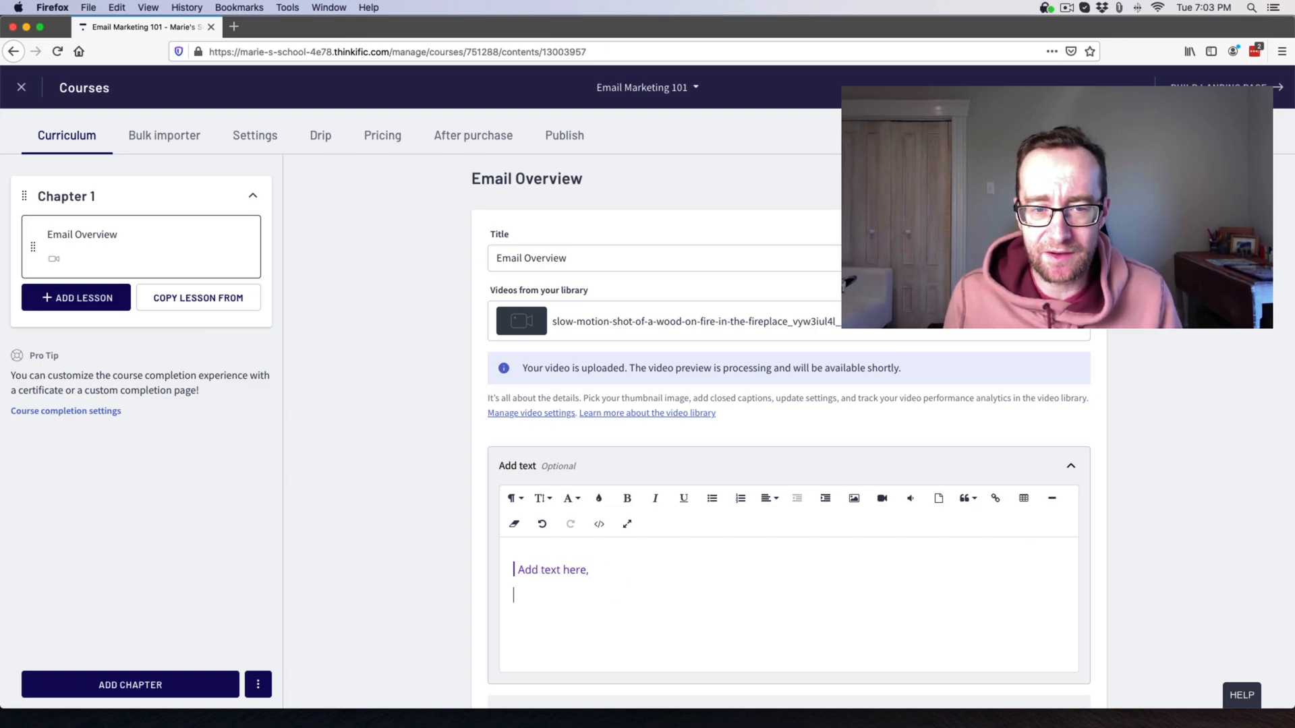
pyautogui.write('hyperlink')
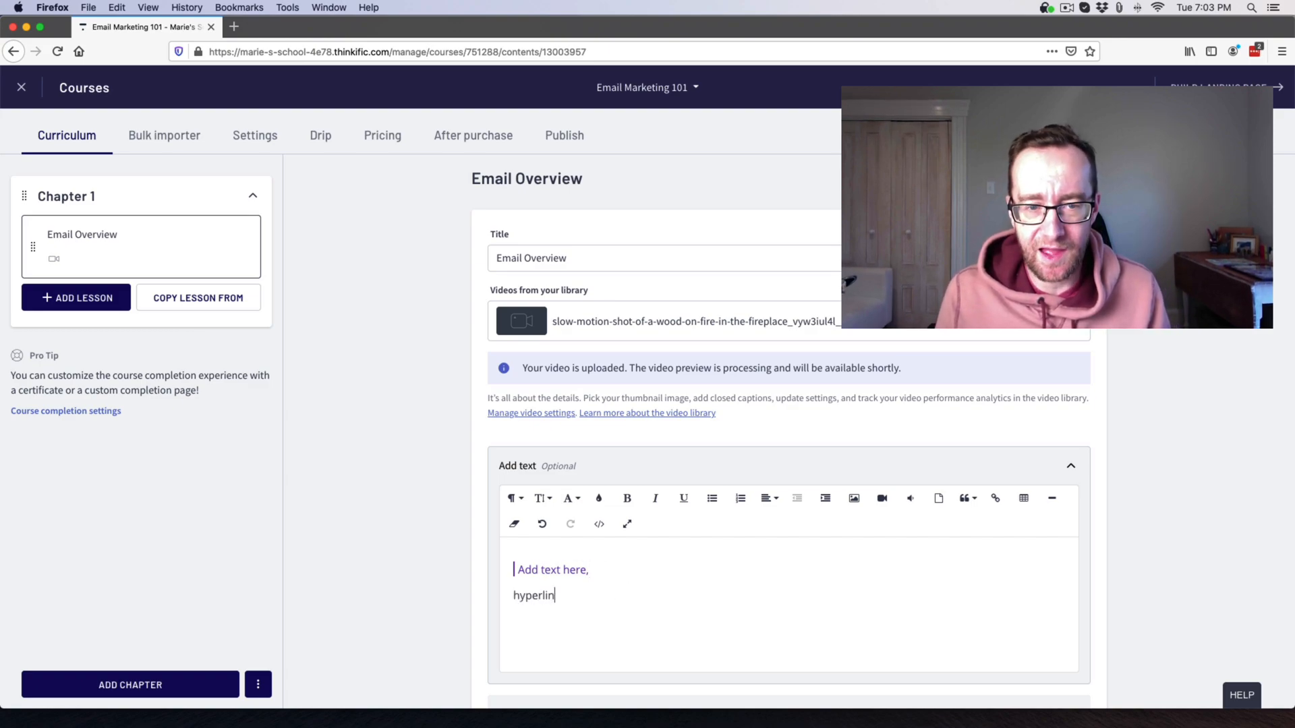
pyautogui.doubleClick(539, 594)
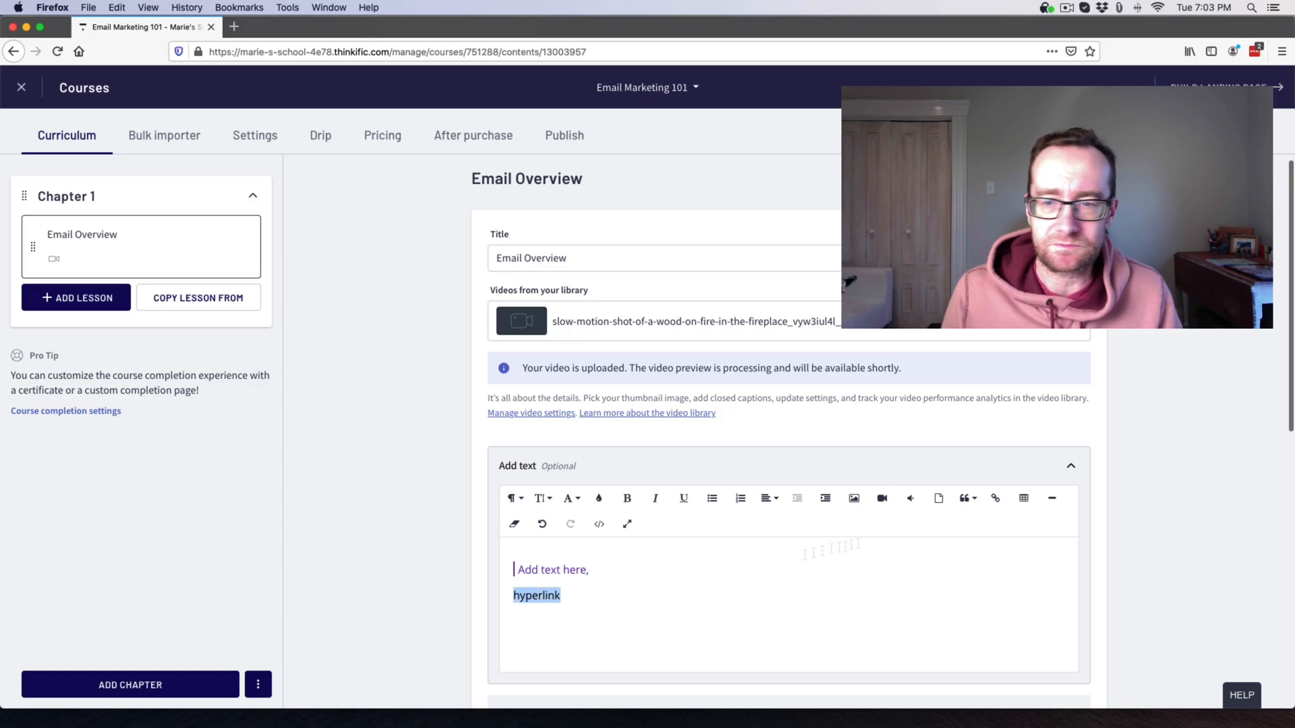
pyautogui.click(995, 498)
pyautogui.click(981, 542)
pyautogui.write('http://www.google.com/')
pyautogui.click(926, 605)
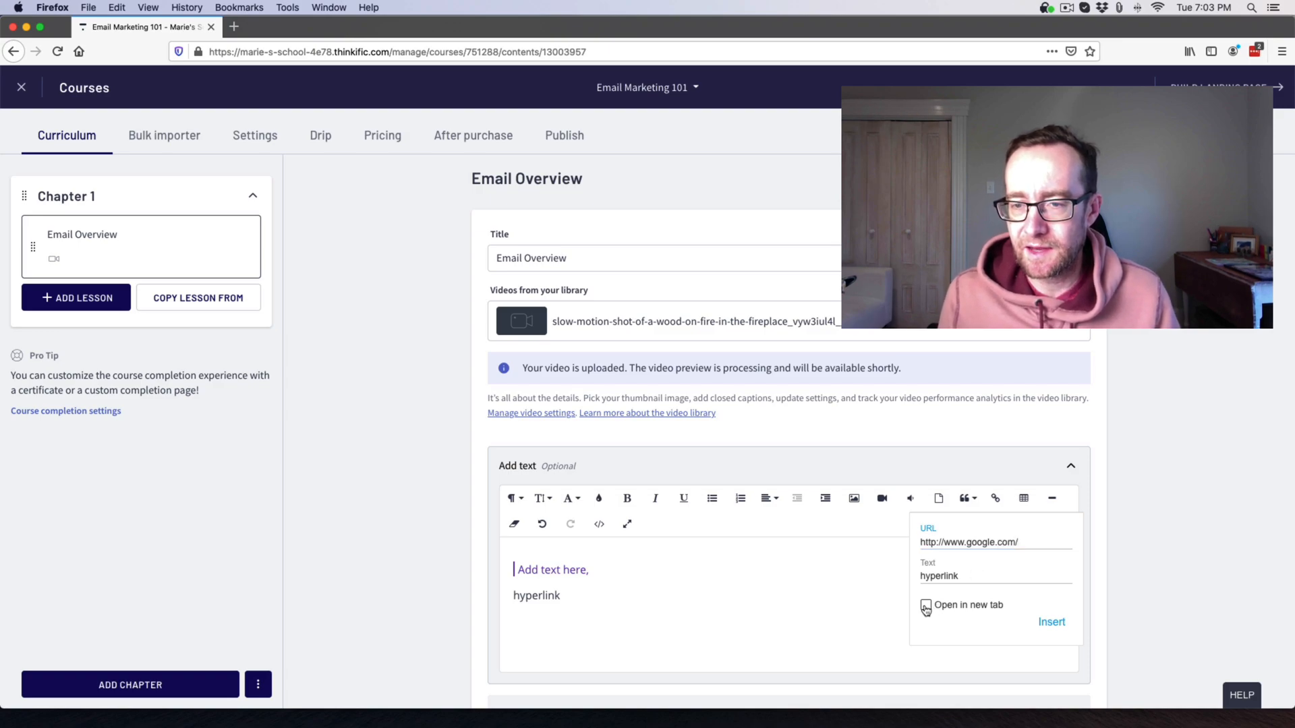
pyautogui.click(1050, 621)
pyautogui.click(758, 628)
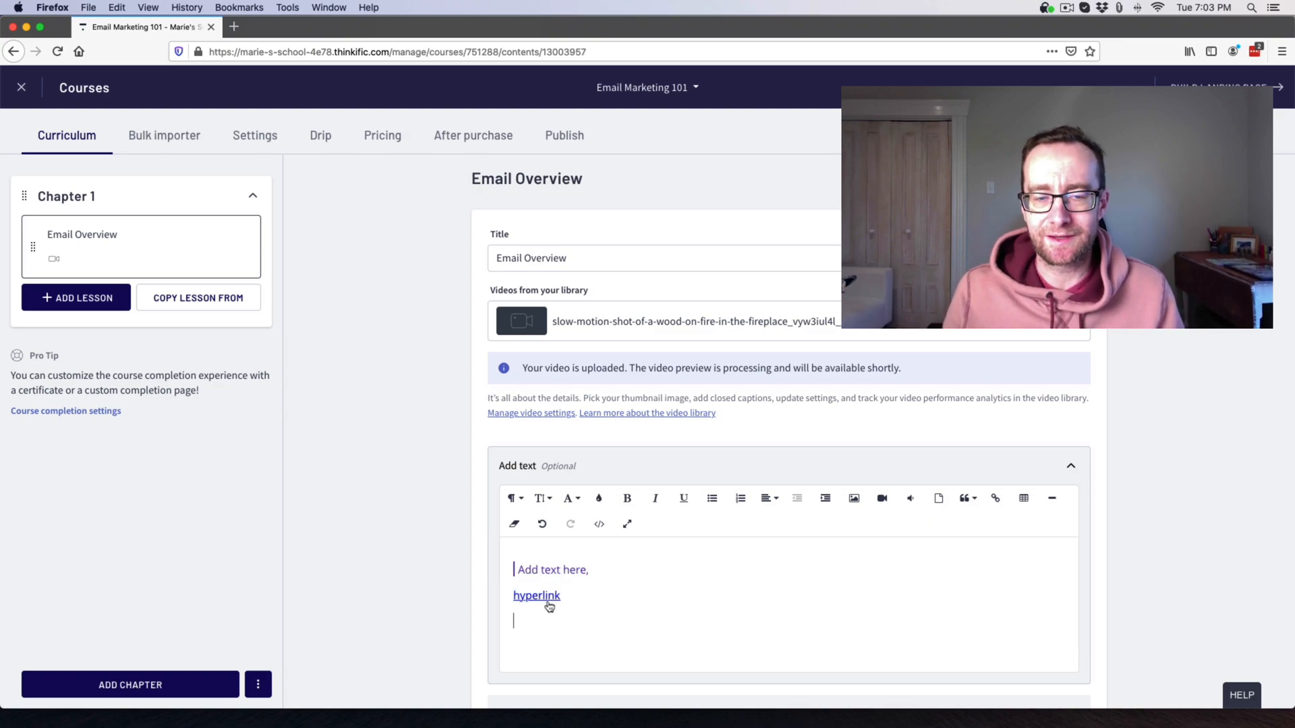
pyautogui.scroll(-5, 448, 587)
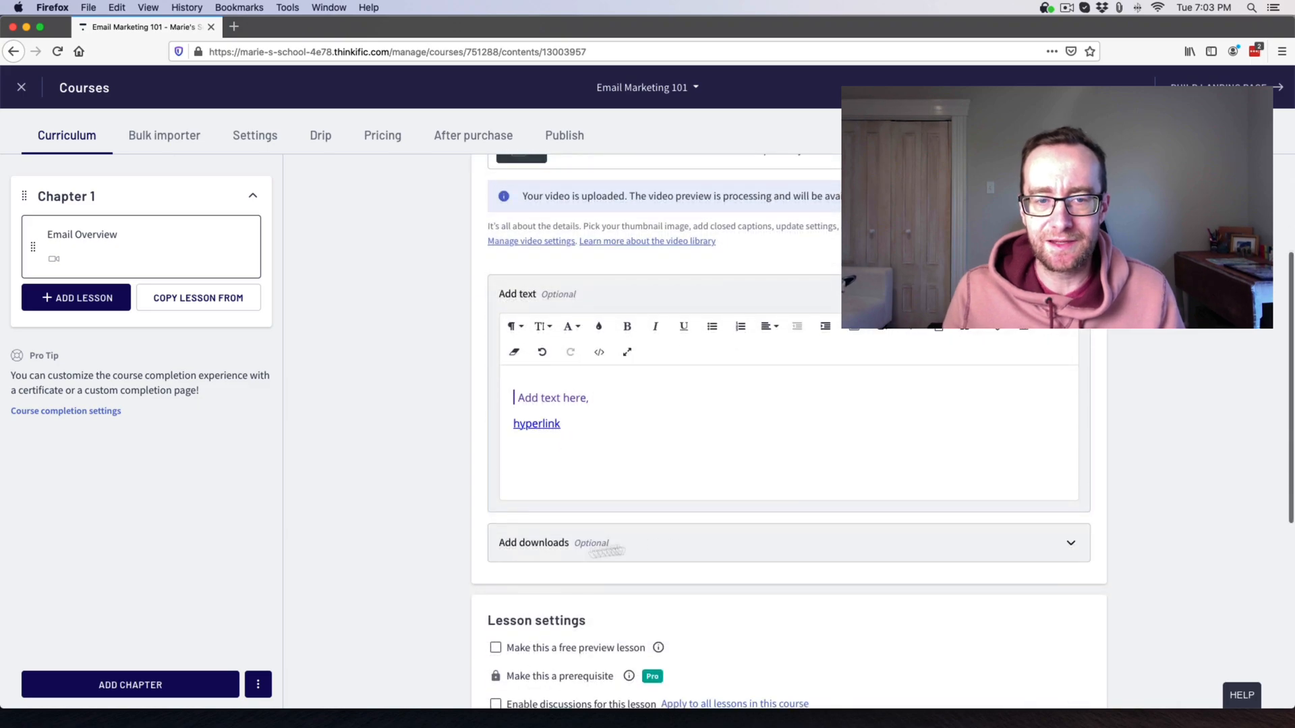
# Upload 2020ball-cleanwhite-derbystar-01.jpg from Downloads under the lesson's Add downloads section.
pyautogui.click(963, 544)
pyautogui.scroll(-5, 937, 547)
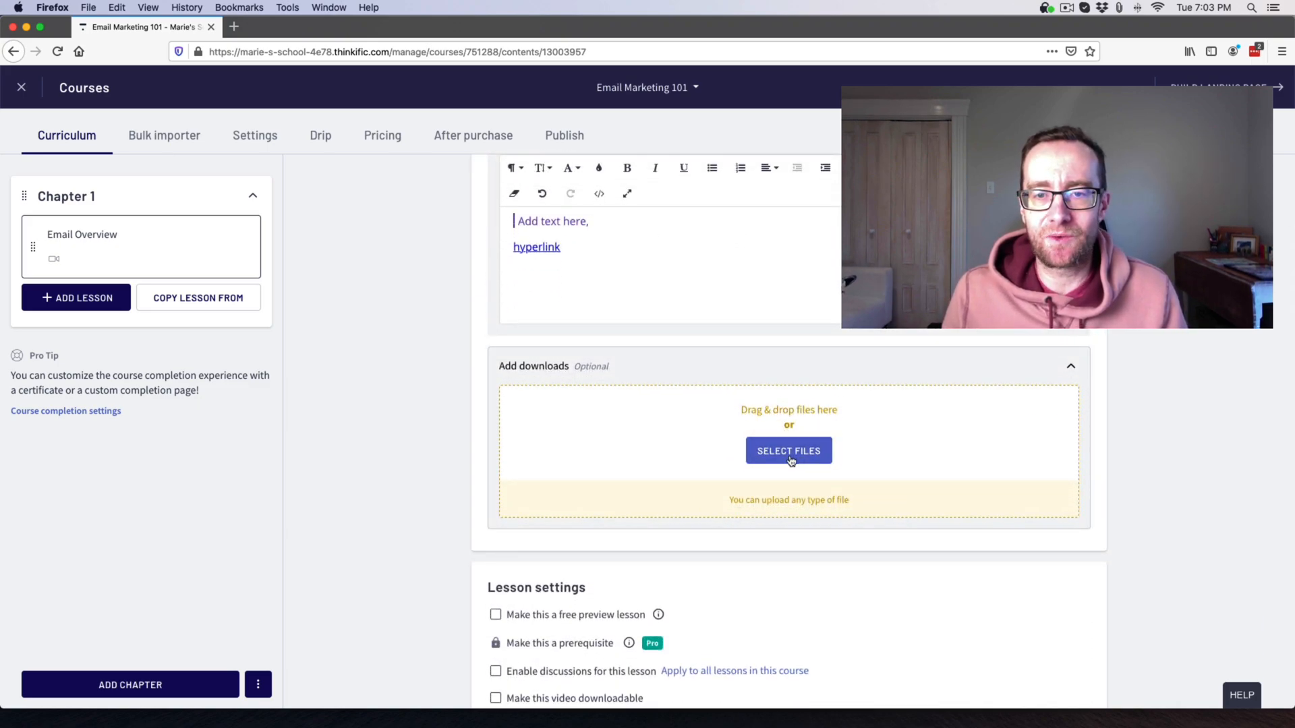
pyautogui.click(789, 452)
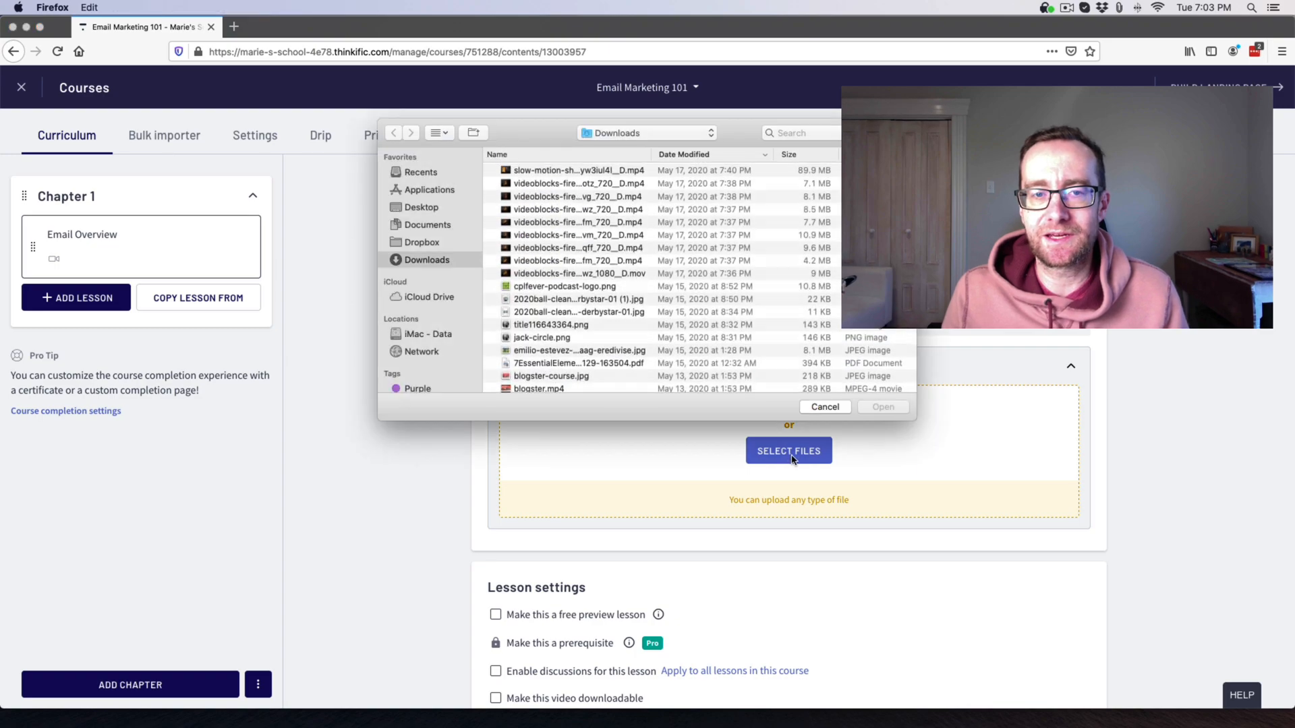
pyautogui.click(603, 313)
pyautogui.click(883, 407)
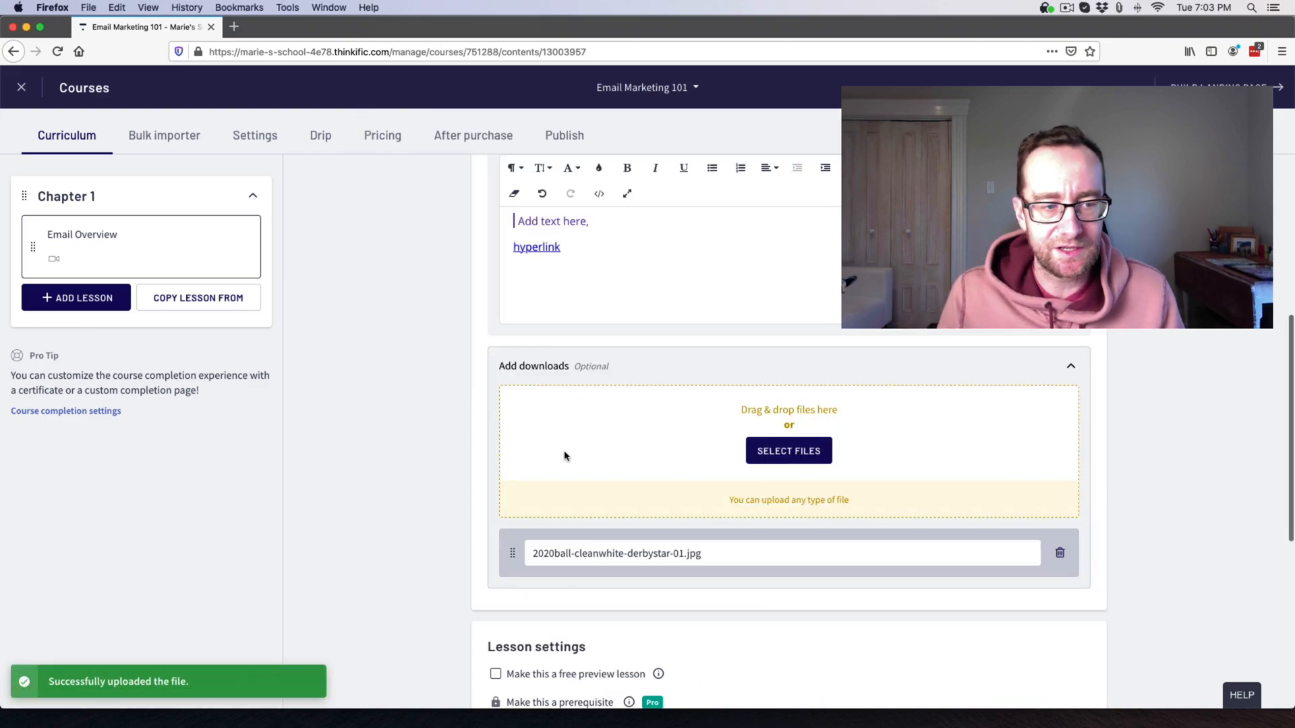
pyautogui.scroll(-4, 465, 491)
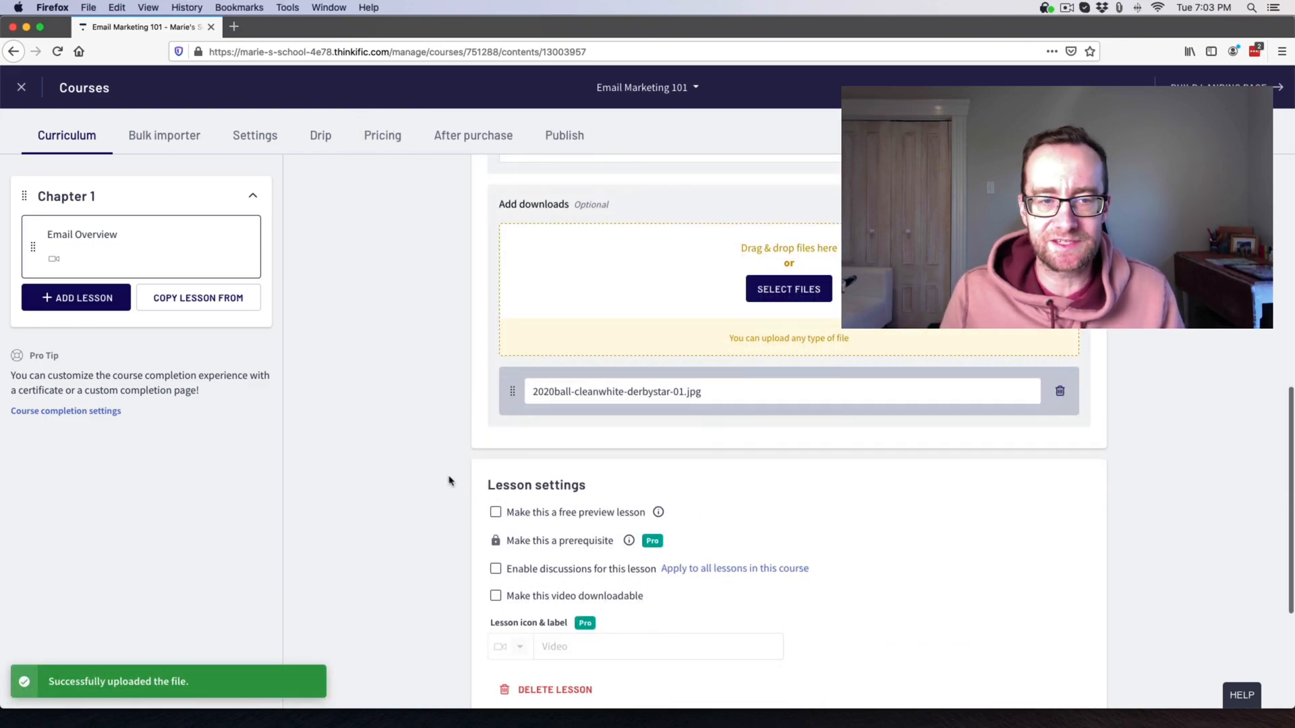
pyautogui.scroll(-3, 454, 492)
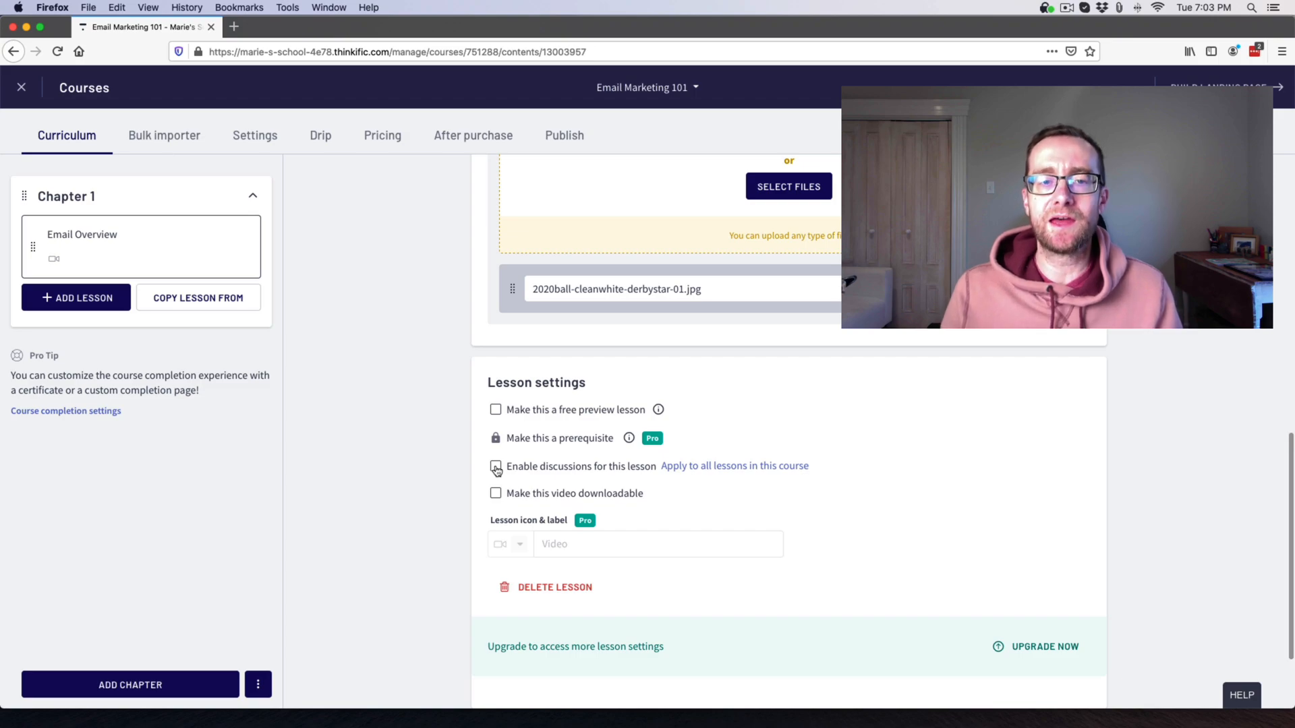
# Enable discussions for all course lessons and make Email Overview a free preview lesson.
pyautogui.click(497, 468)
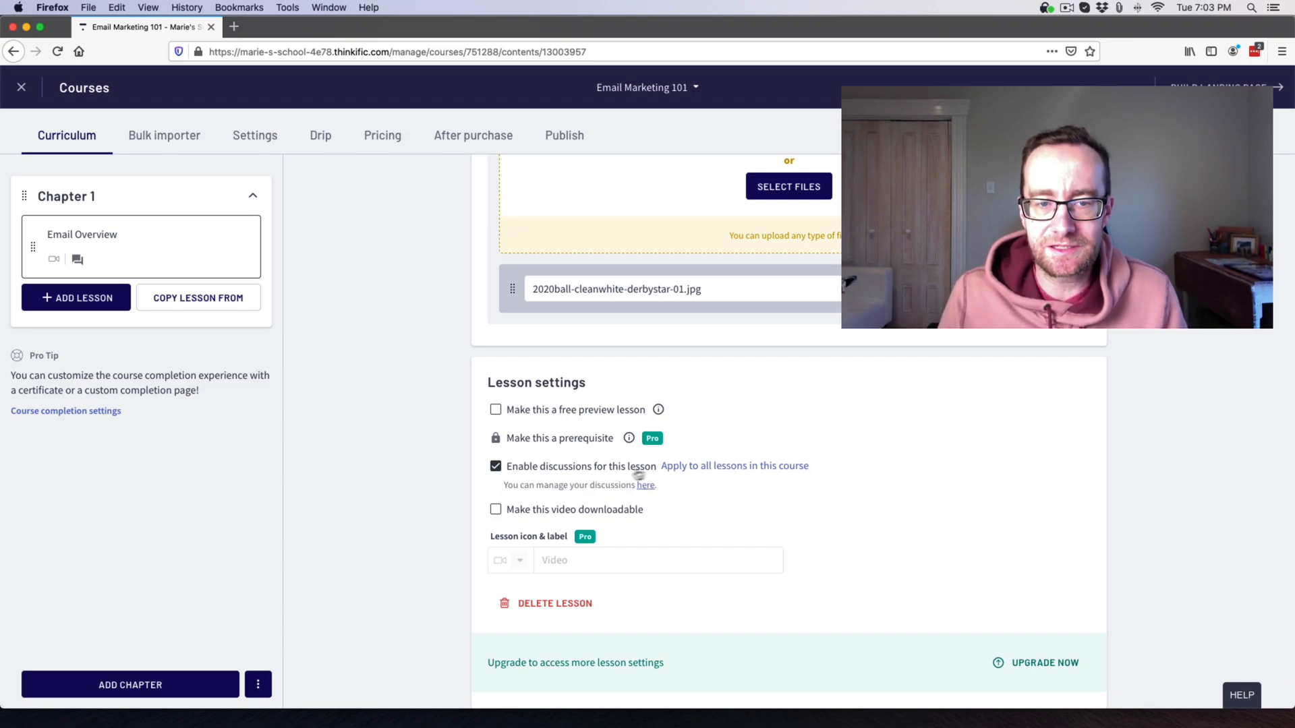
pyautogui.click(748, 468)
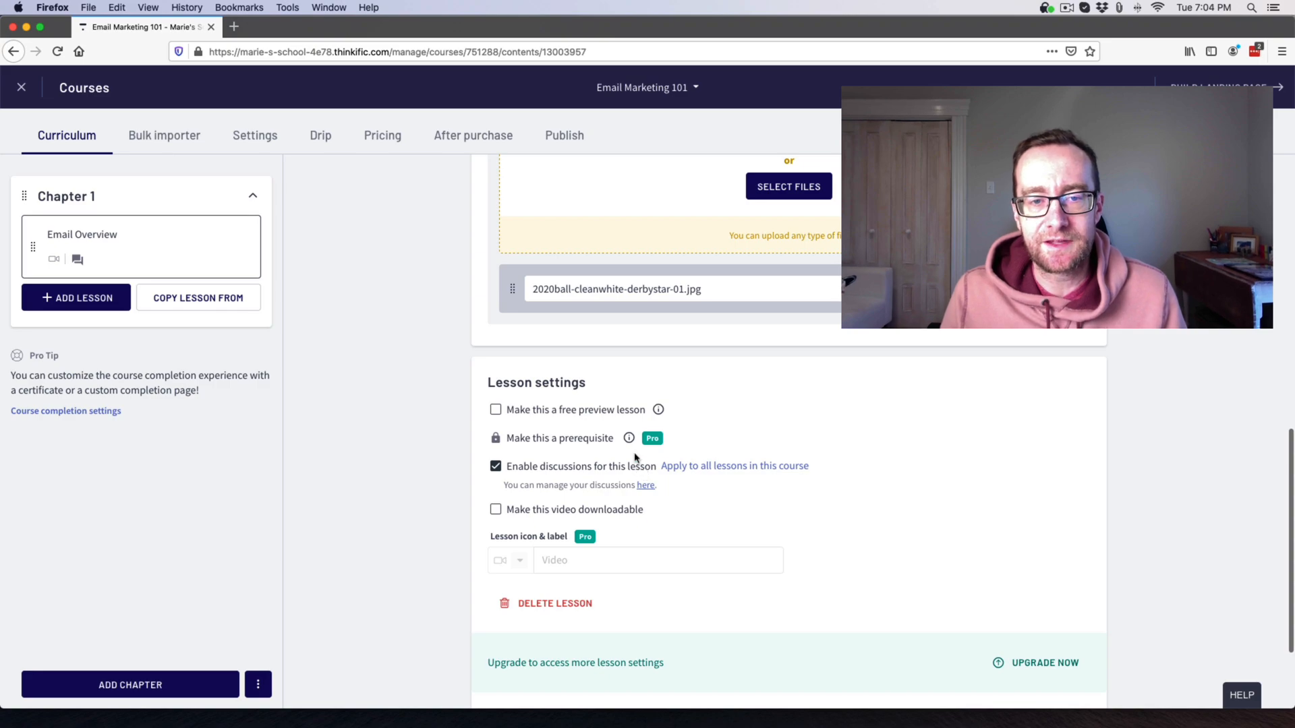
pyautogui.moveTo(631, 441)
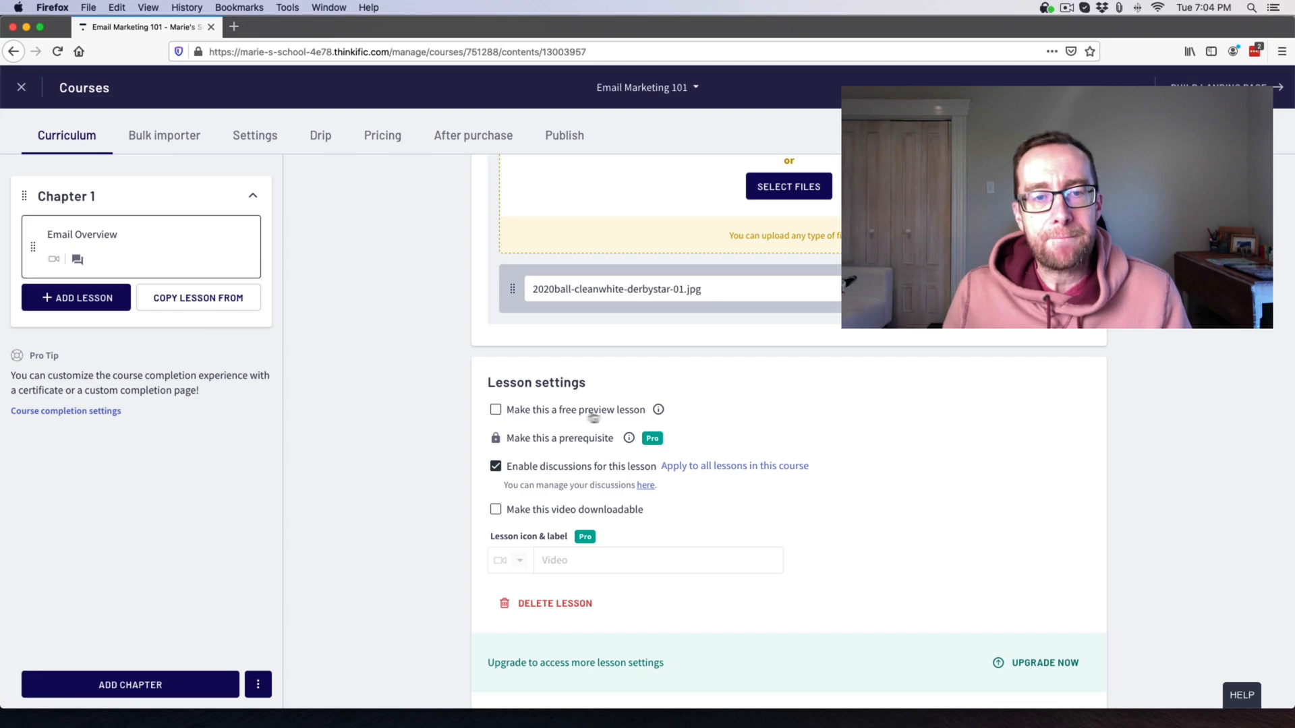
pyautogui.moveTo(659, 412)
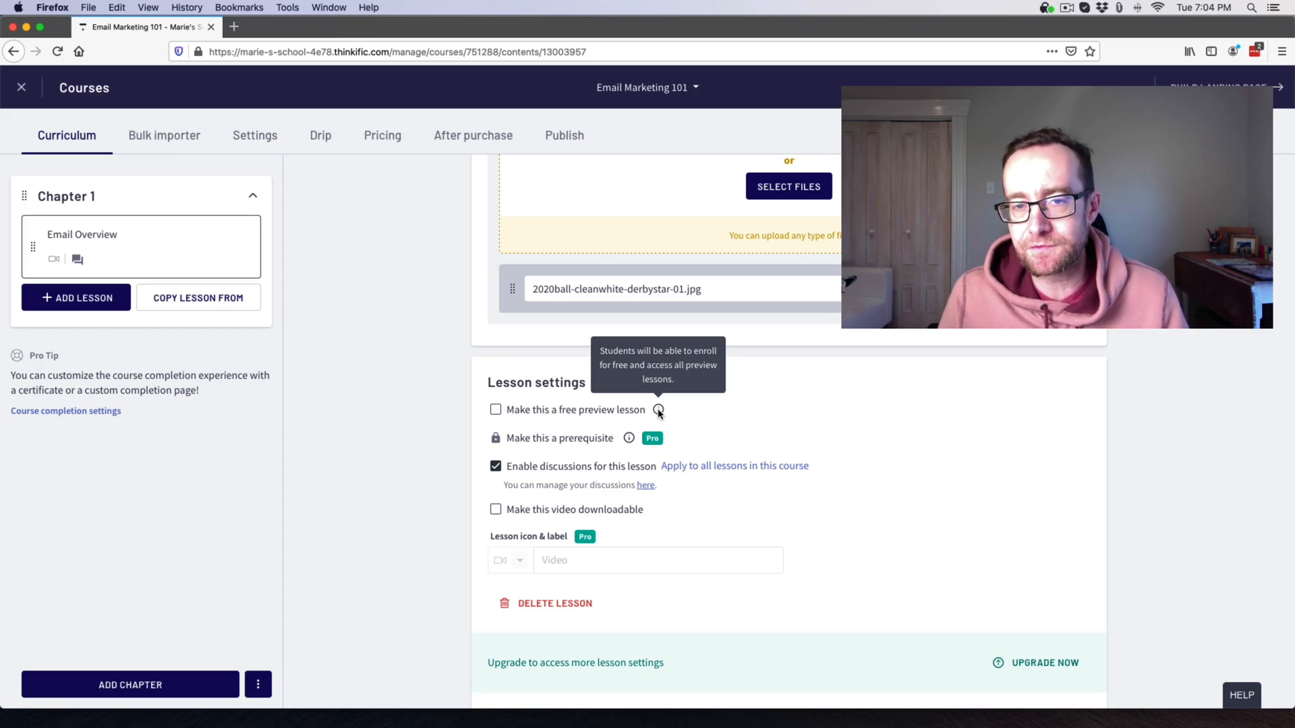
pyautogui.click(496, 409)
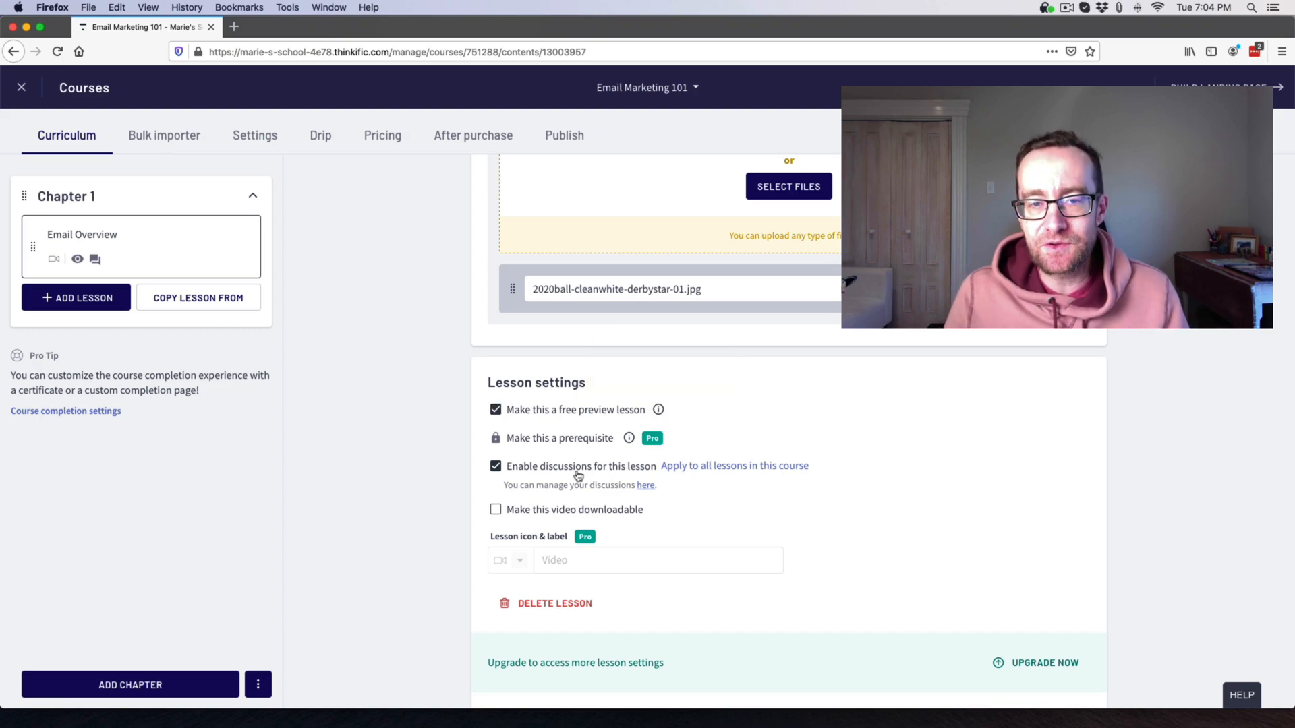
pyautogui.scroll(5, 568, 478)
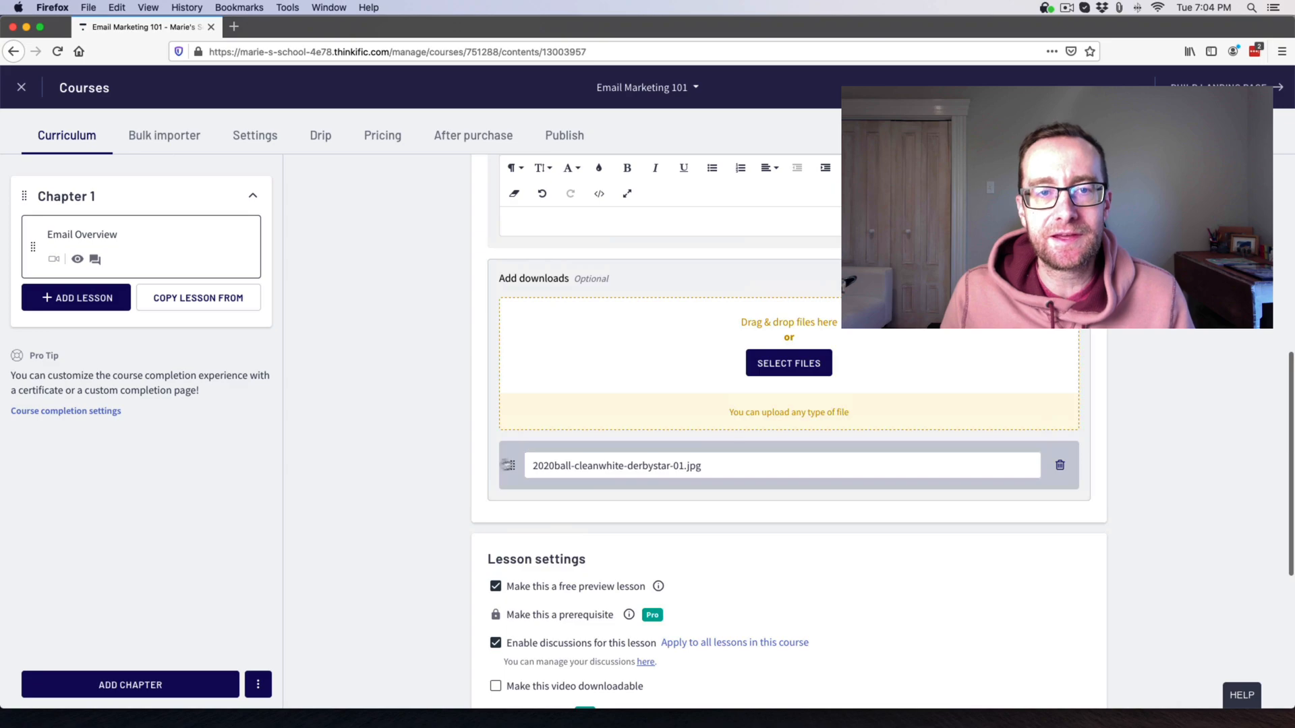
pyautogui.scroll(4, 454, 462)
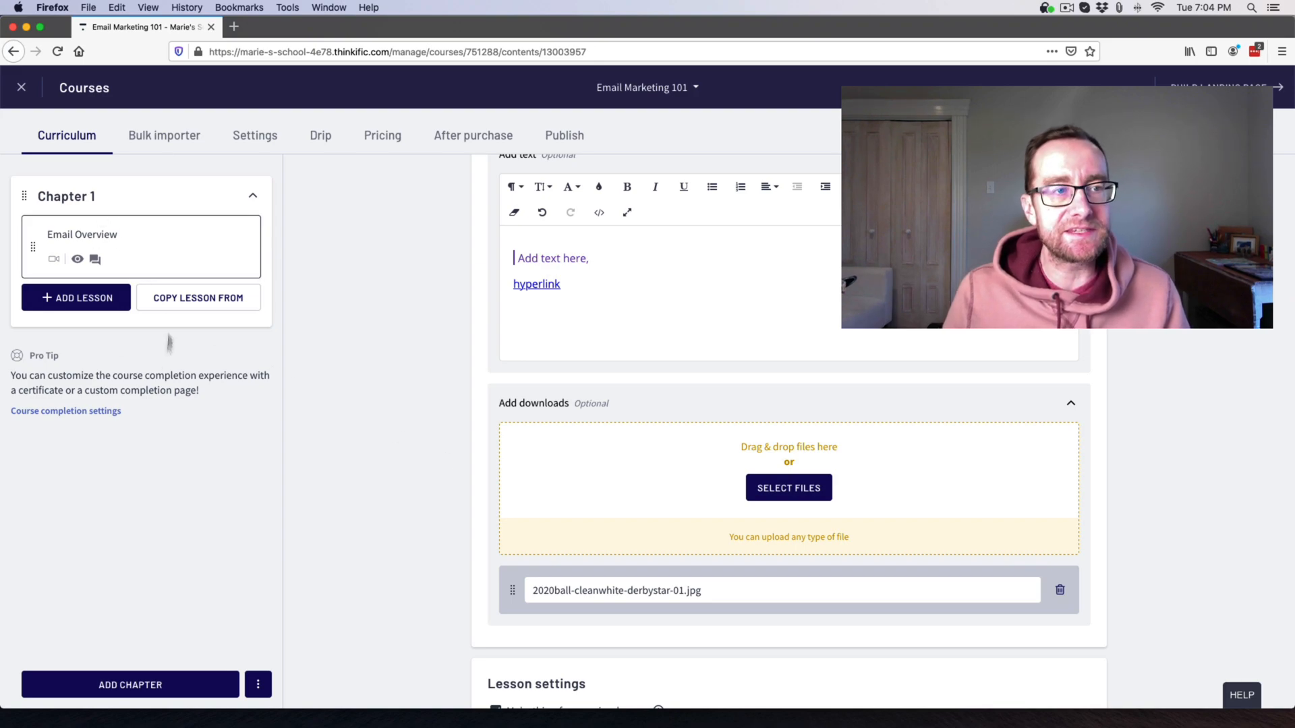
# Save the pending changes on the Email Overview video lesson.
pyautogui.click(77, 304)
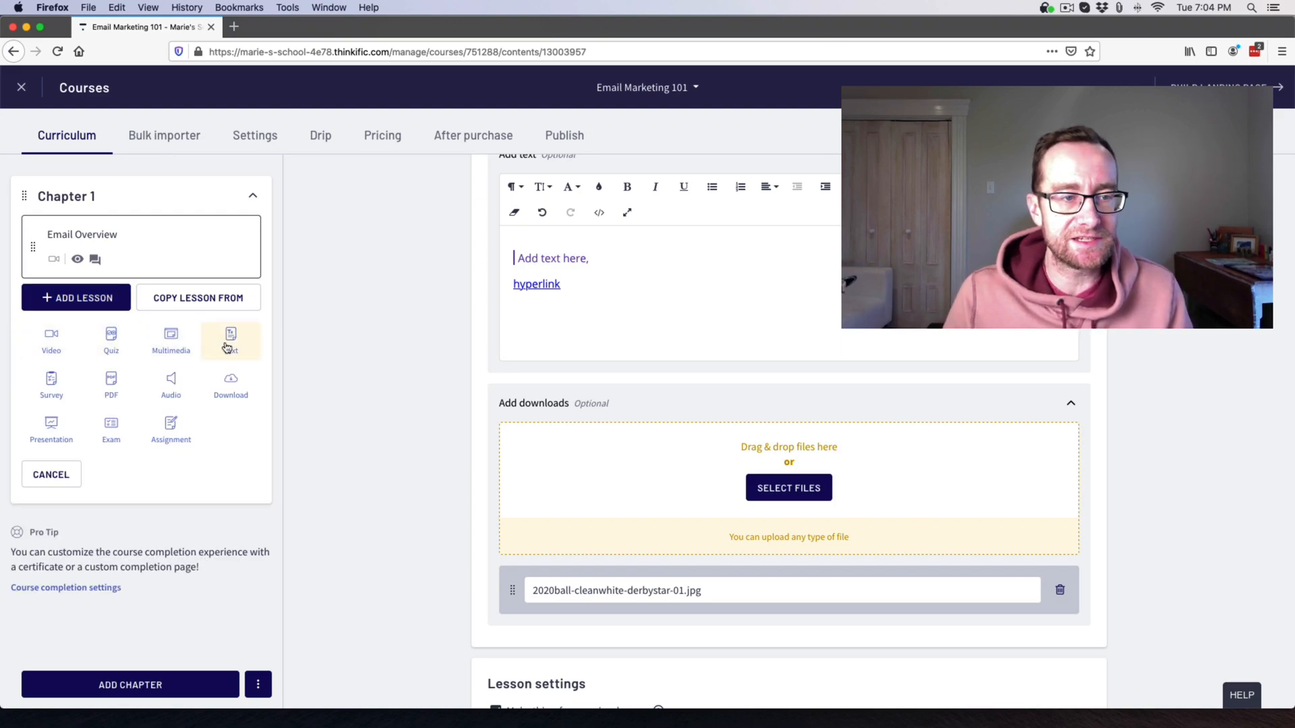
pyautogui.click(232, 383)
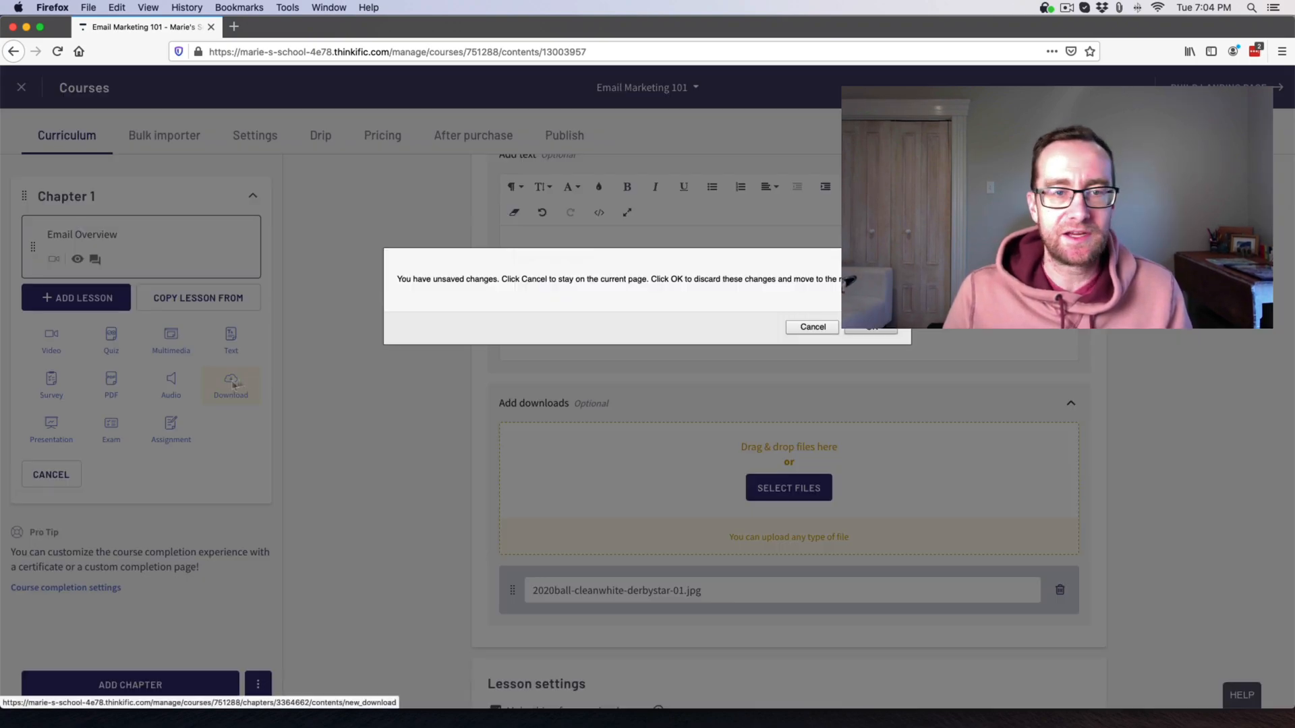
pyautogui.click(871, 331)
pyautogui.scroll(-4, 841, 422)
pyautogui.click(1098, 630)
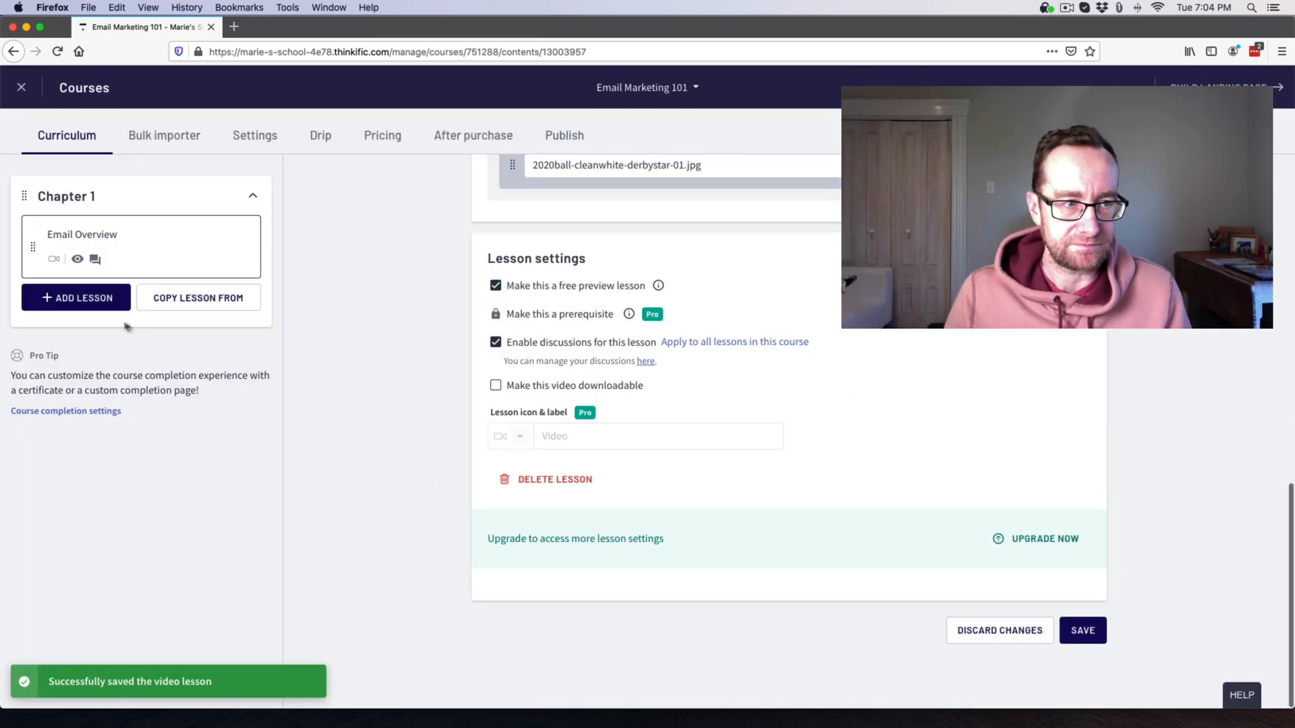
# Add a download lesson titled 'Download this' to Chapter 1.
pyautogui.click(94, 301)
pyautogui.click(231, 385)
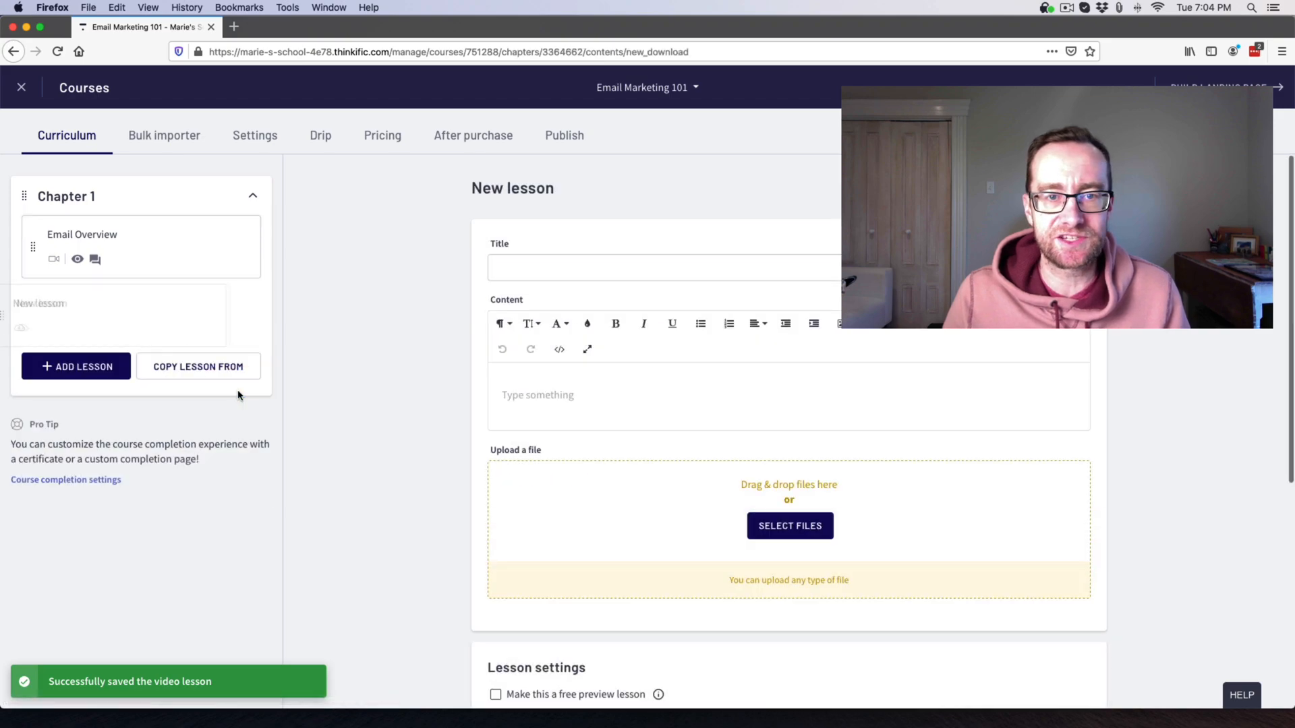
pyautogui.write('Downl')
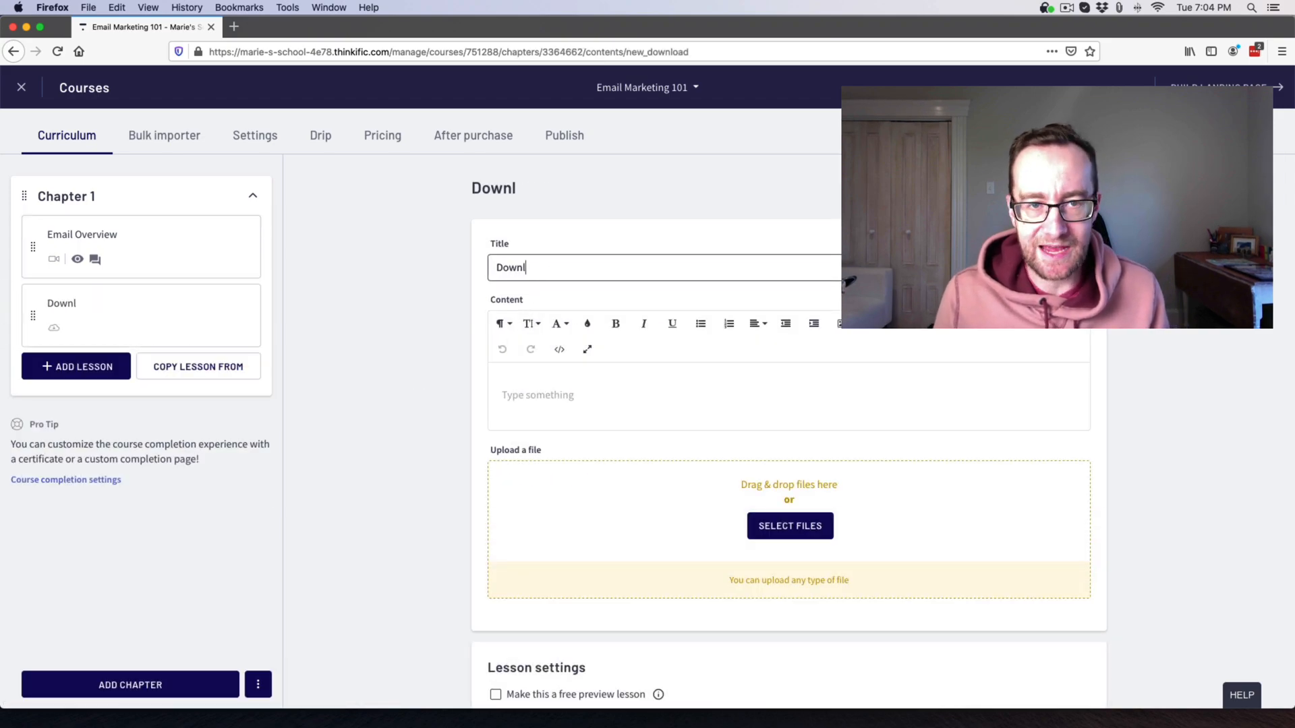
pyautogui.write('oad this')
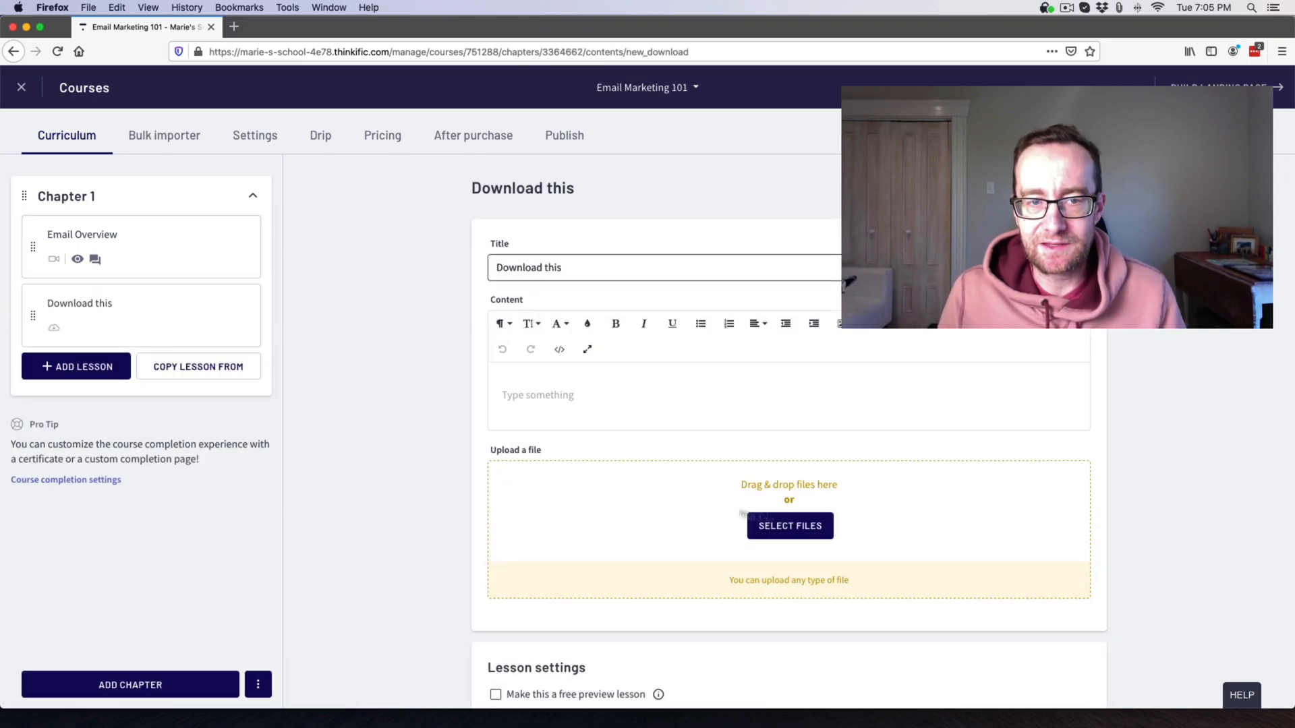
pyautogui.scroll(-3, 671, 511)
pyautogui.scroll(-3, 668, 509)
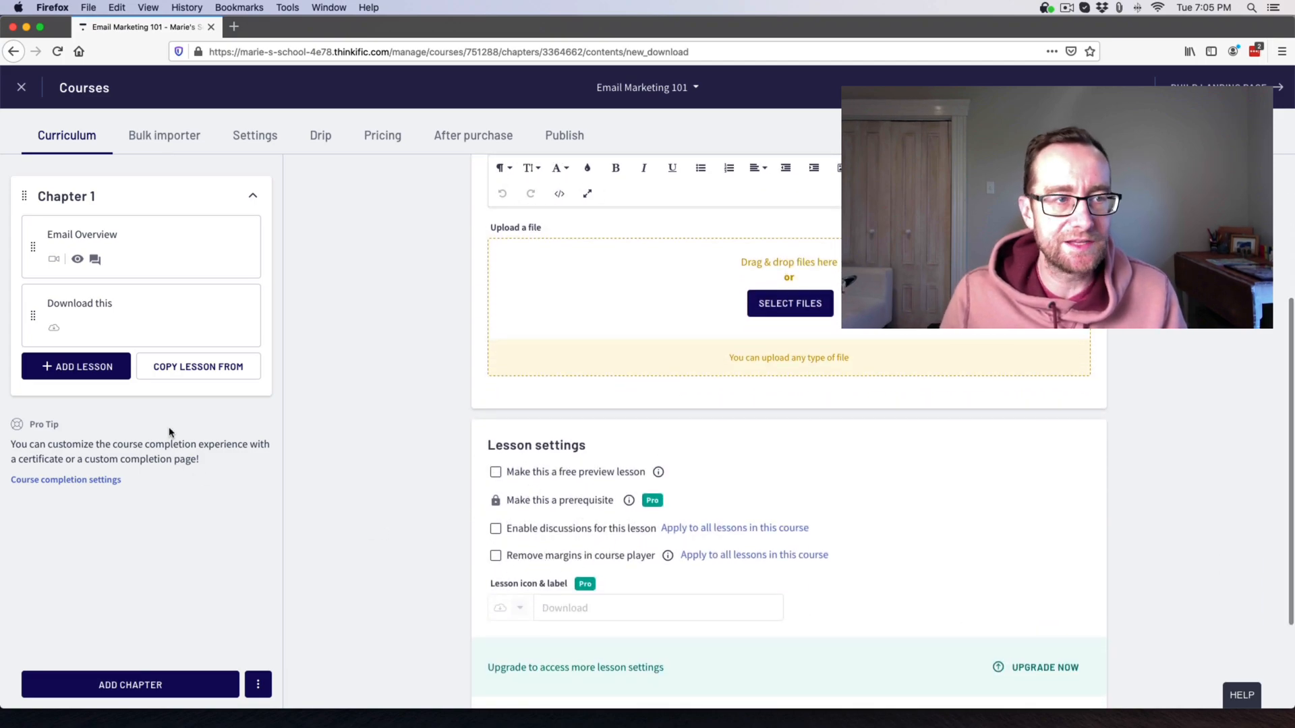
# Bulk-import eight fireplace video files as new Chapter 1 lessons.
pyautogui.click(159, 137)
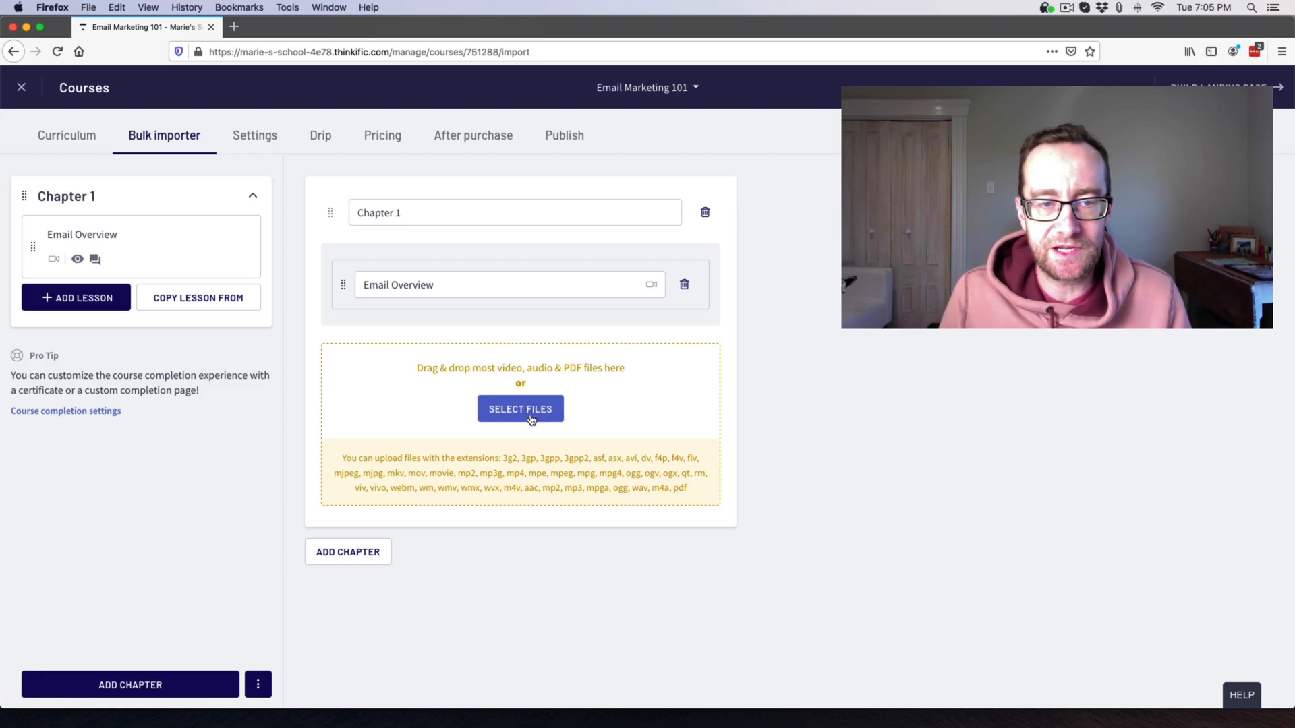
pyautogui.click(531, 420)
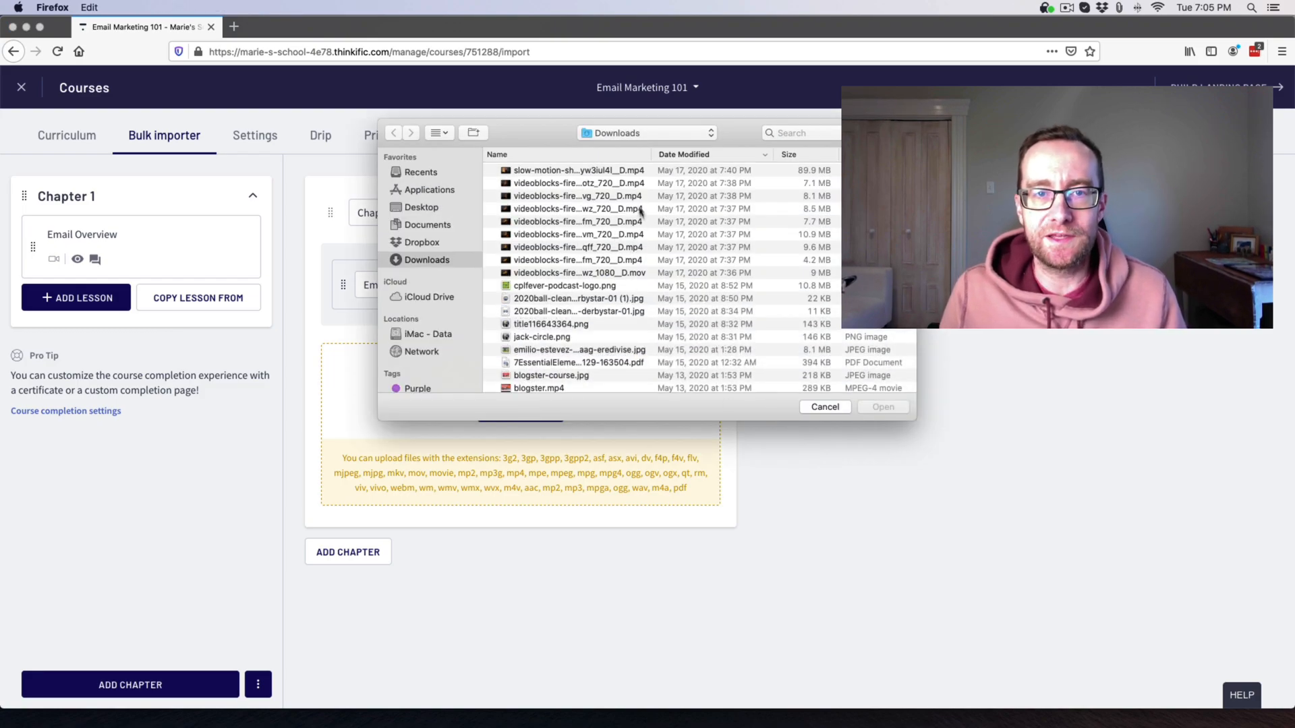
pyautogui.click(628, 183)
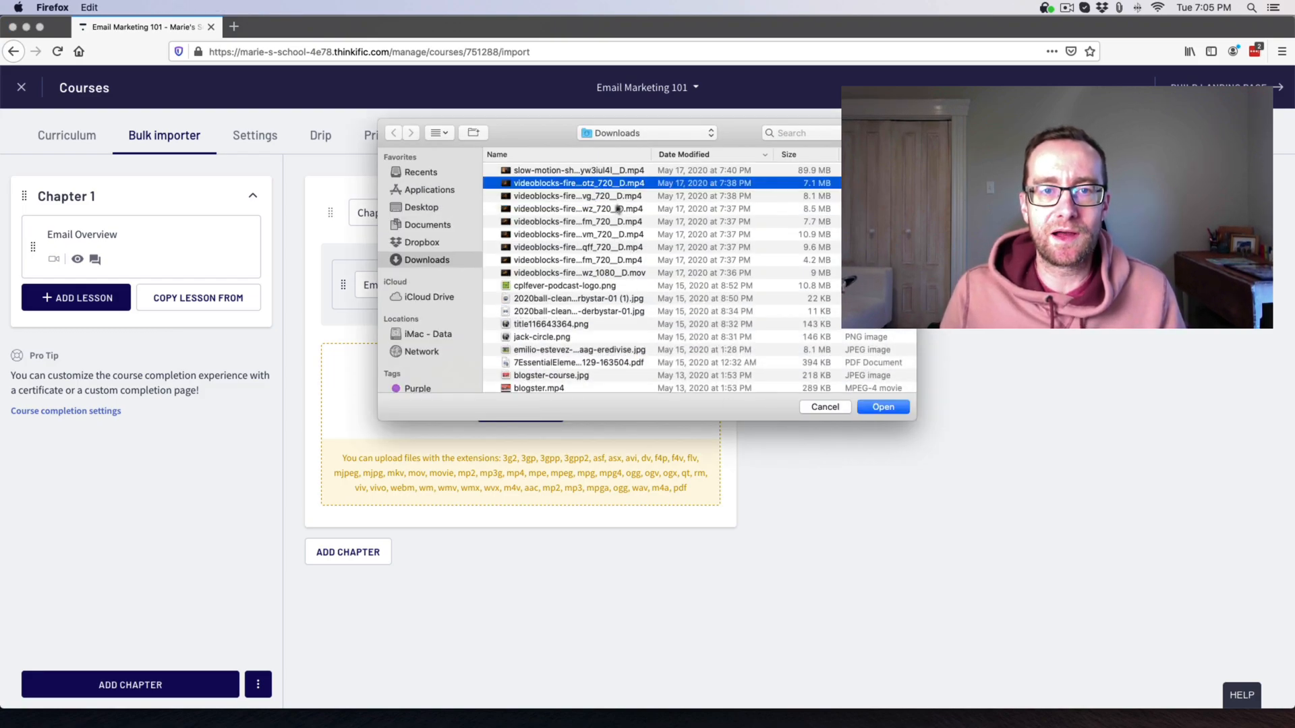
pyautogui.keyDown('shift'); pyautogui.click(588, 273); pyautogui.keyUp('shift')
pyautogui.click(883, 407)
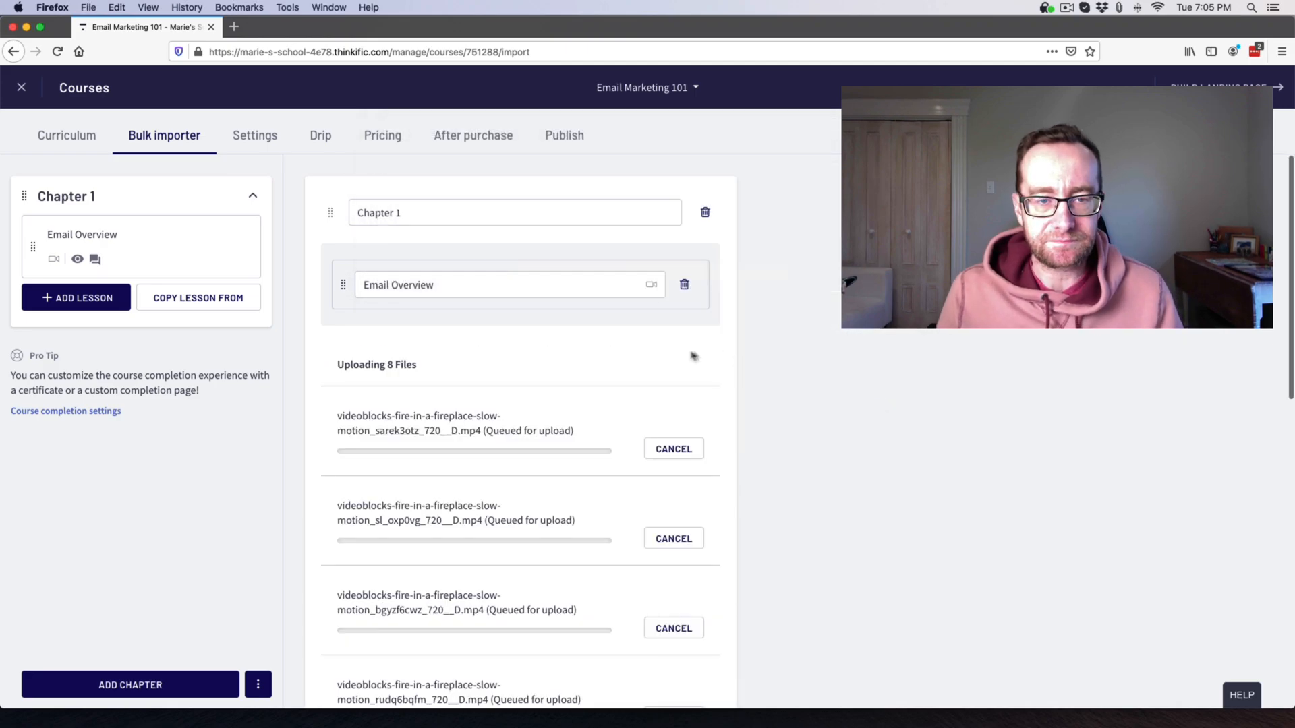
pyautogui.scroll(-10, 553, 457)
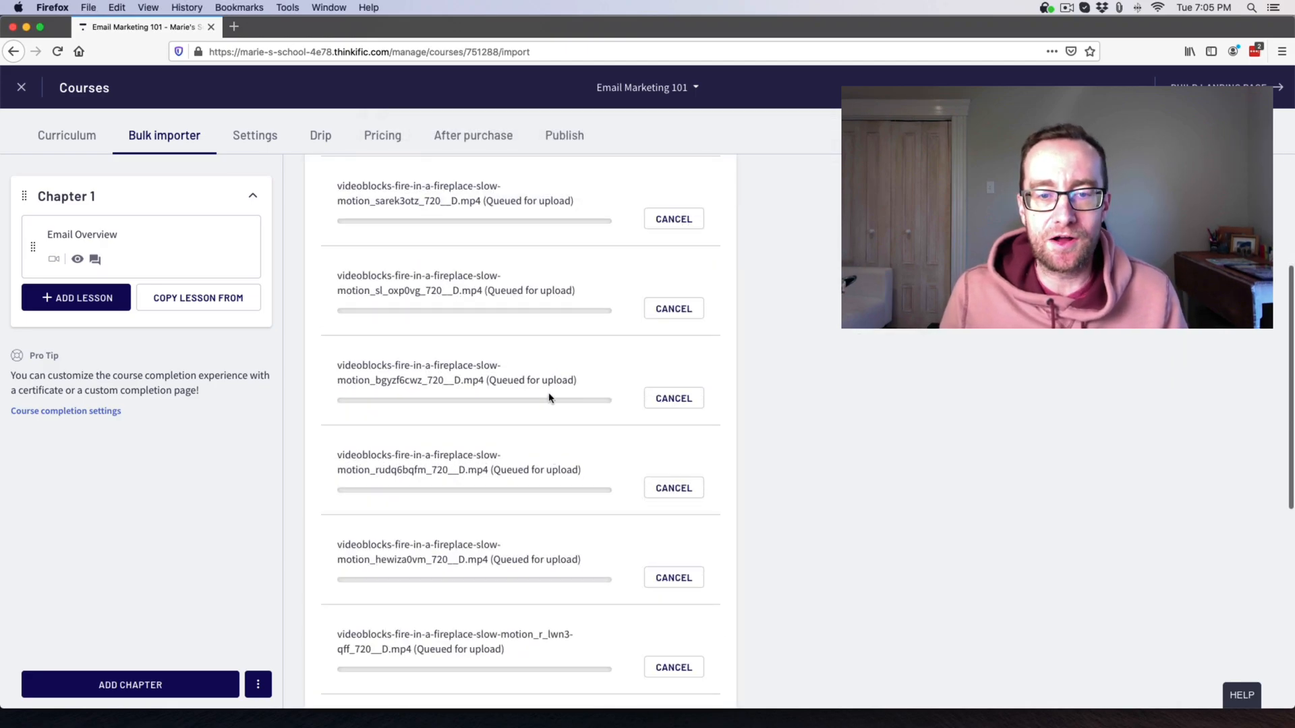
pyautogui.scroll(10, 548, 395)
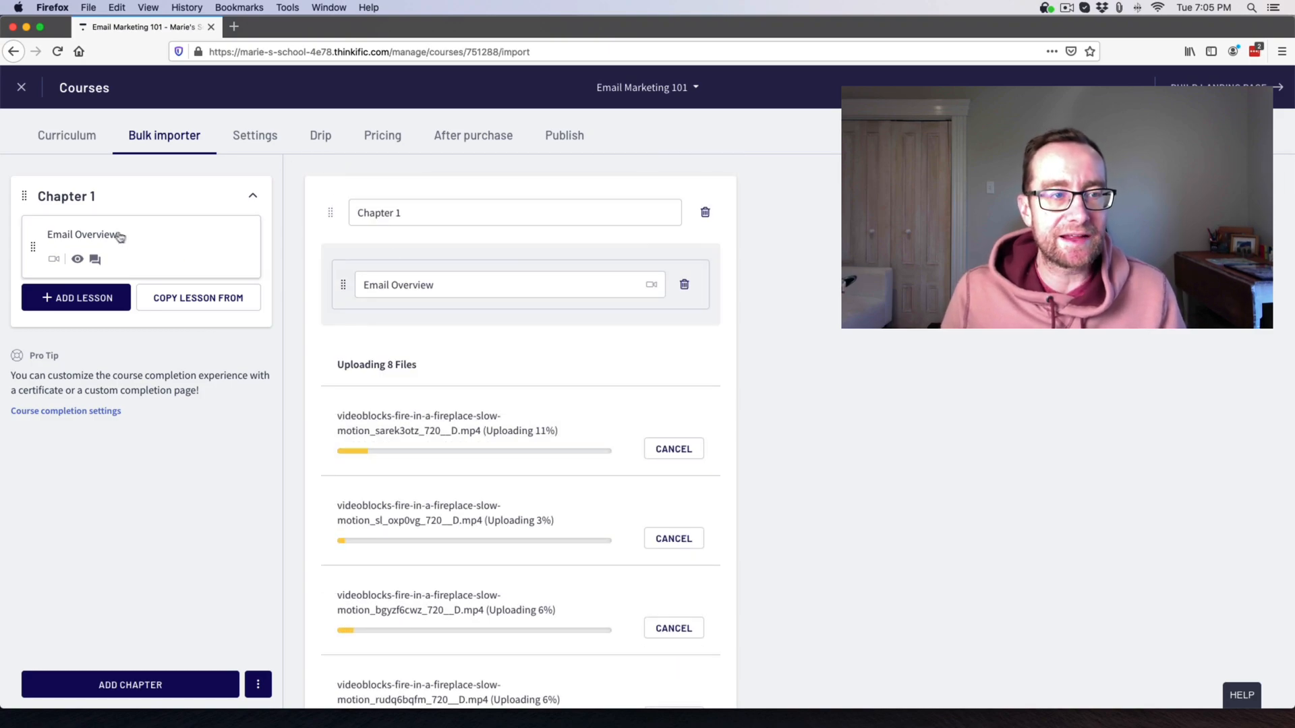
# Reorder a lesson row in Chapter 1, then go to the course's Drip page.
pyautogui.click(79, 300)
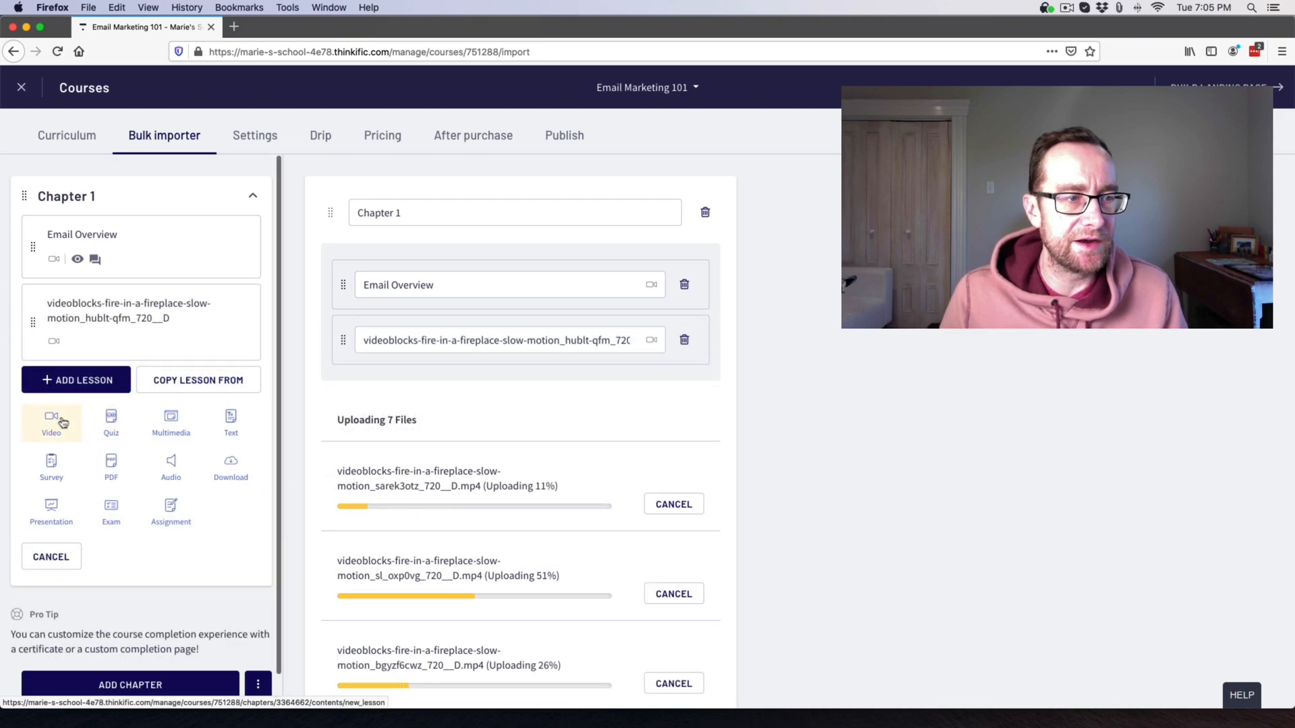
pyautogui.scroll(-3, 74, 526)
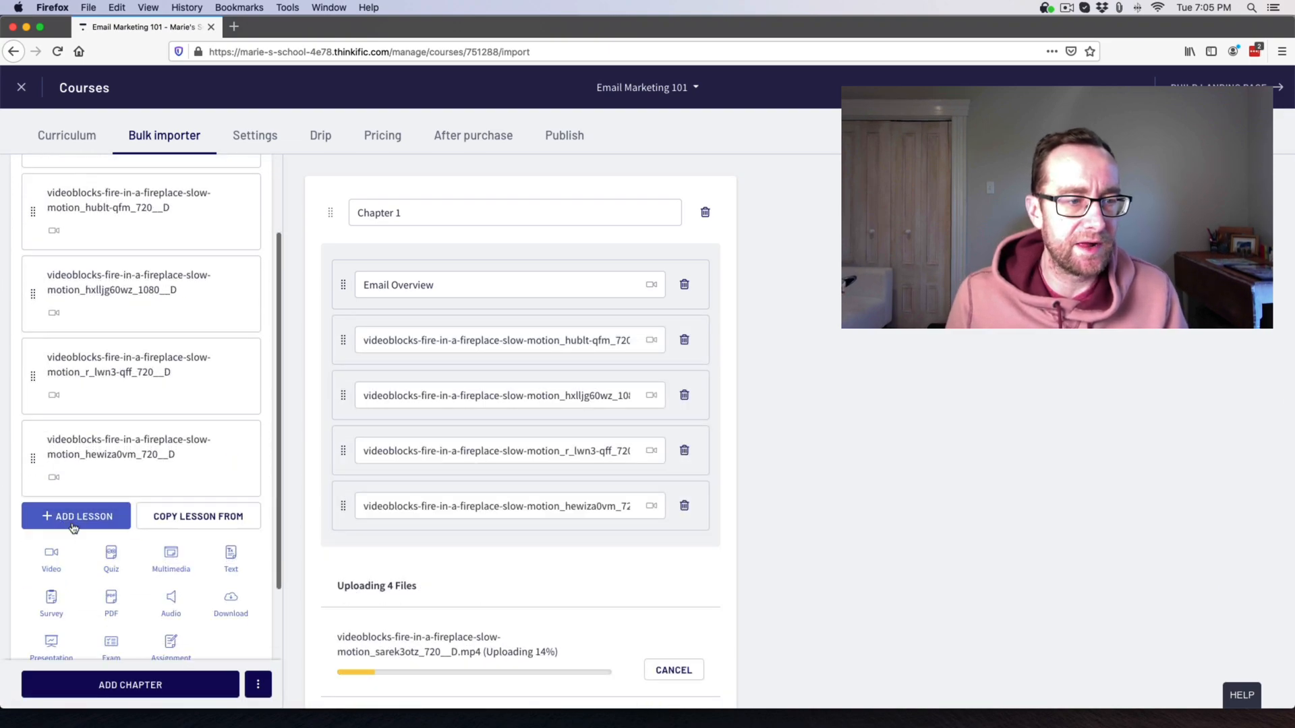
pyautogui.scroll(-5, 102, 604)
pyautogui.moveTo(341, 213); pyautogui.dragTo(341, 281)
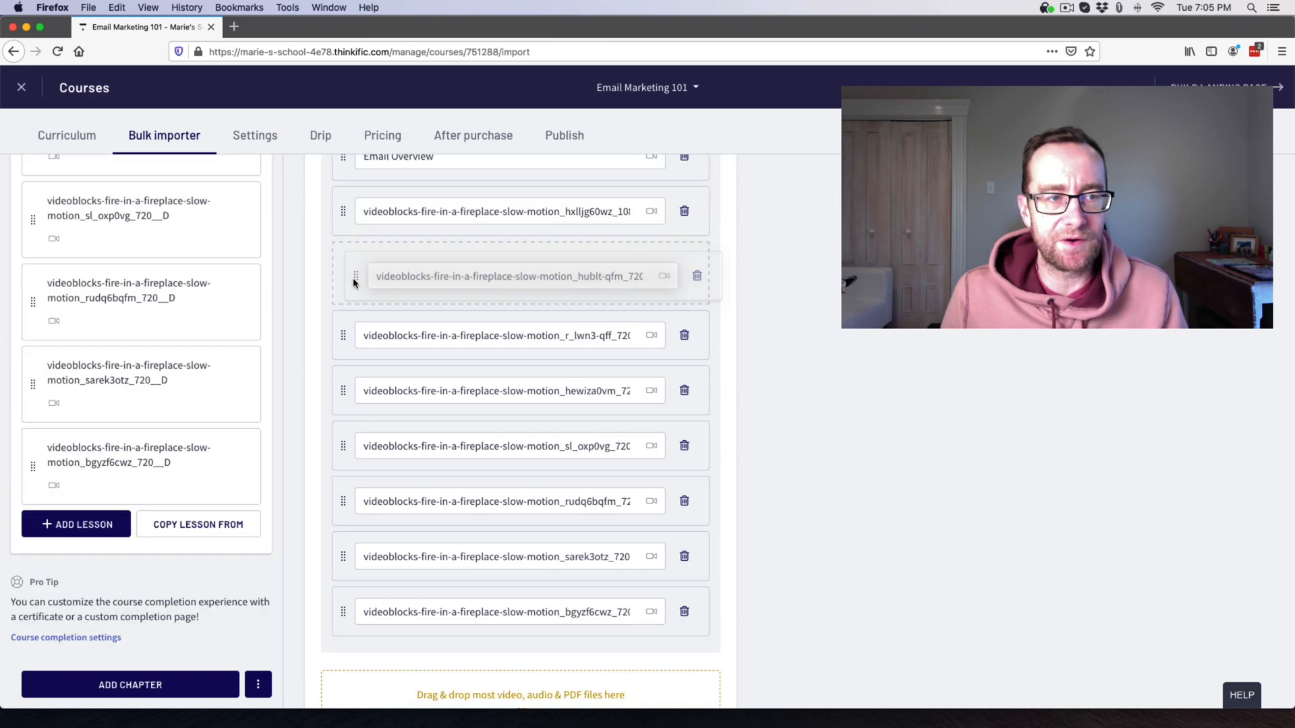
pyautogui.scroll(5, 101, 411)
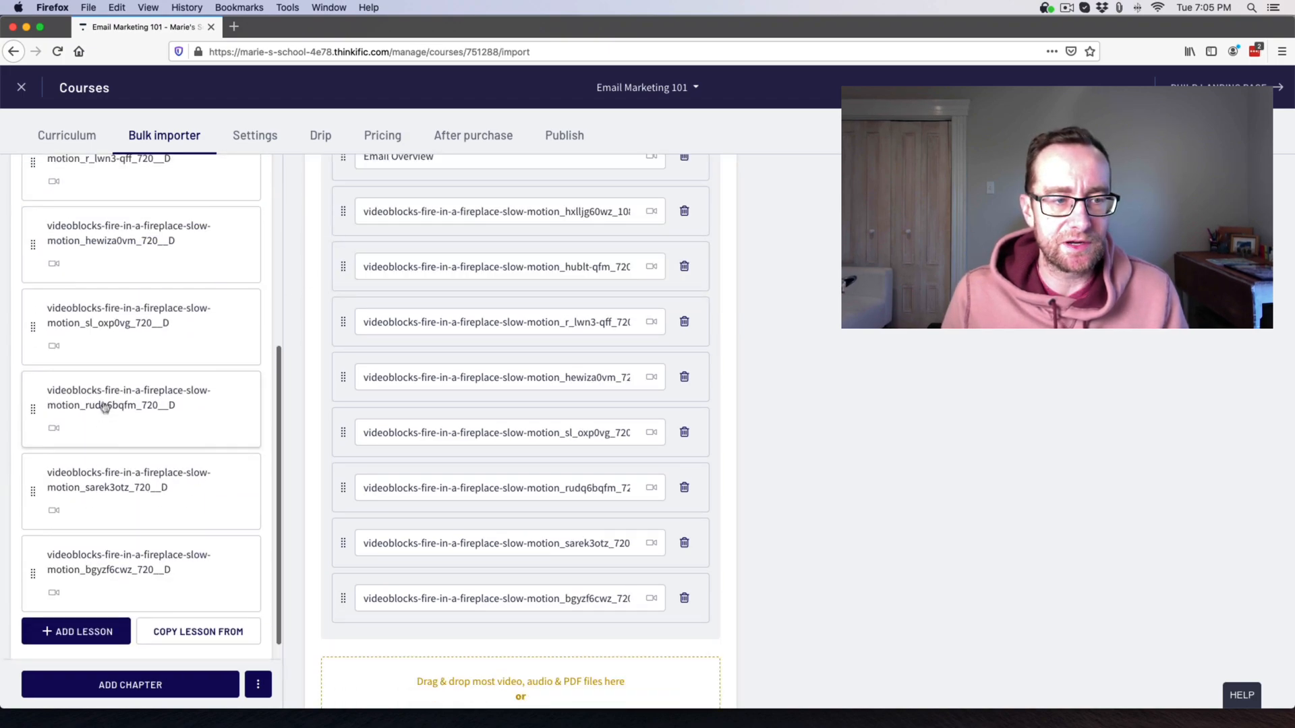
pyautogui.scroll(2, 103, 399)
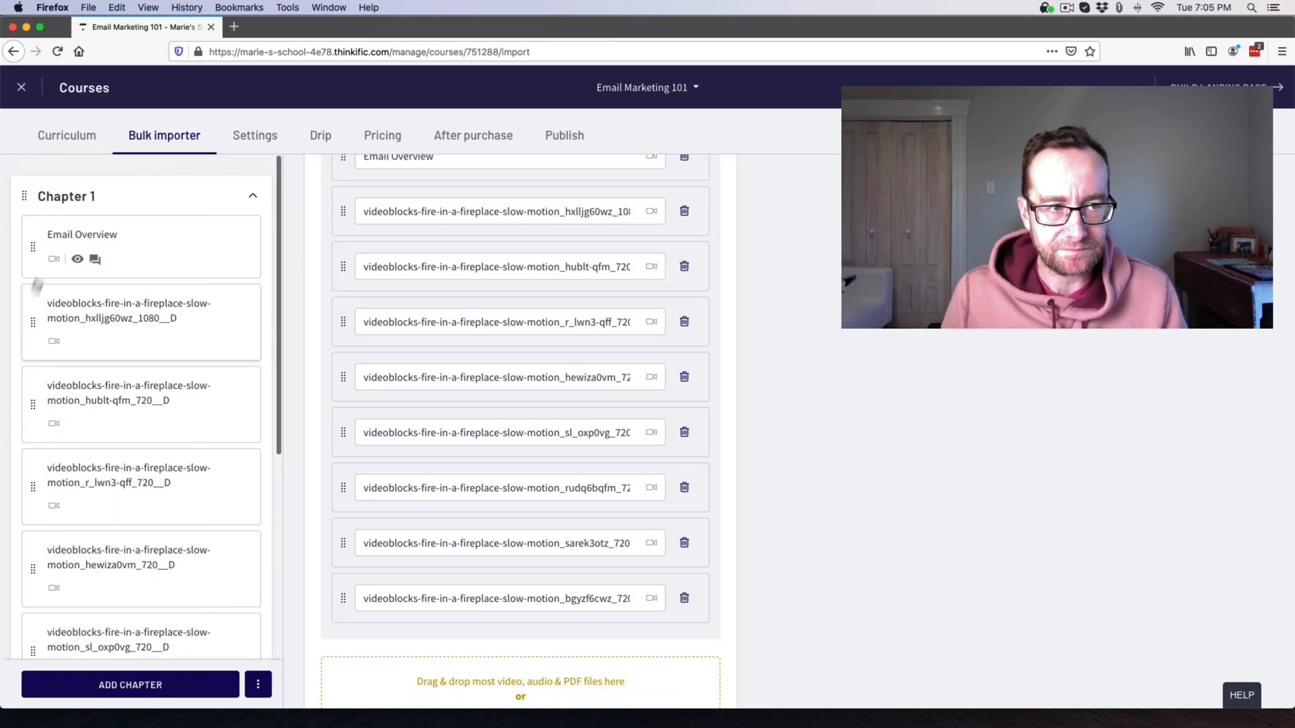
pyautogui.click(255, 136)
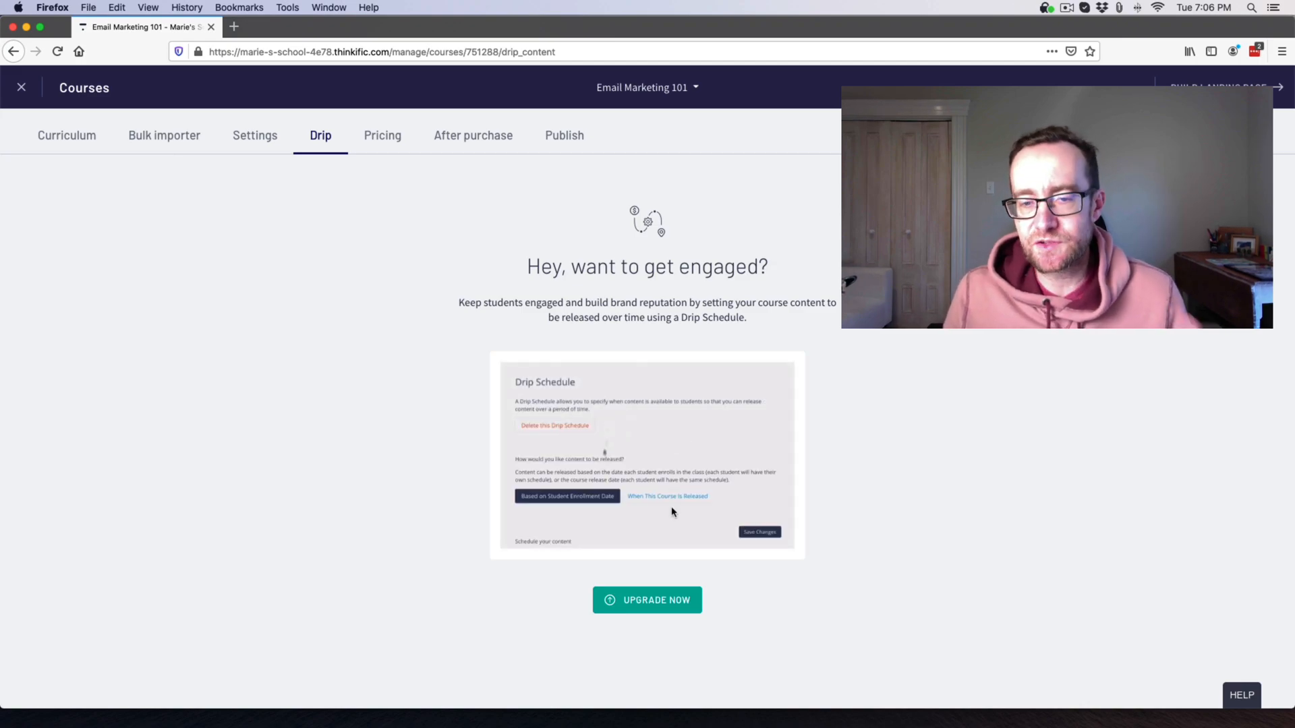
# Go to the Pricing tab and dismiss the 'Select a pricing model' popup.
pyautogui.click(398, 138)
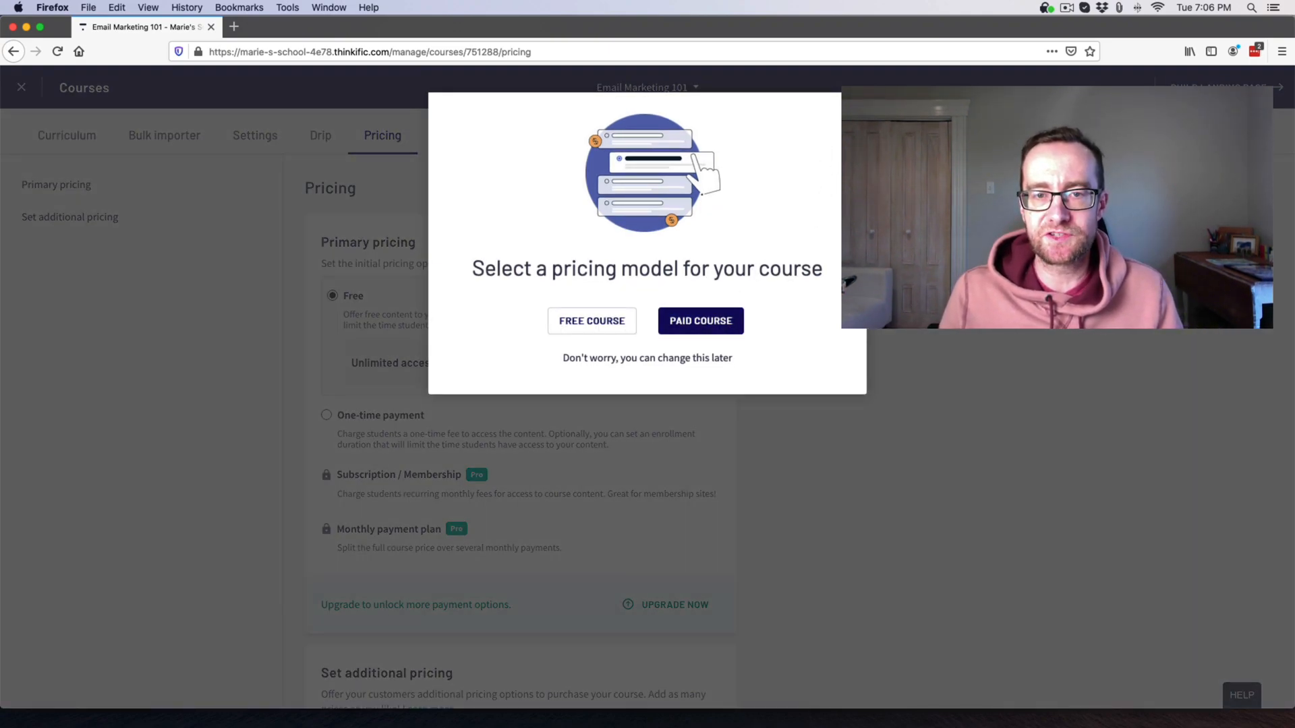
pyautogui.click(850, 109)
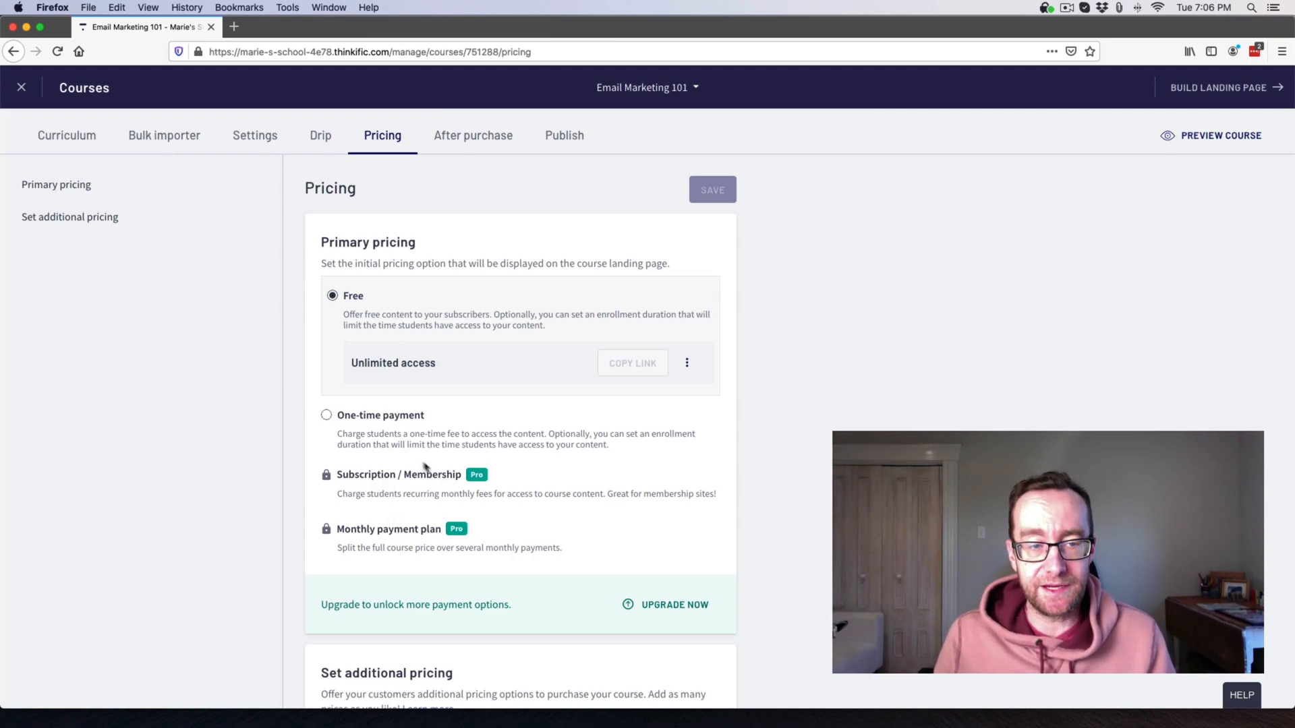
# Set one-time payment pricing, review payment integrations in a new tab, then view After purchase.
pyautogui.click(424, 445)
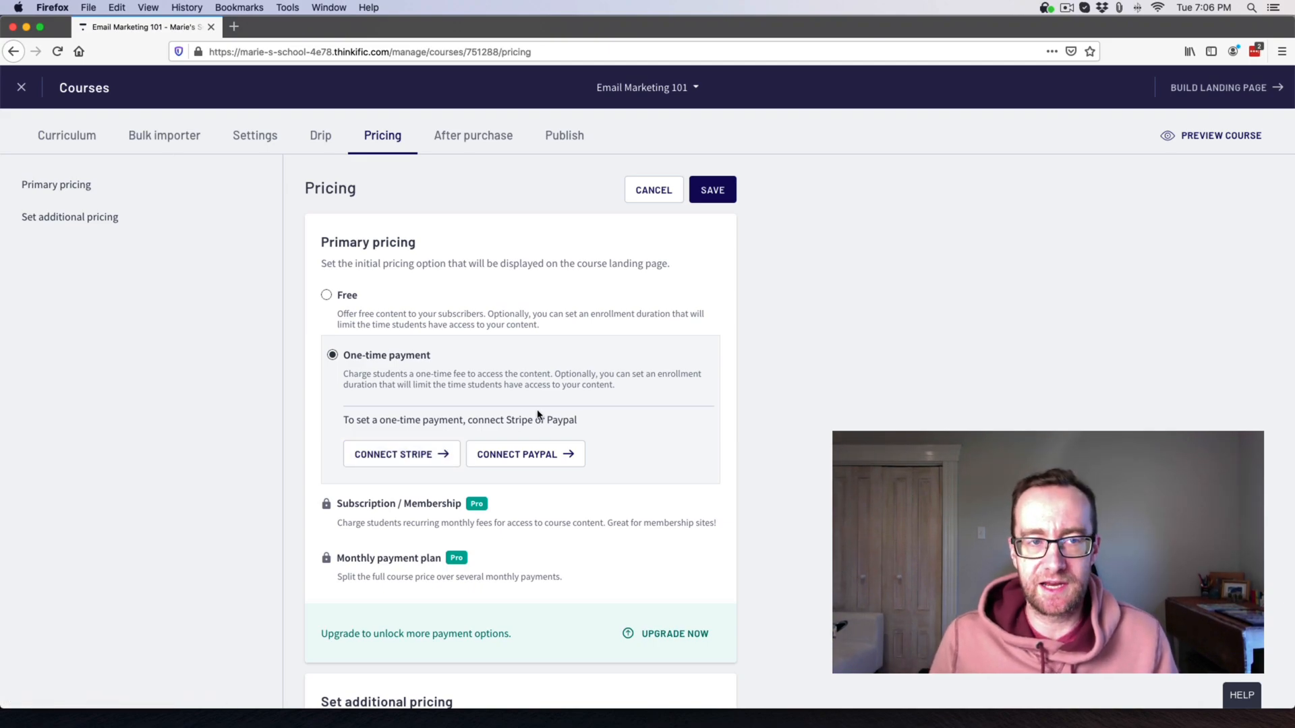
pyautogui.scroll(-5, 541, 419)
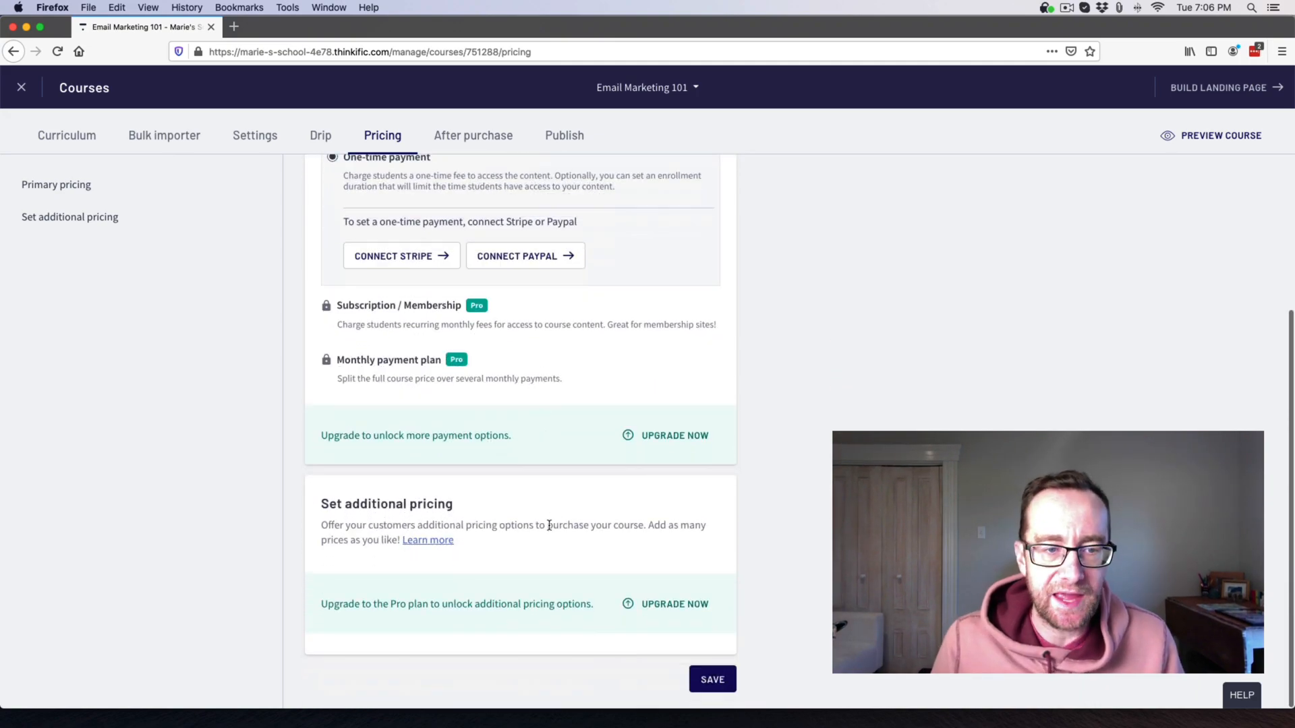
pyautogui.click(439, 542)
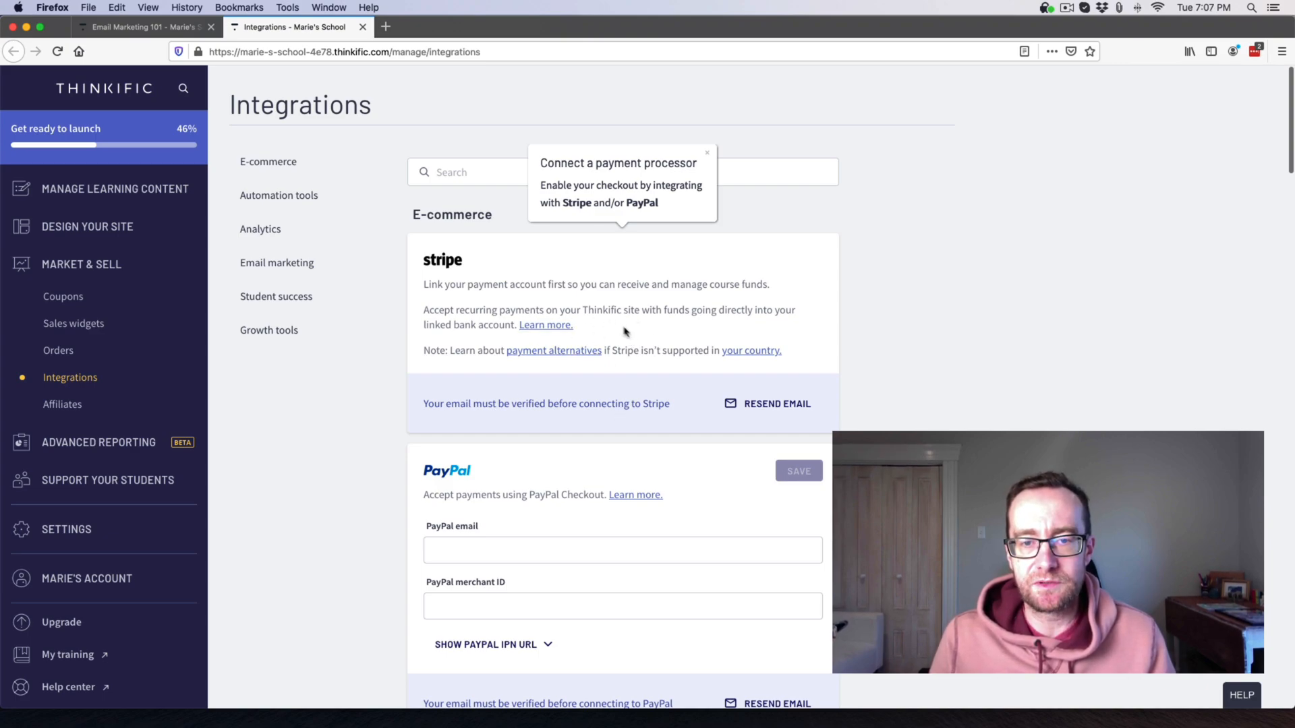
pyautogui.click(158, 29)
pyautogui.click(503, 143)
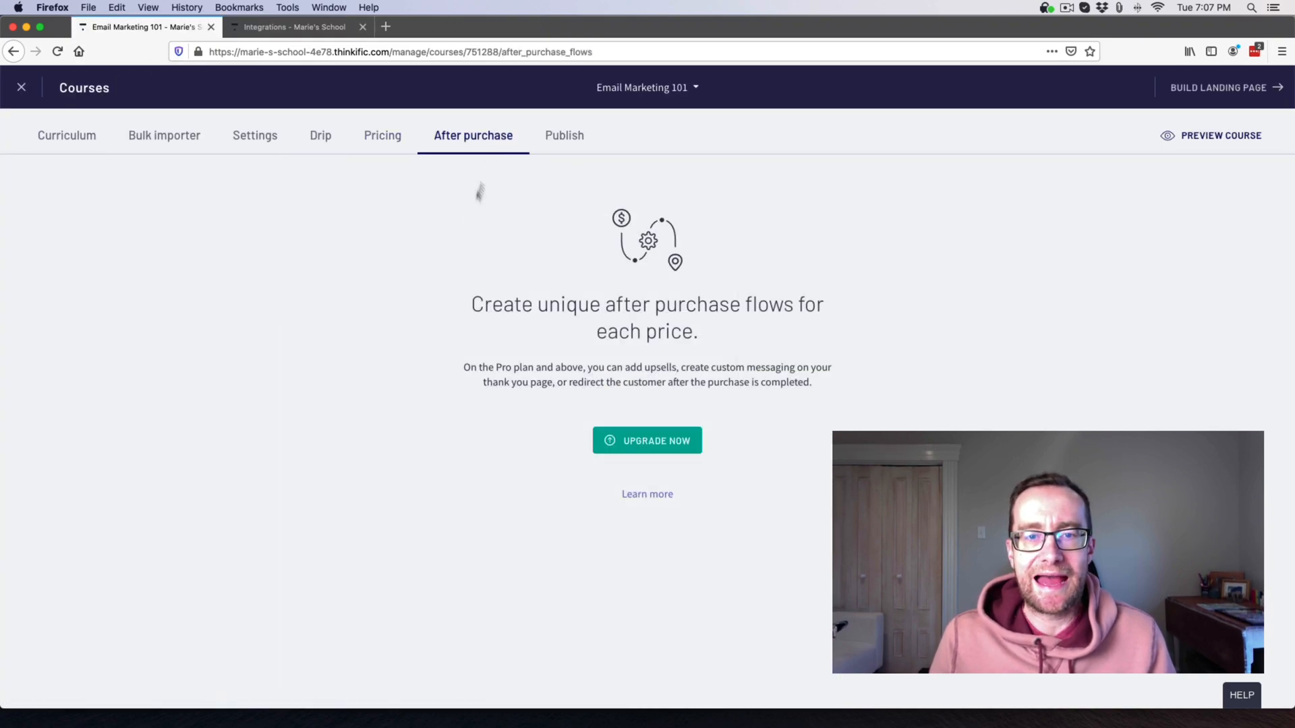
# Check the Publish tab, resend the email verification link and close the notice.
pyautogui.click(563, 133)
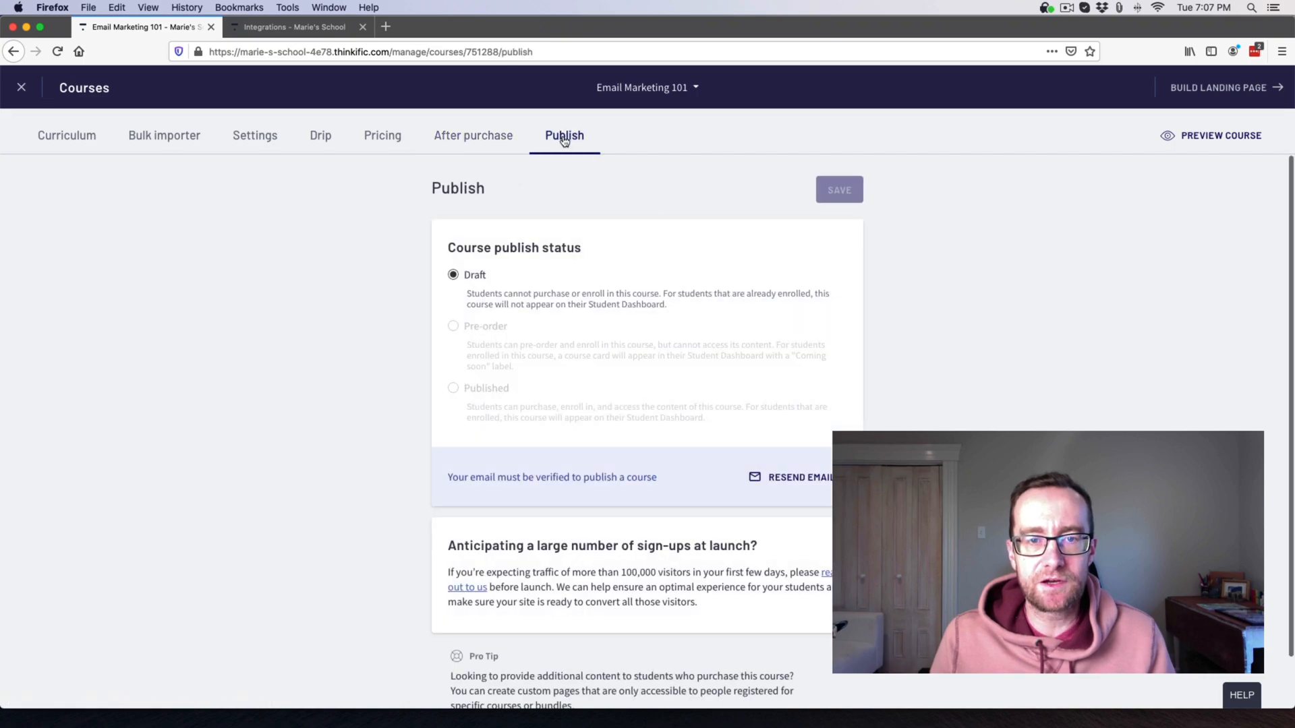
pyautogui.click(499, 344)
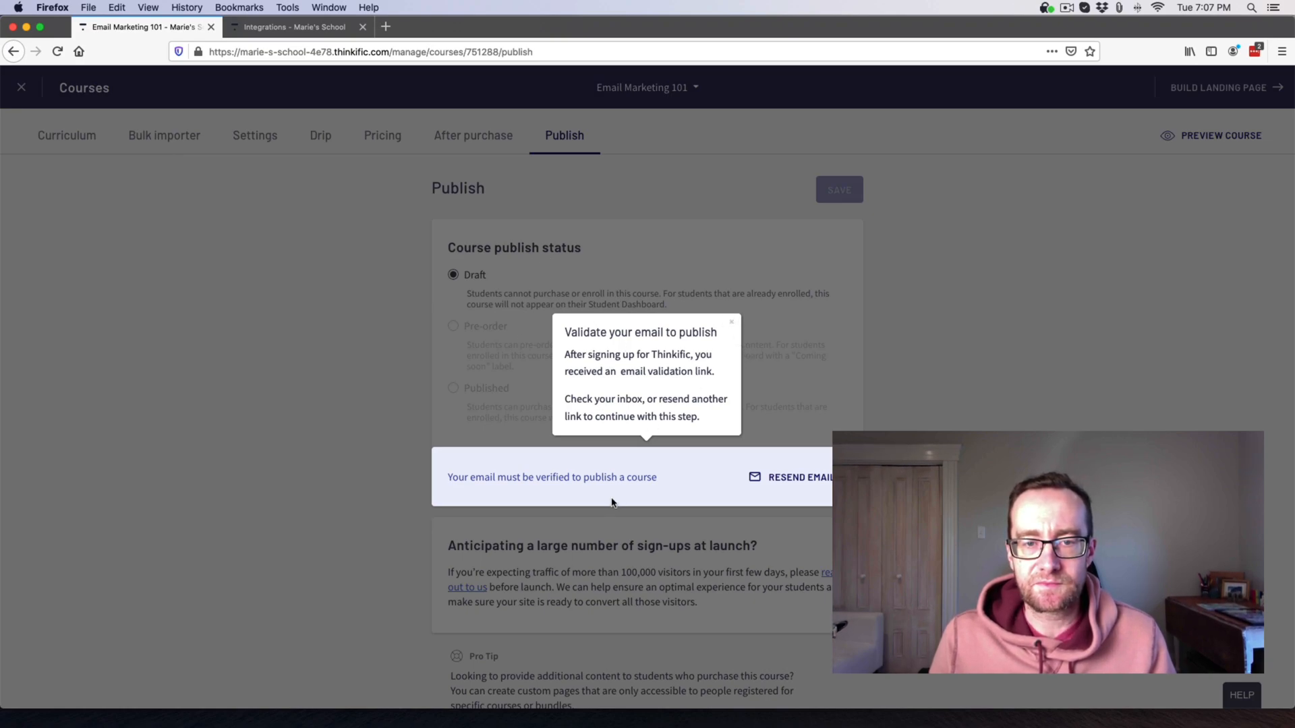
pyautogui.click(782, 478)
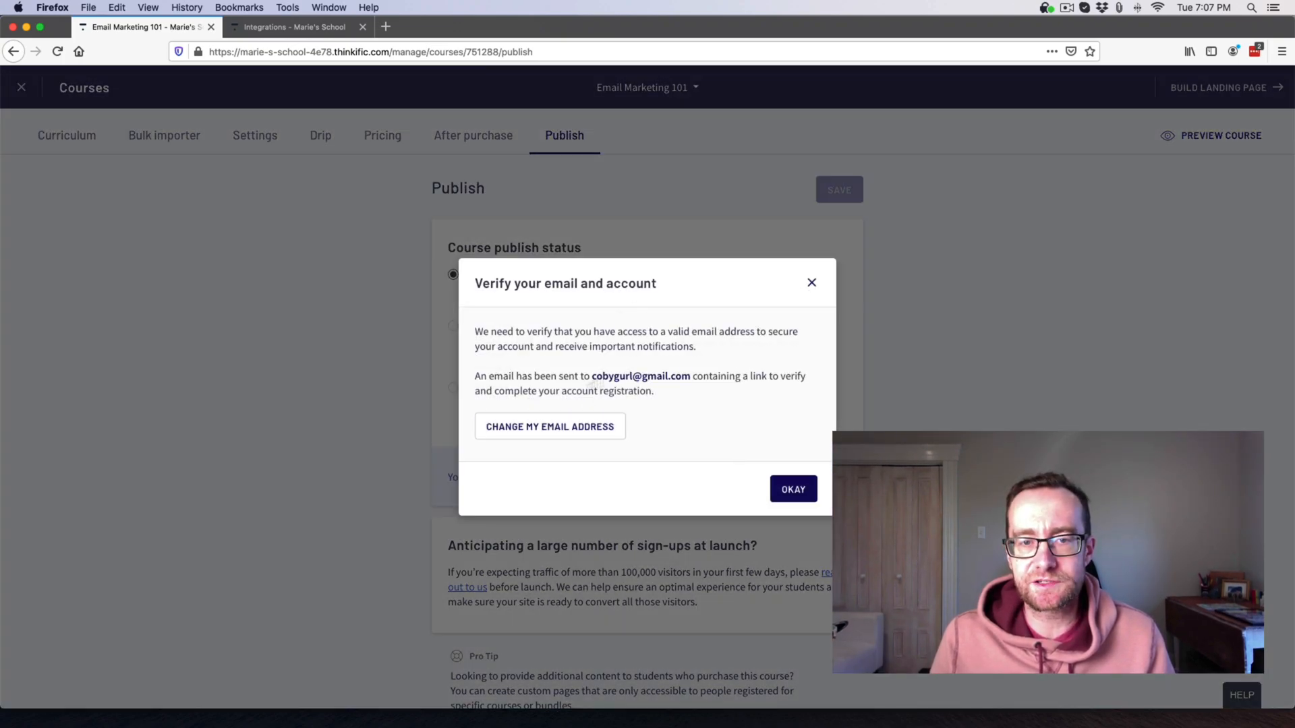
pyautogui.click(792, 490)
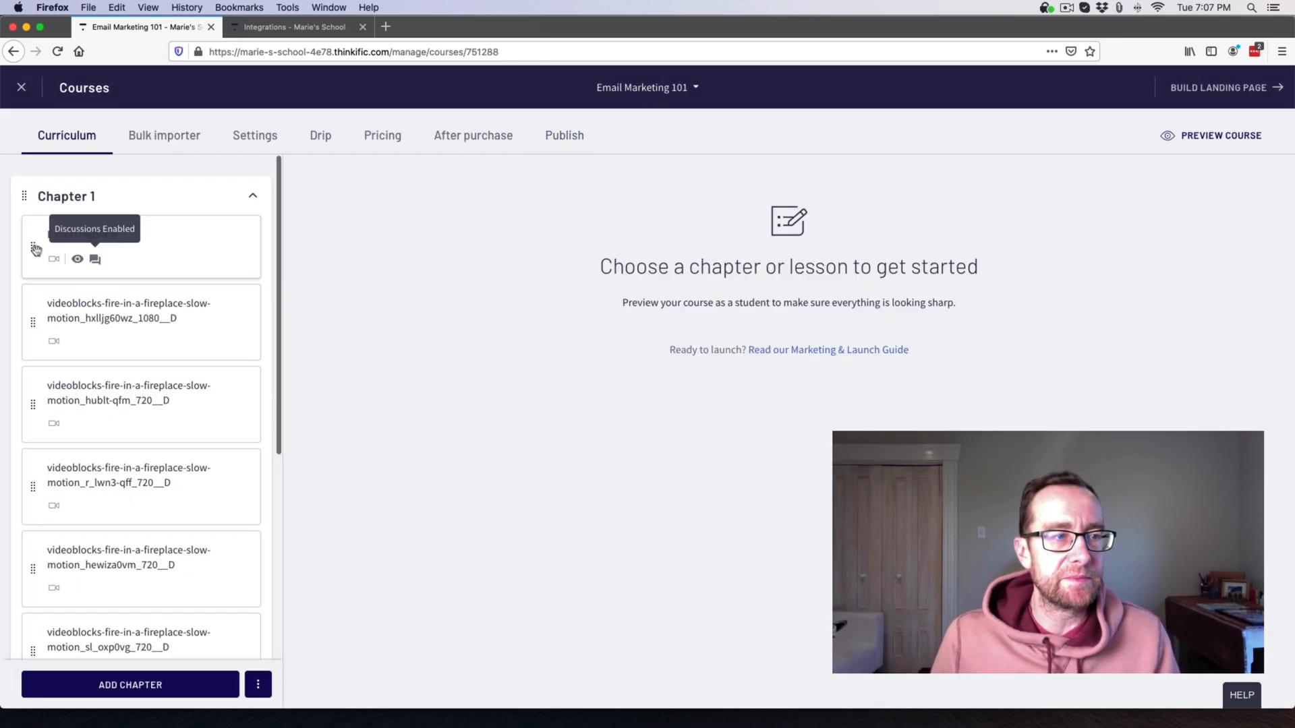
# Move Email Overview below the first video lesson and rename that lesson 'Email Subject Line Tips'.
pyautogui.moveTo(31, 247); pyautogui.dragTo(25, 349)
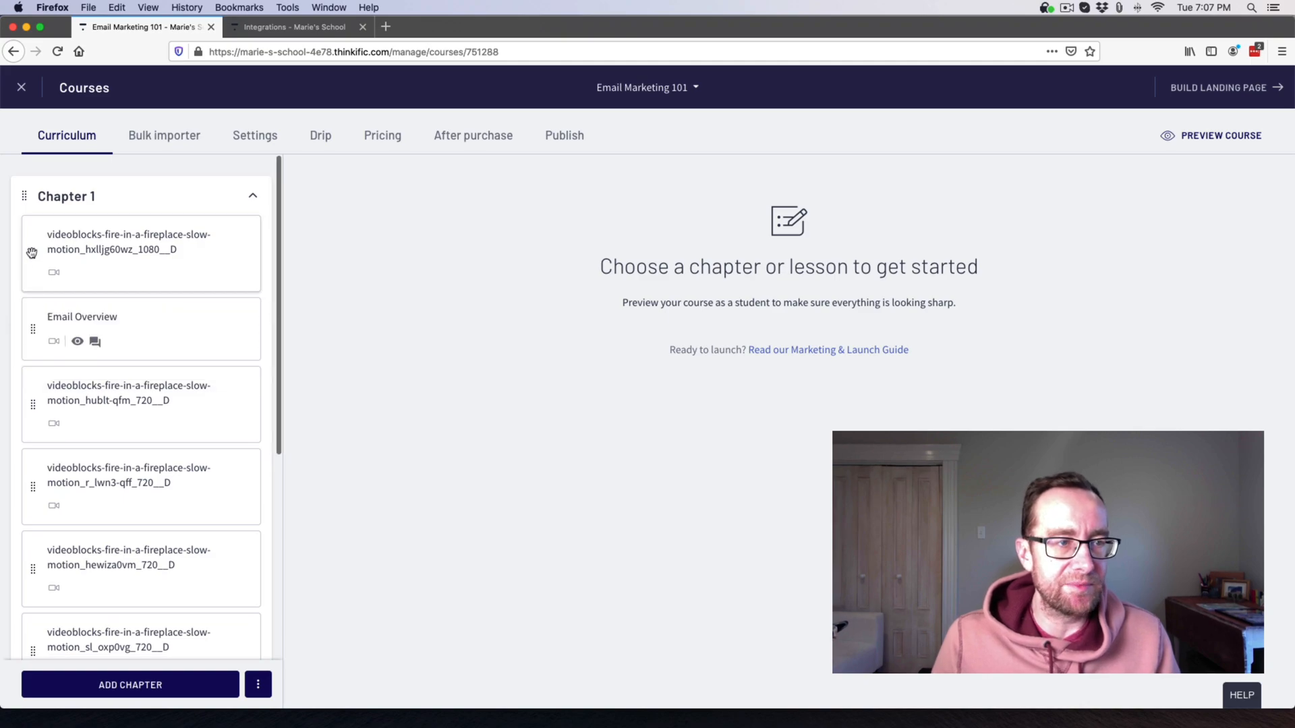
pyautogui.click(69, 254)
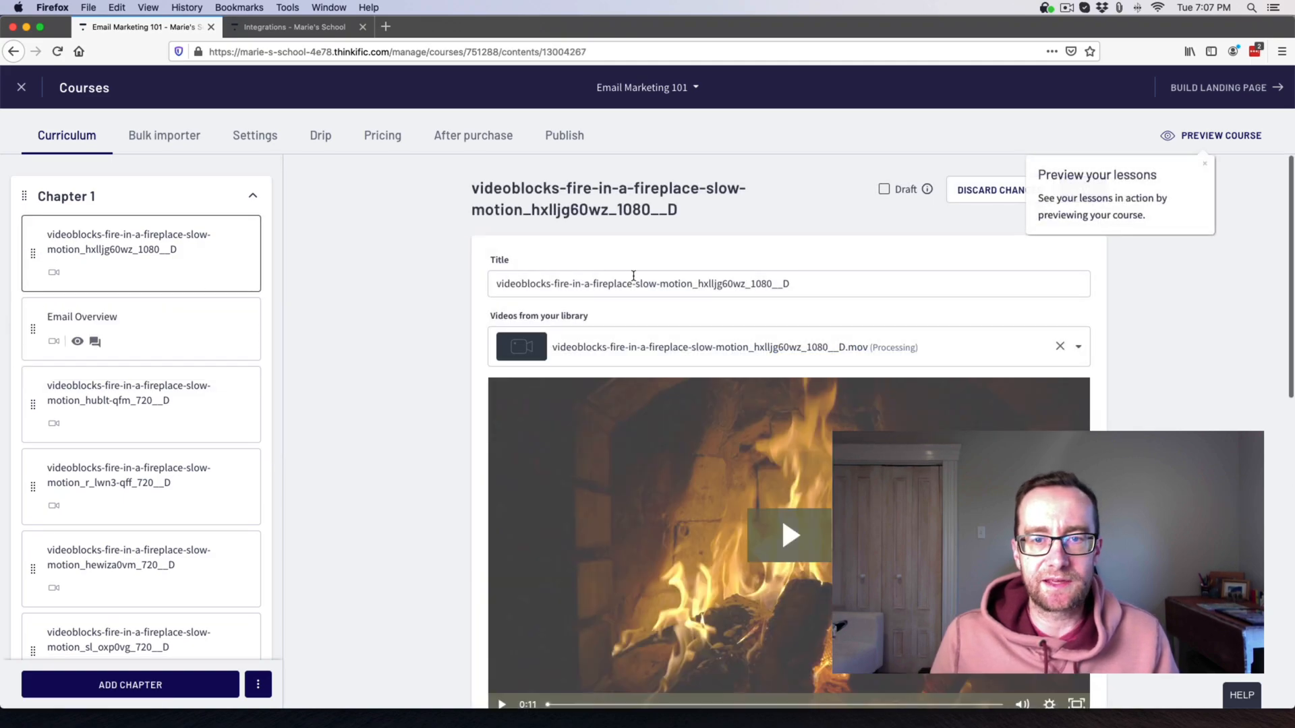
pyautogui.tripleClick(636, 282)
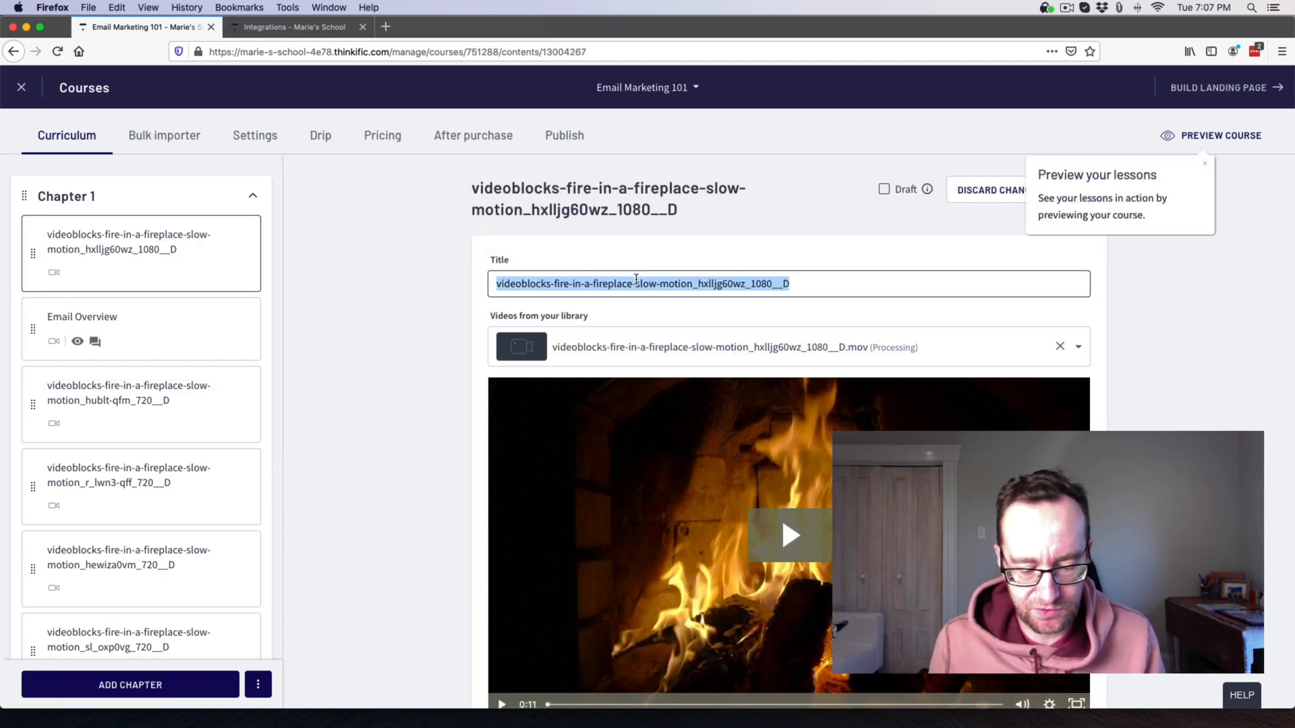
pyautogui.write('Email ')
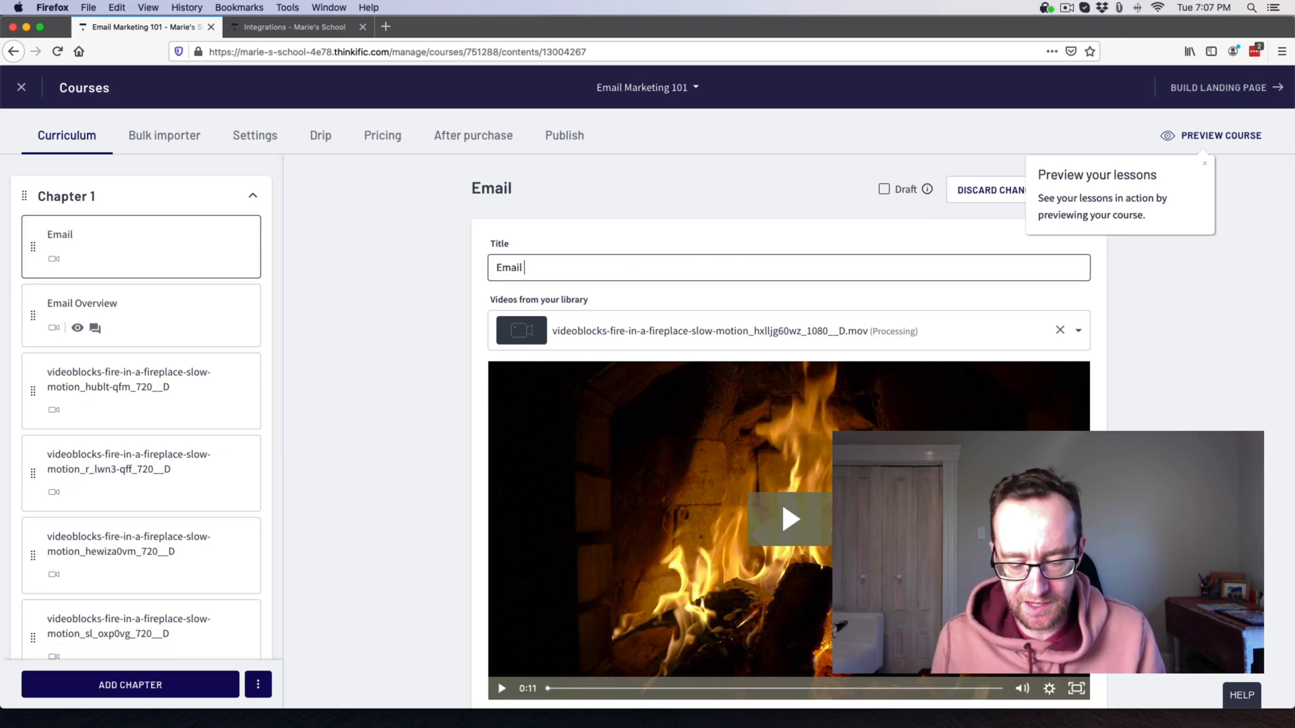
pyautogui.write('Tip')
pyautogui.press('BackSpace')
pyautogui.press('BackSpace')
pyautogui.write('ubject Line Tips')
pyautogui.click(403, 336)
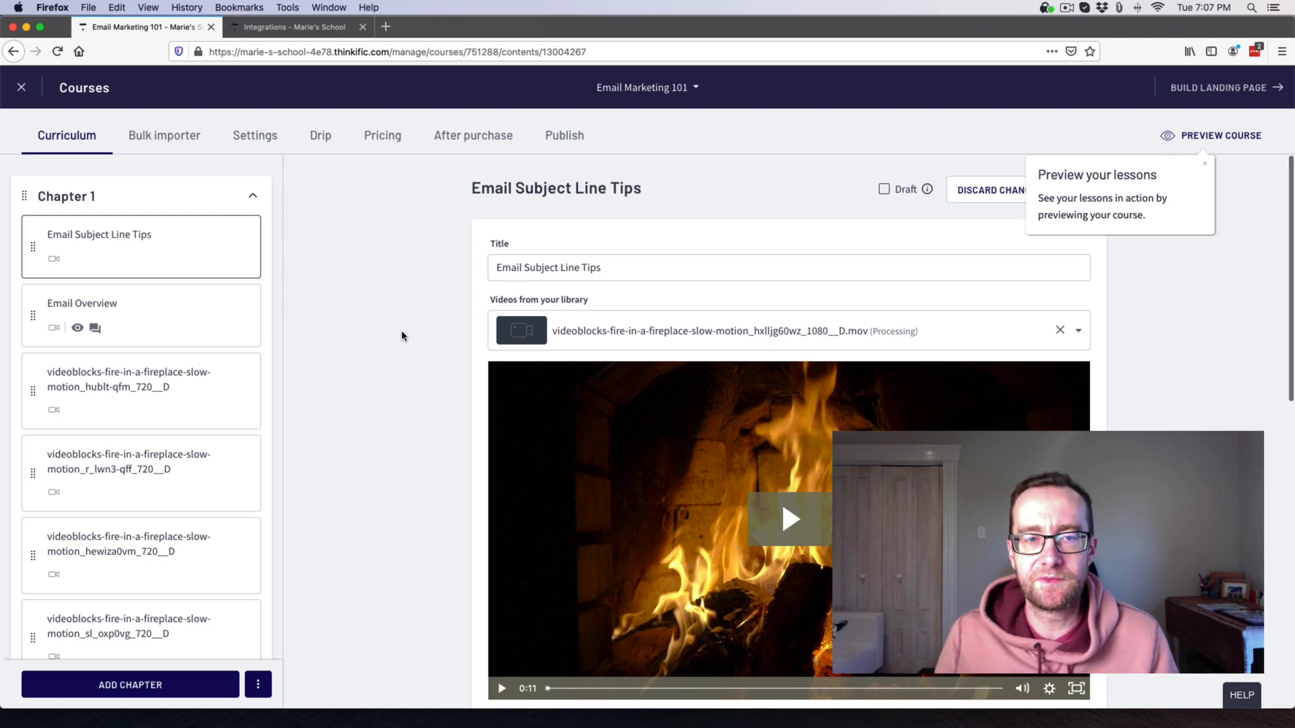
# Make Email Subject Line Tips a free preview lesson.
pyautogui.scroll(-5, 780, 173)
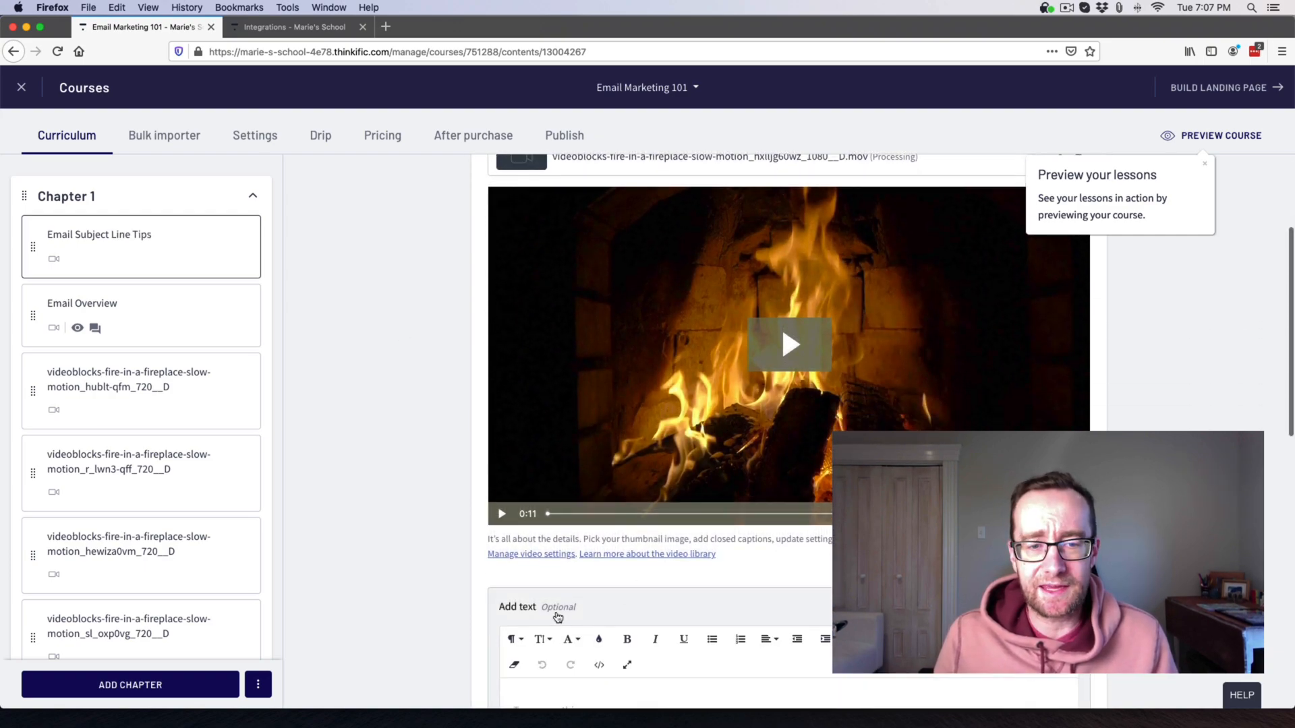
pyautogui.scroll(-5, 560, 593)
pyautogui.click(563, 543)
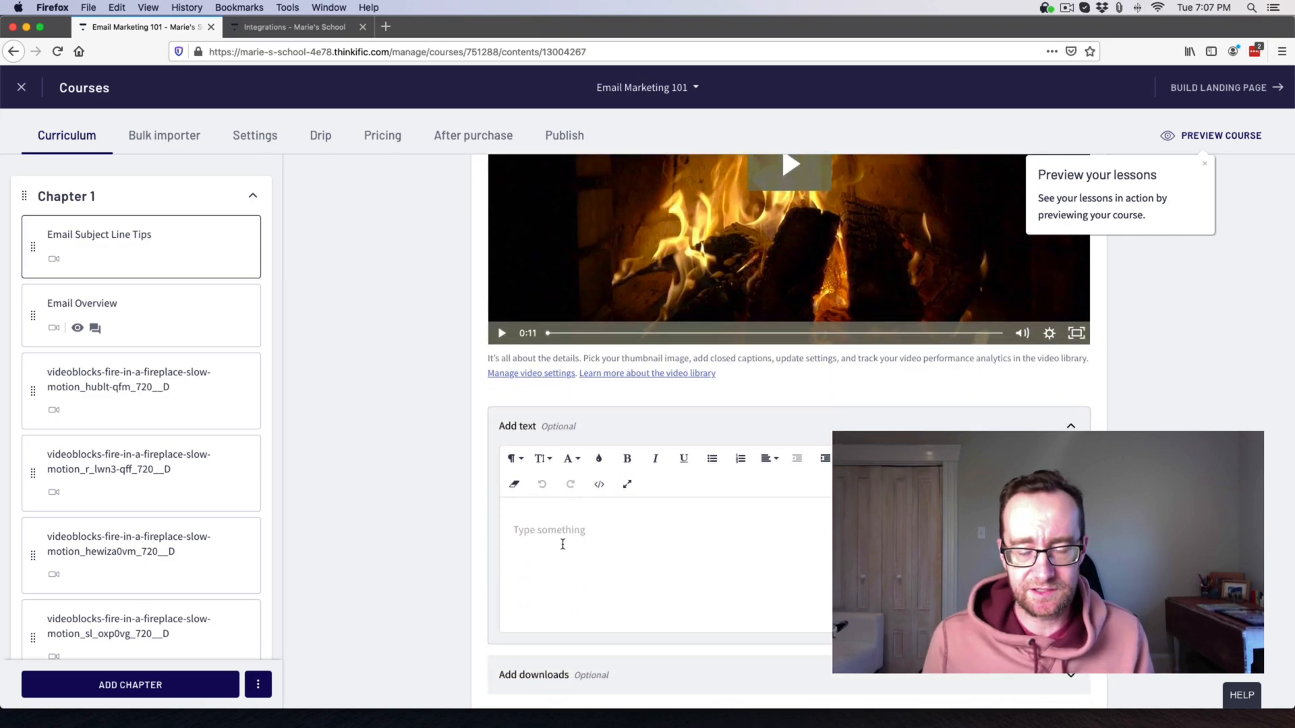
pyautogui.scroll(-1, 561, 546)
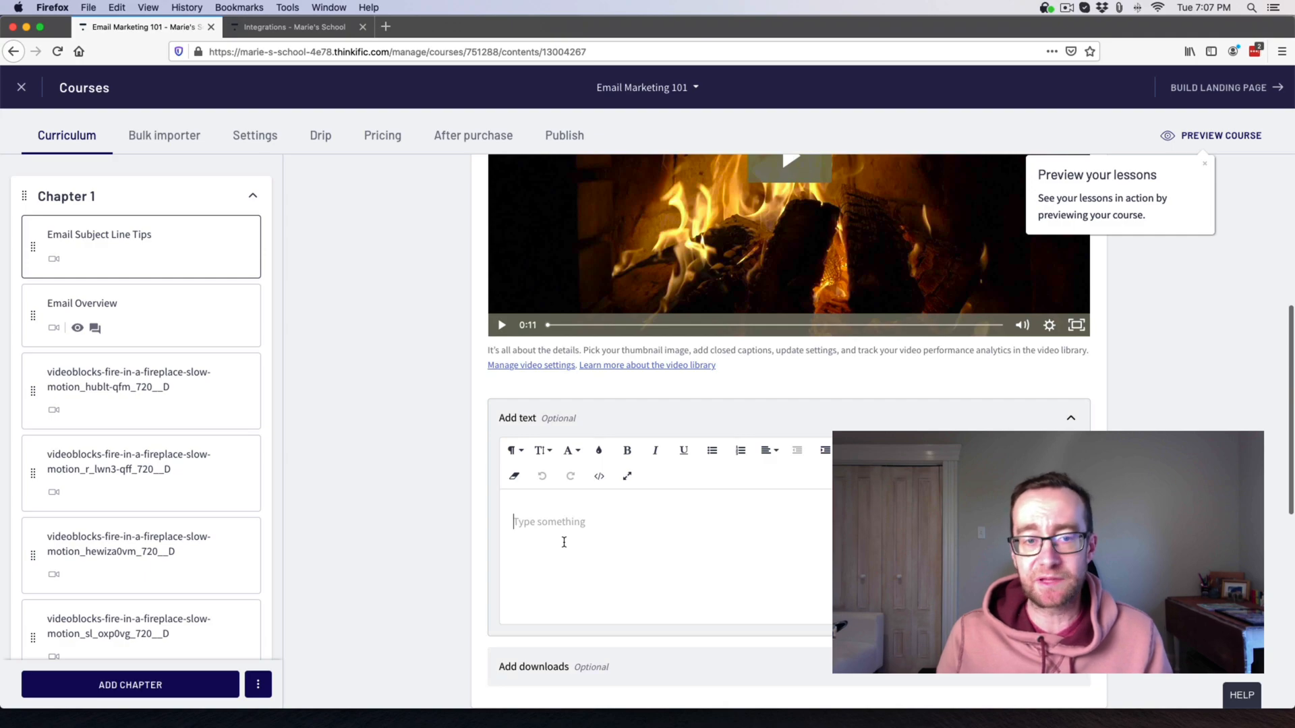
pyautogui.scroll(1, 558, 538)
pyautogui.scroll(-2, 559, 540)
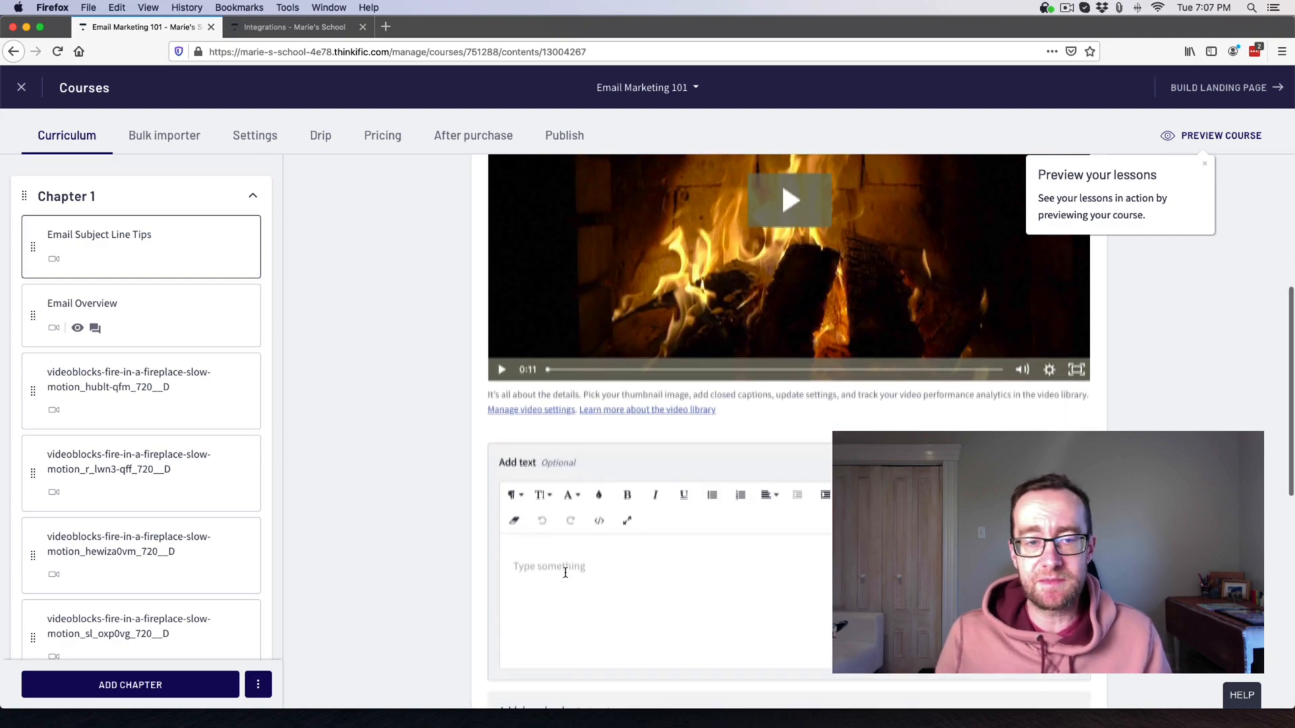
pyautogui.scroll(-3, 566, 567)
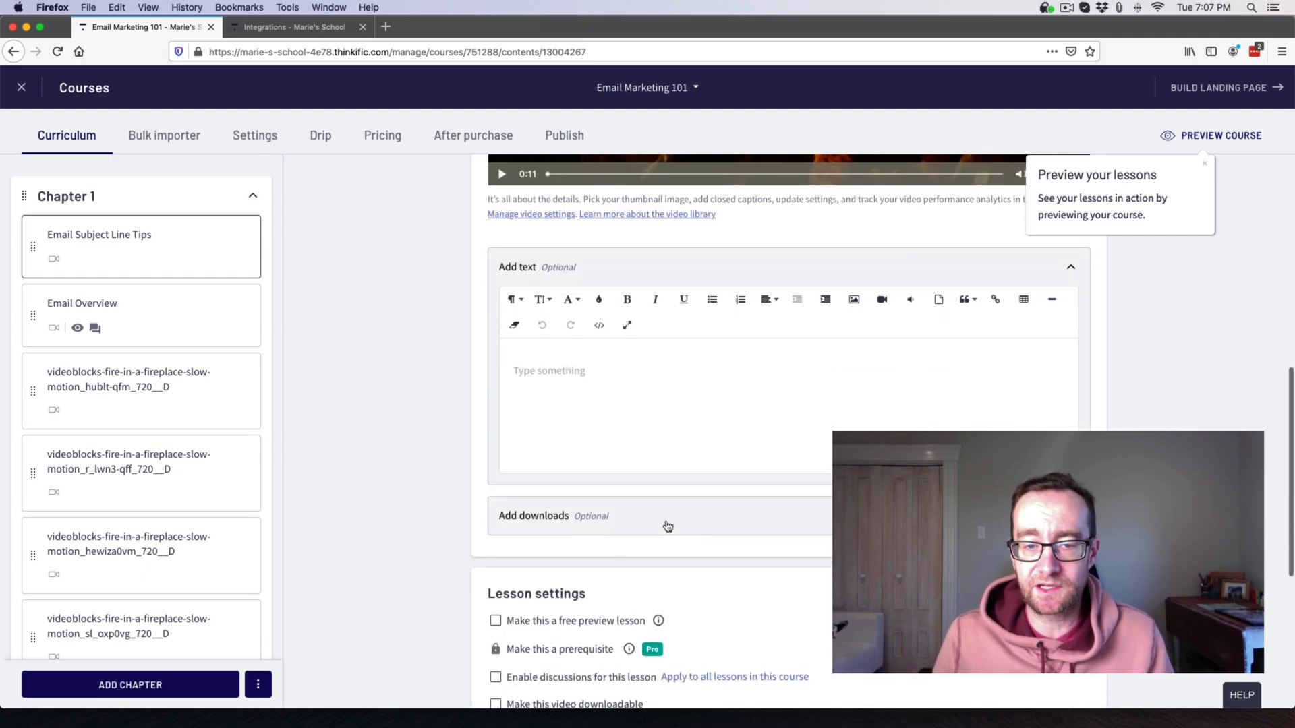
pyautogui.click(497, 622)
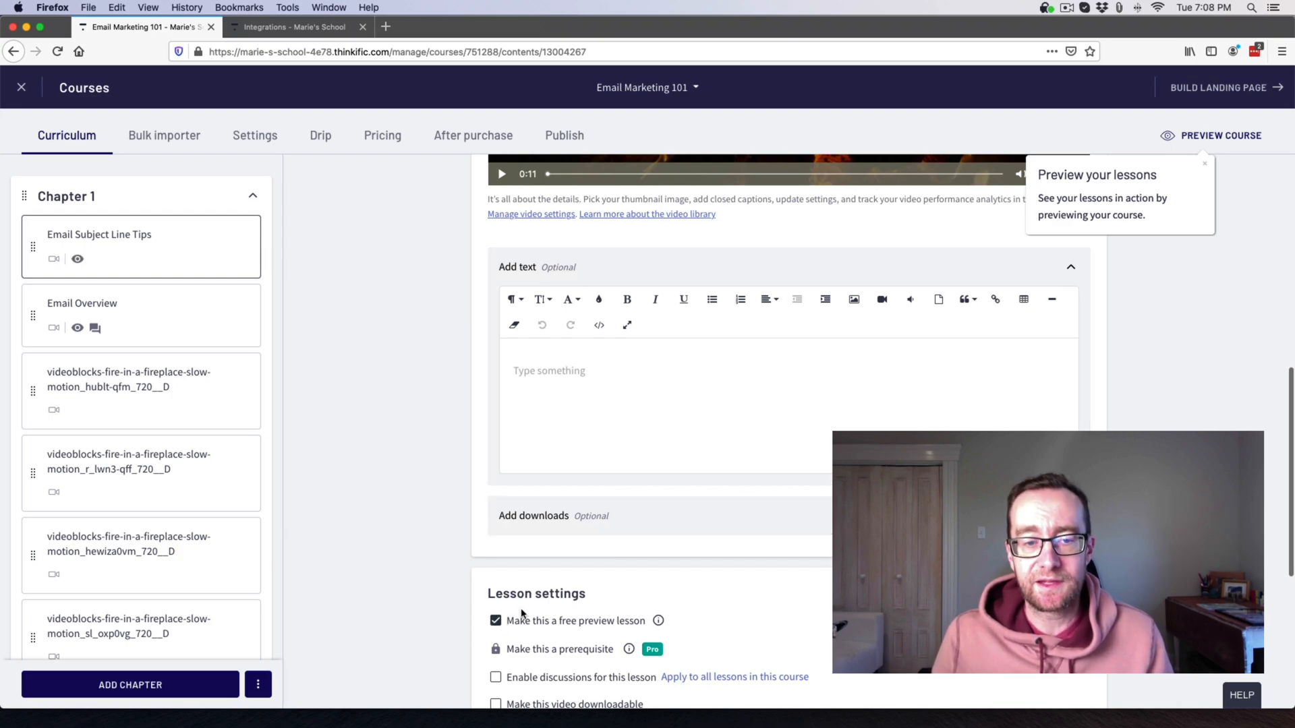
pyautogui.scroll(-5, 506, 530)
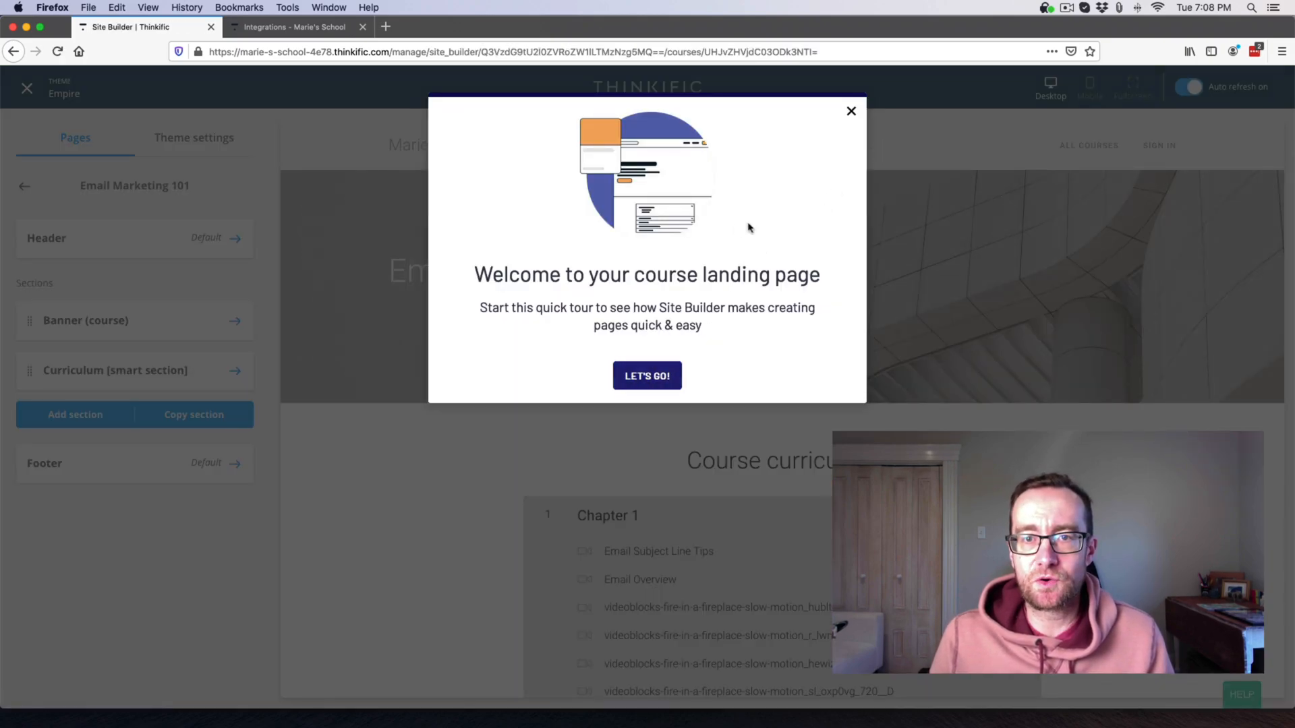
# Dismiss the landing page welcome dialog and the page outline tip.
pyautogui.click(649, 376)
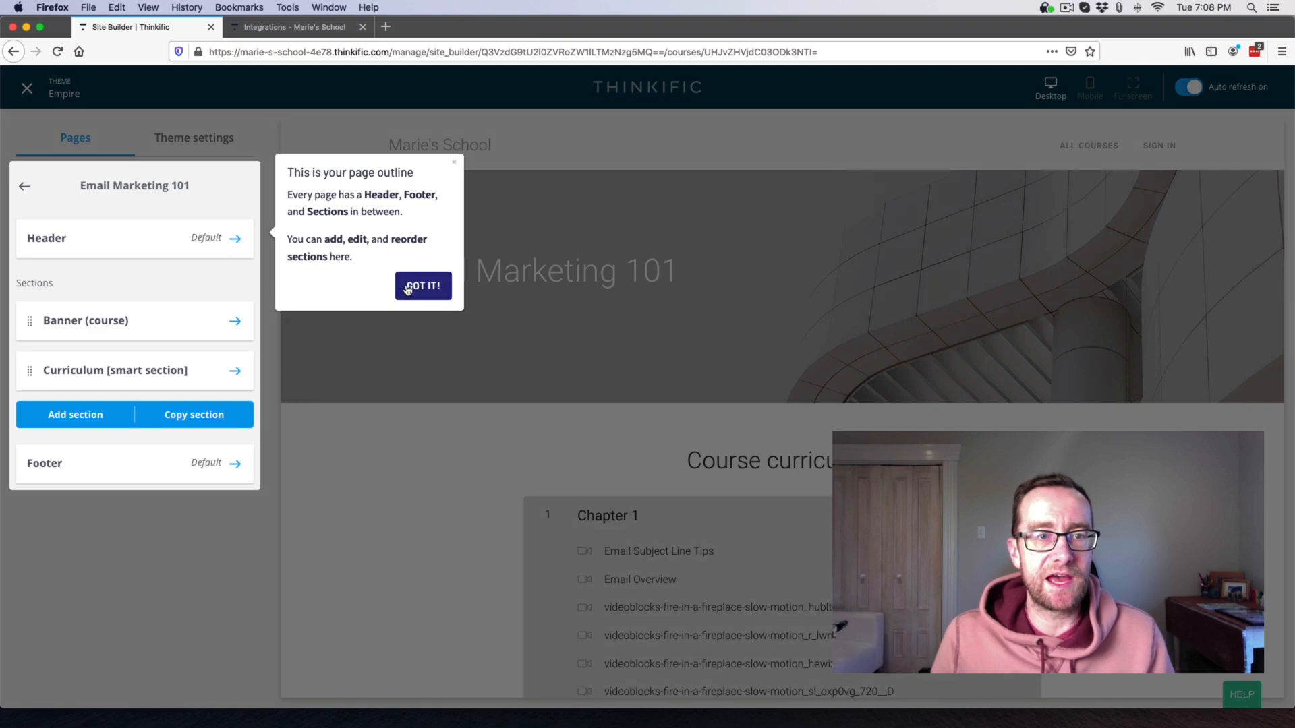
pyautogui.click(408, 289)
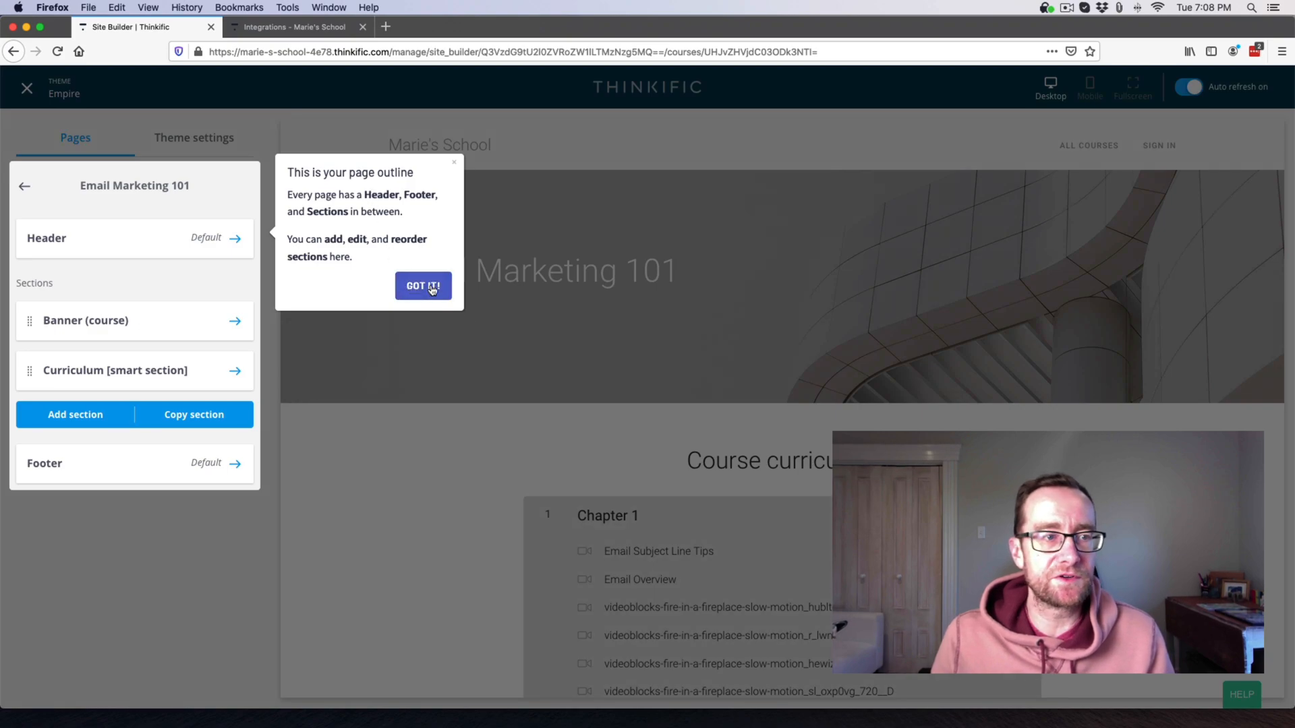
pyautogui.scroll(-5, 577, 361)
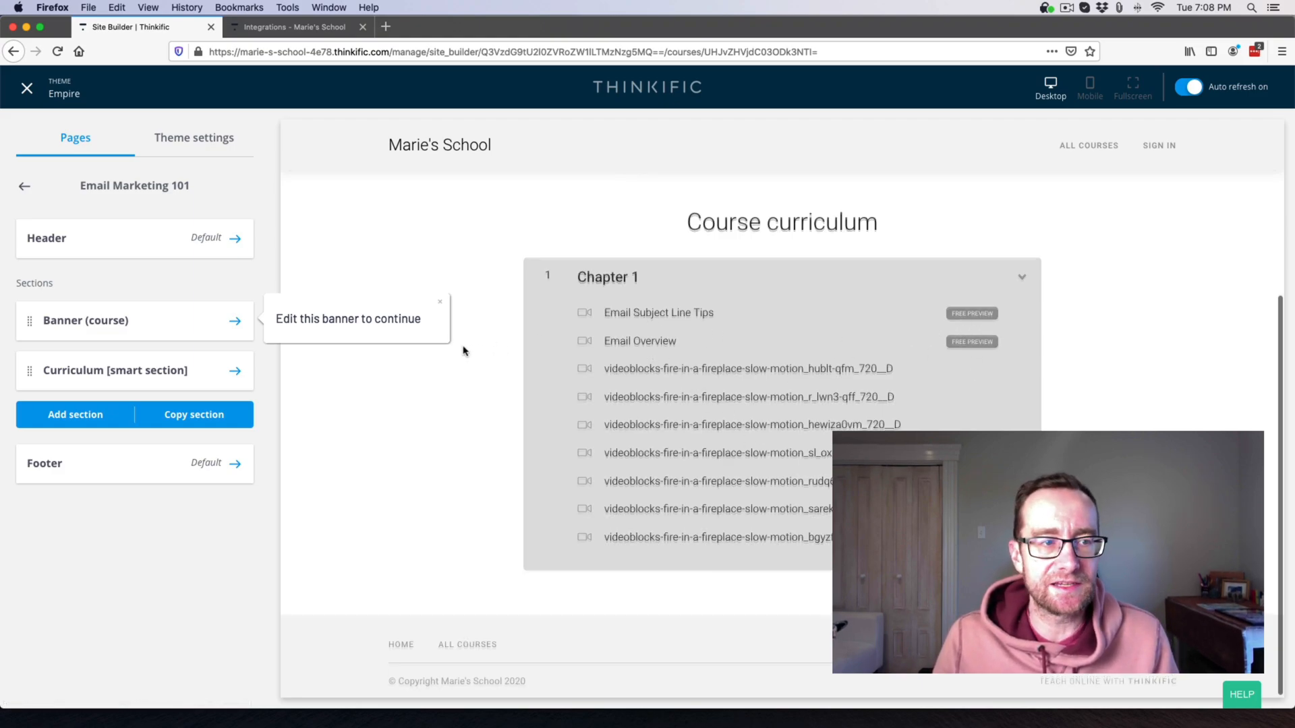
pyautogui.scroll(5, 463, 349)
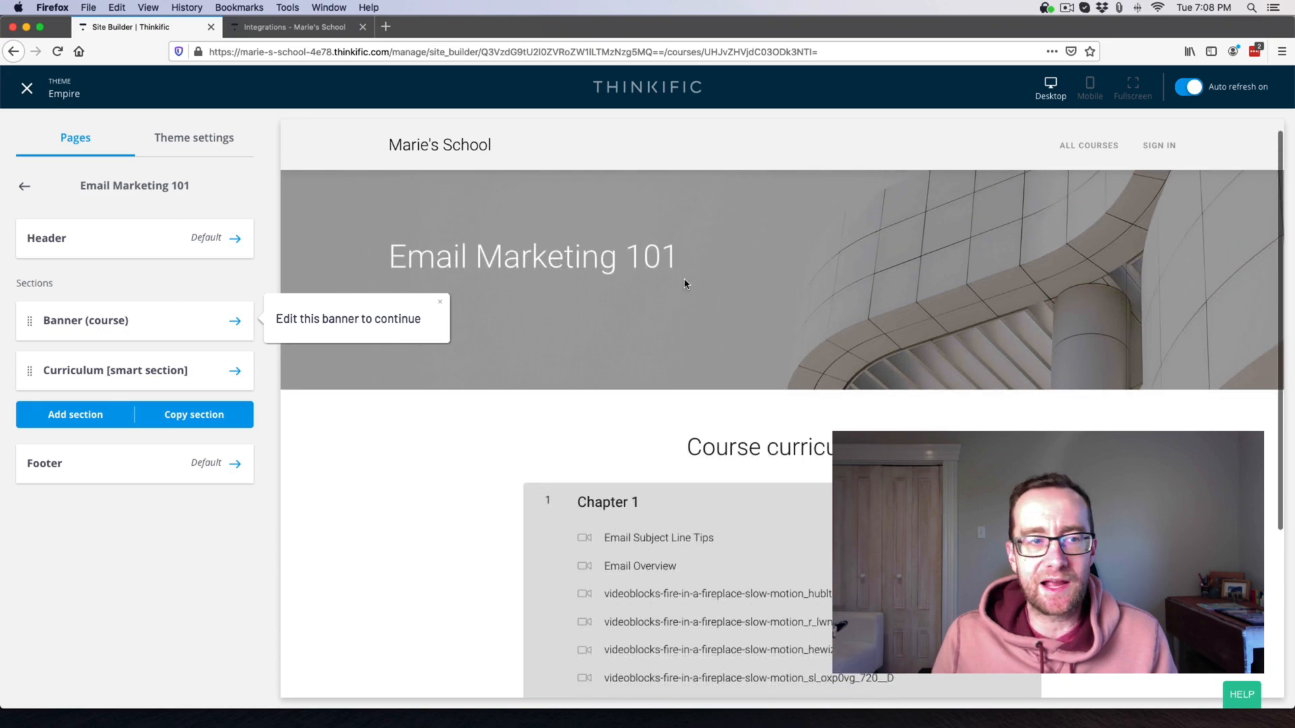
# Open the course Banner section settings with Hero image and Headings options expanded.
pyautogui.click(217, 321)
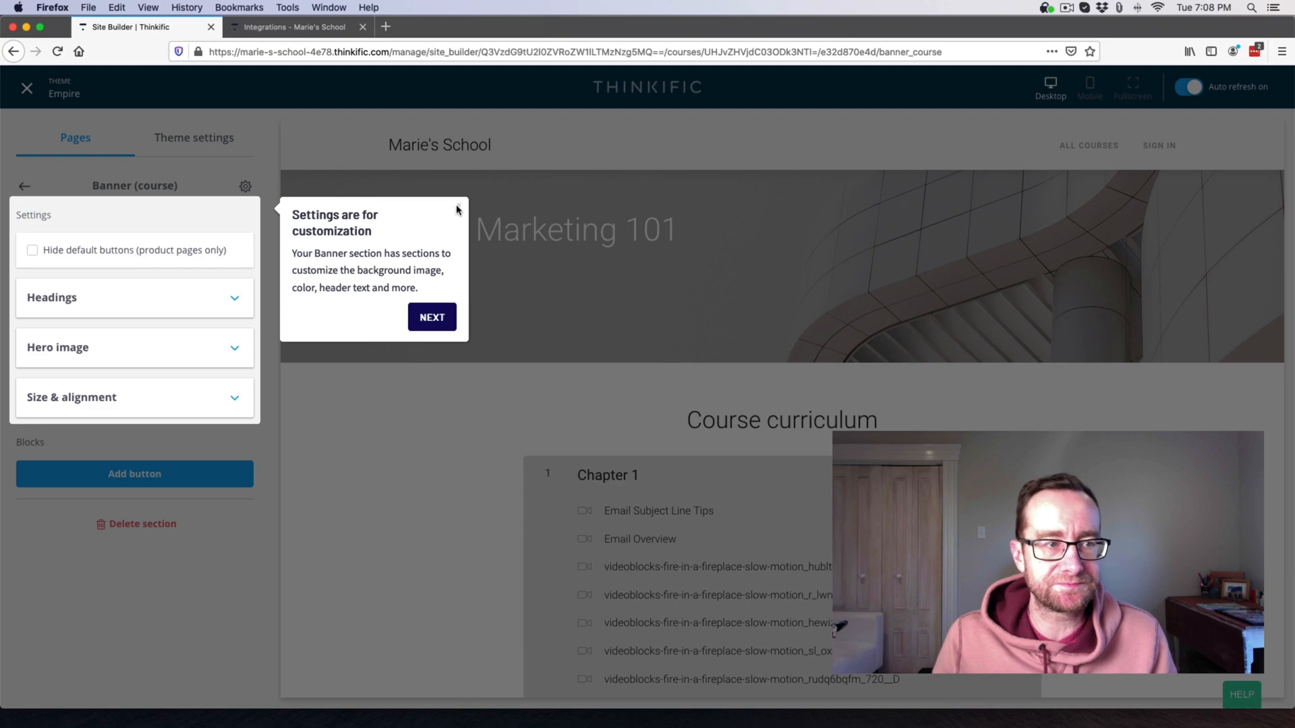
pyautogui.click(232, 352)
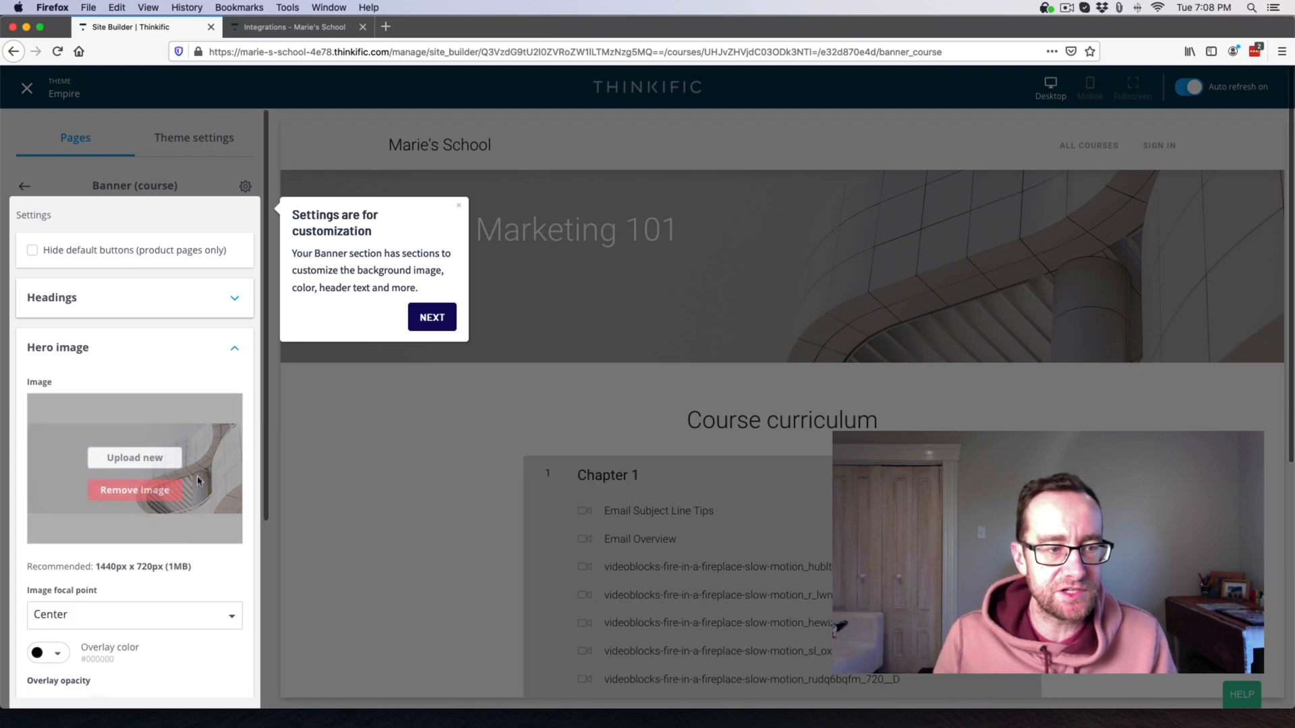
pyautogui.click(116, 306)
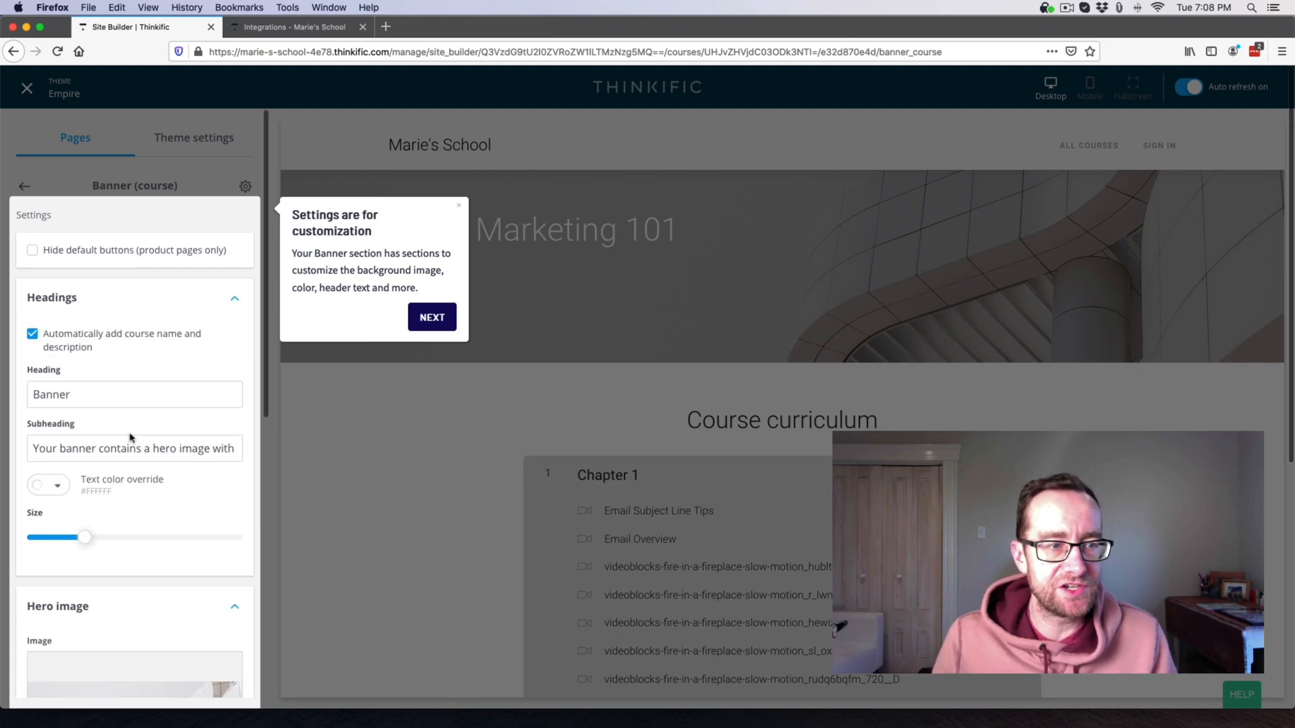
pyautogui.click(460, 209)
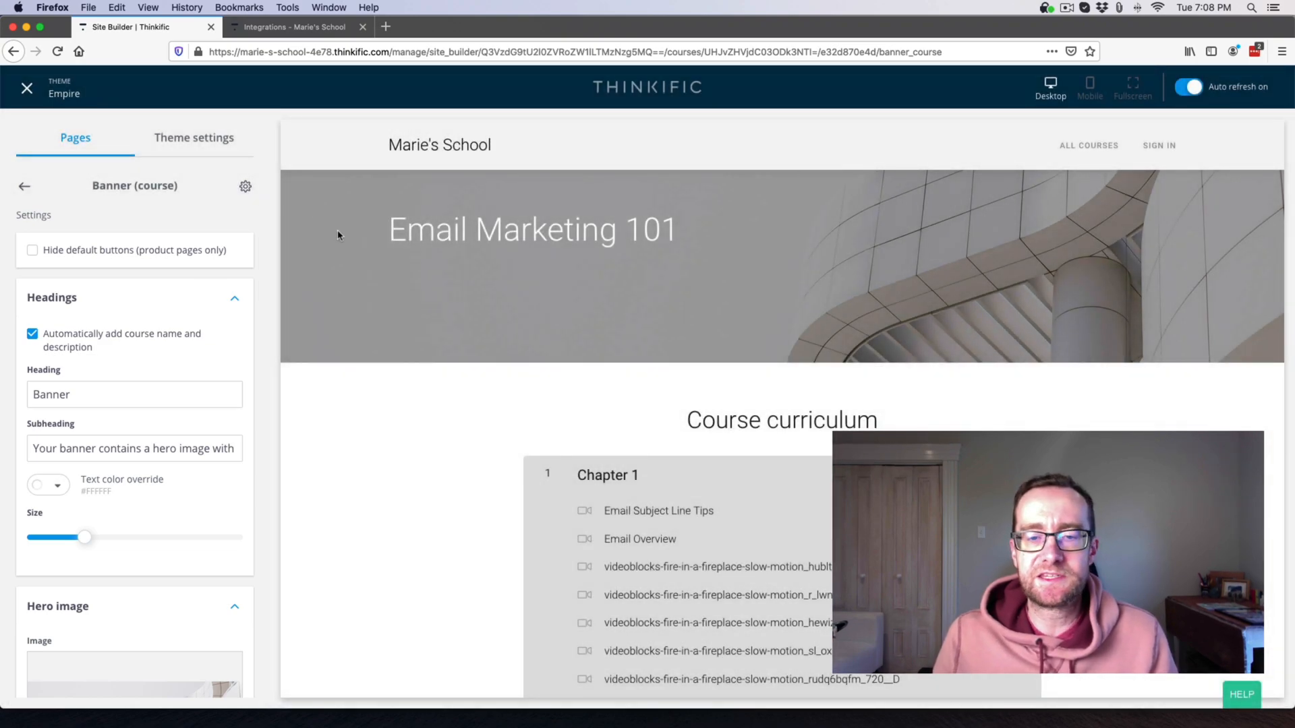
pyautogui.scroll(-7, 187, 321)
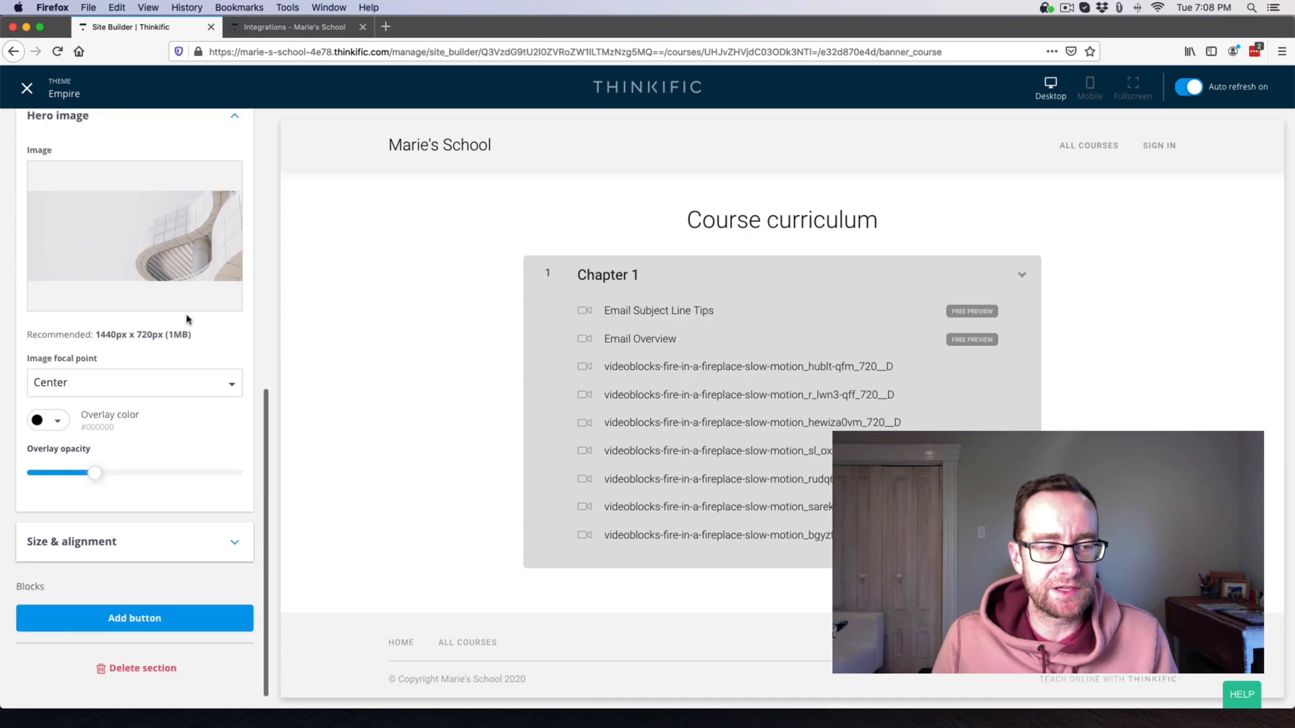
pyautogui.scroll(7, 187, 319)
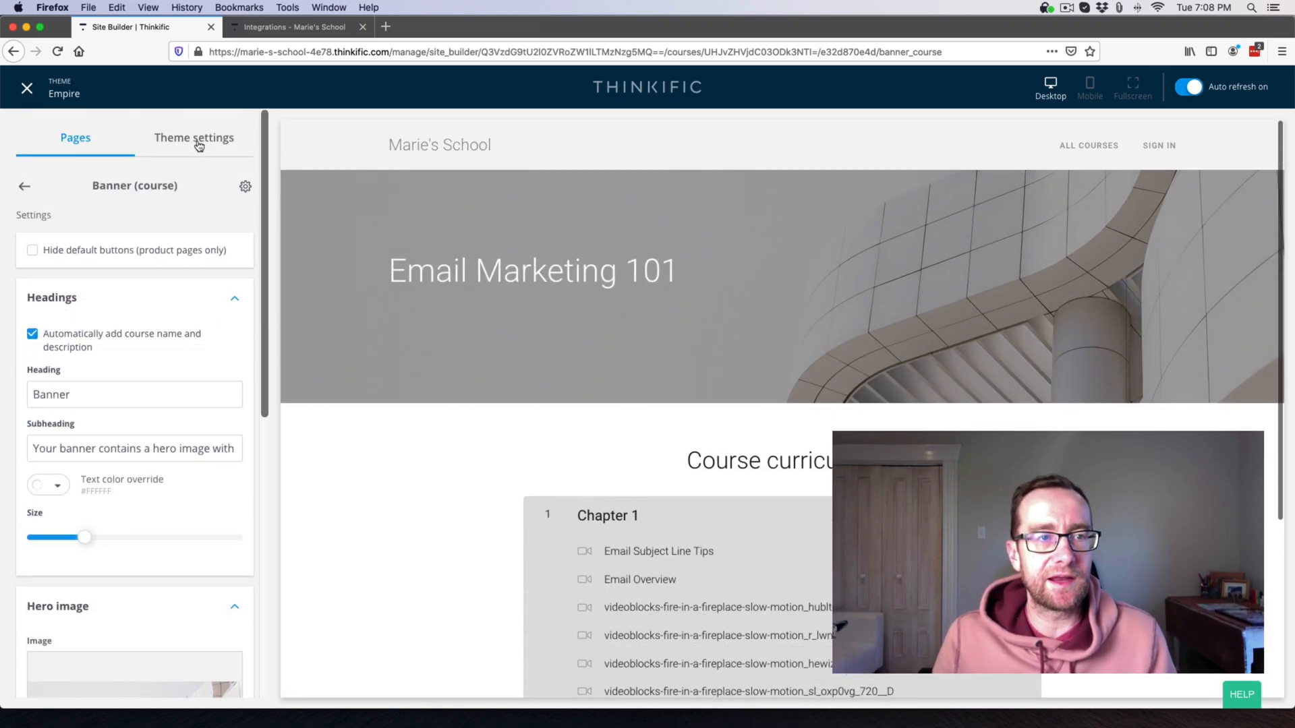
# Try the Halo, Jet and Spark theme styles on the site.
pyautogui.click(197, 144)
pyautogui.click(179, 191)
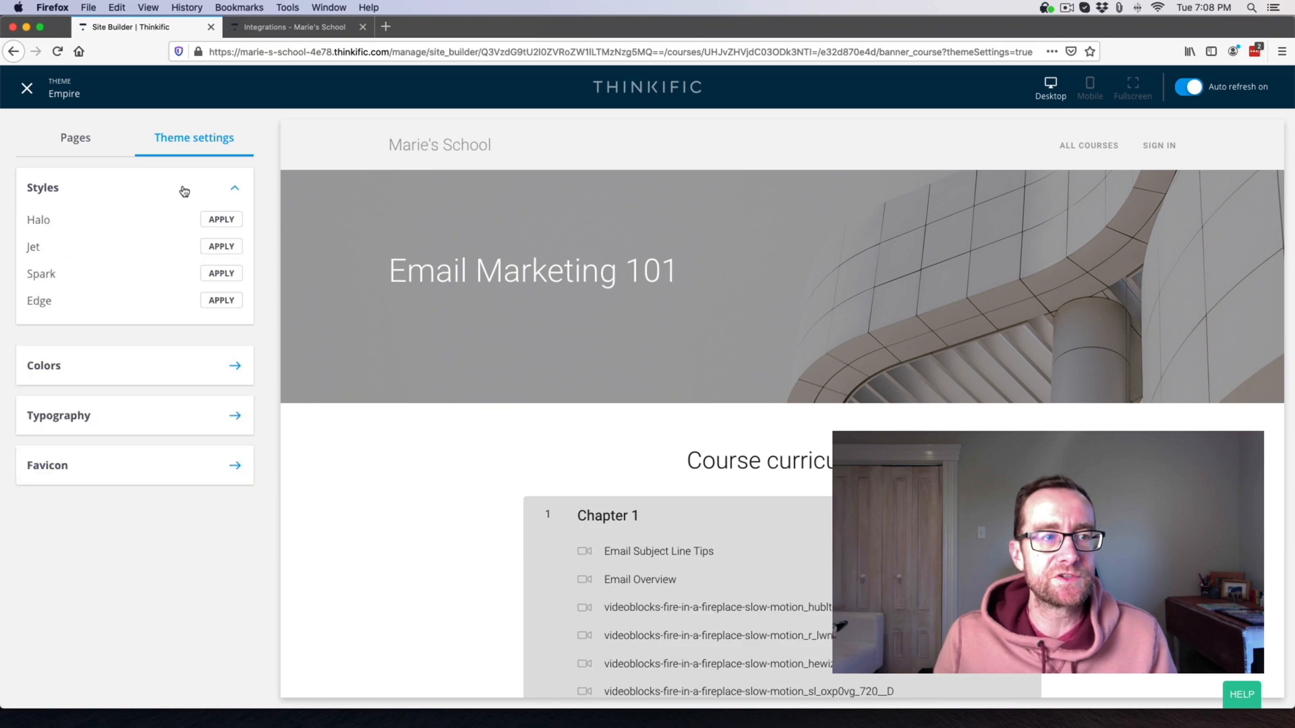
pyautogui.click(222, 221)
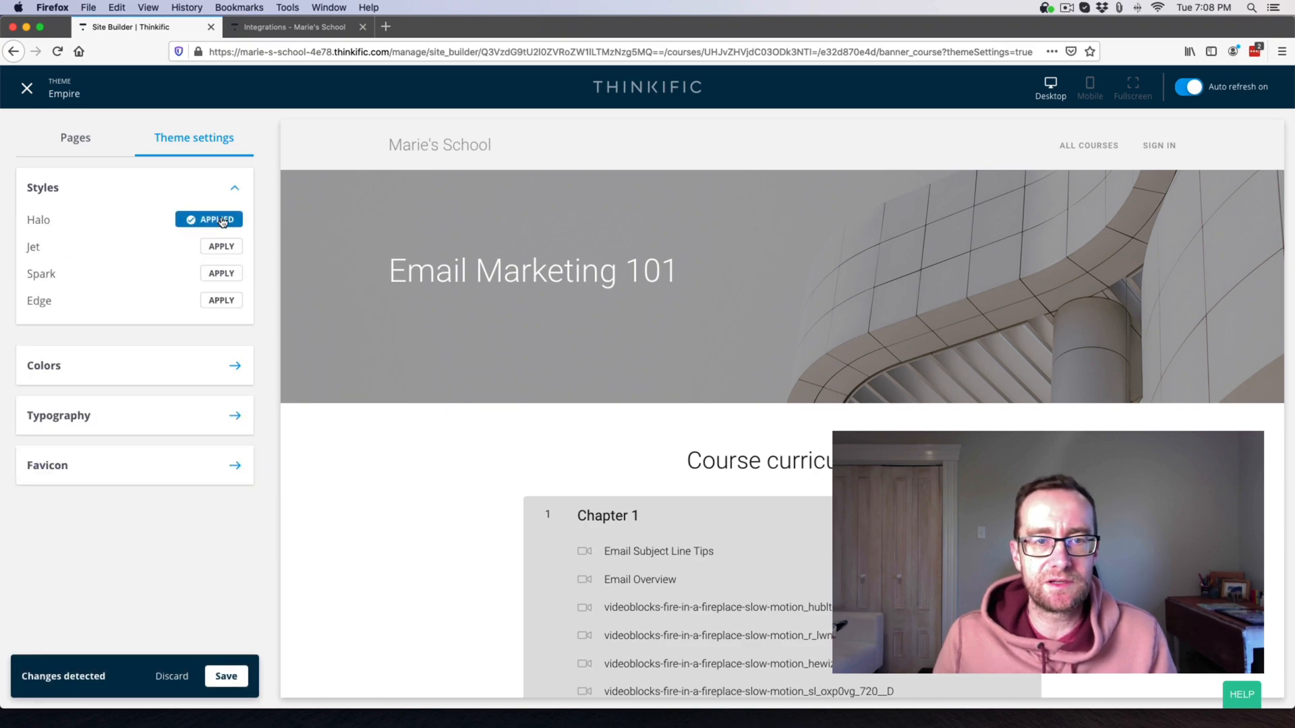
pyautogui.click(221, 246)
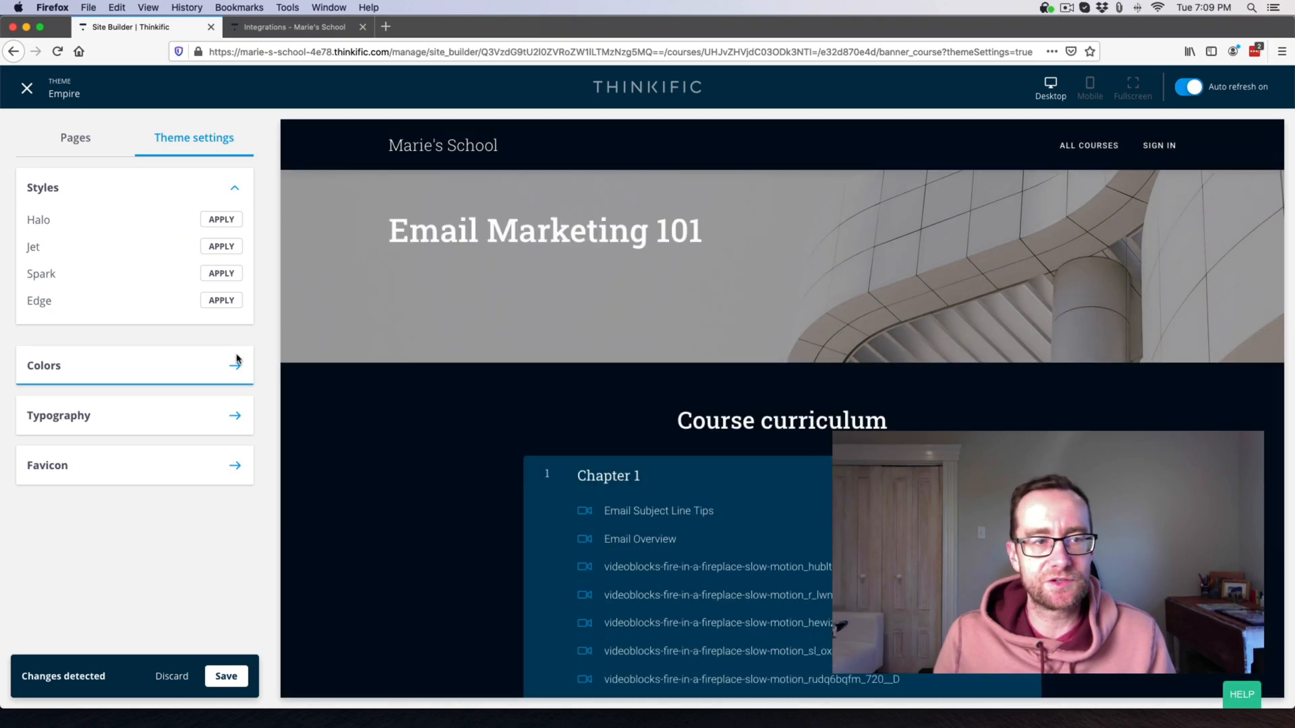
pyautogui.click(222, 274)
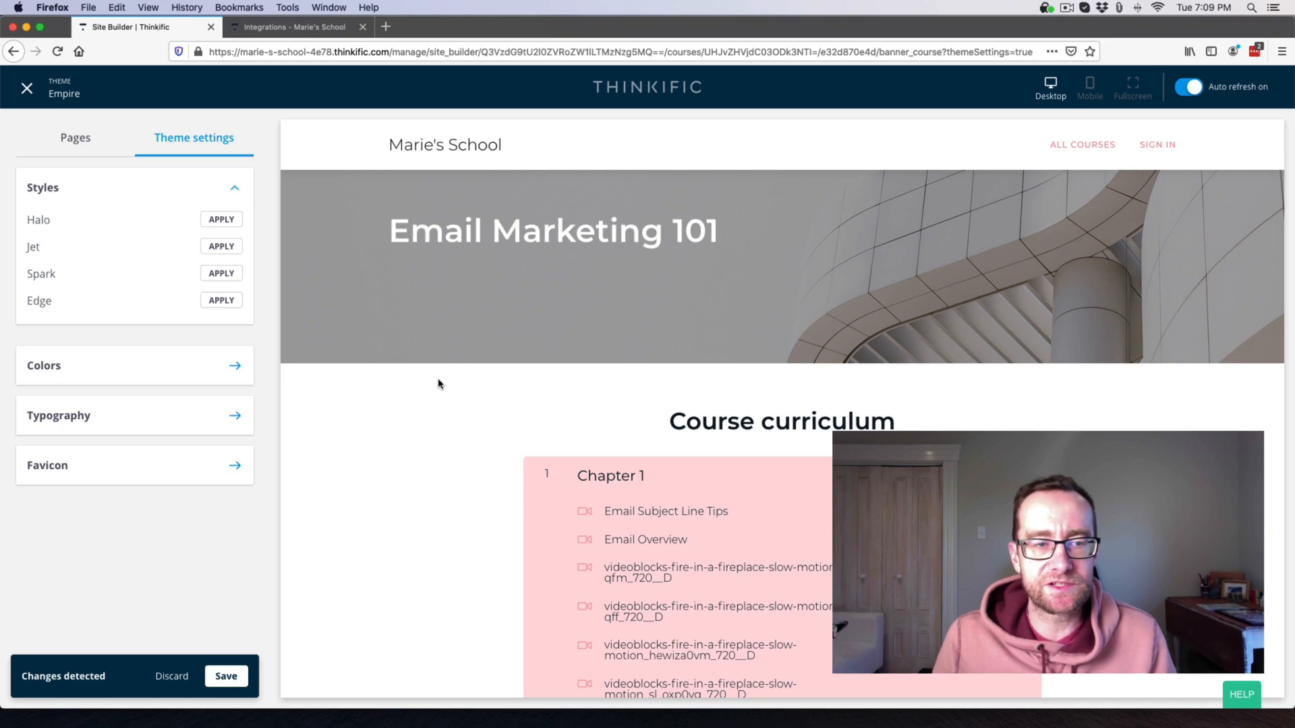
# Set the theme's heading font to Raleway, save, and exit the theme editor.
pyautogui.click(229, 417)
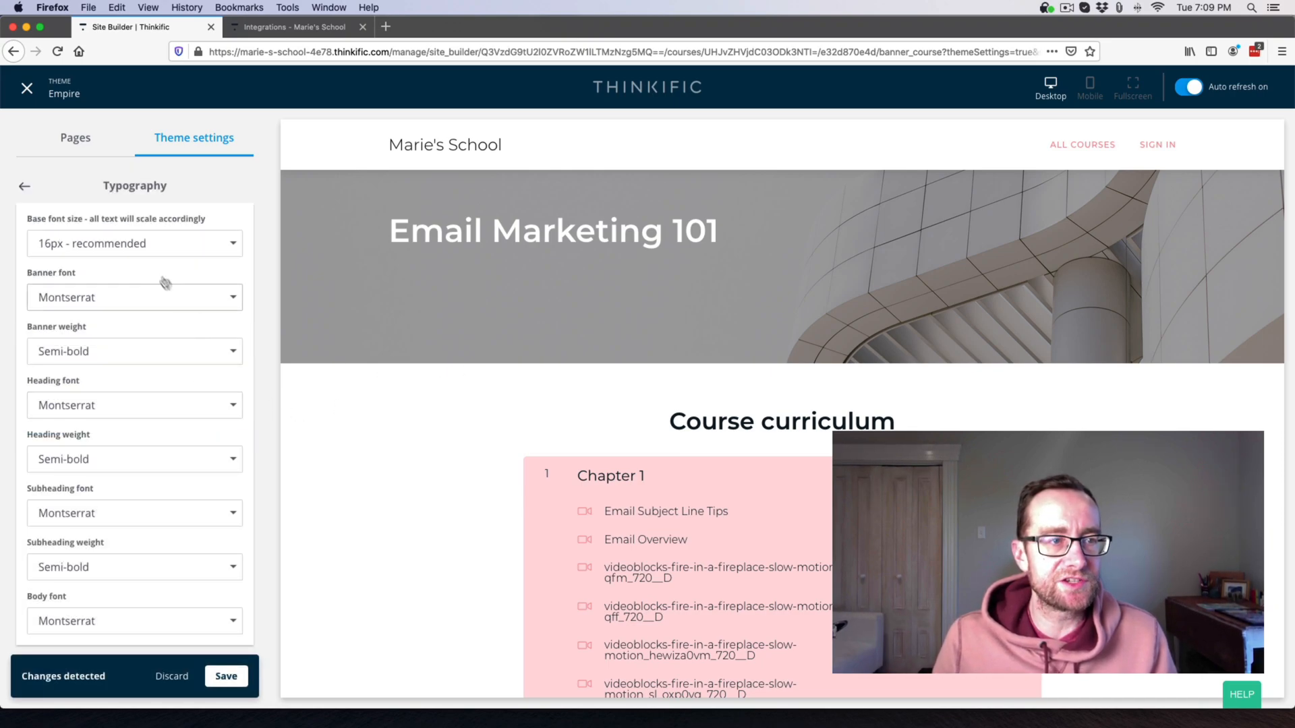
pyautogui.click(157, 309)
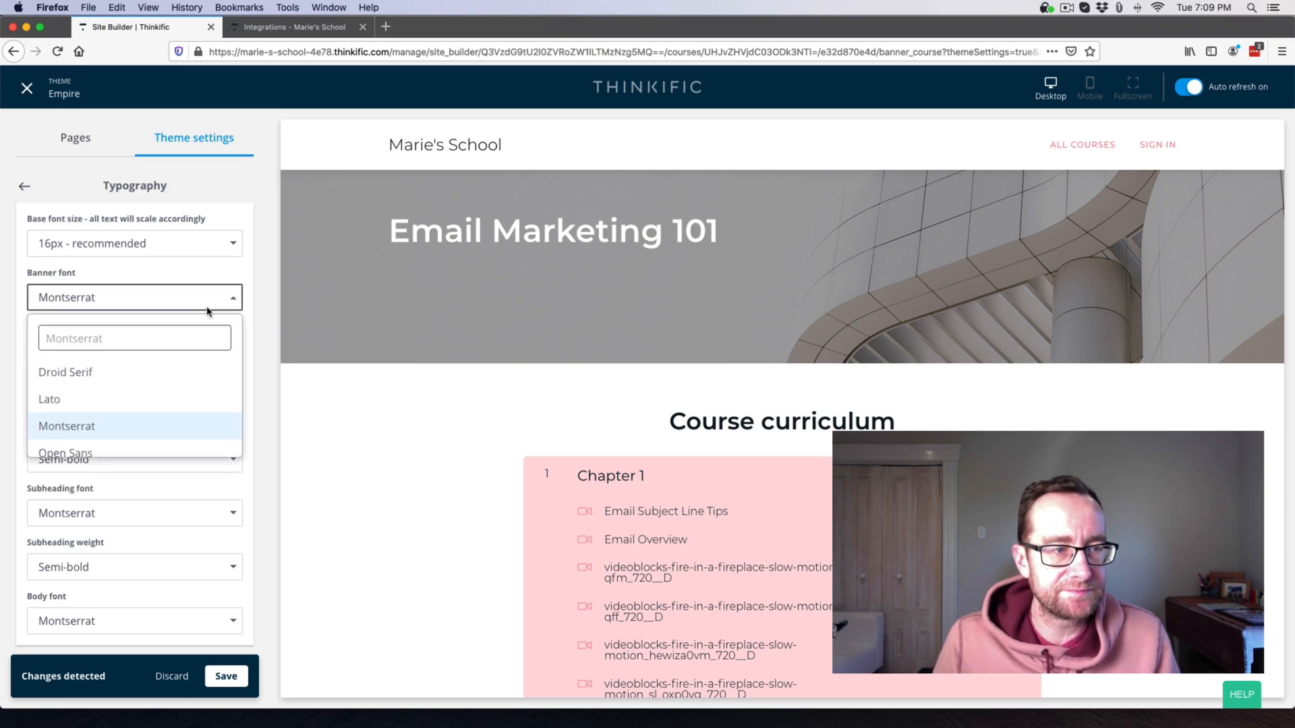
pyautogui.click(246, 304)
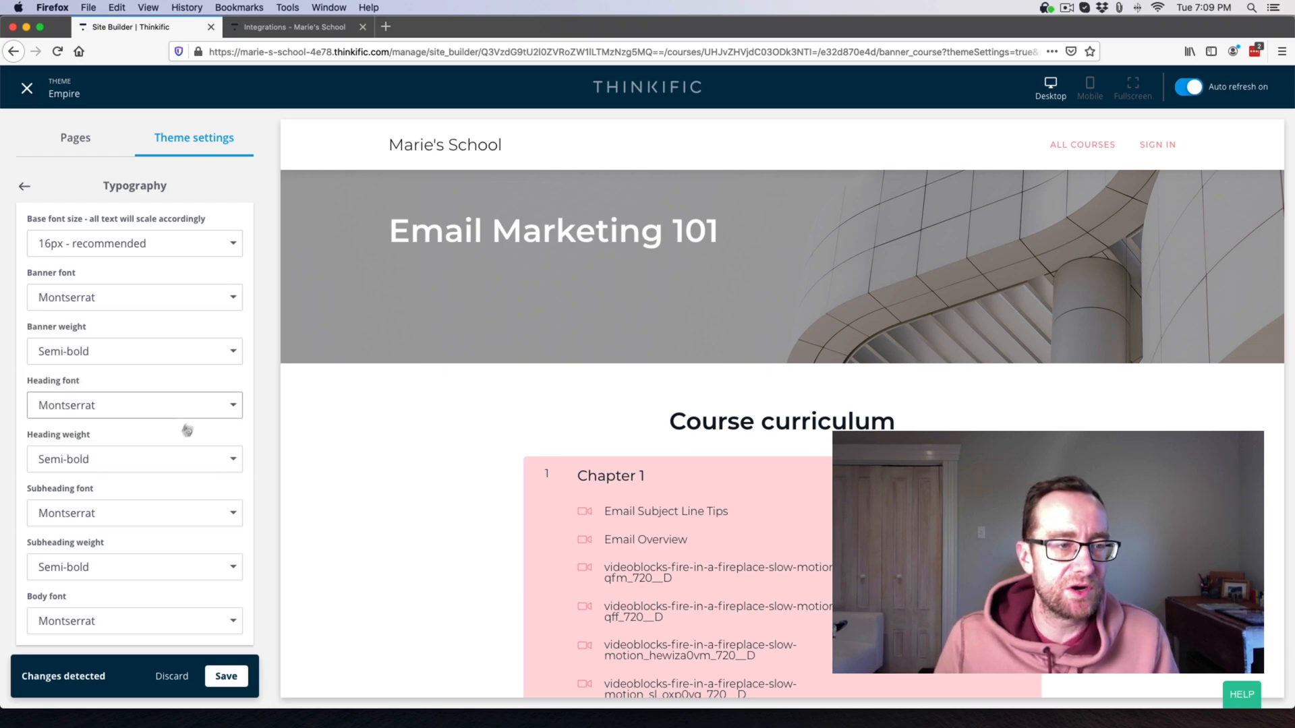
pyautogui.click(155, 409)
pyautogui.scroll(-2, 141, 499)
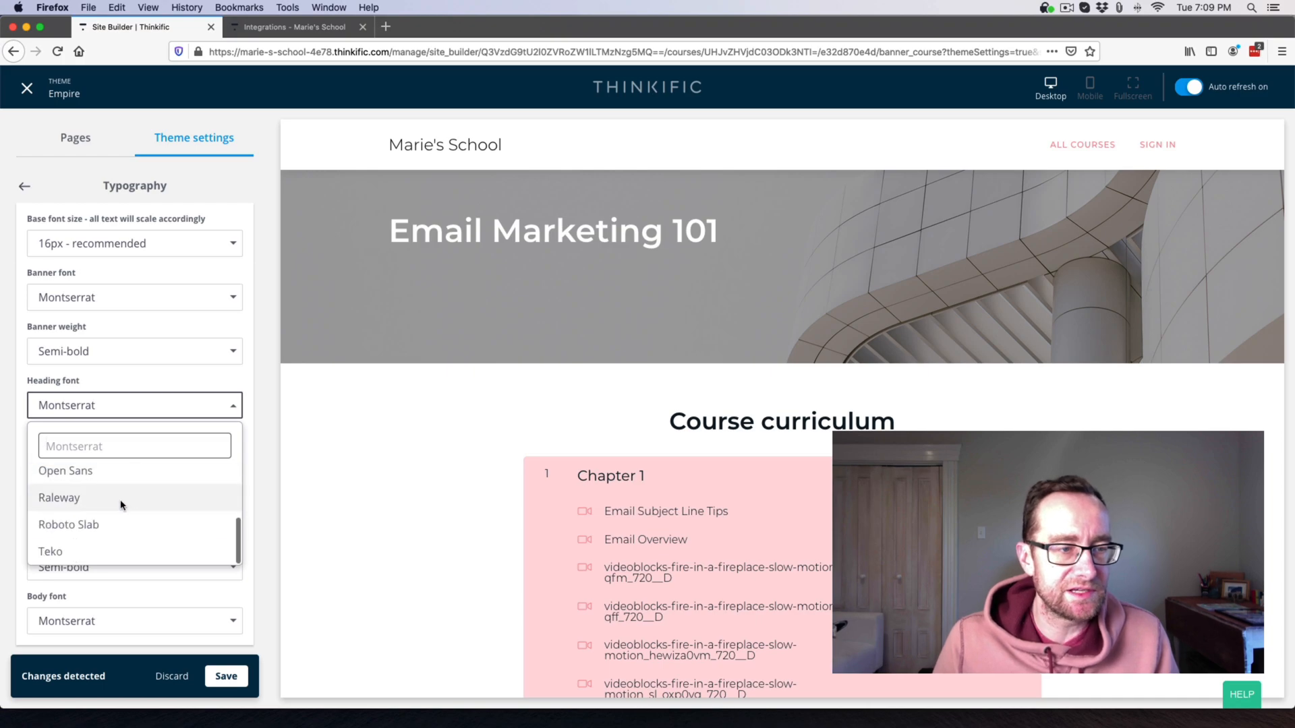
pyautogui.click(120, 500)
pyautogui.click(228, 680)
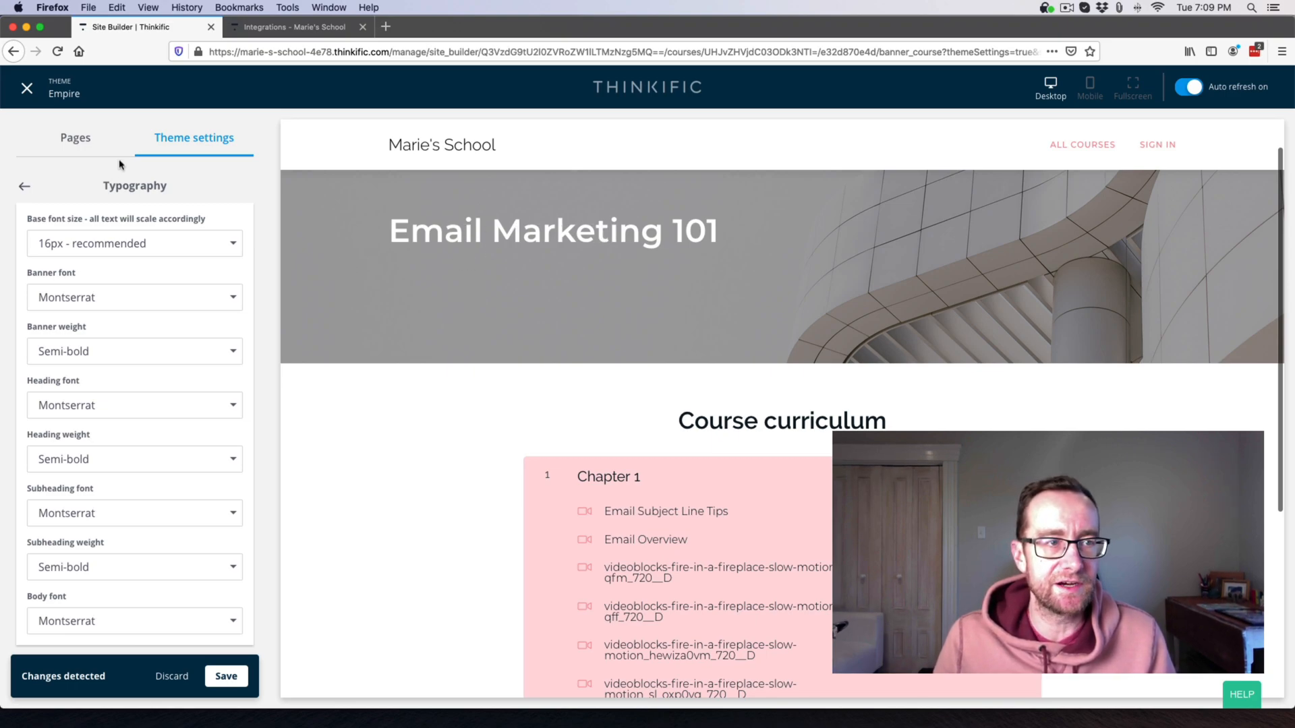
pyautogui.click(27, 90)
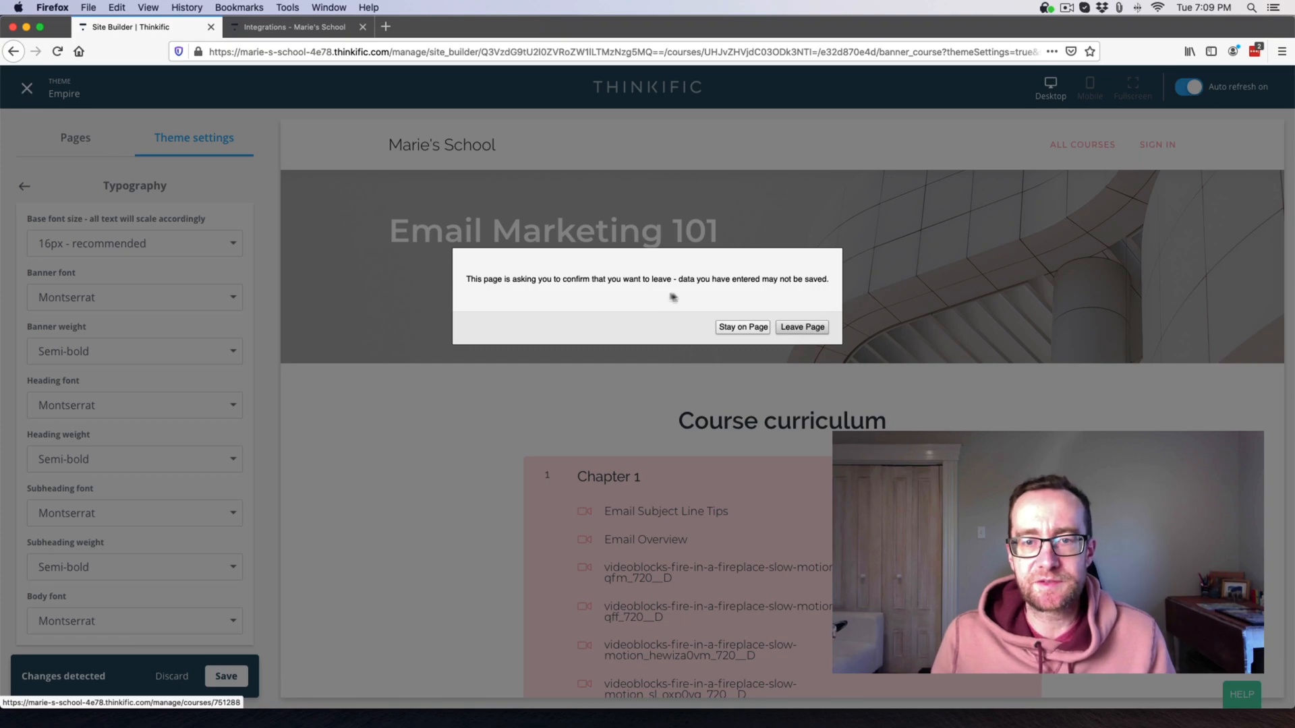
# Leave the site builder and browse Courses, Categories, Instructors and the New Instructor form.
pyautogui.click(802, 328)
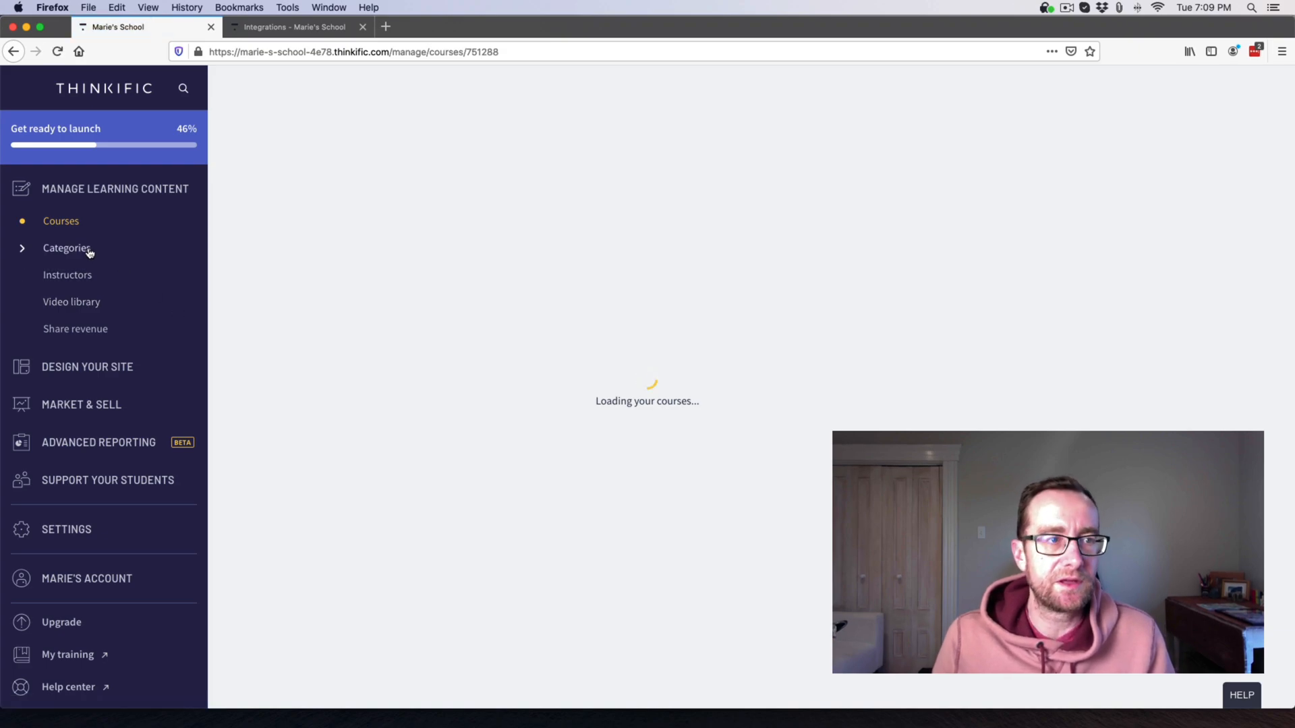
pyautogui.click(30, 92)
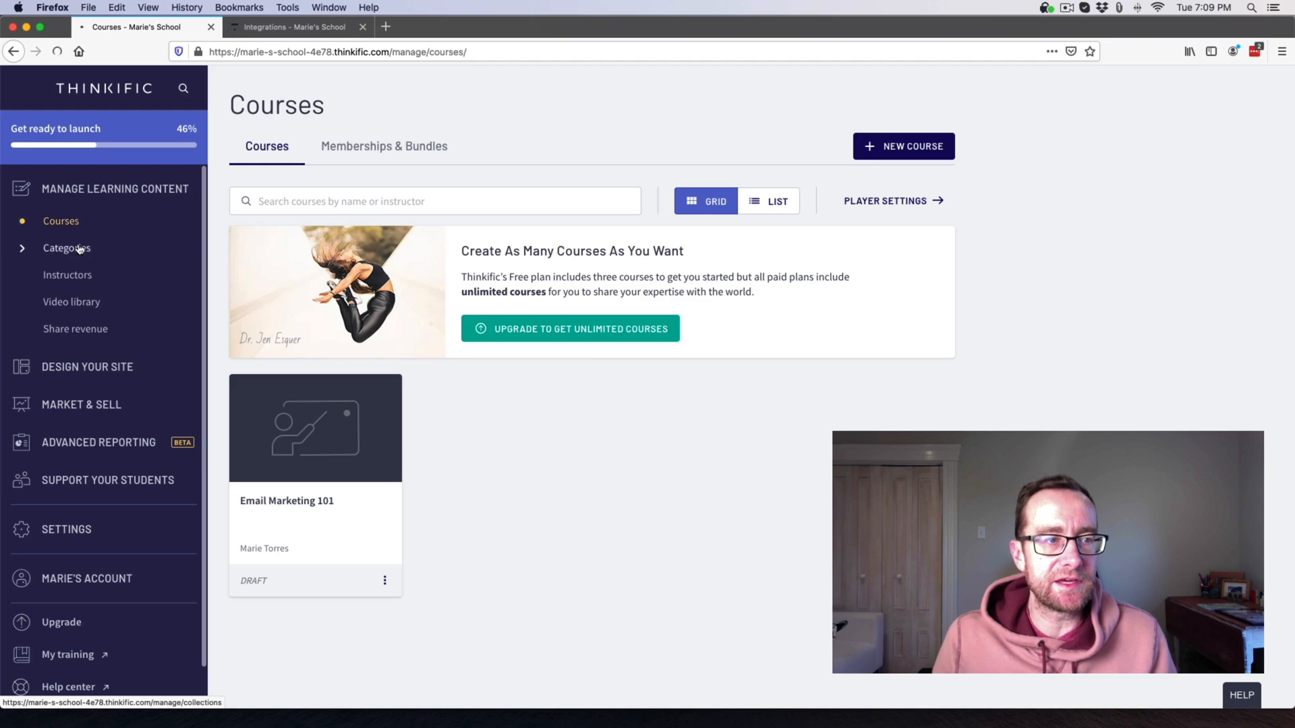
pyautogui.click(77, 249)
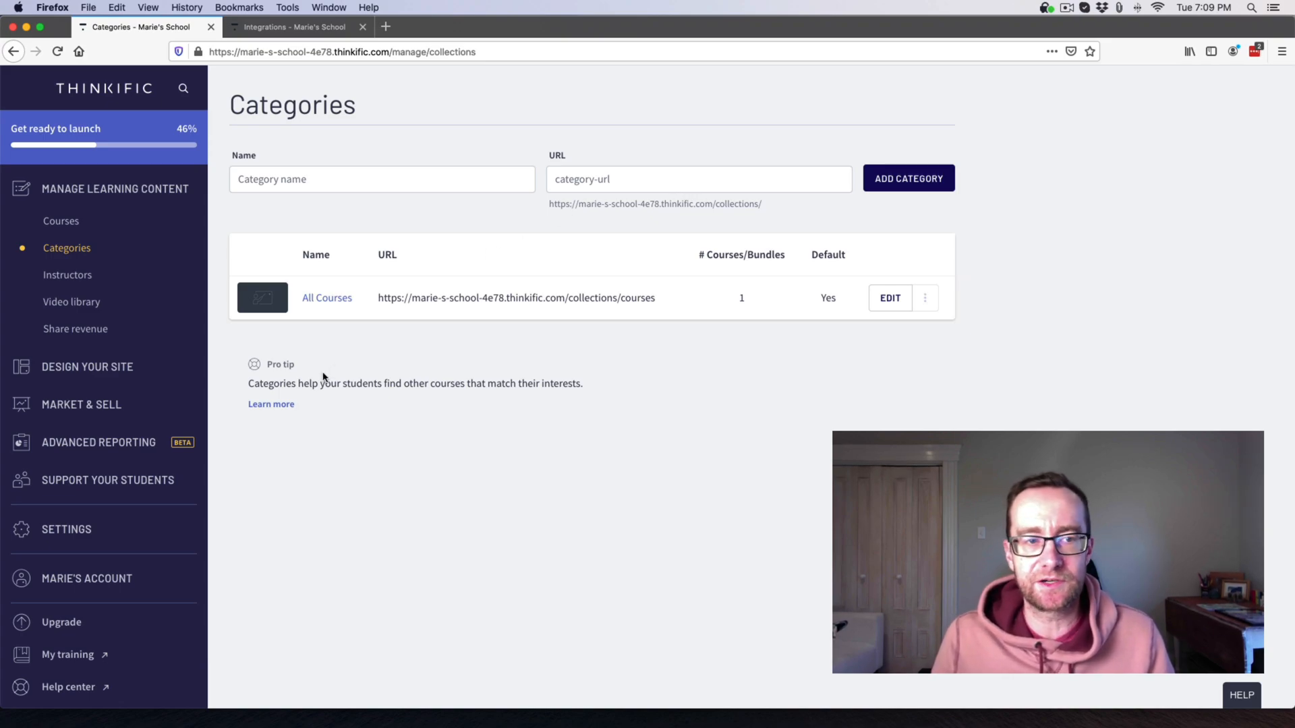
pyautogui.click(68, 276)
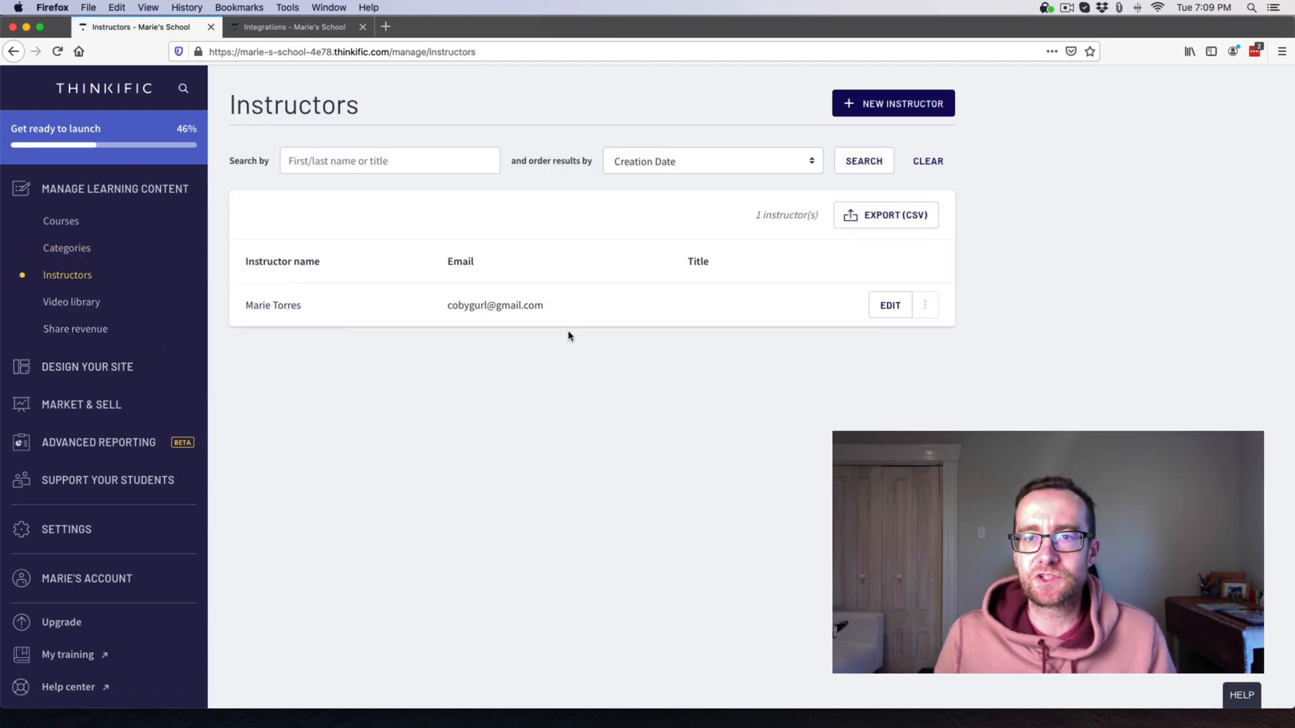
pyautogui.click(903, 106)
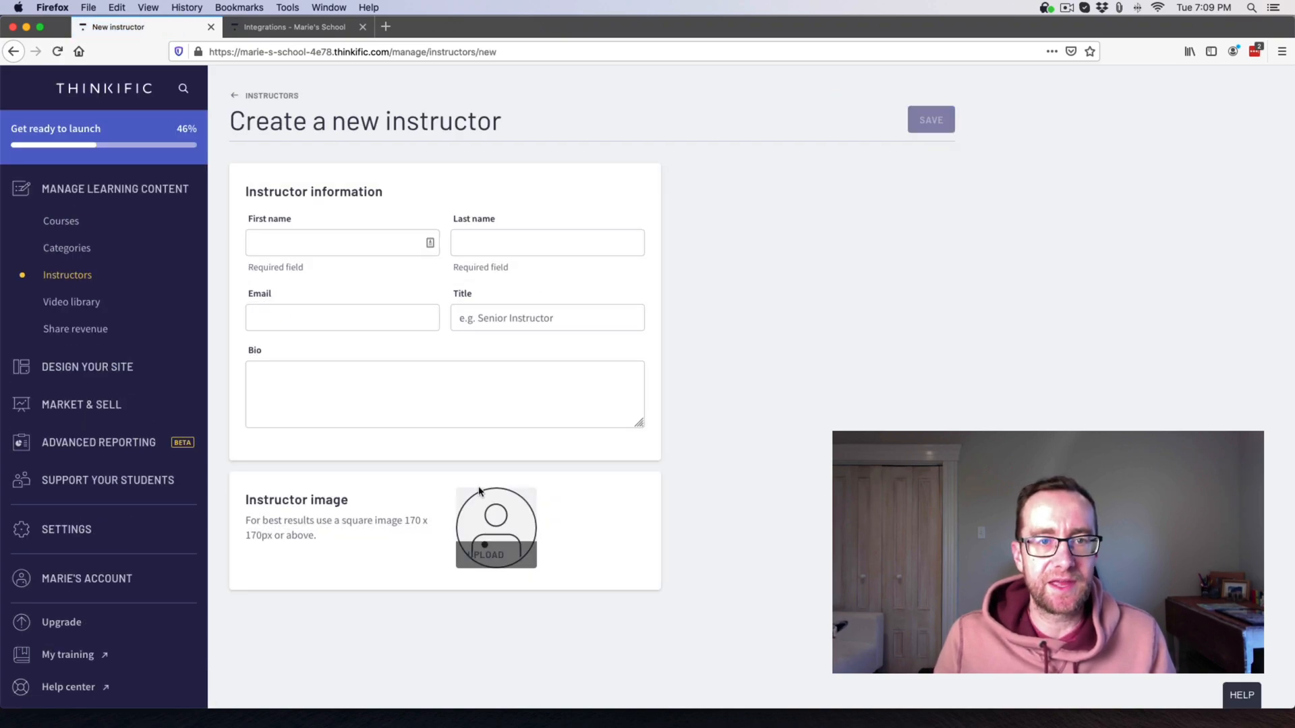
# Look through the Video library and the Share revenue page about course contributors.
pyautogui.click(103, 306)
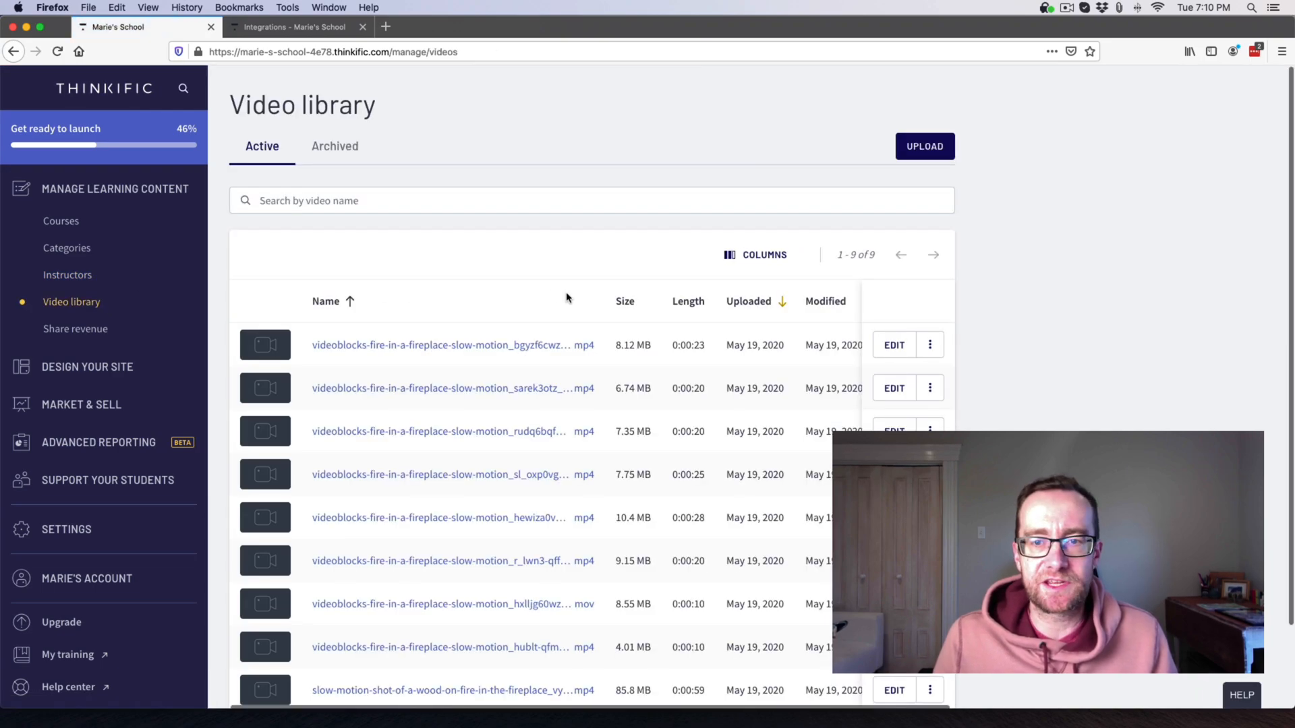
pyautogui.scroll(-3, 442, 247)
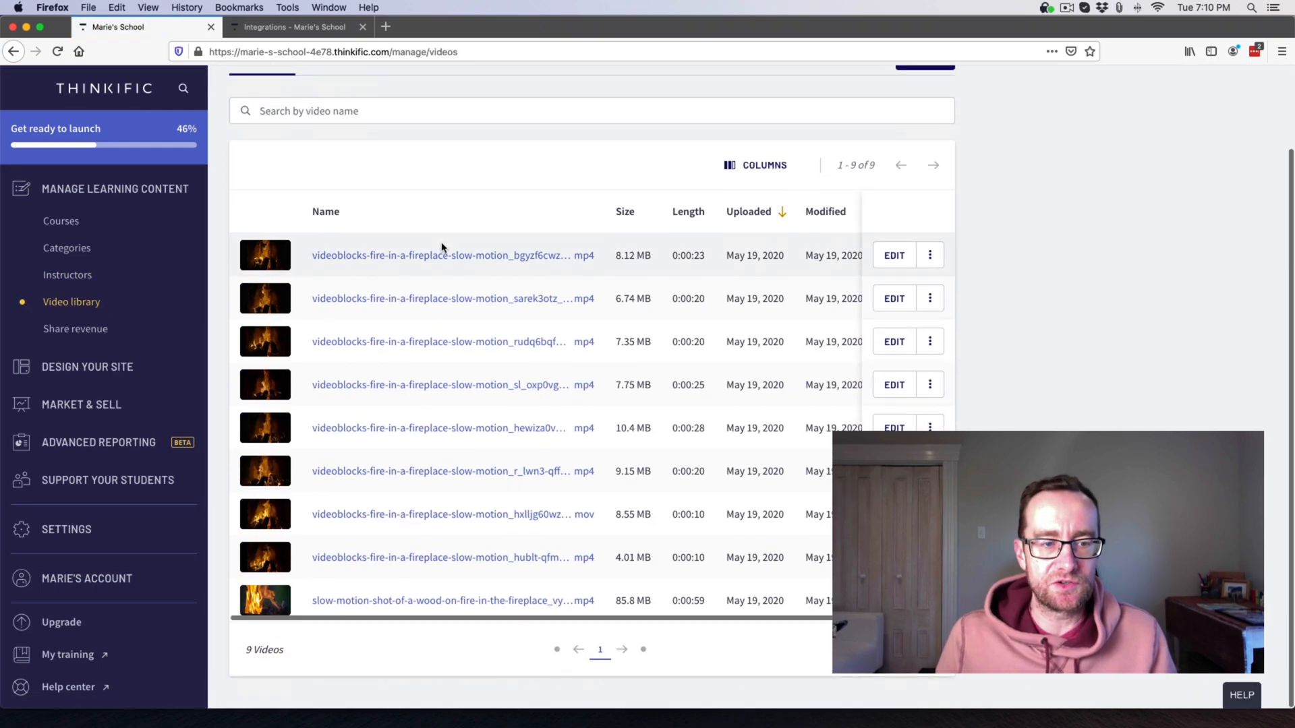
pyautogui.scroll(3, 442, 247)
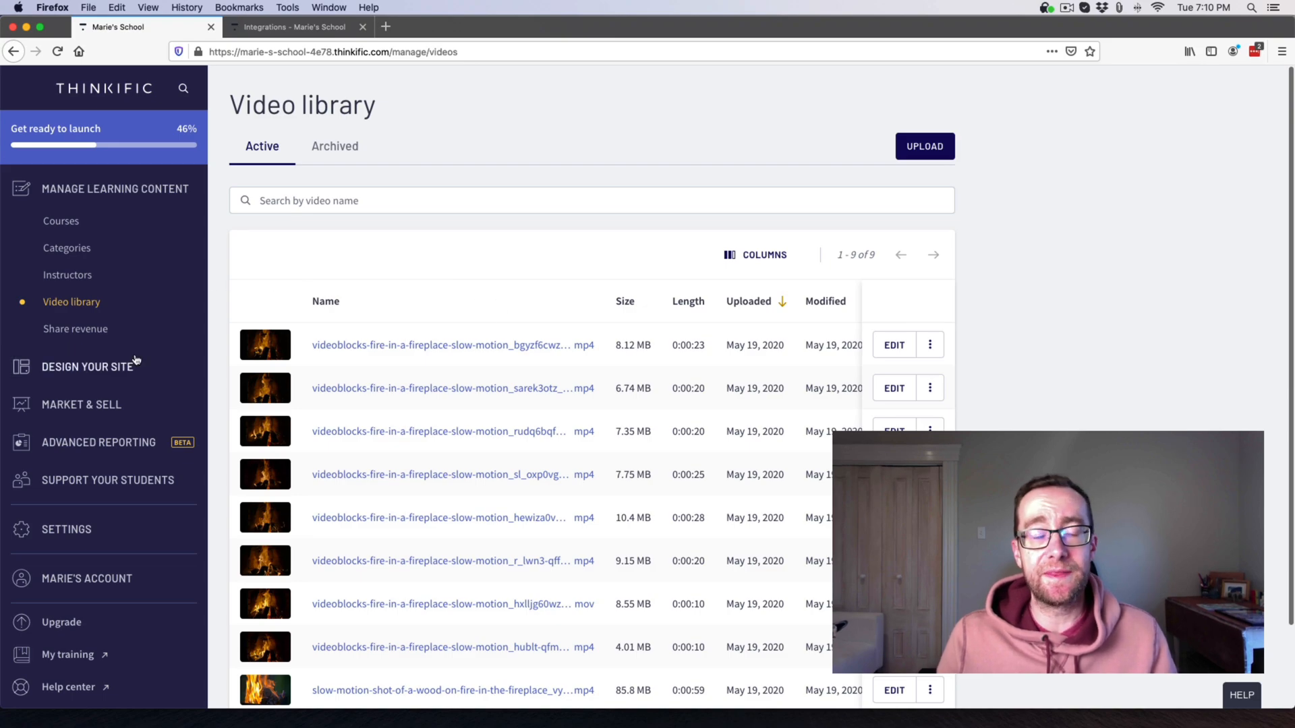
pyautogui.click(95, 335)
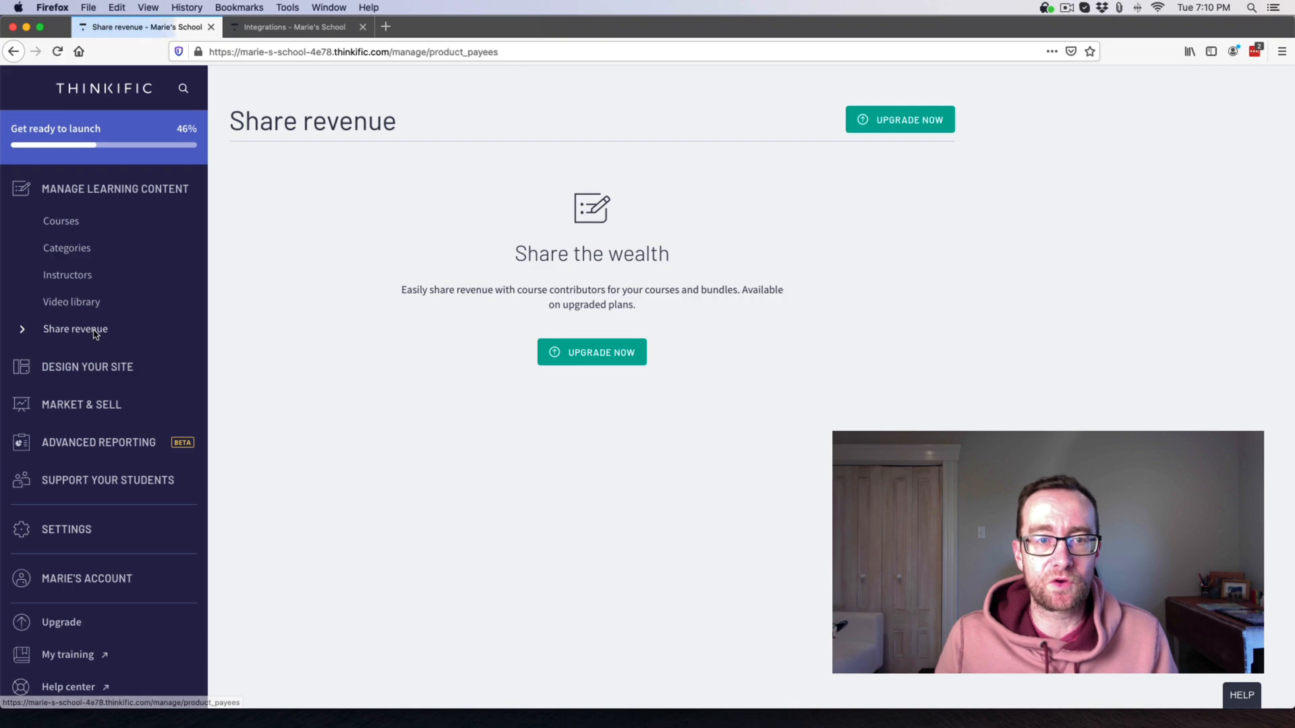
pyautogui.moveTo(602, 290); pyautogui.dragTo(530, 290)
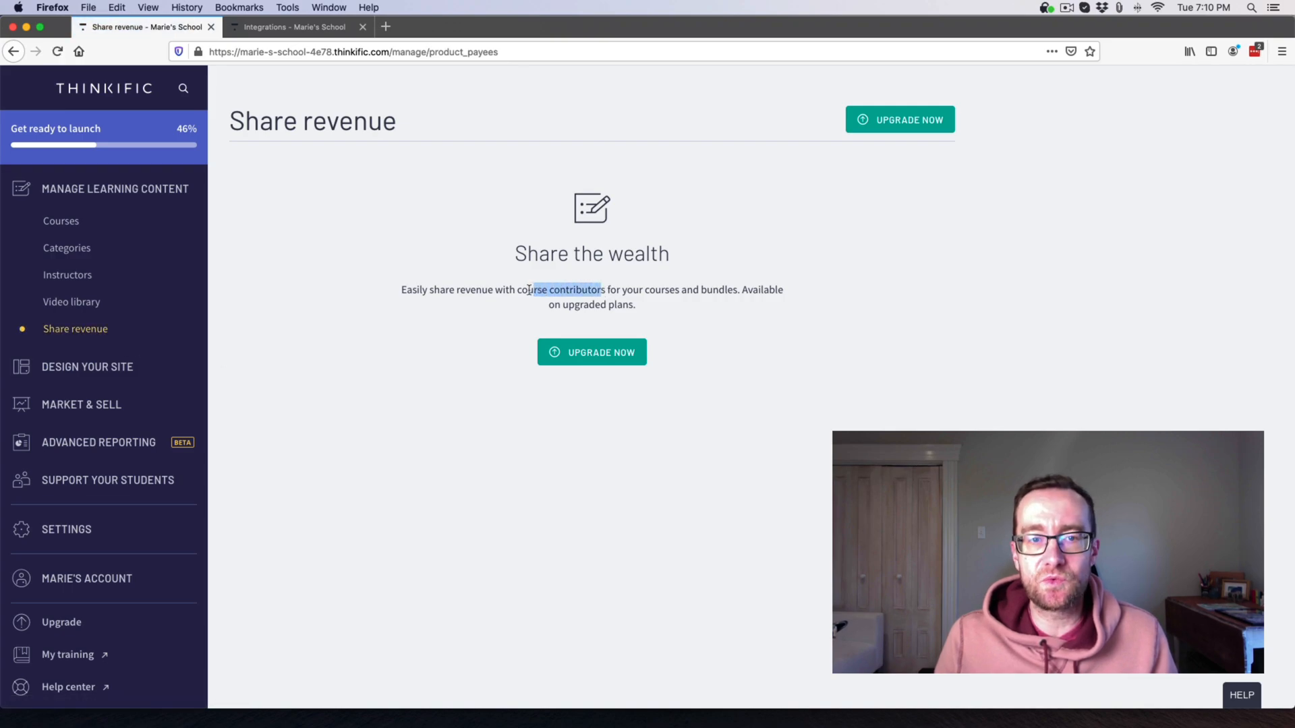
pyautogui.click(519, 290)
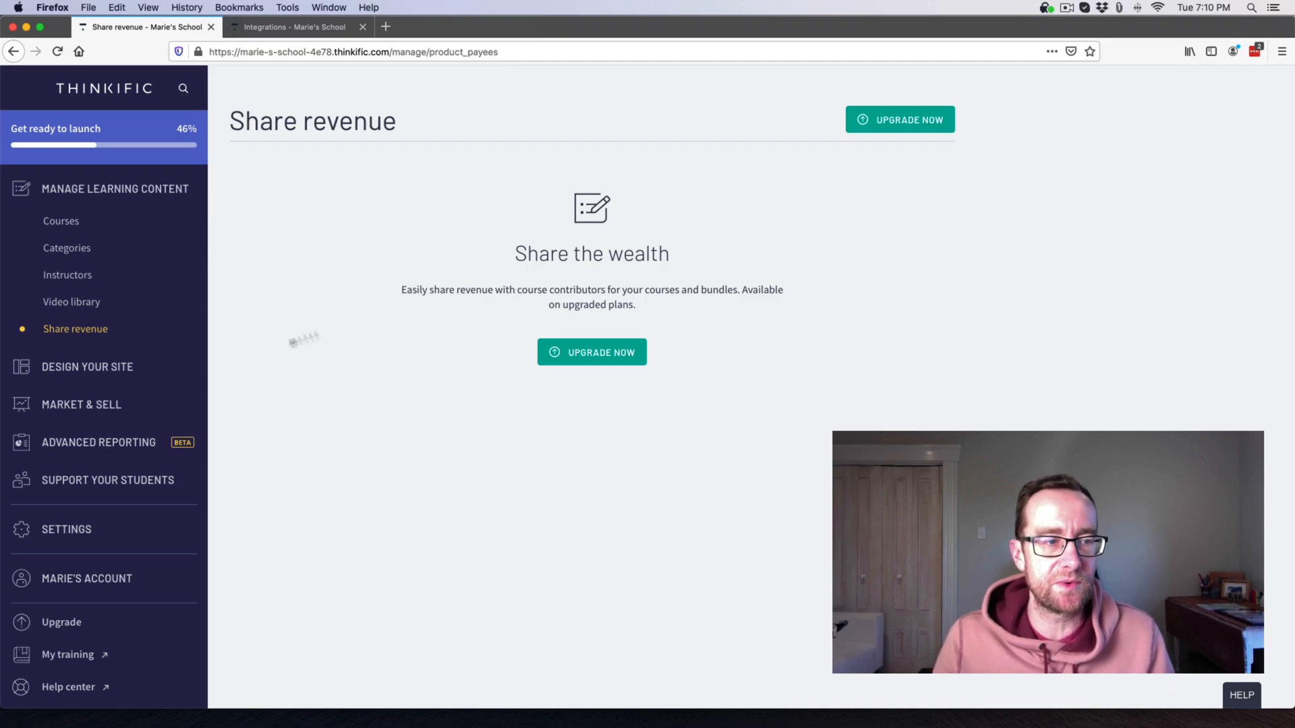
# Glance at the site design builder, then browse Affiliates and Integrations under Market & Sell.
pyautogui.click(95, 373)
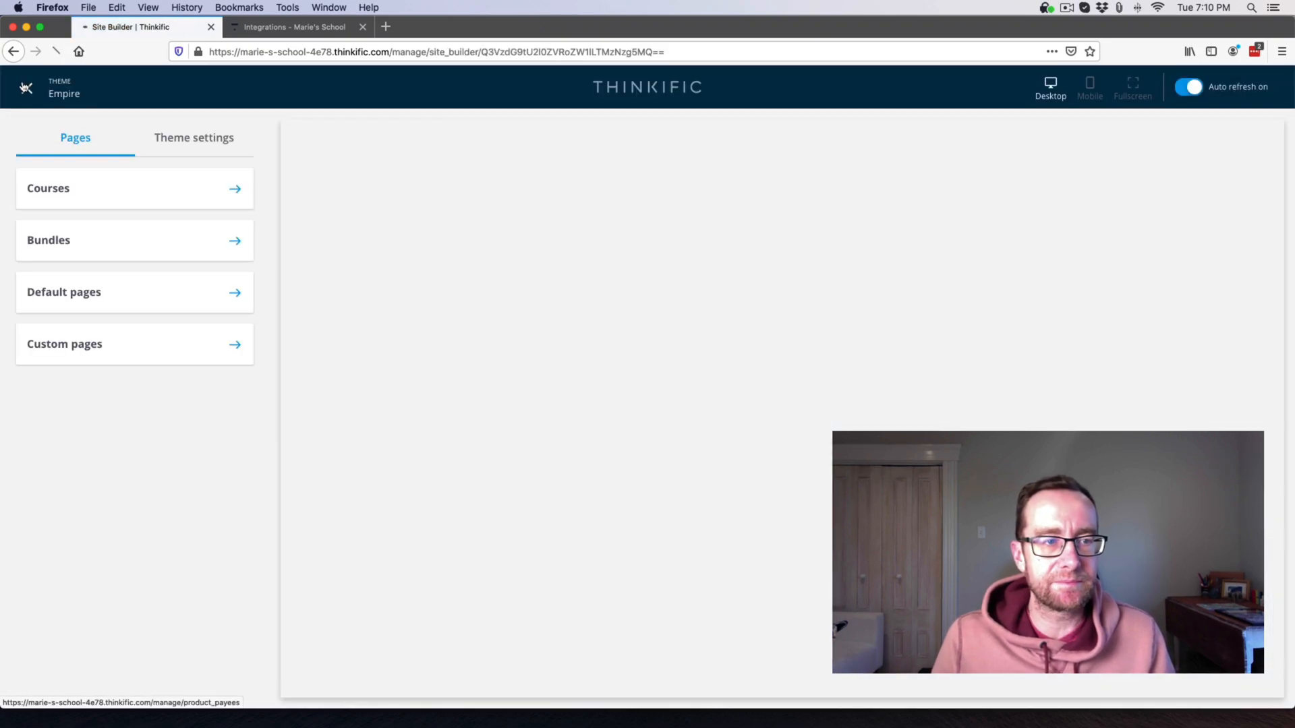
pyautogui.click(25, 88)
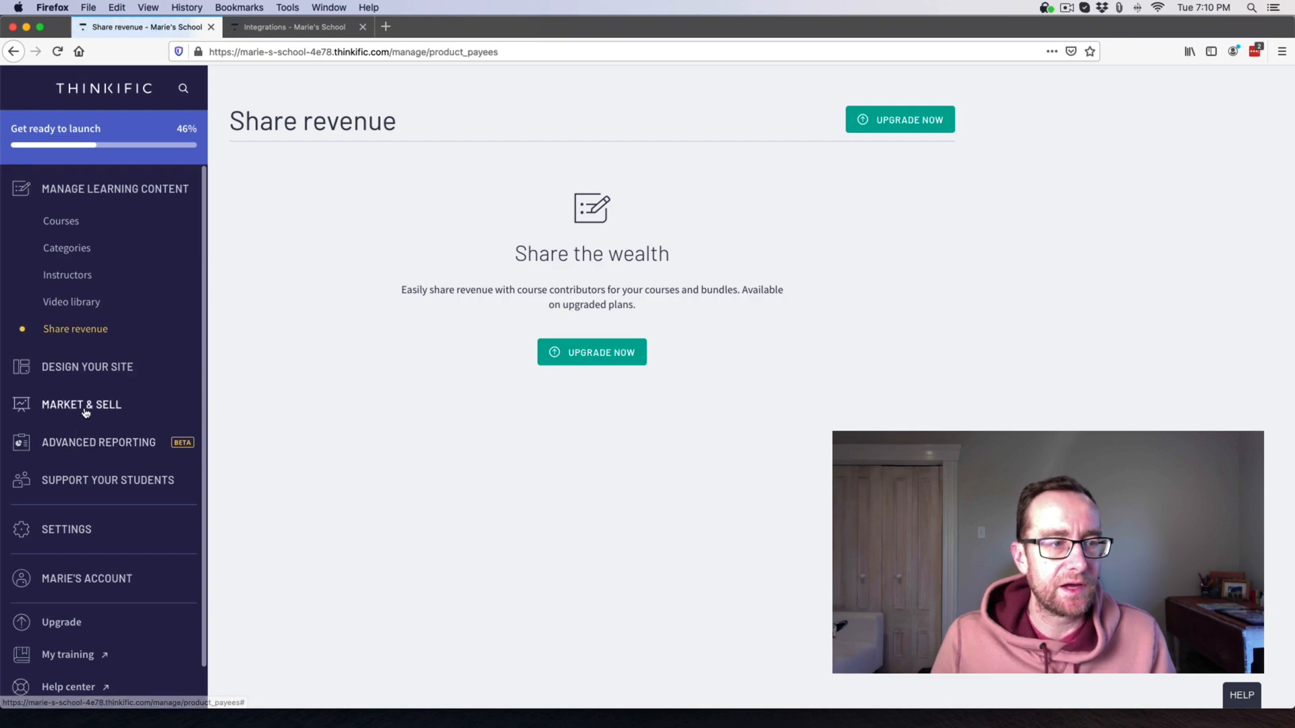
pyautogui.click(84, 406)
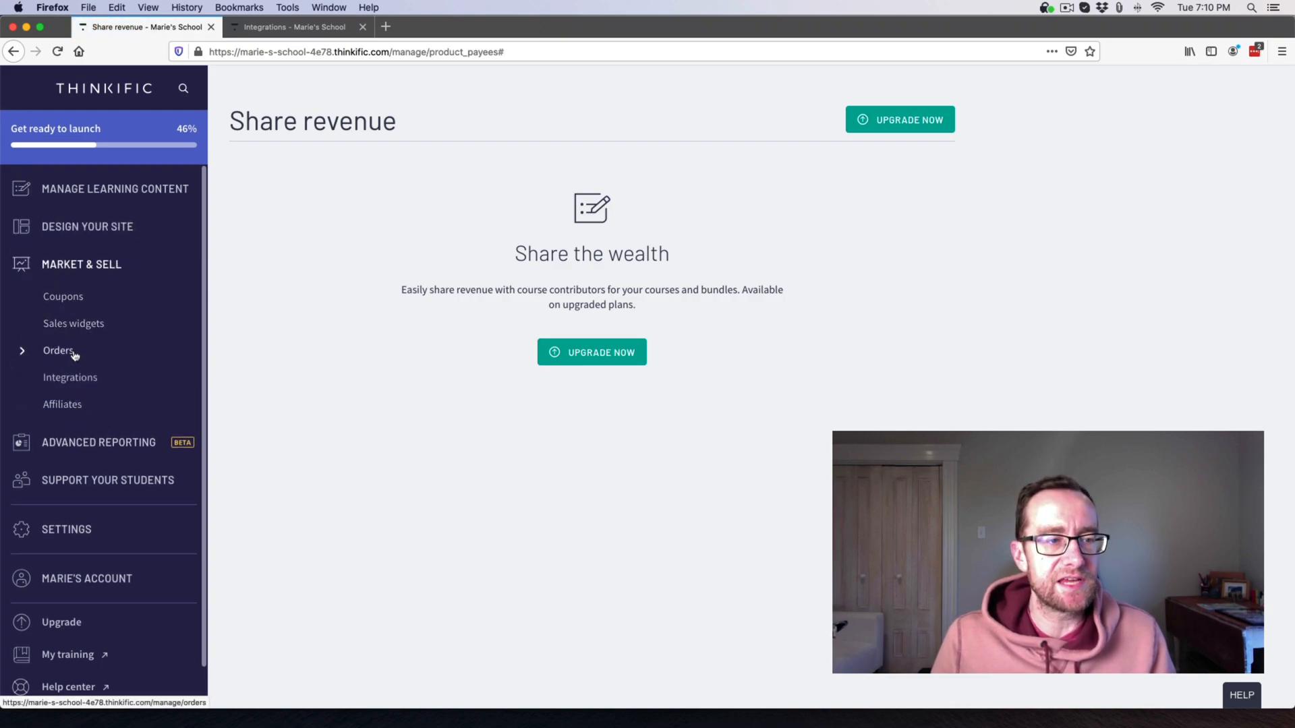
pyautogui.click(64, 405)
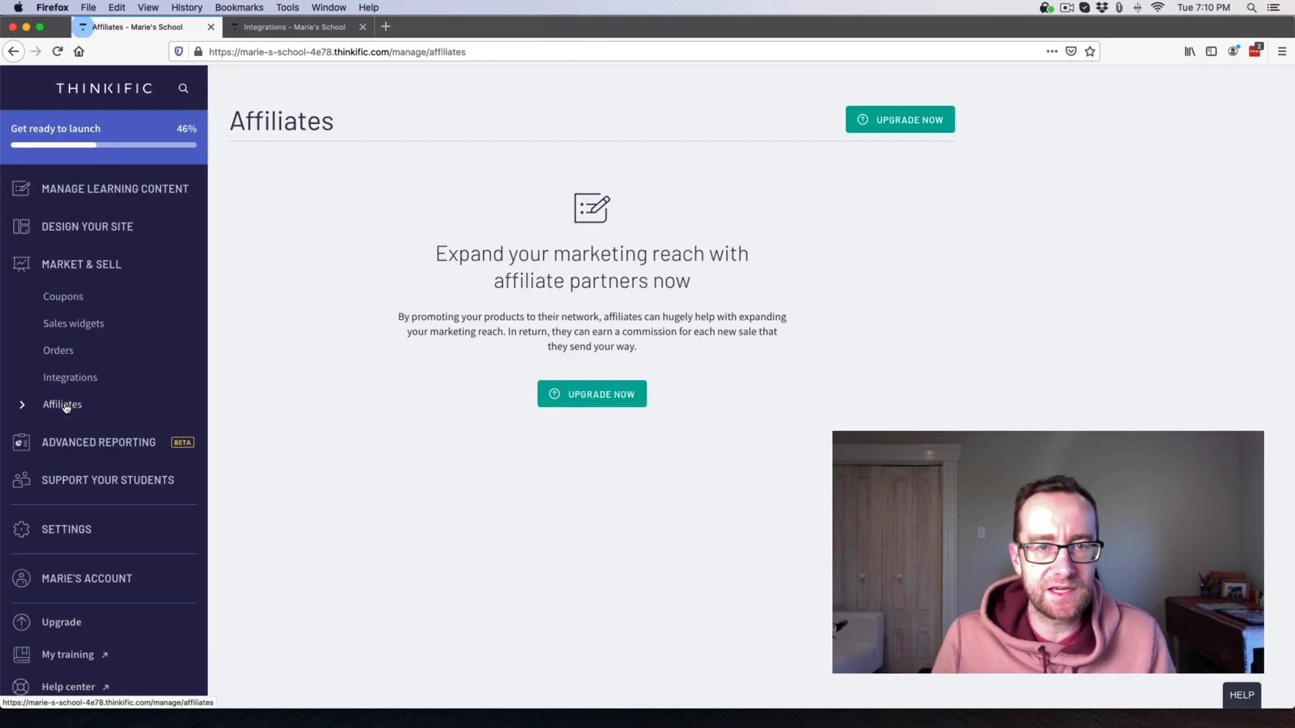
pyautogui.click(68, 378)
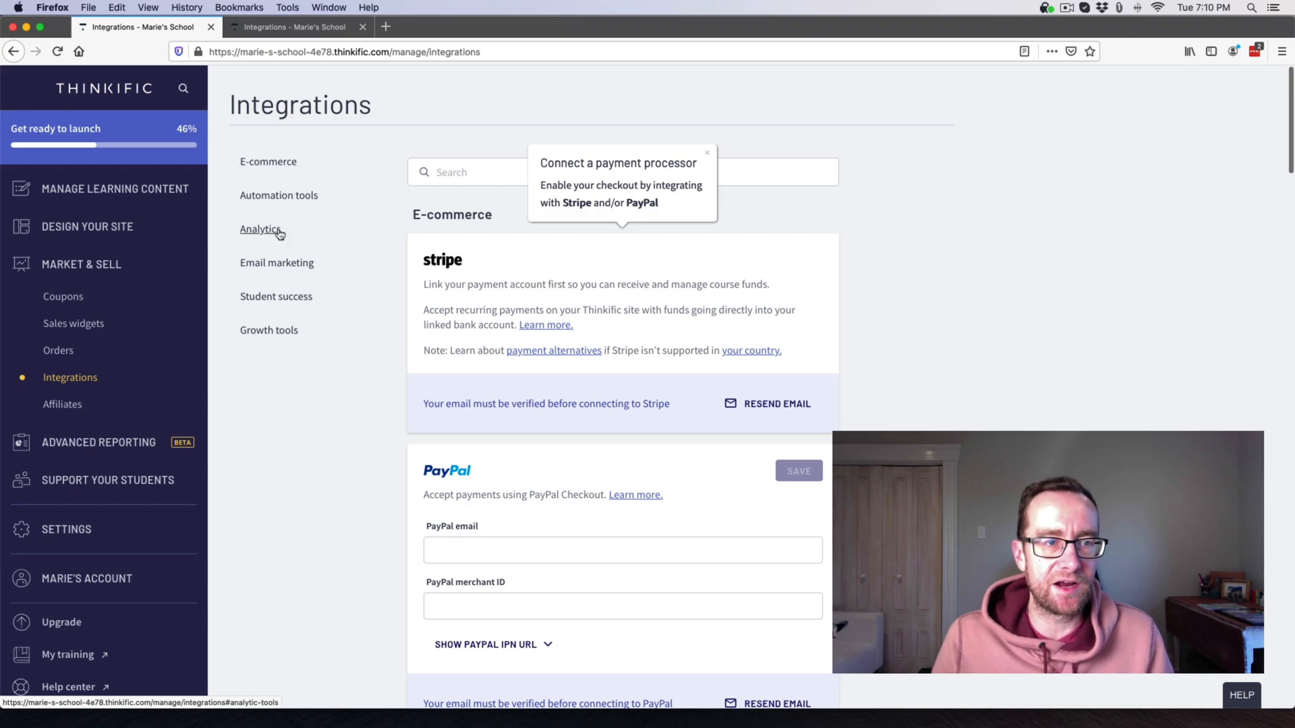
# Scroll through all integrations from Stripe and PayPal down to Growth tools, then expand Advanced Reporting.
pyautogui.scroll(-5, 391, 359)
pyautogui.scroll(-4, 390, 321)
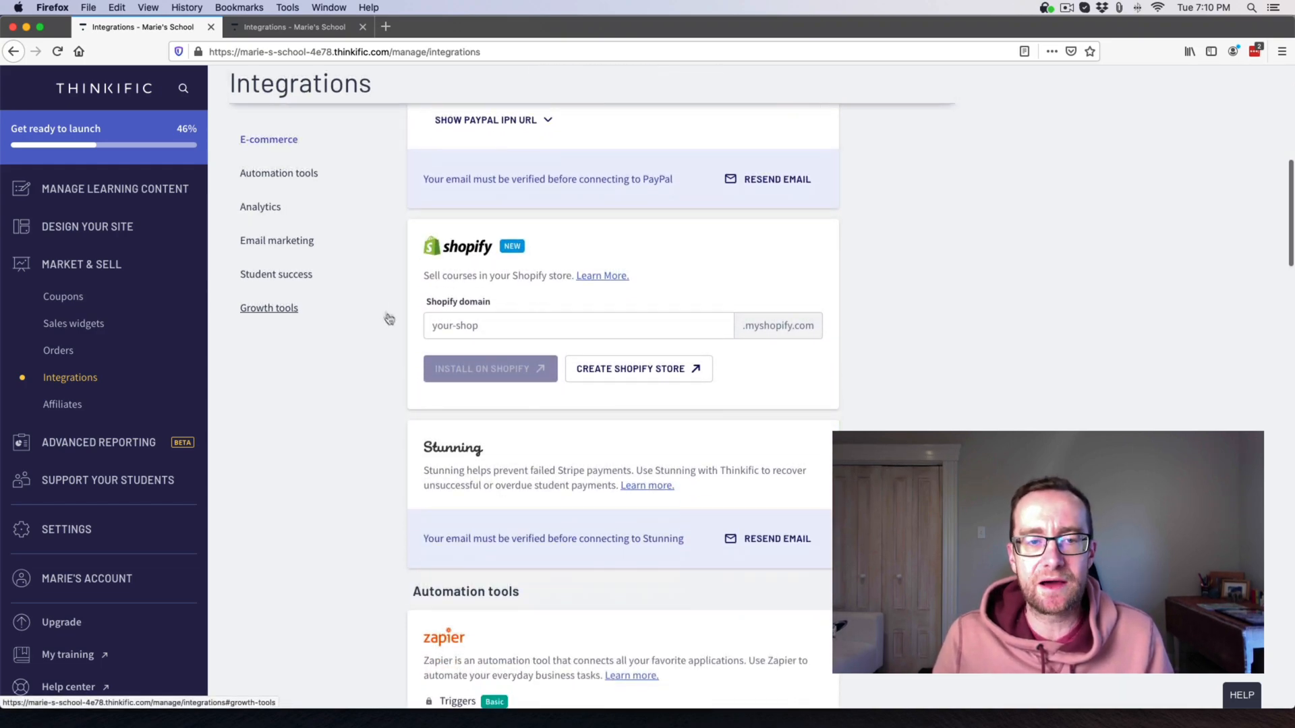
pyautogui.scroll(-8, 377, 300)
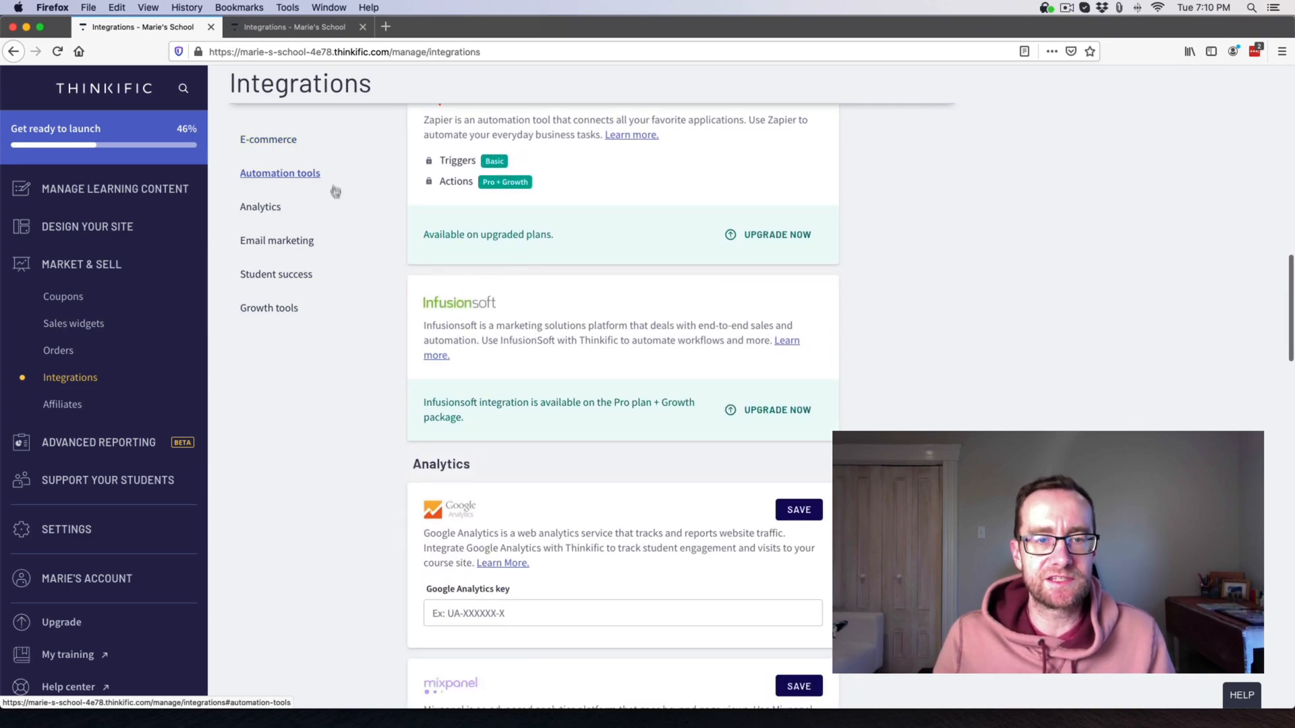
pyautogui.scroll(-5, 363, 335)
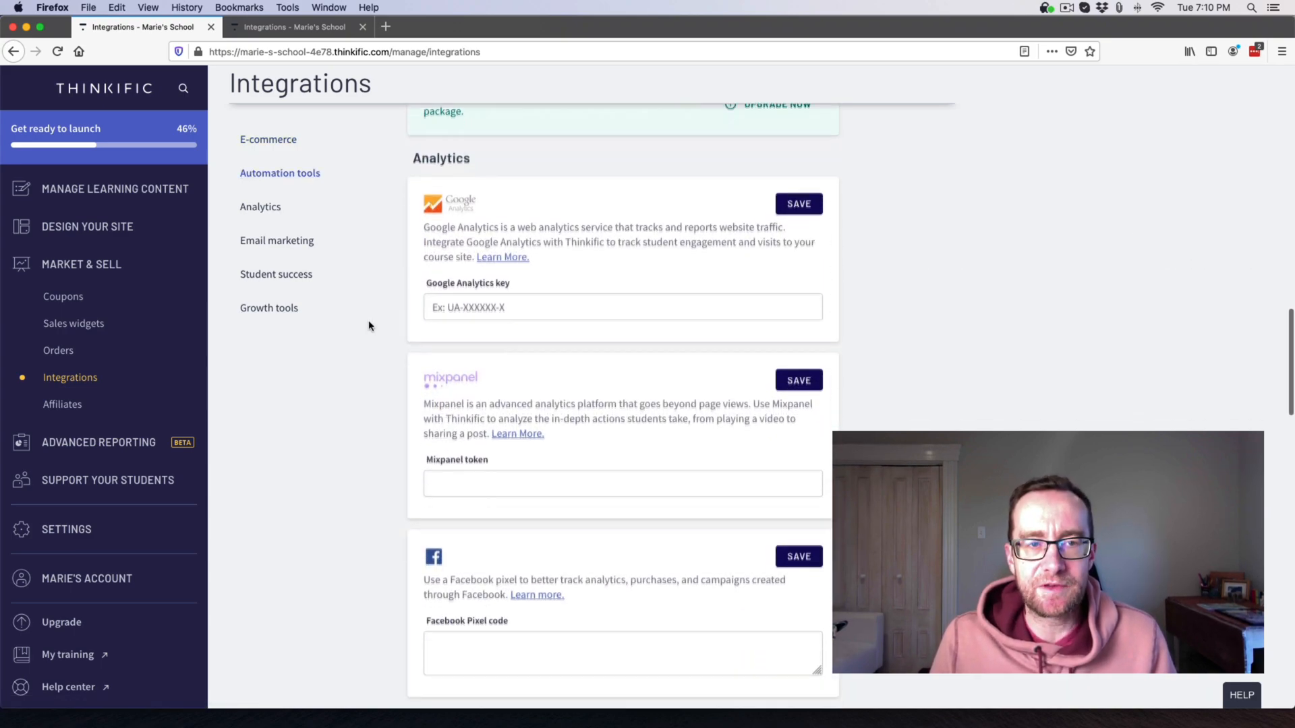
pyautogui.scroll(-7, 410, 346)
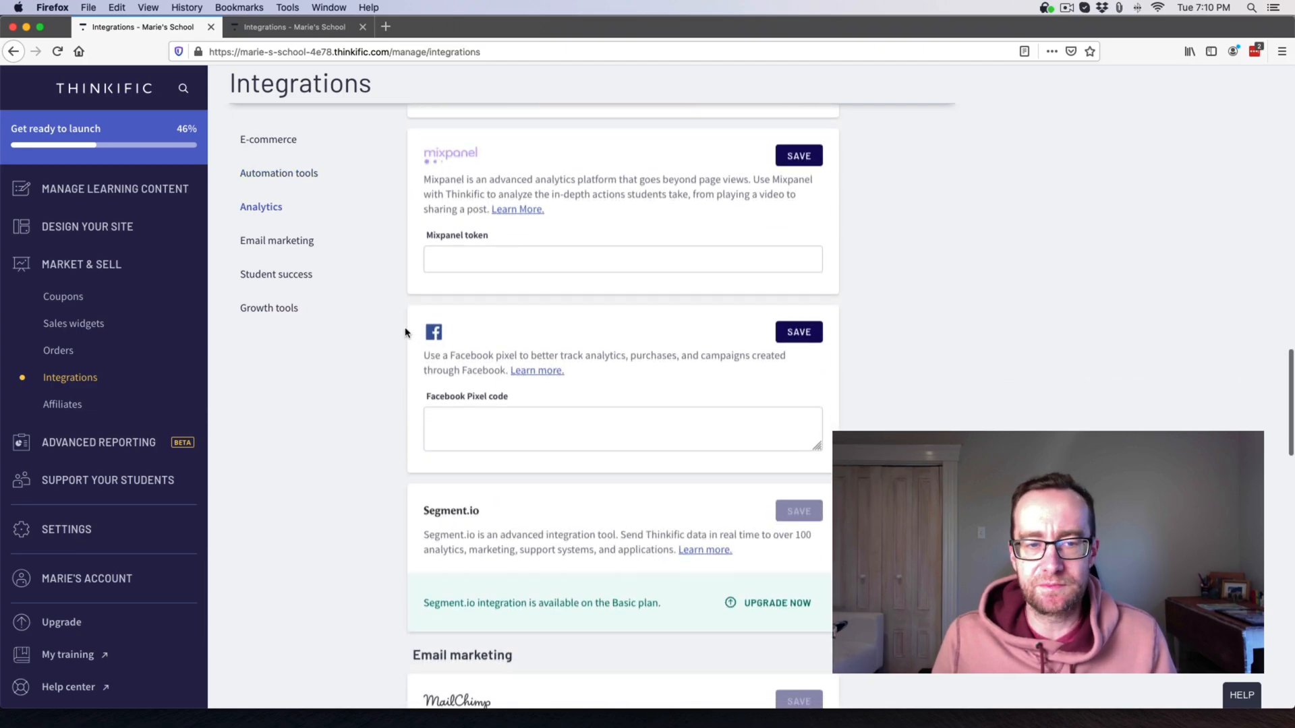
pyautogui.scroll(-4, 404, 328)
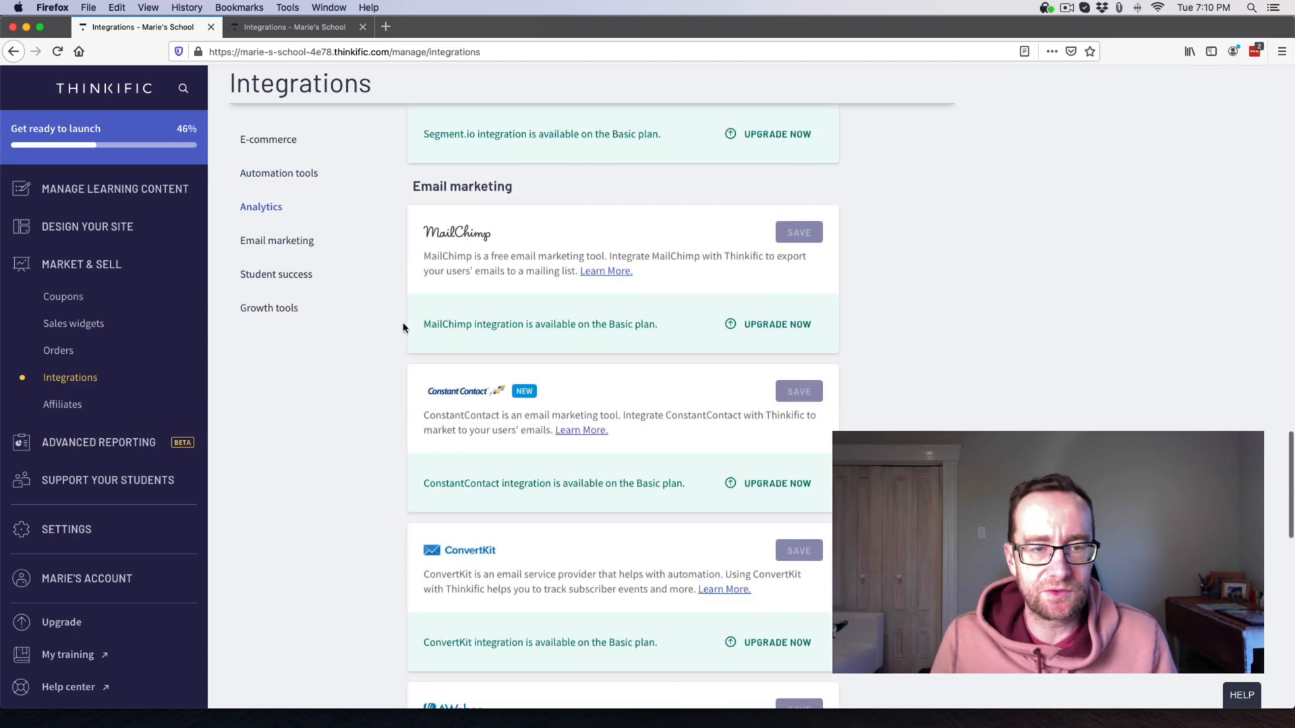
pyautogui.scroll(-4, 402, 329)
pyautogui.scroll(-8, 402, 329)
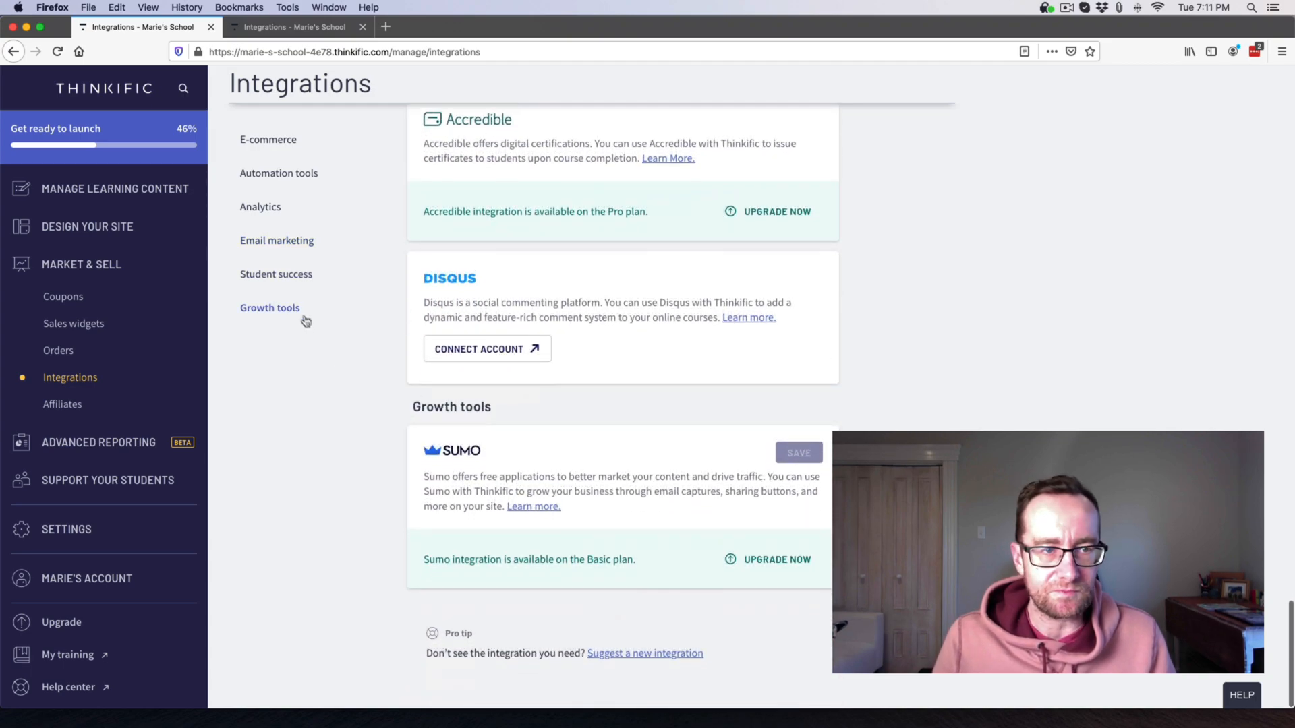
pyautogui.click(117, 445)
# After viewing the Revenue report, change the site name's 'School' to 'Secret Dojo' and save.
pyautogui.click(62, 335)
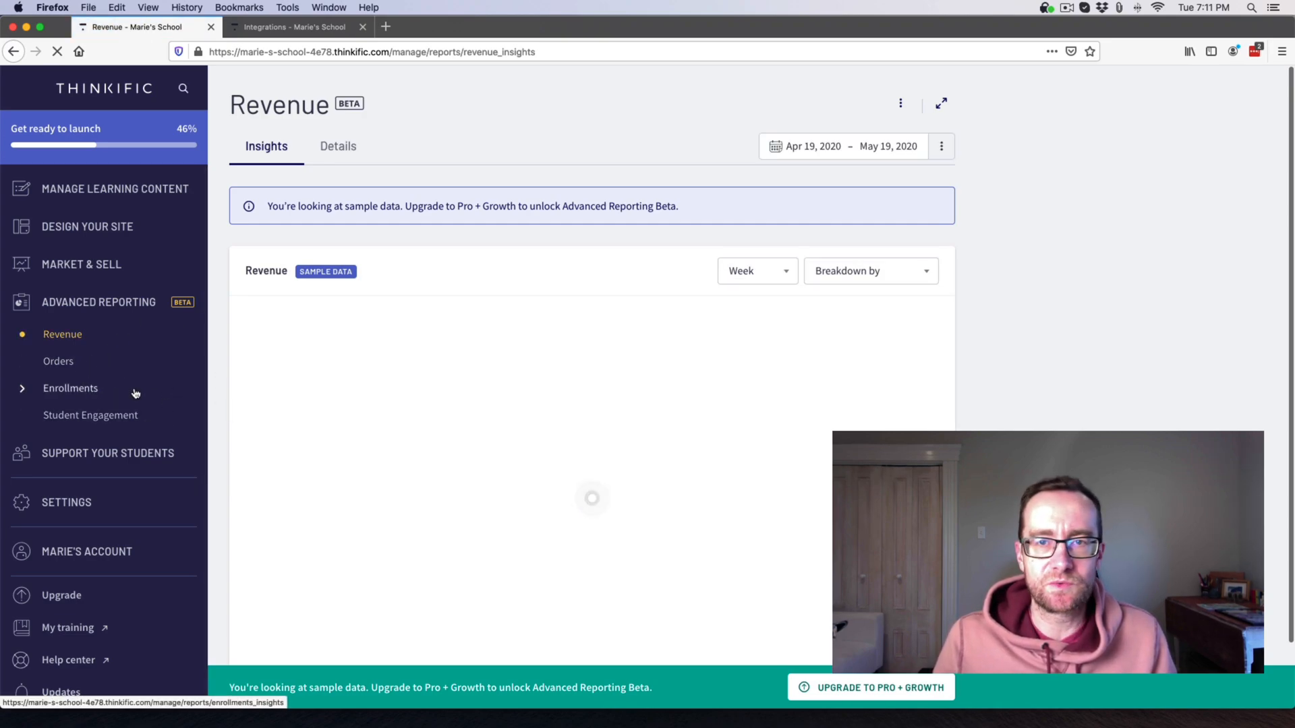
pyautogui.click(81, 505)
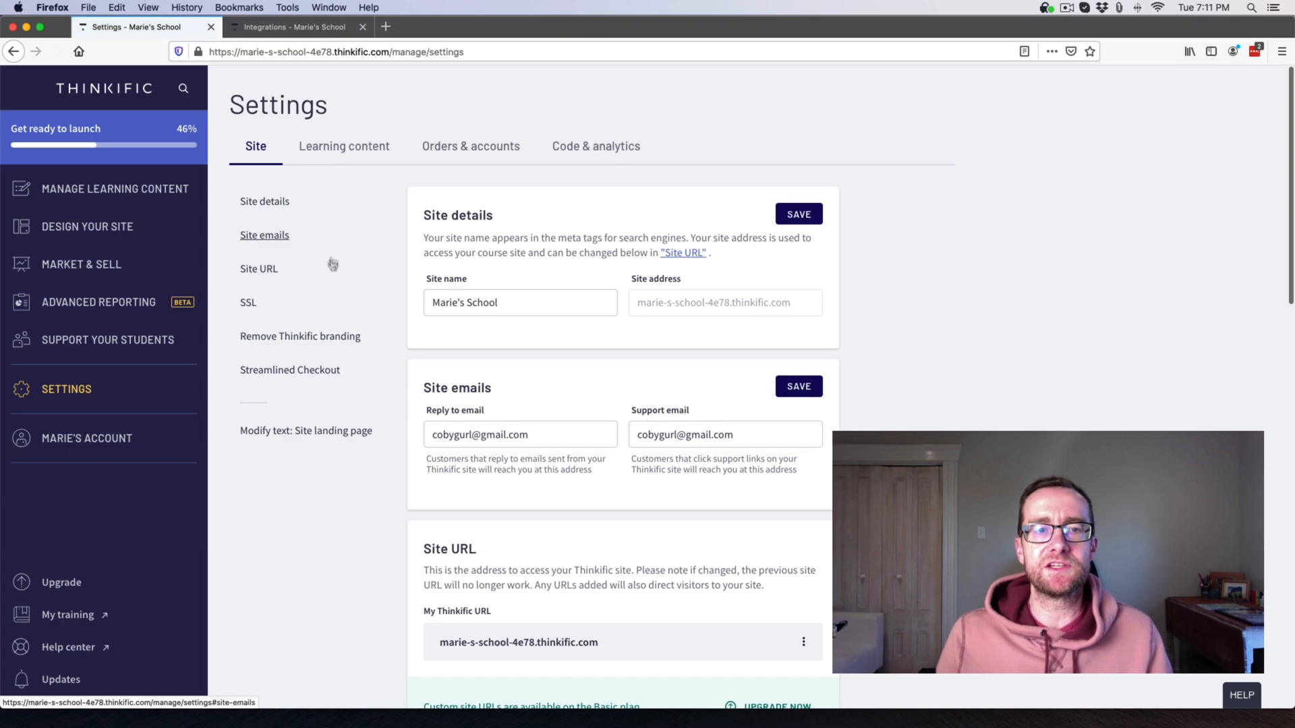
pyautogui.click(473, 304)
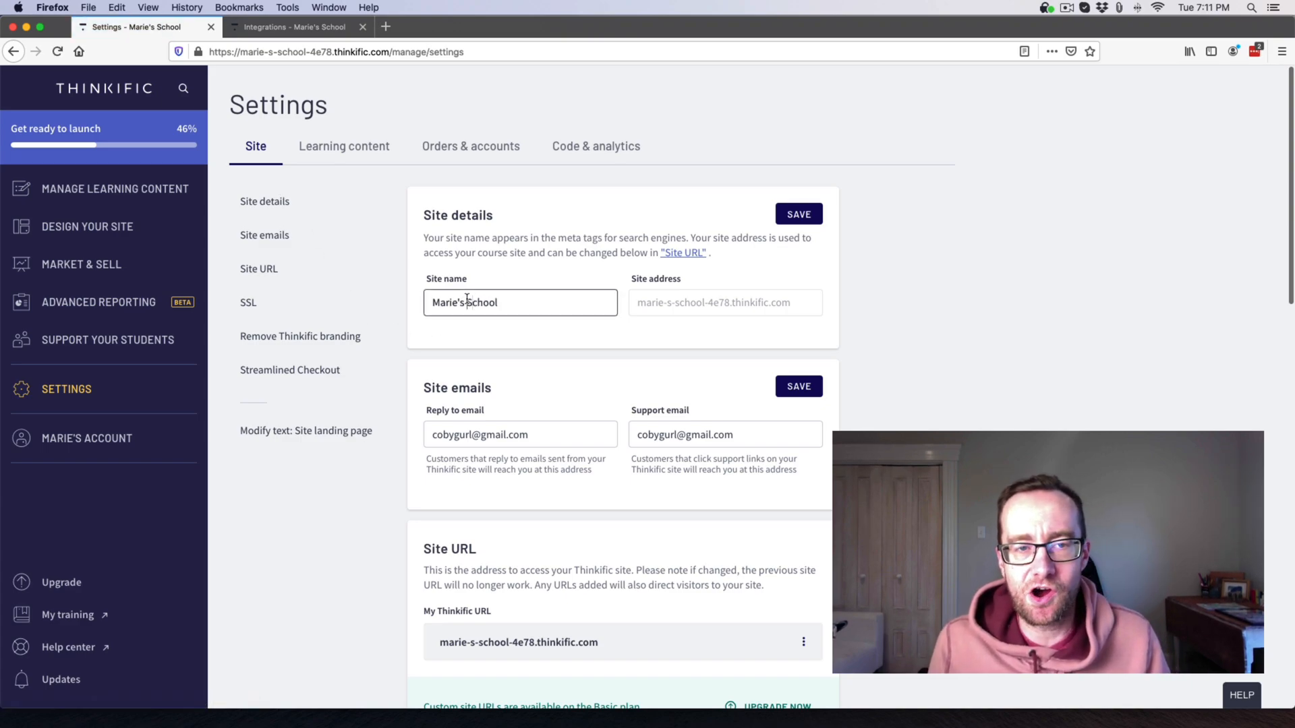
pyautogui.moveTo(467, 302); pyautogui.dragTo(517, 303)
pyautogui.click(518, 303)
pyautogui.doubleClick(478, 303)
pyautogui.write('Doj')
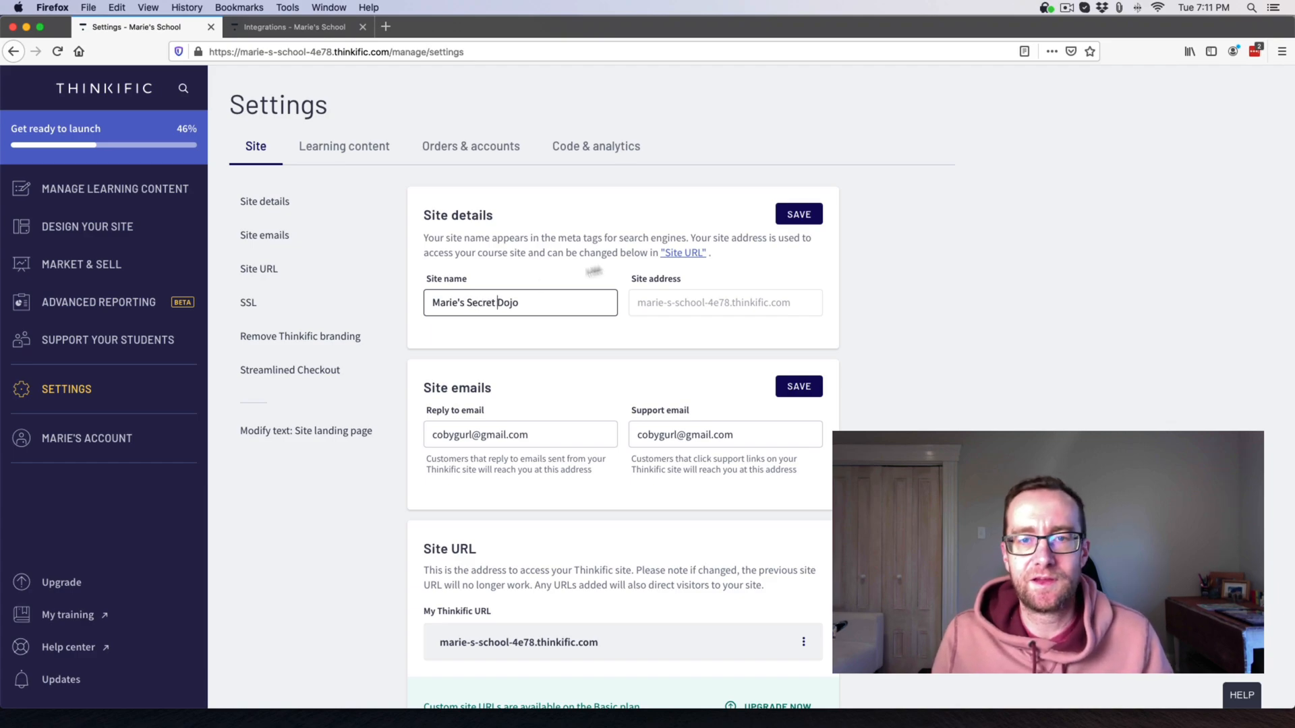
pyautogui.click(798, 214)
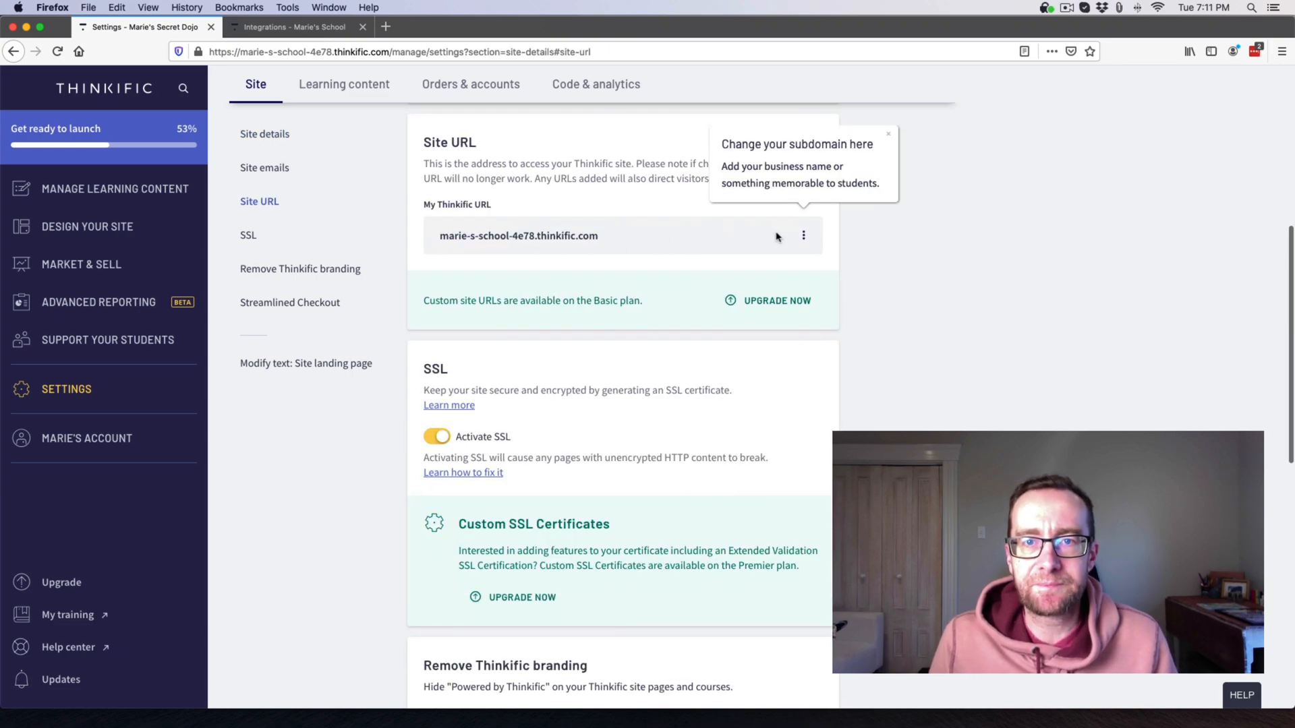
# Edit the site URL to replace the current Thinkific subdomain.
pyautogui.click(805, 236)
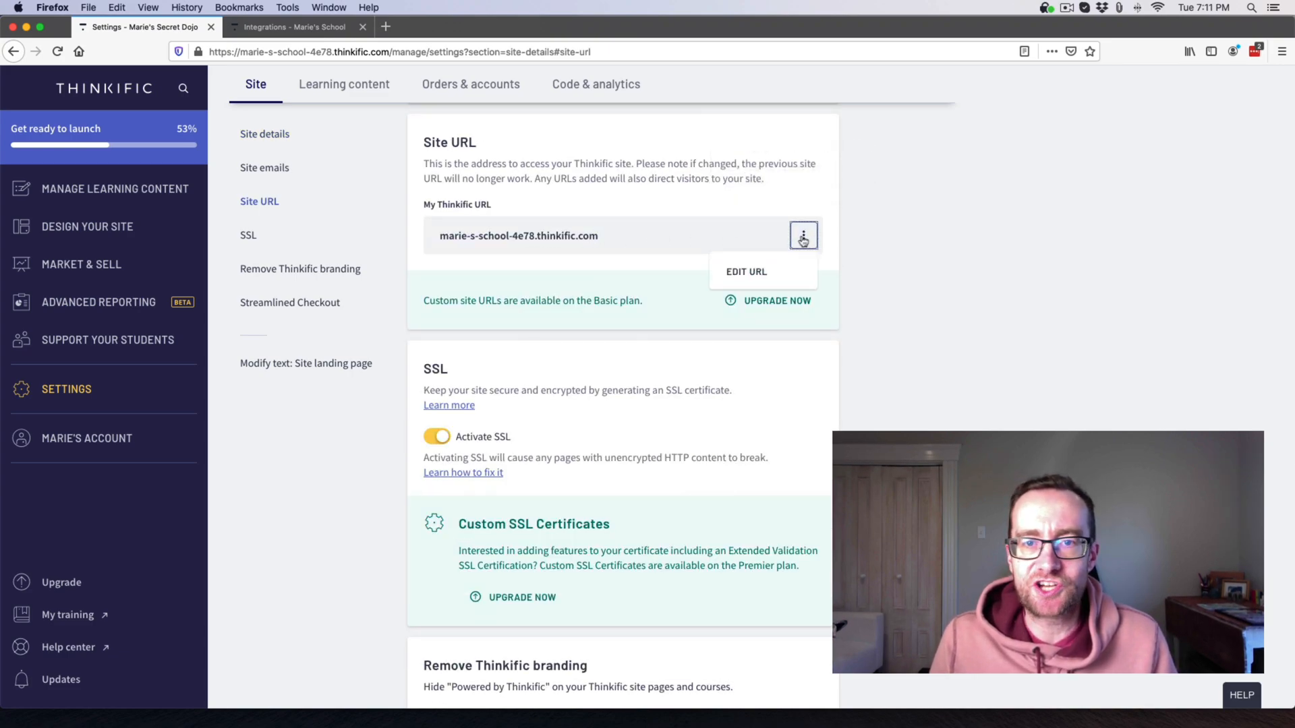
pyautogui.click(749, 271)
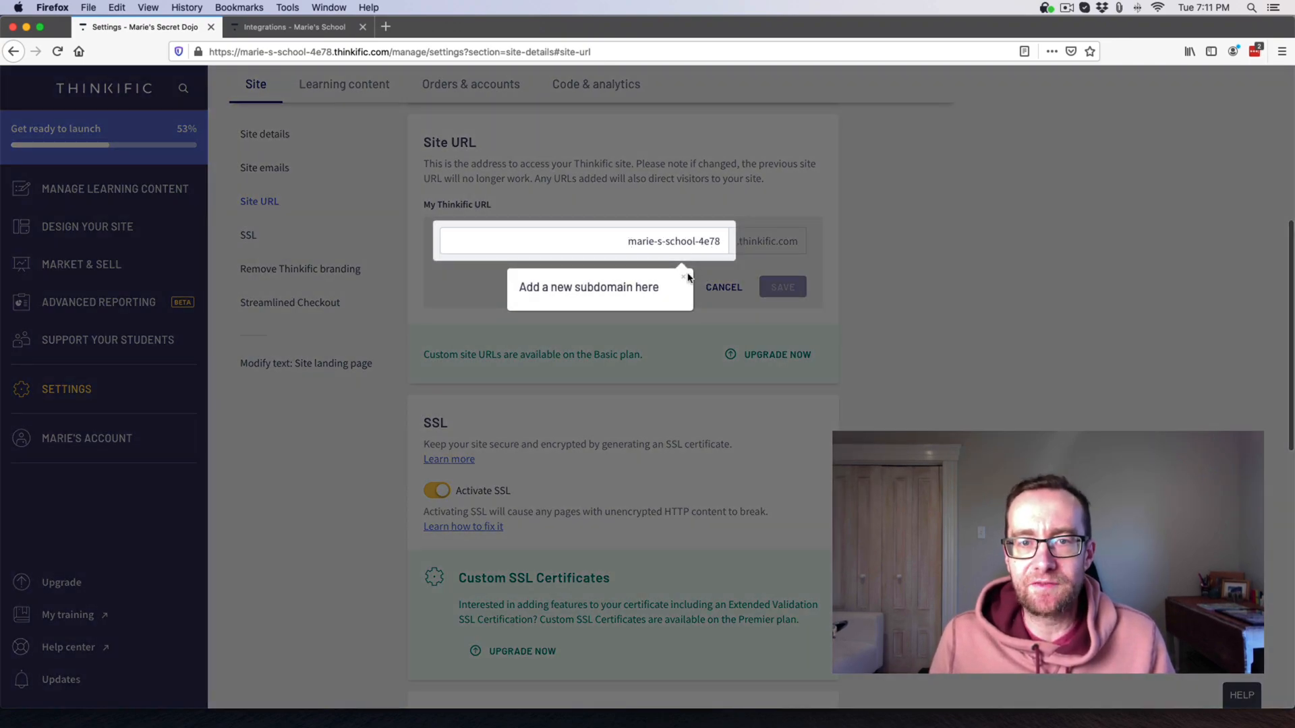
pyautogui.moveTo(626, 243); pyautogui.dragTo(750, 242)
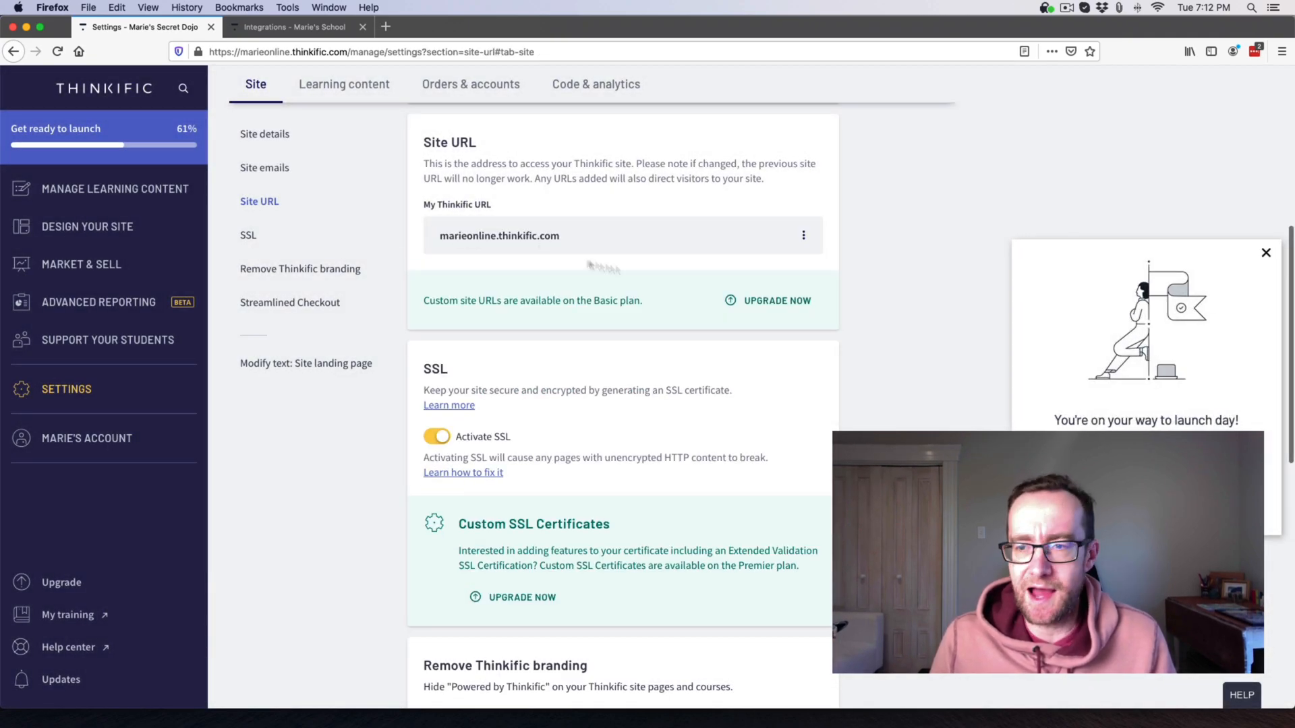
# Opt in to the Streamlined Checkout test and save the choice.
pyautogui.click(1266, 255)
pyautogui.scroll(-5, 584, 389)
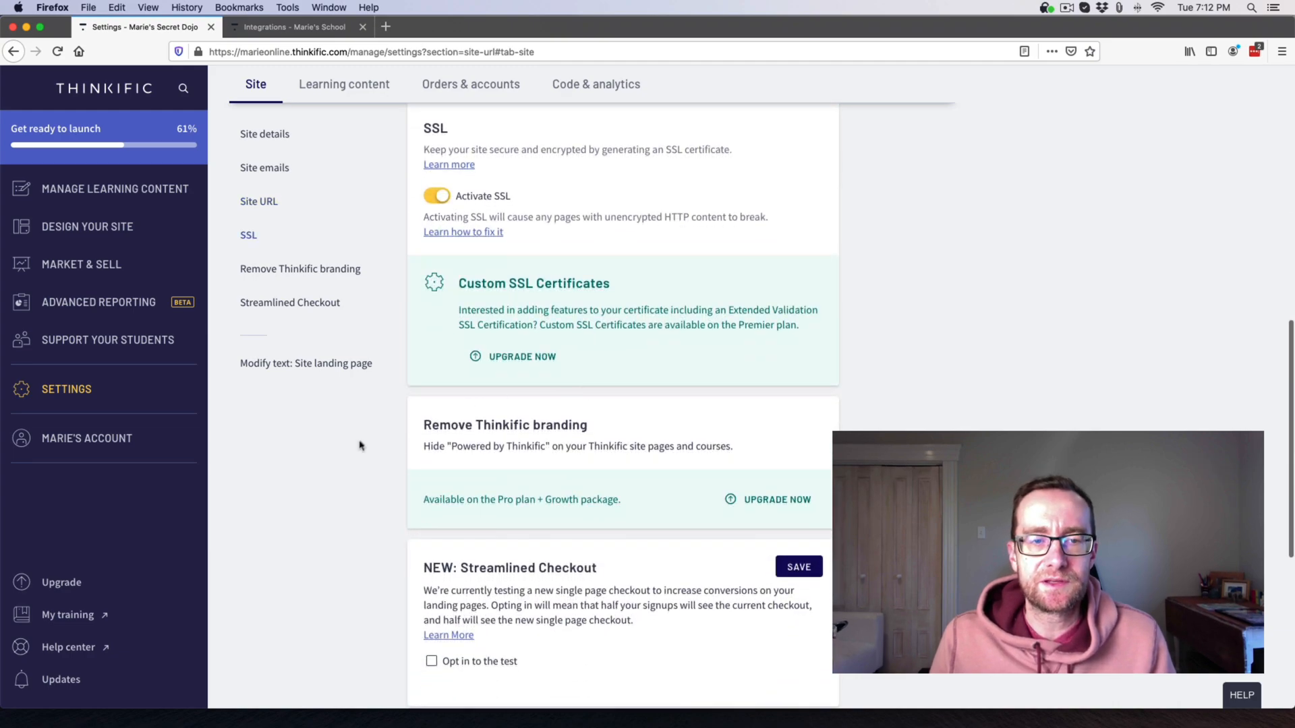
pyautogui.scroll(-5, 499, 439)
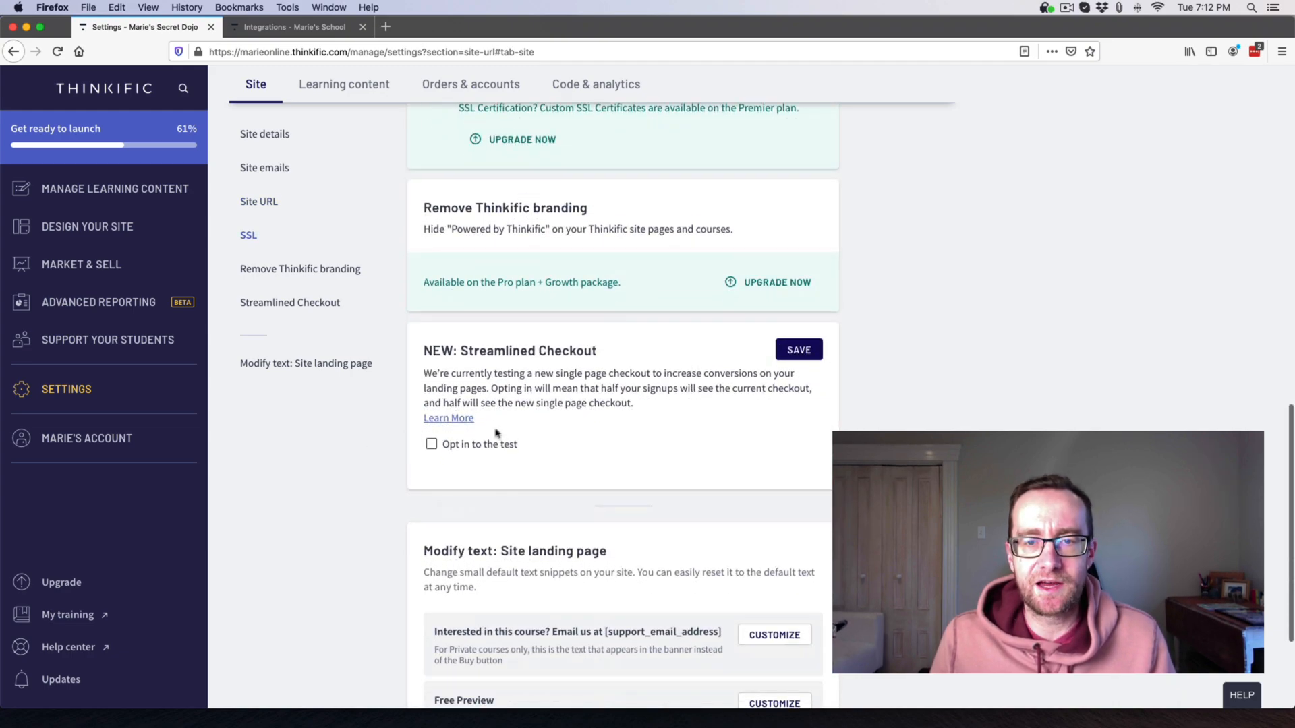
pyautogui.click(432, 446)
pyautogui.click(794, 351)
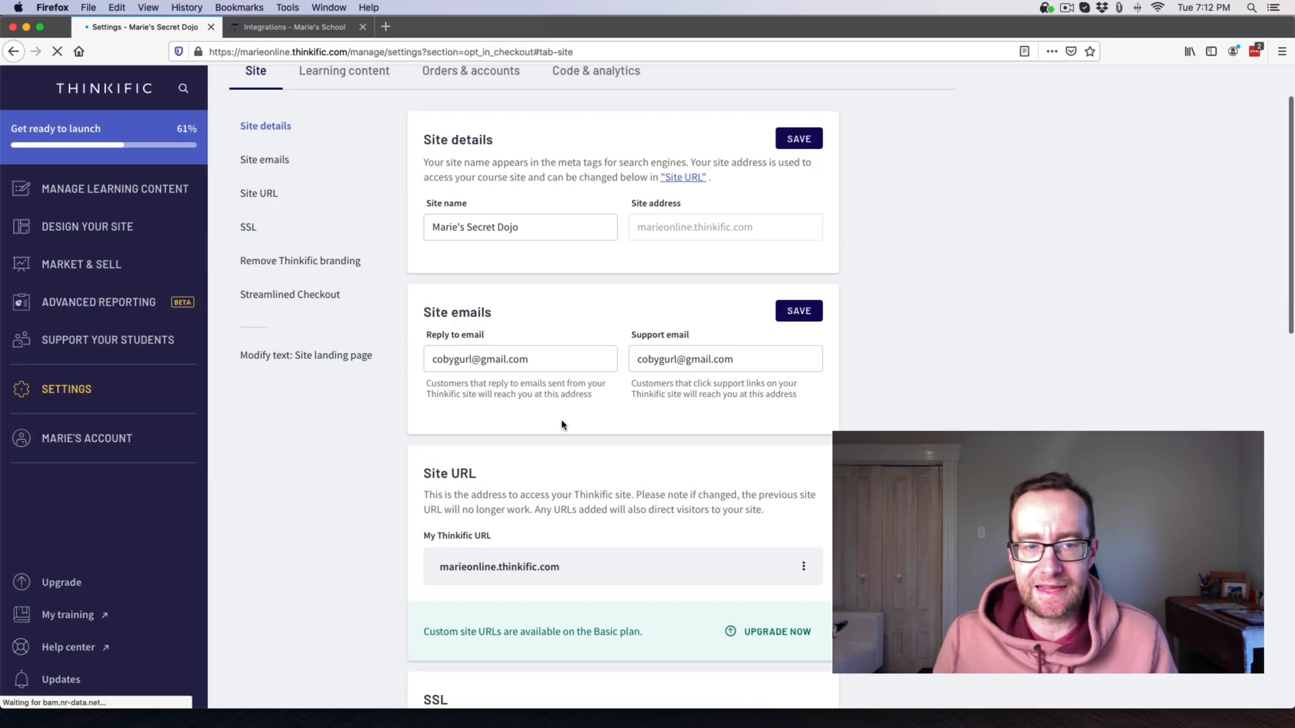
pyautogui.scroll(-5, 566, 396)
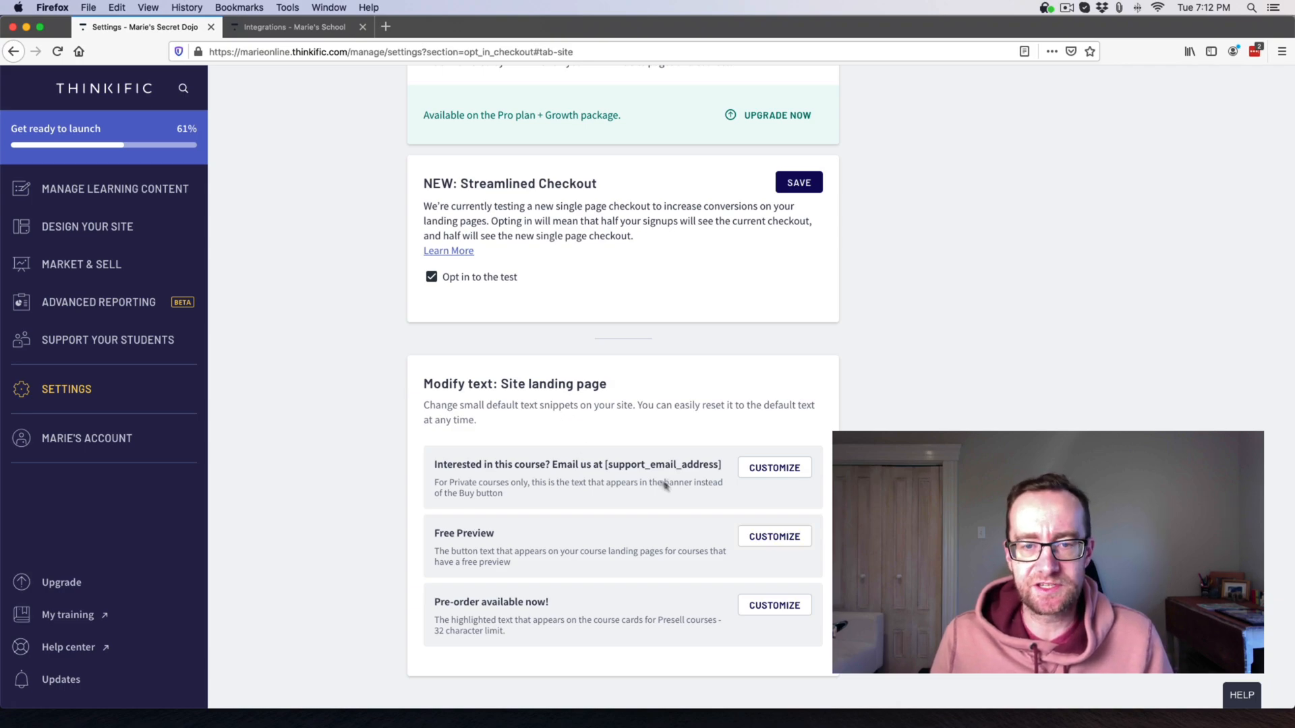
pyautogui.click(785, 537)
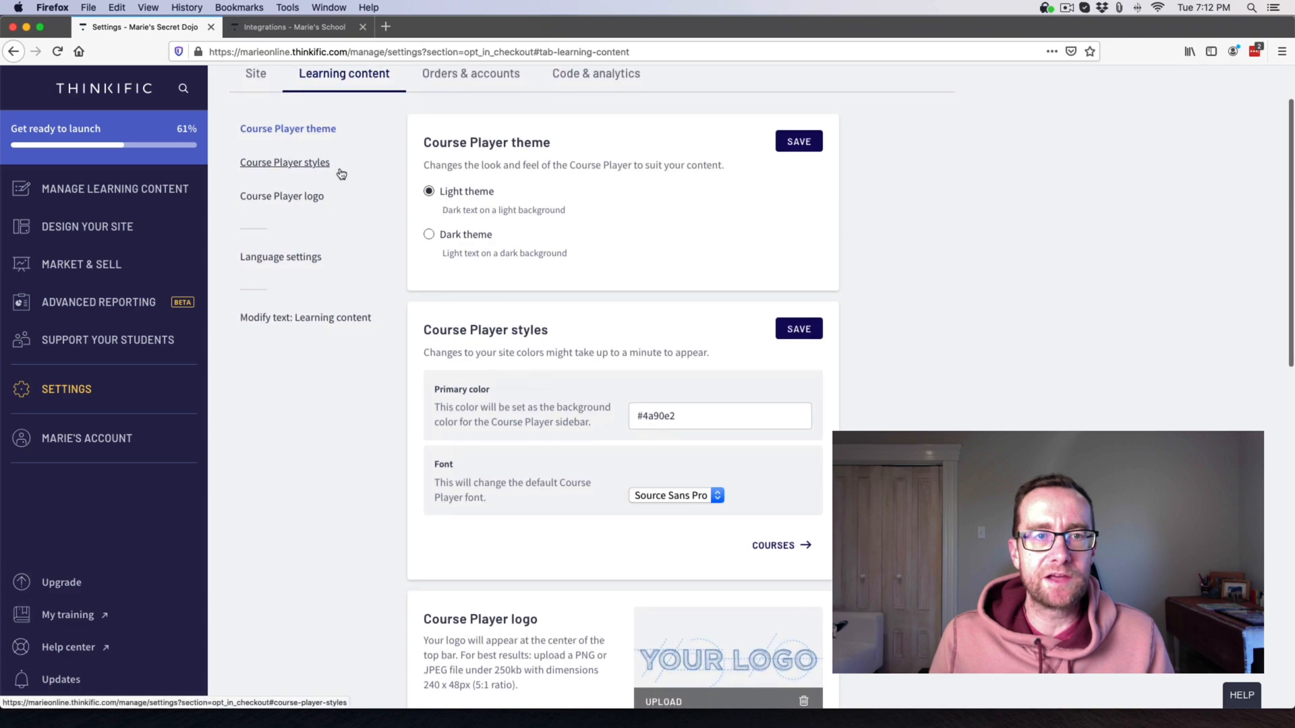
# Choose Open Sans as the Course Player font and save.
pyautogui.scroll(2, 345, 186)
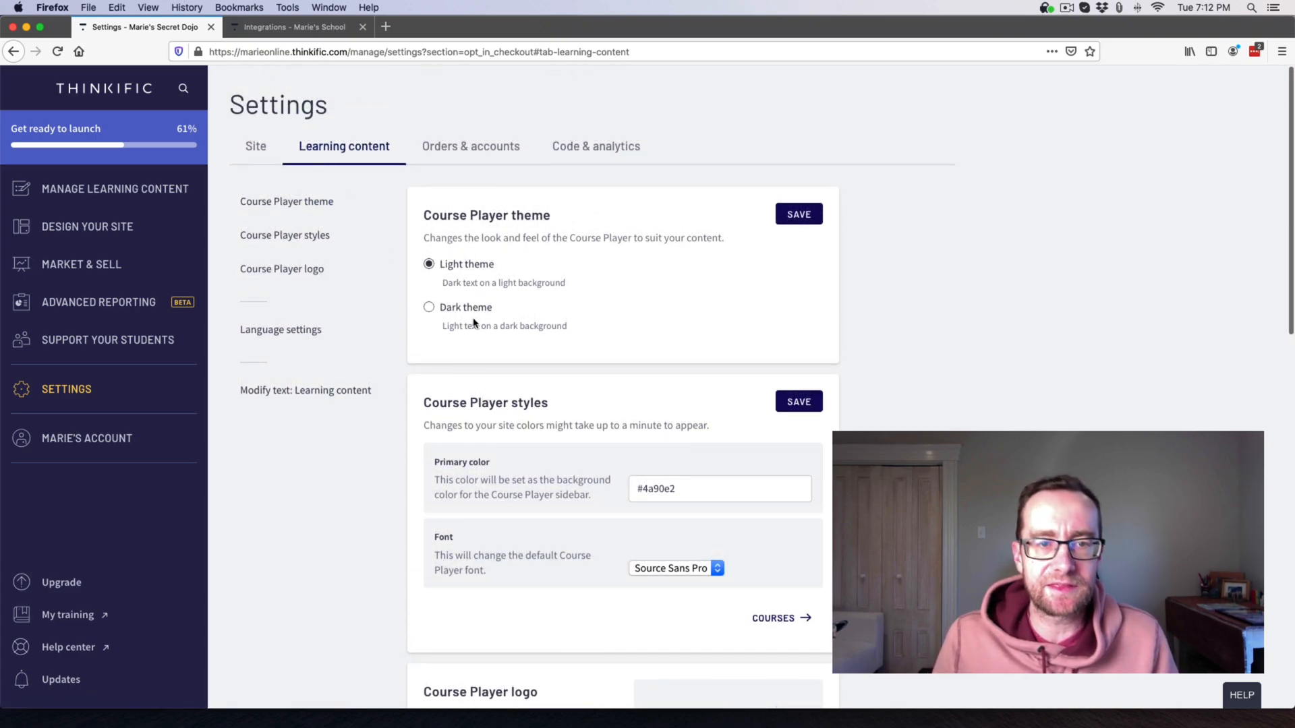
pyautogui.scroll(-2, 681, 532)
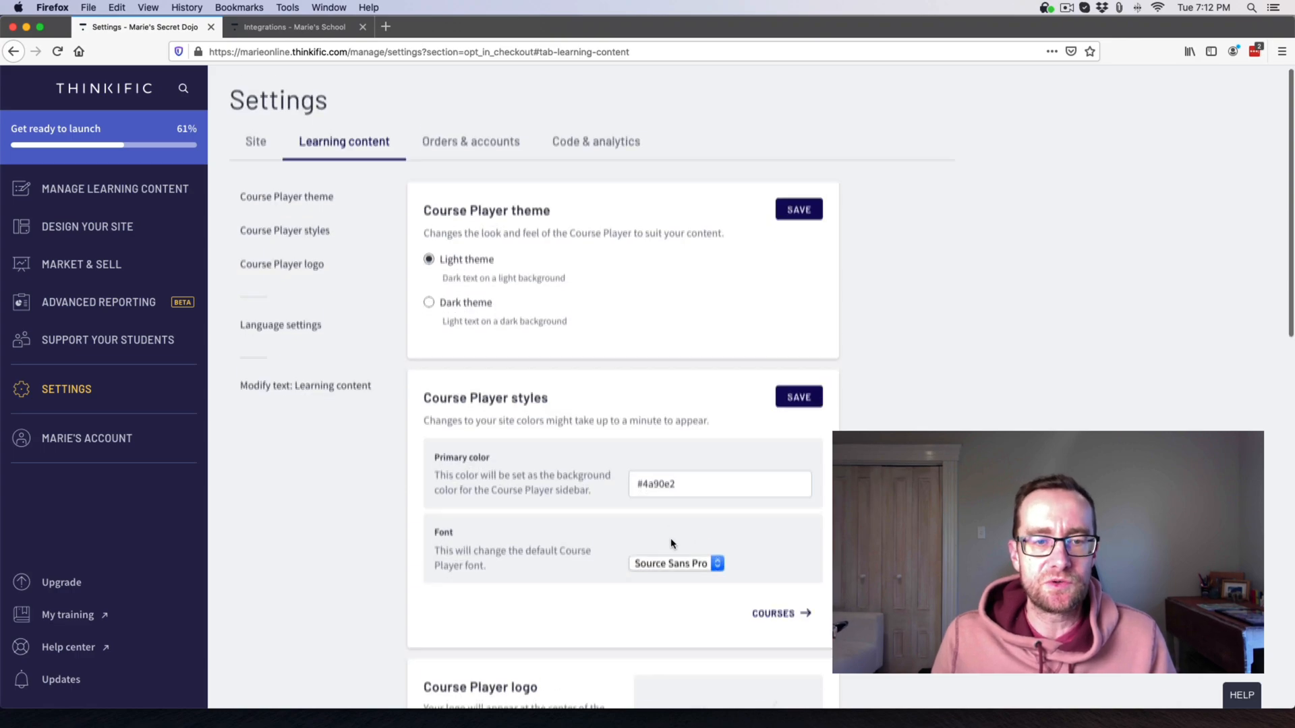
pyautogui.click(677, 487)
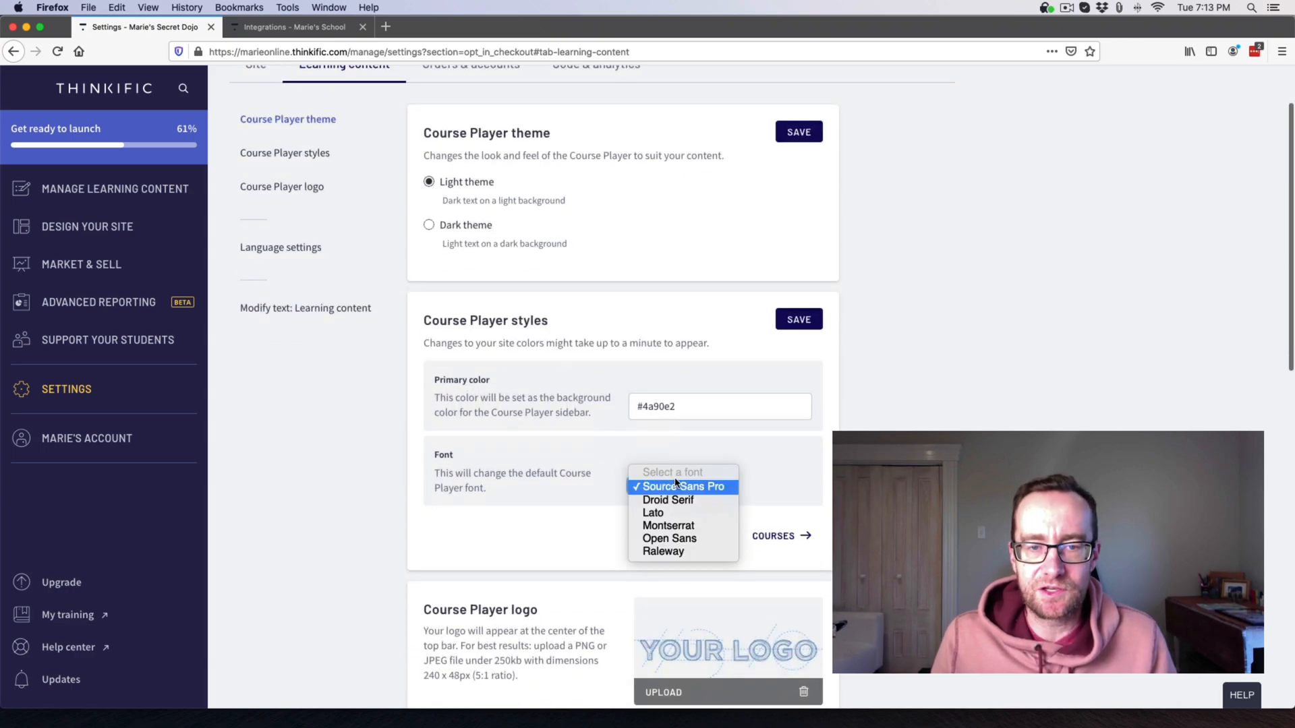
pyautogui.click(675, 538)
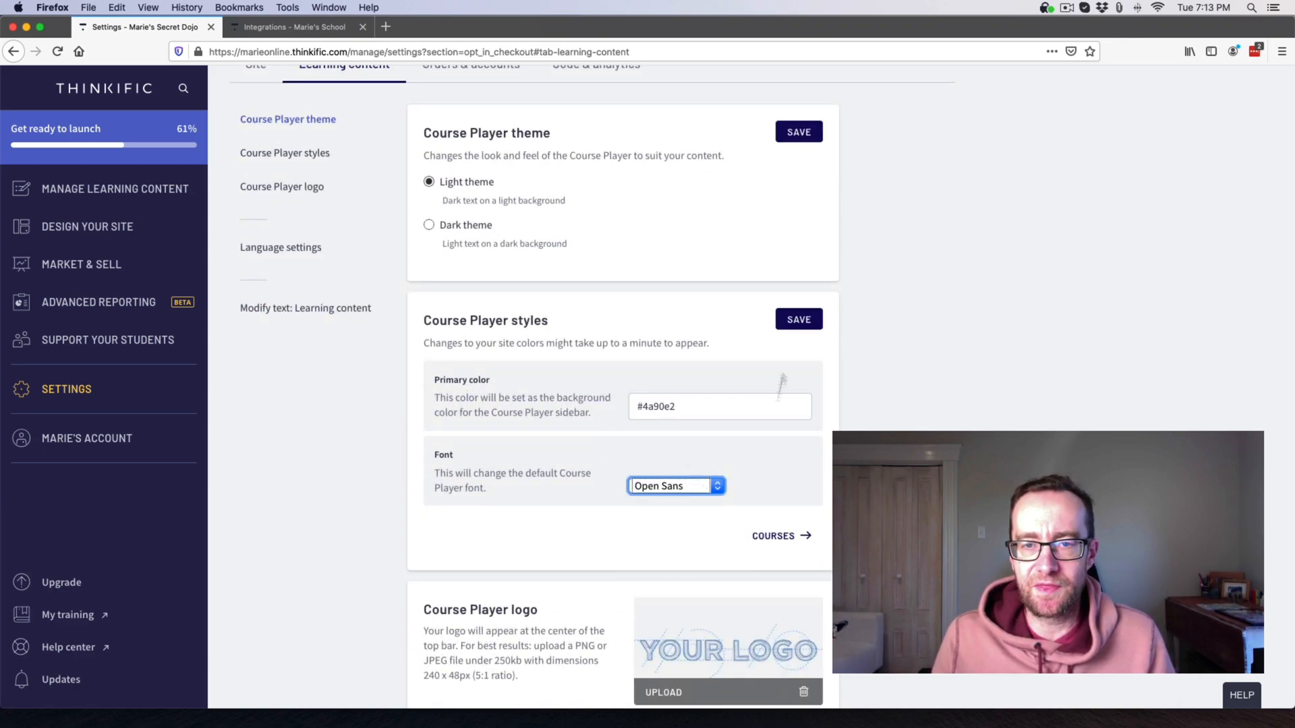
pyautogui.click(796, 321)
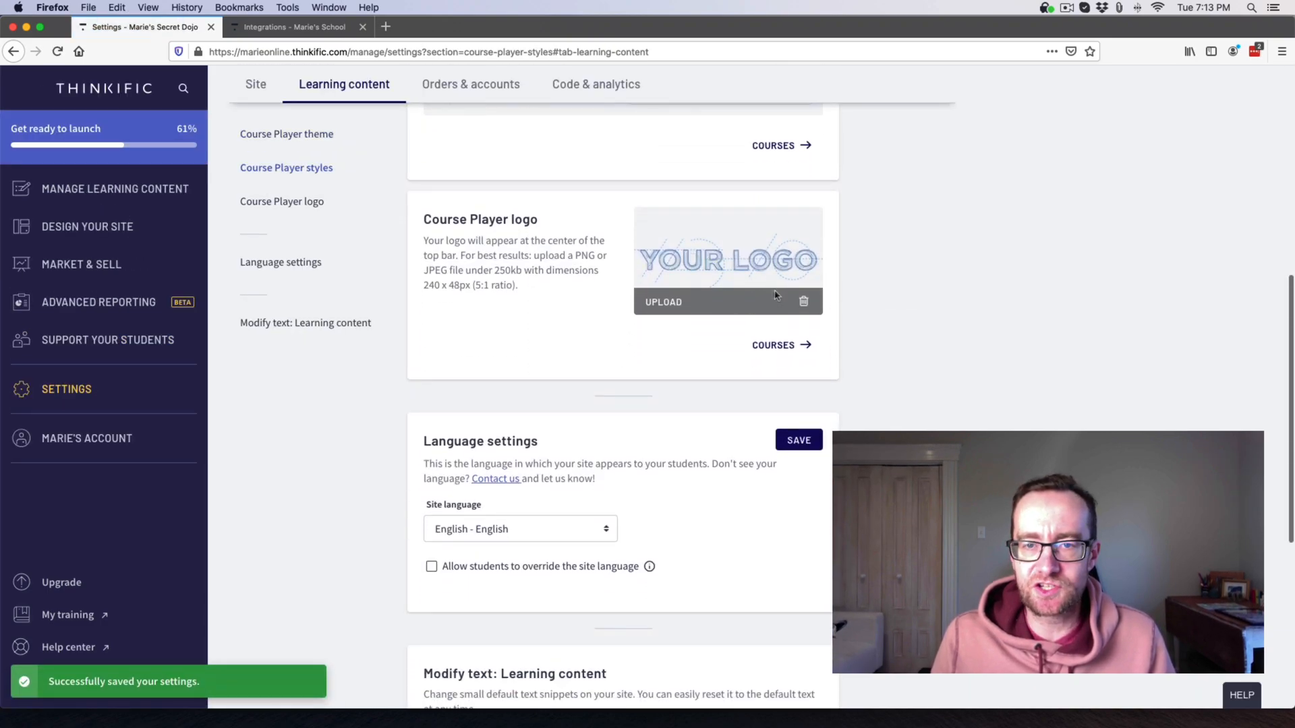
# Customize the Go to Dashboard button text in the learning content settings.
pyautogui.scroll(-3, 735, 317)
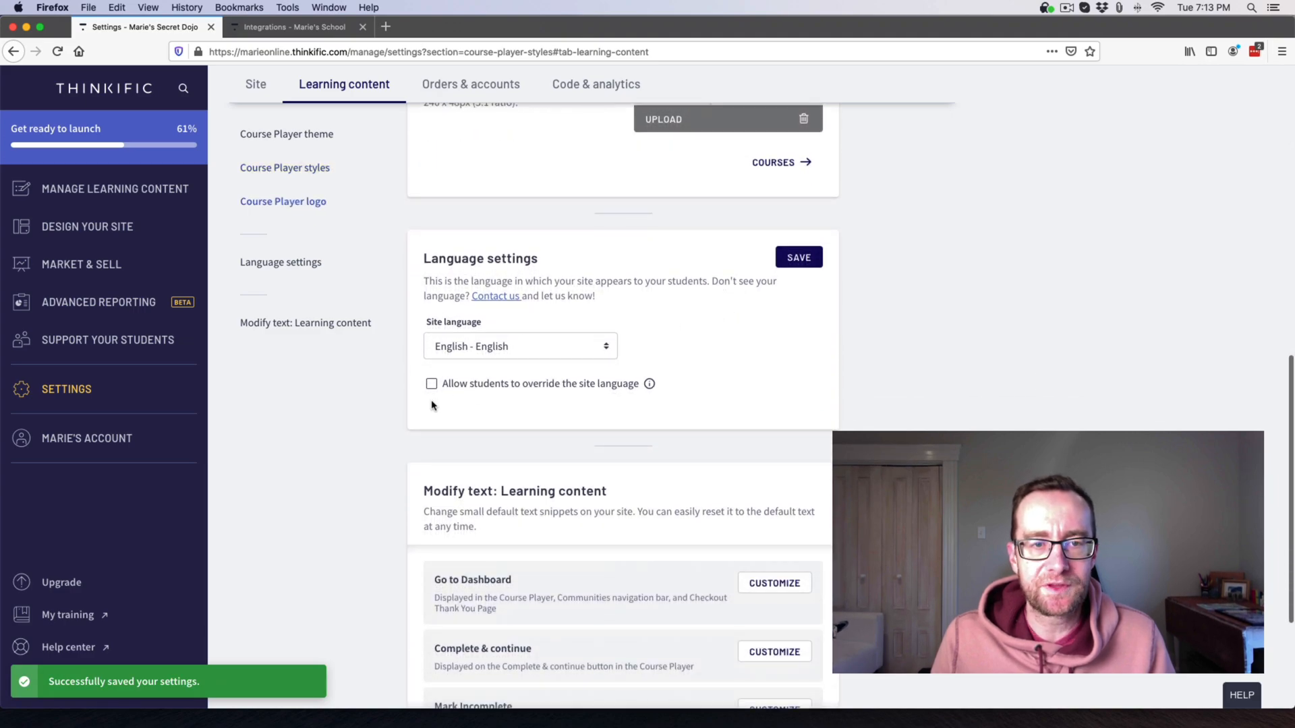
pyautogui.scroll(-3, 523, 349)
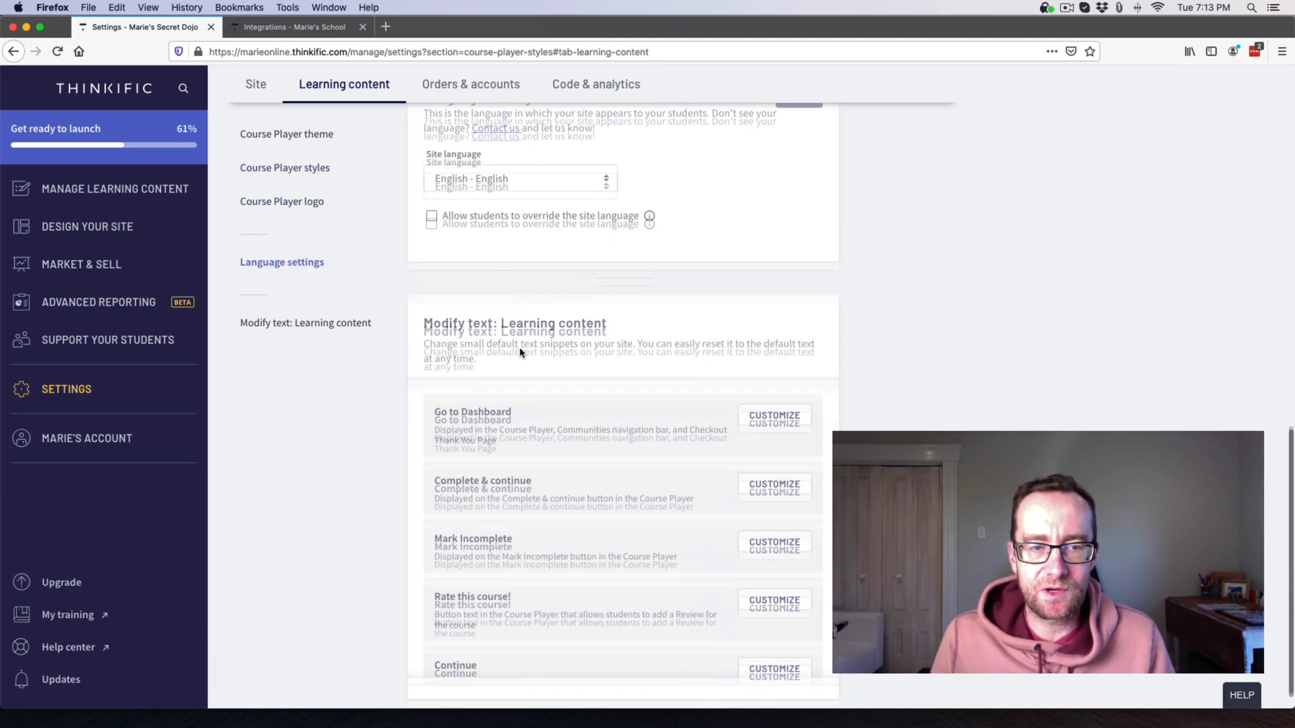
pyautogui.scroll(-2, 665, 472)
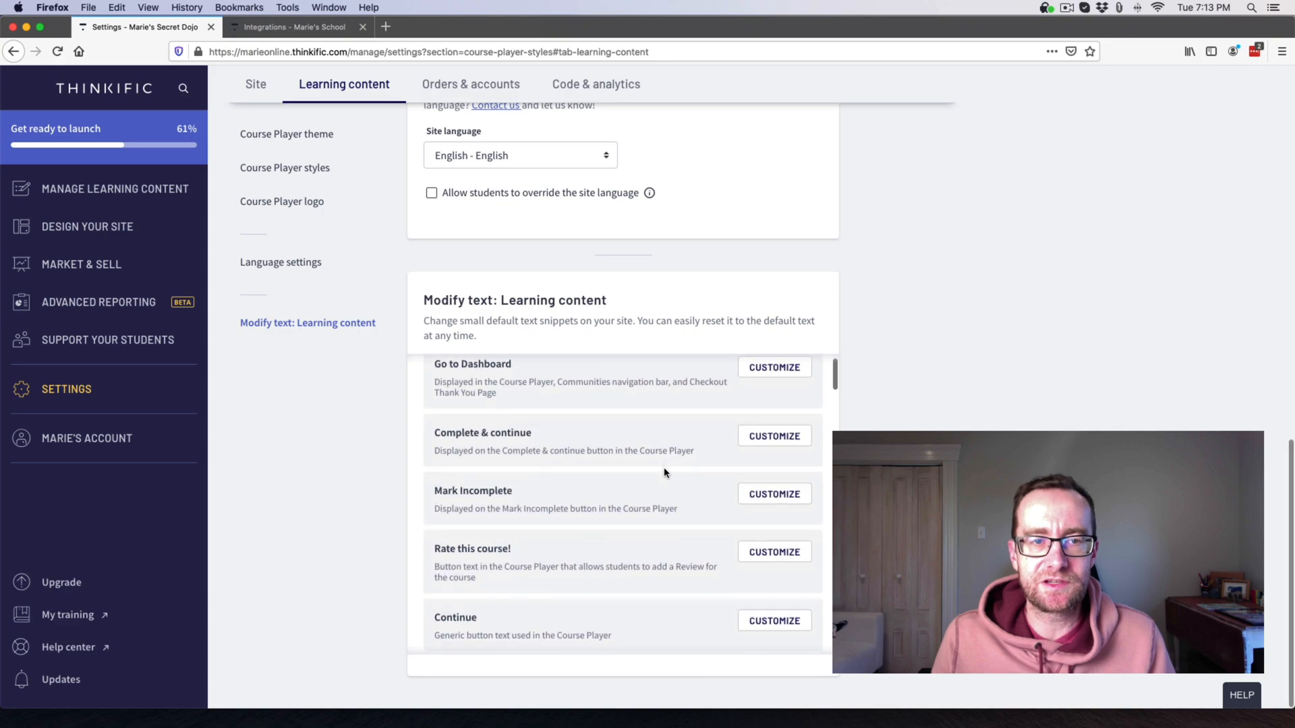
pyautogui.scroll(2, 701, 432)
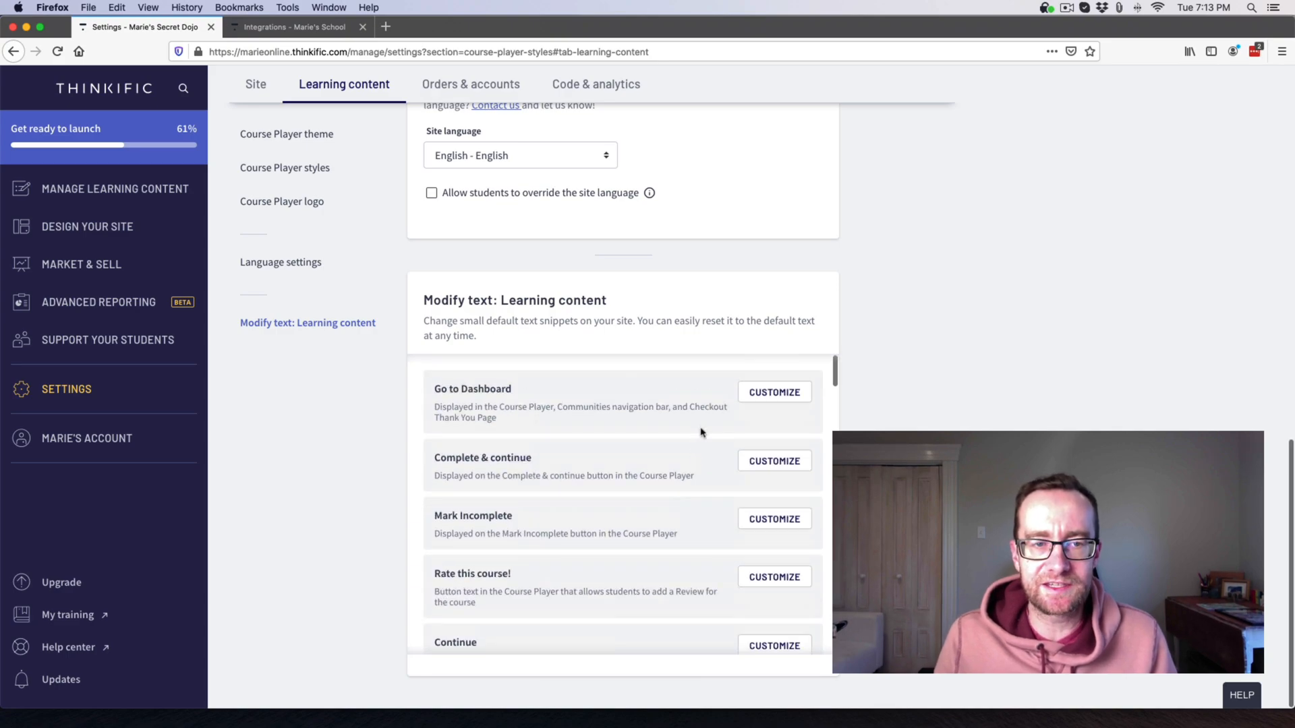
pyautogui.click(769, 392)
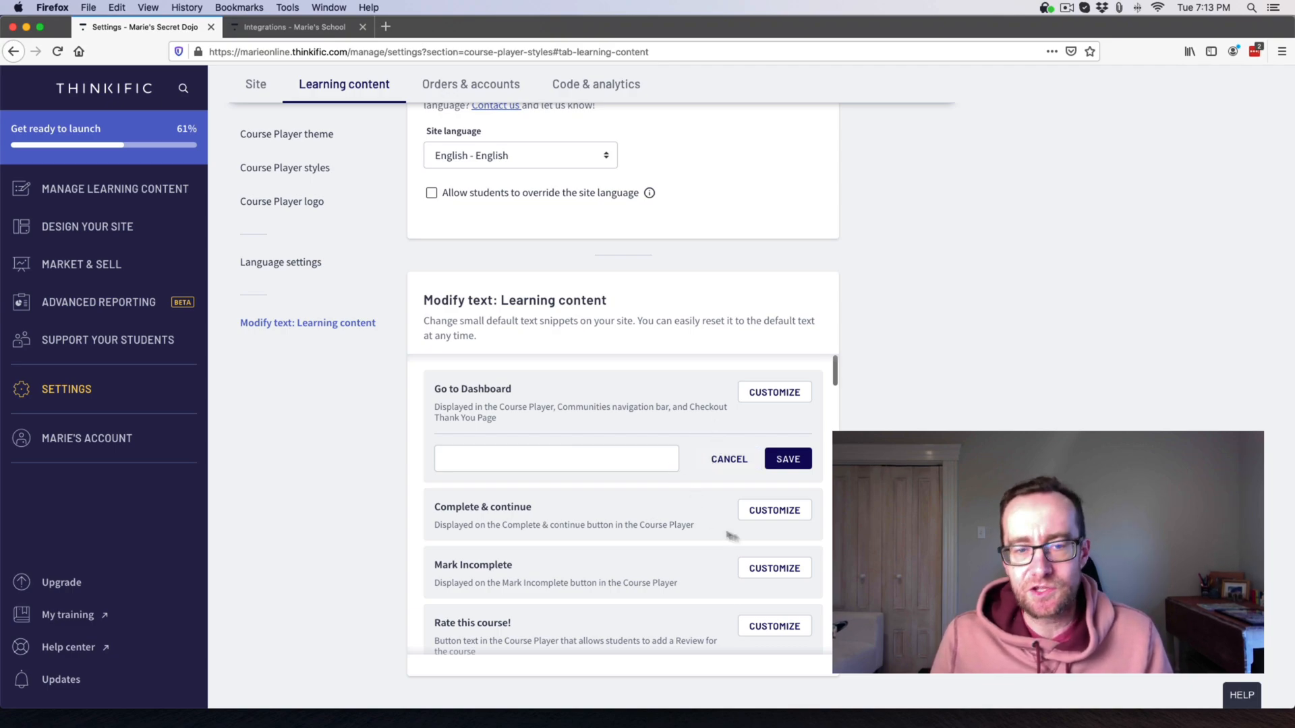
pyautogui.scroll(3, 348, 397)
pyautogui.scroll(5, 364, 337)
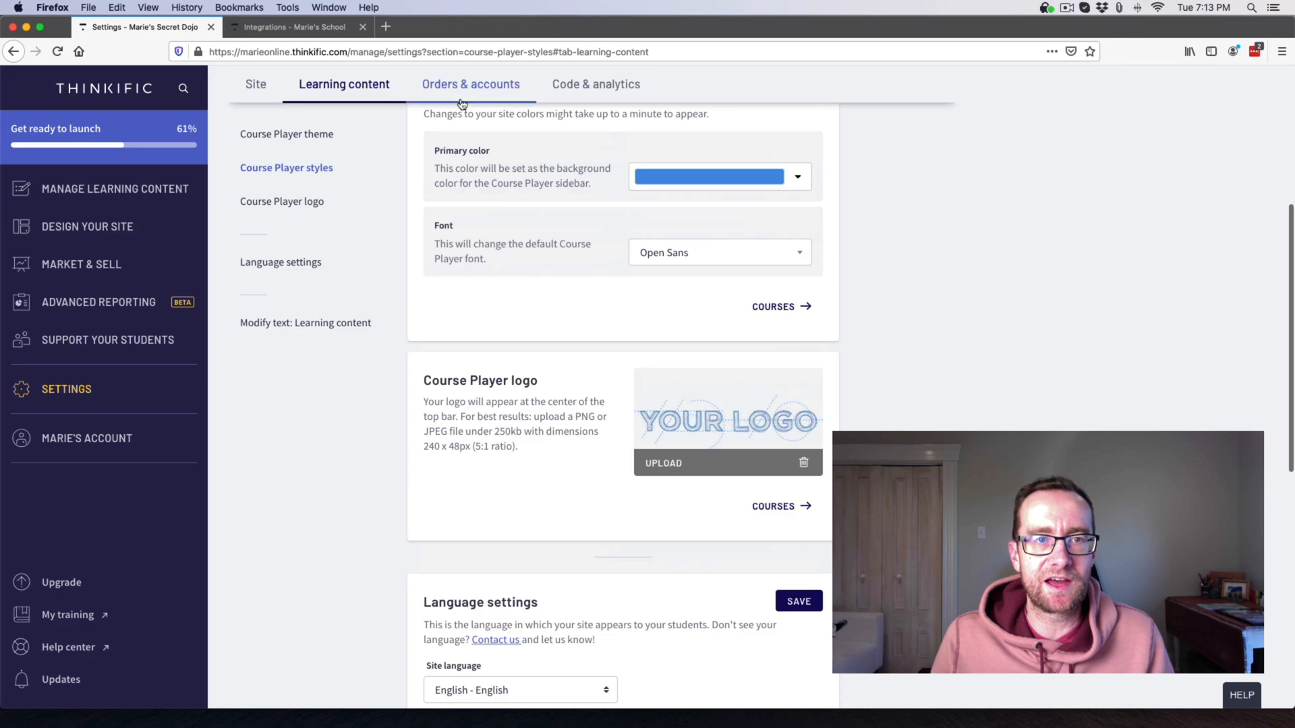
# Turn on Google+ authentication in Orders & accounts and save.
pyautogui.click(465, 85)
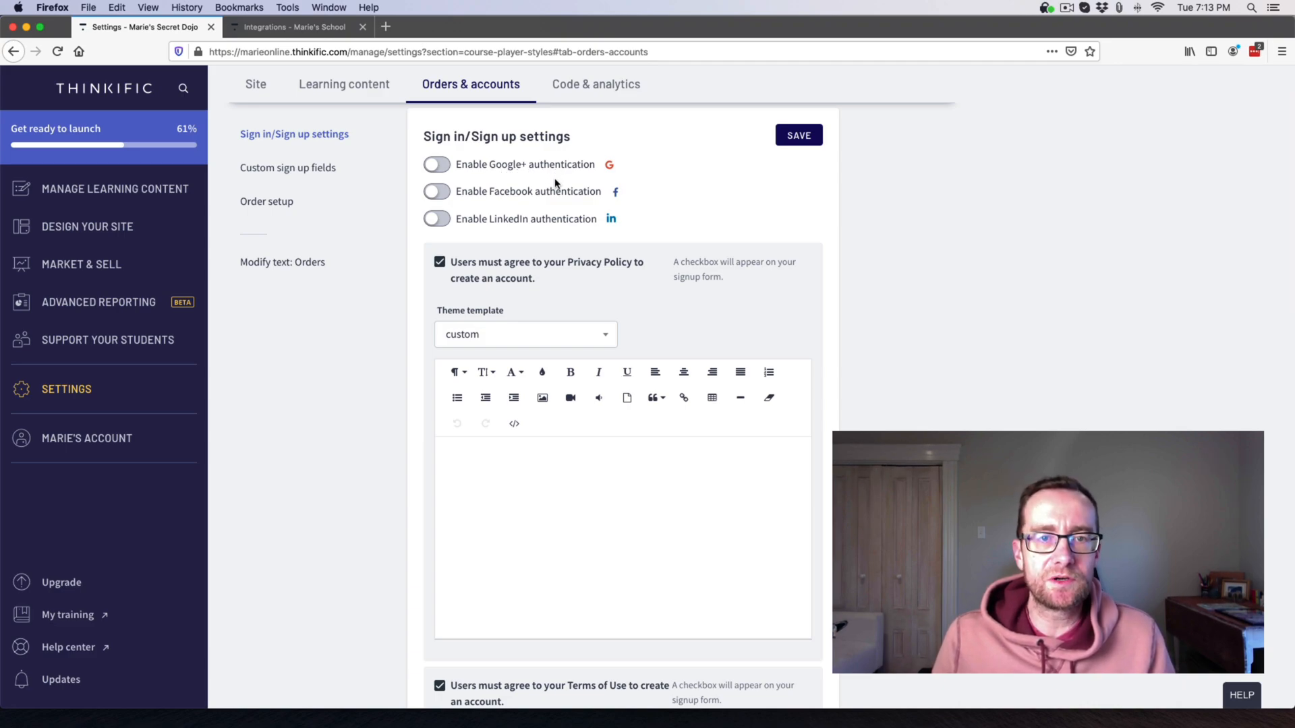
pyautogui.click(443, 168)
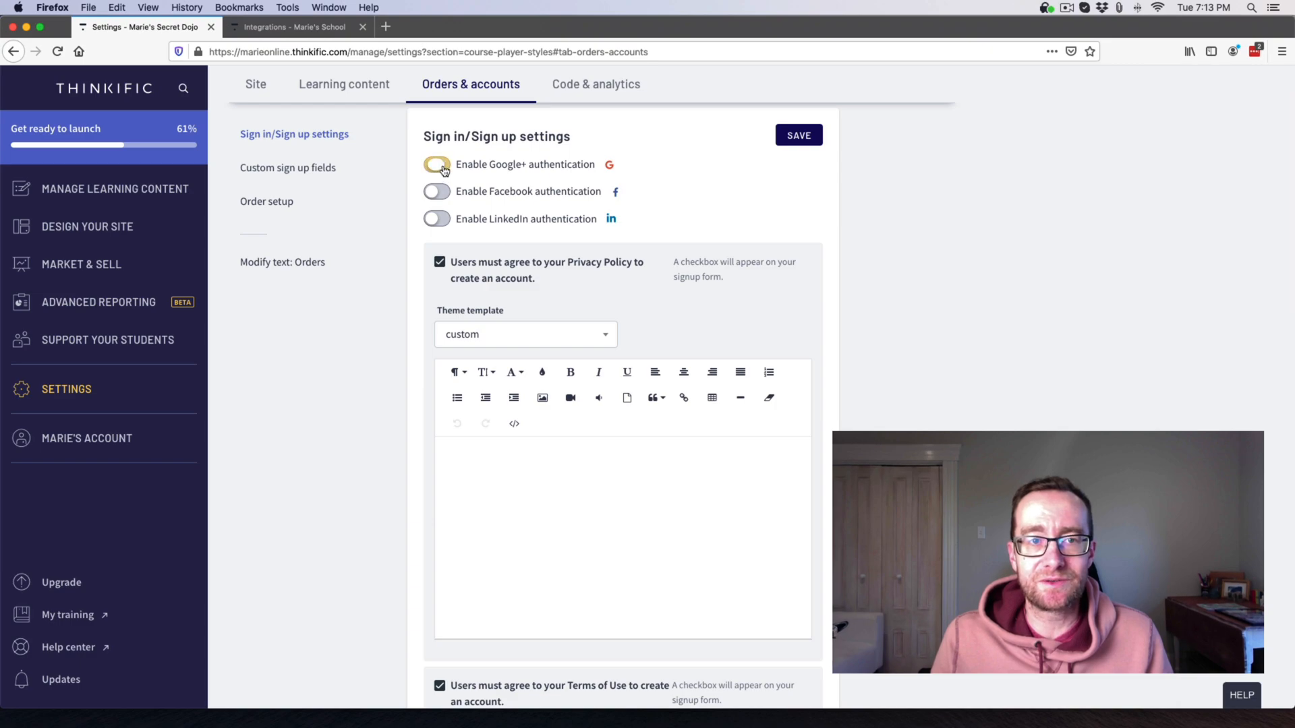
pyautogui.click(793, 137)
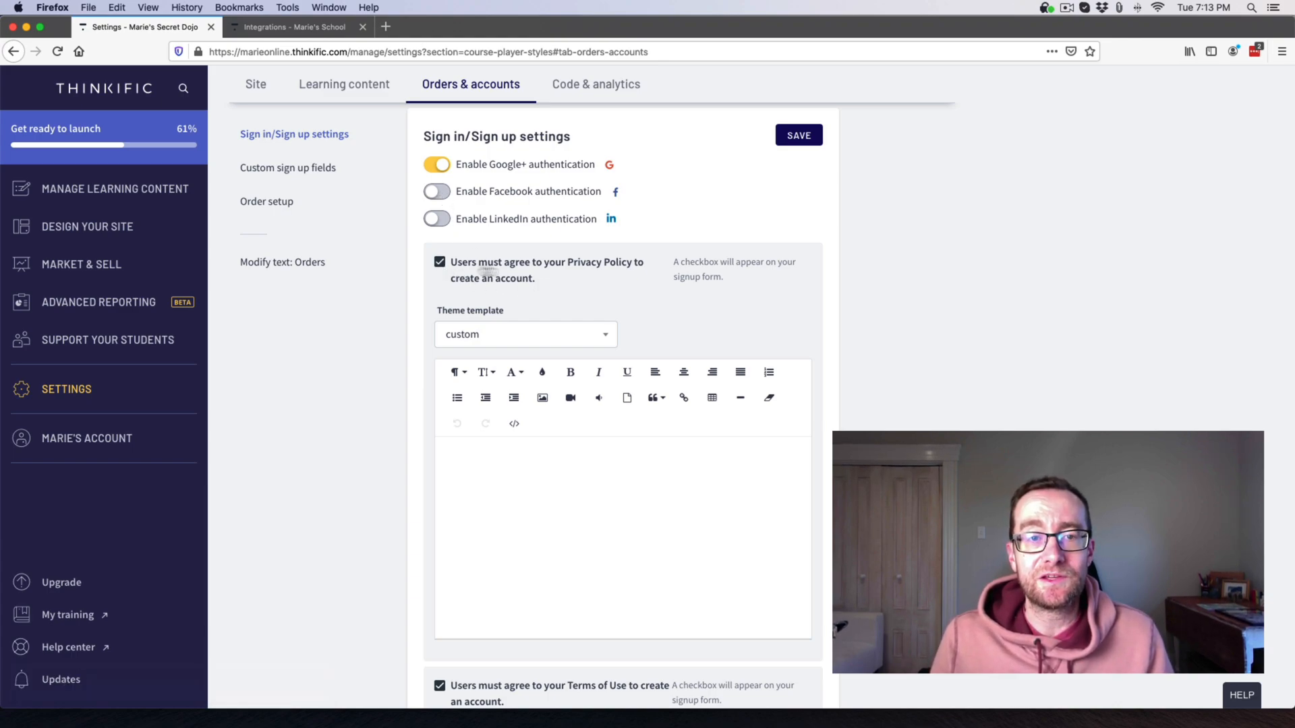
# Look over the privacy policy editor and remaining account settings, then move to Code & analytics.
pyautogui.click(520, 471)
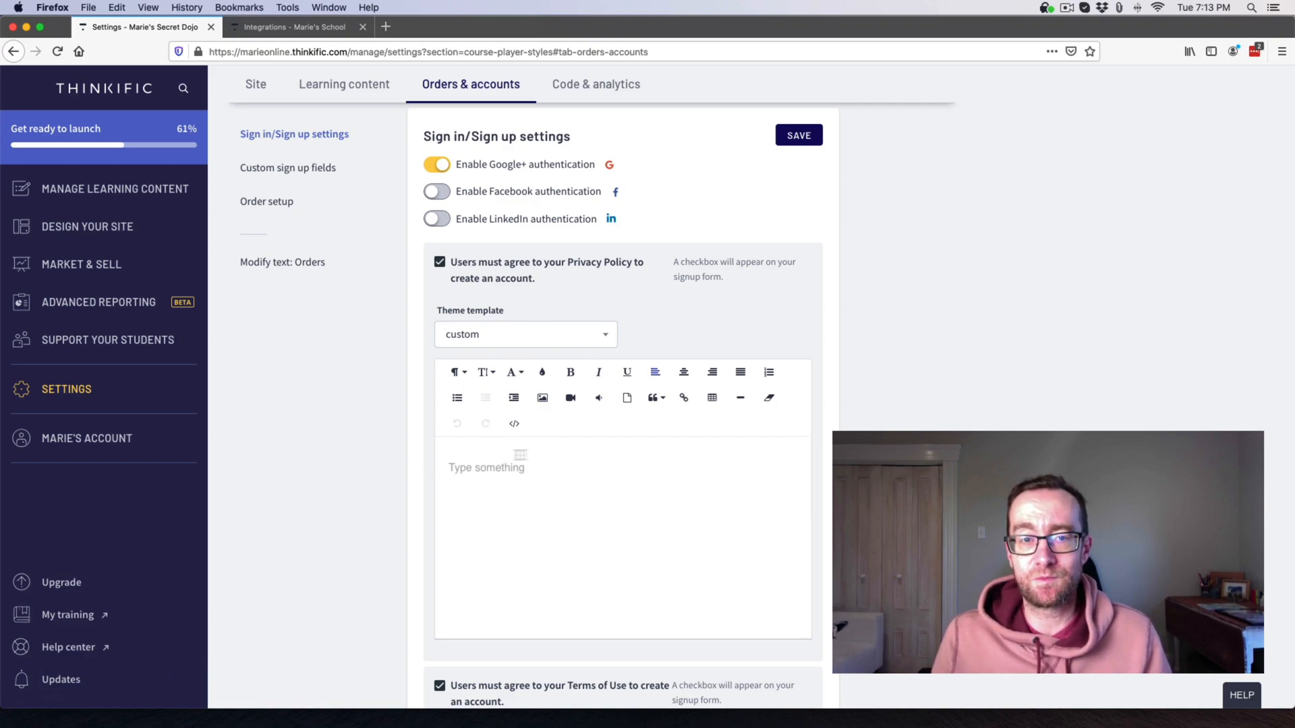
pyautogui.scroll(-4, 587, 448)
pyautogui.scroll(-6, 587, 427)
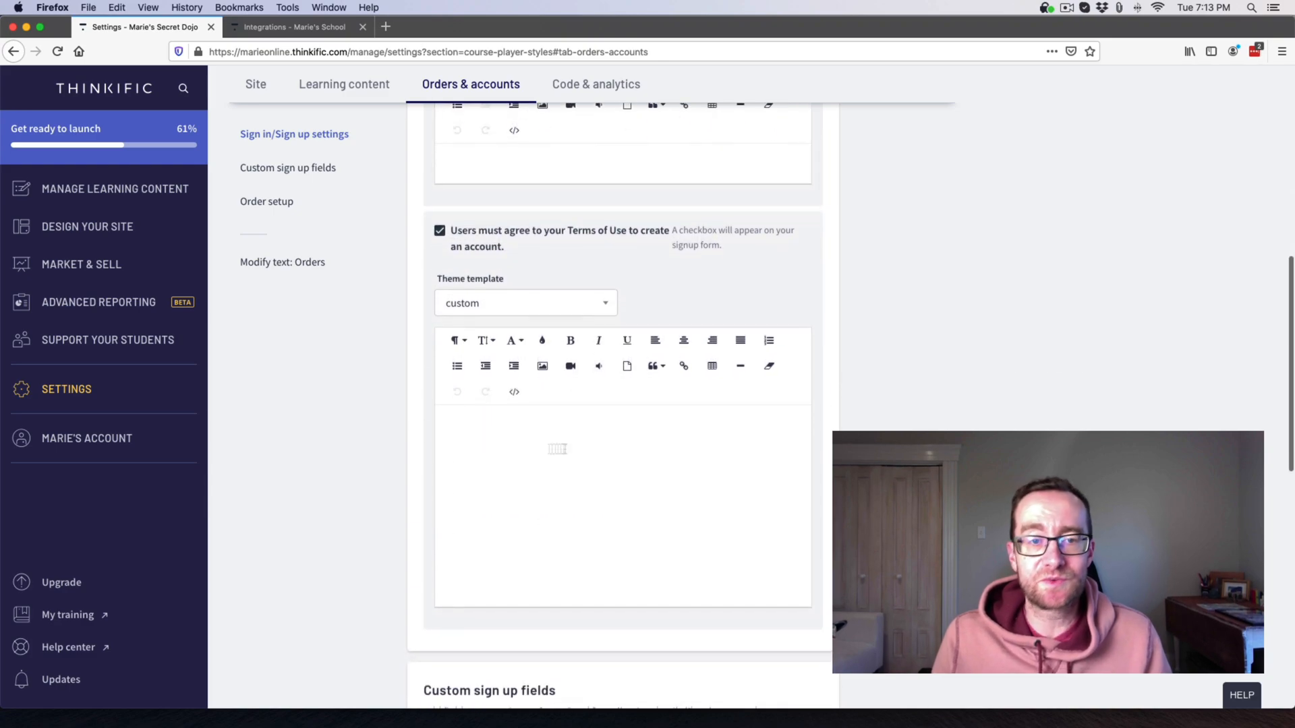
pyautogui.scroll(-6, 536, 444)
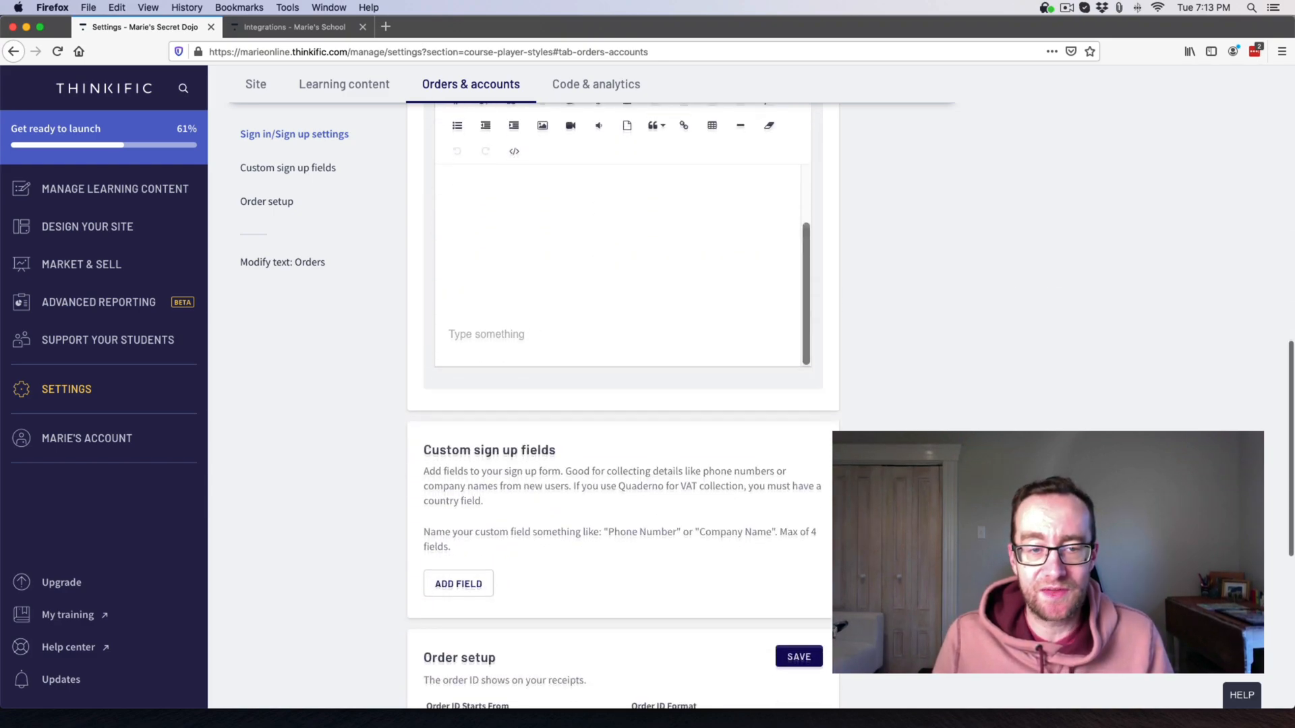
pyautogui.click(596, 84)
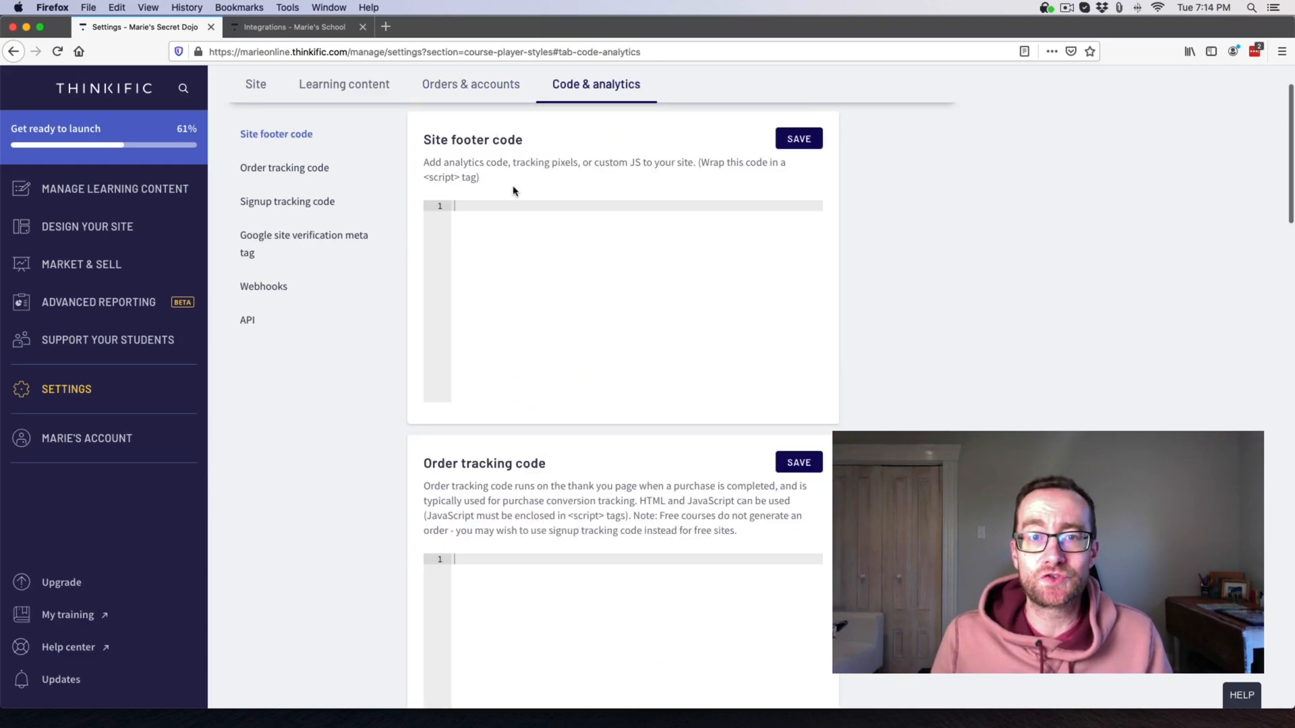
# Review the empty Site footer, Order tracking and Signup tracking code panels and Webhooks.
pyautogui.scroll(-5, 546, 234)
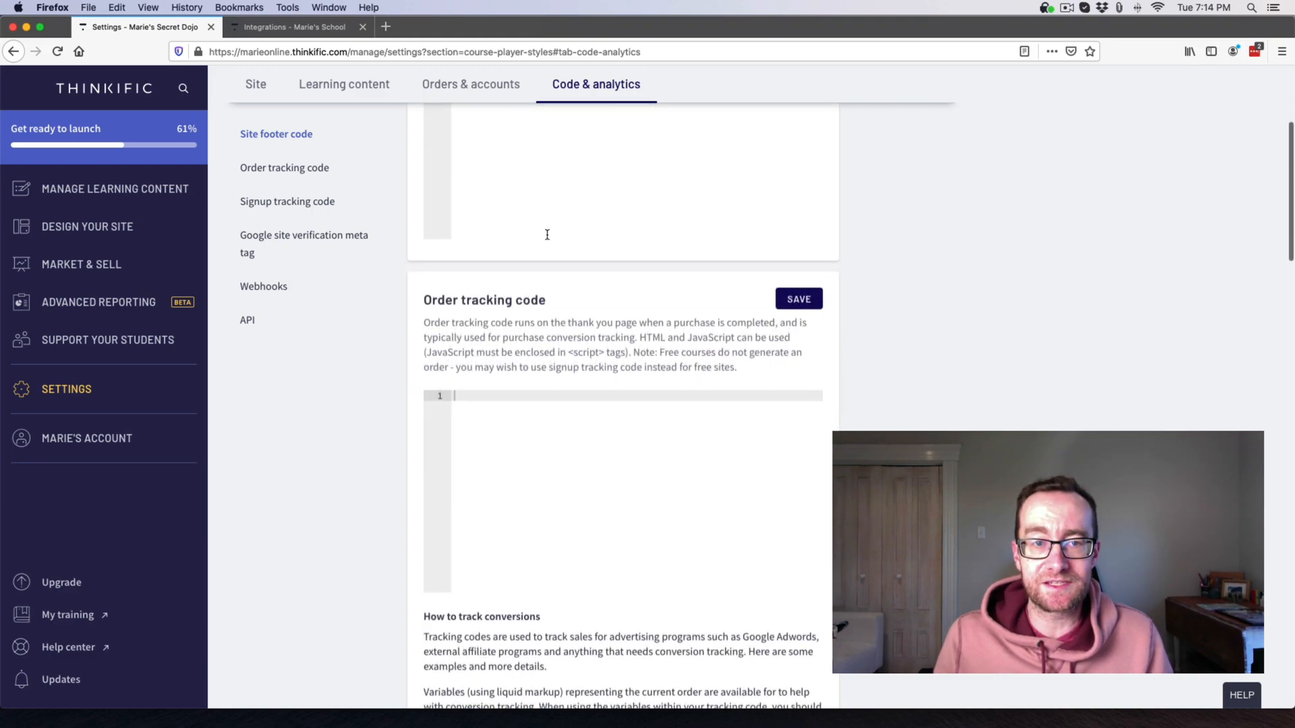
pyautogui.scroll(-12, 559, 331)
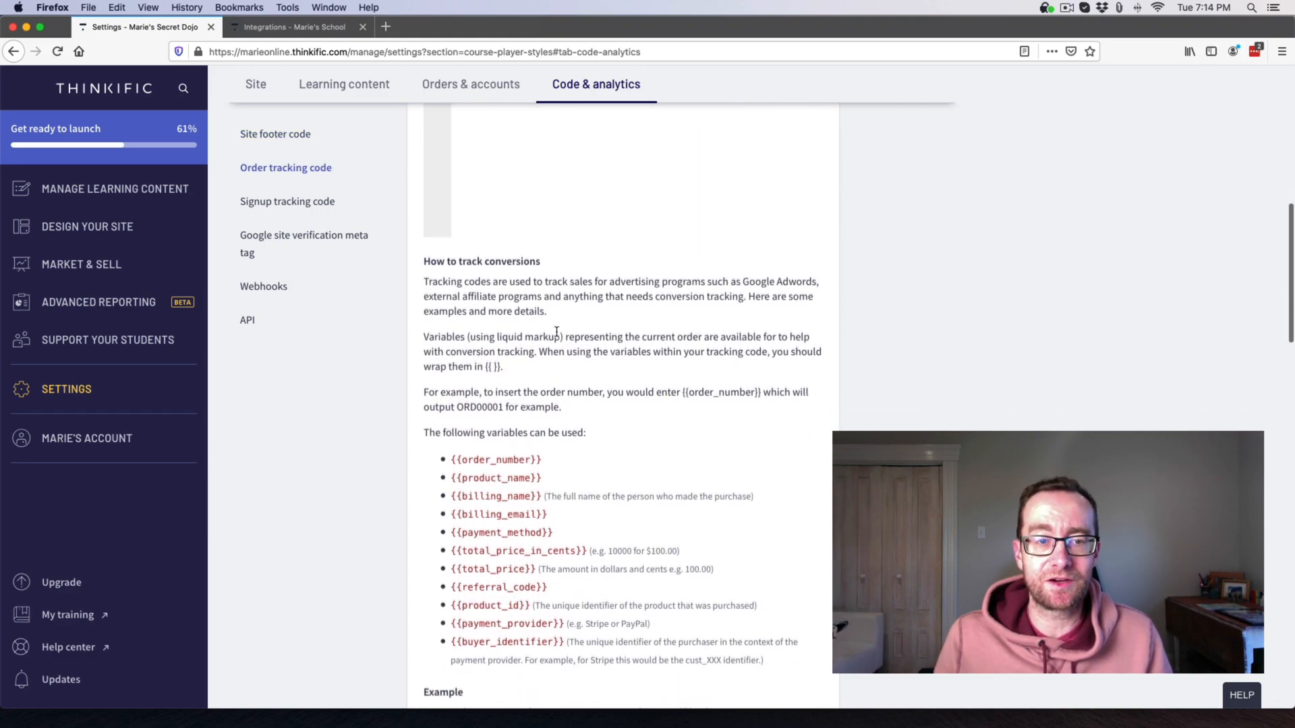
pyautogui.scroll(-15, 560, 326)
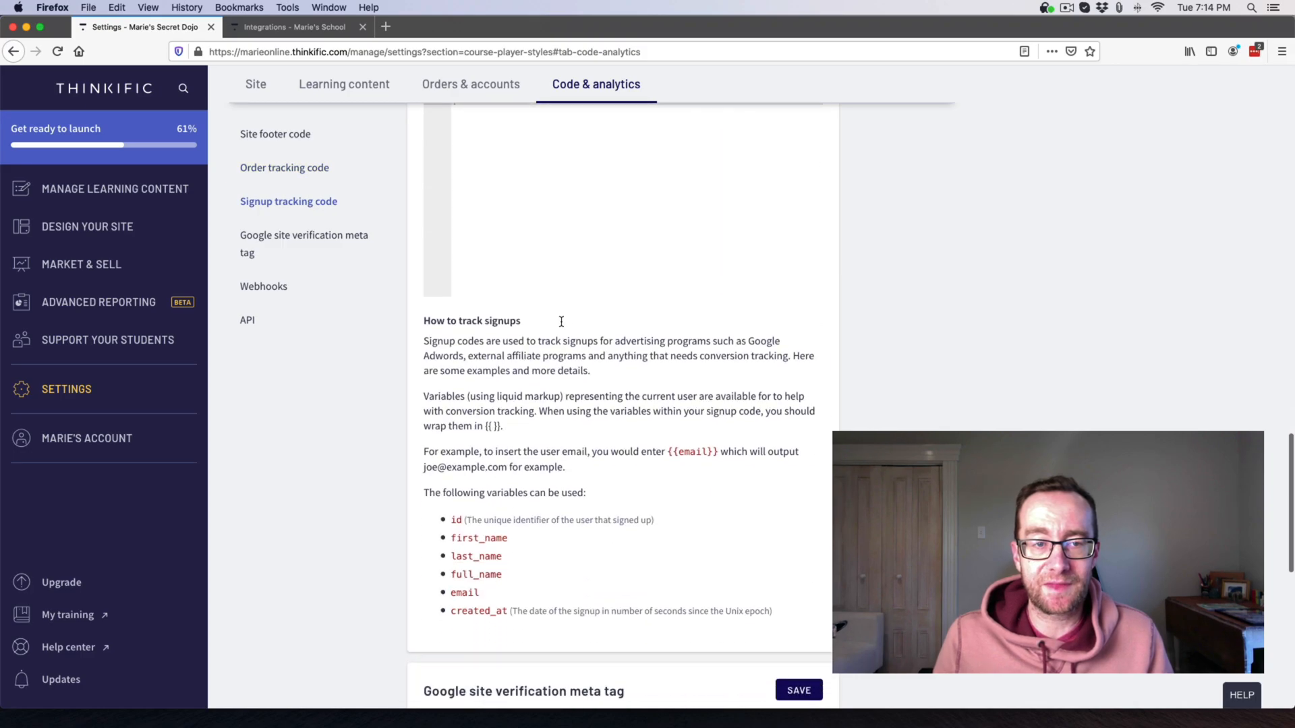
pyautogui.scroll(-2, 563, 315)
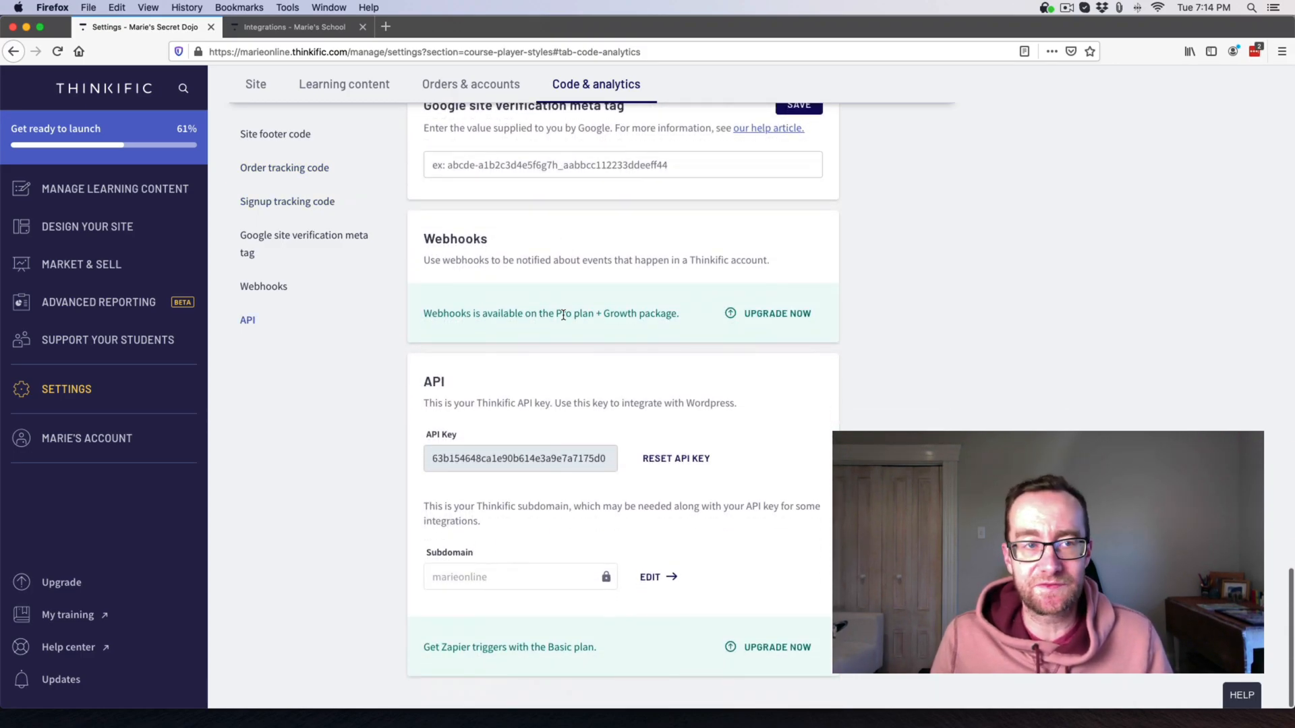
pyautogui.scroll(20, 563, 315)
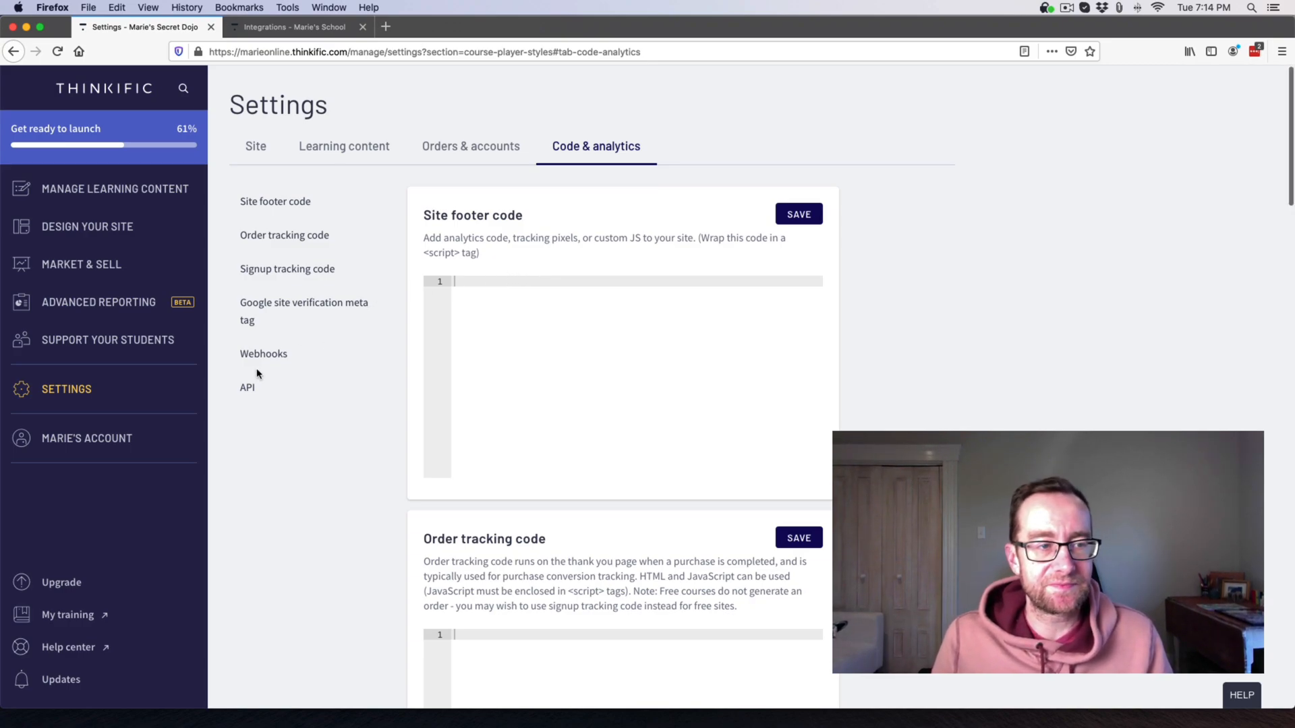
pyautogui.click(82, 444)
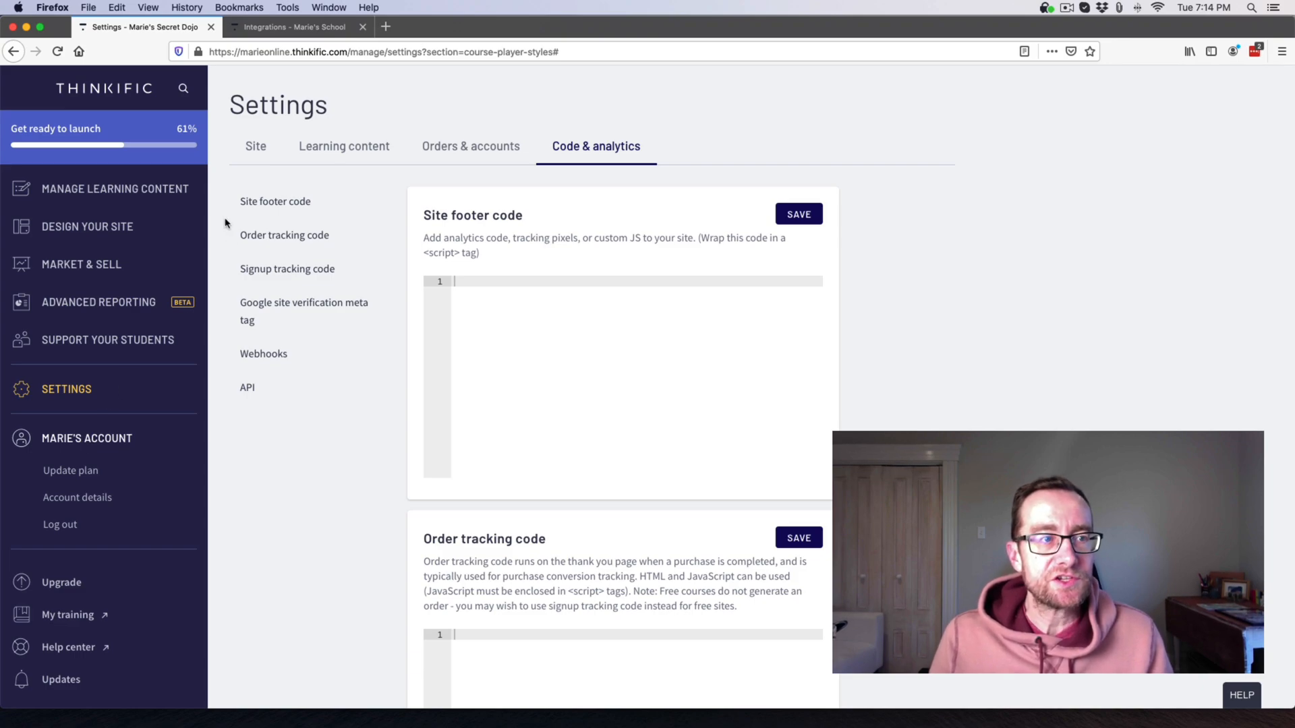
# Review the Site settings, then go to the Courses list showing the Email Marketing 101 draft.
pyautogui.click(104, 227)
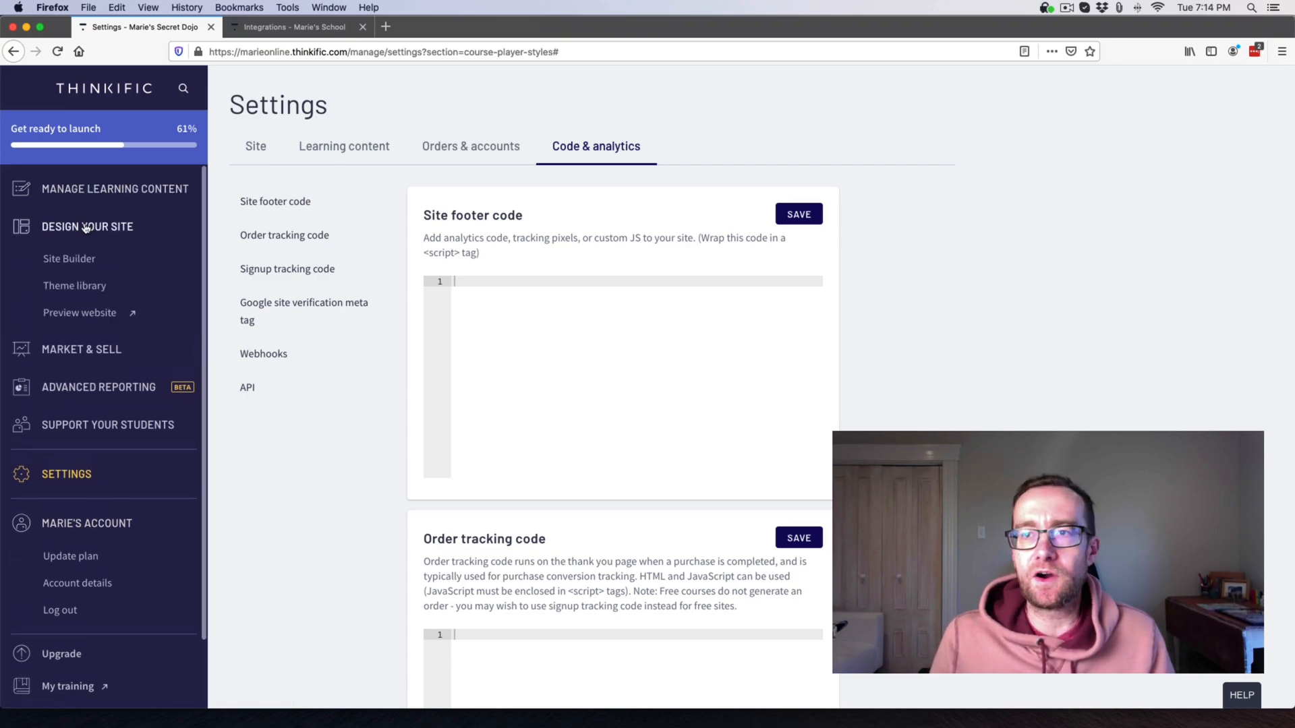
pyautogui.click(255, 146)
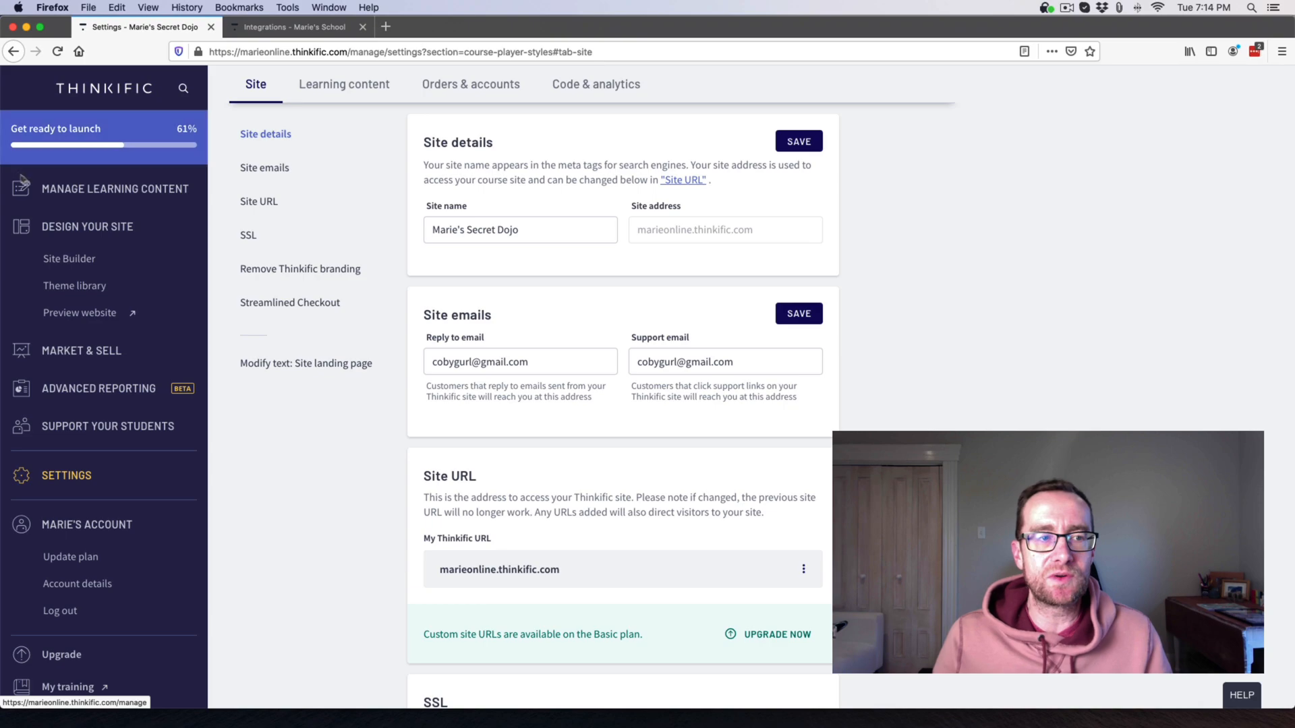
pyautogui.click(99, 194)
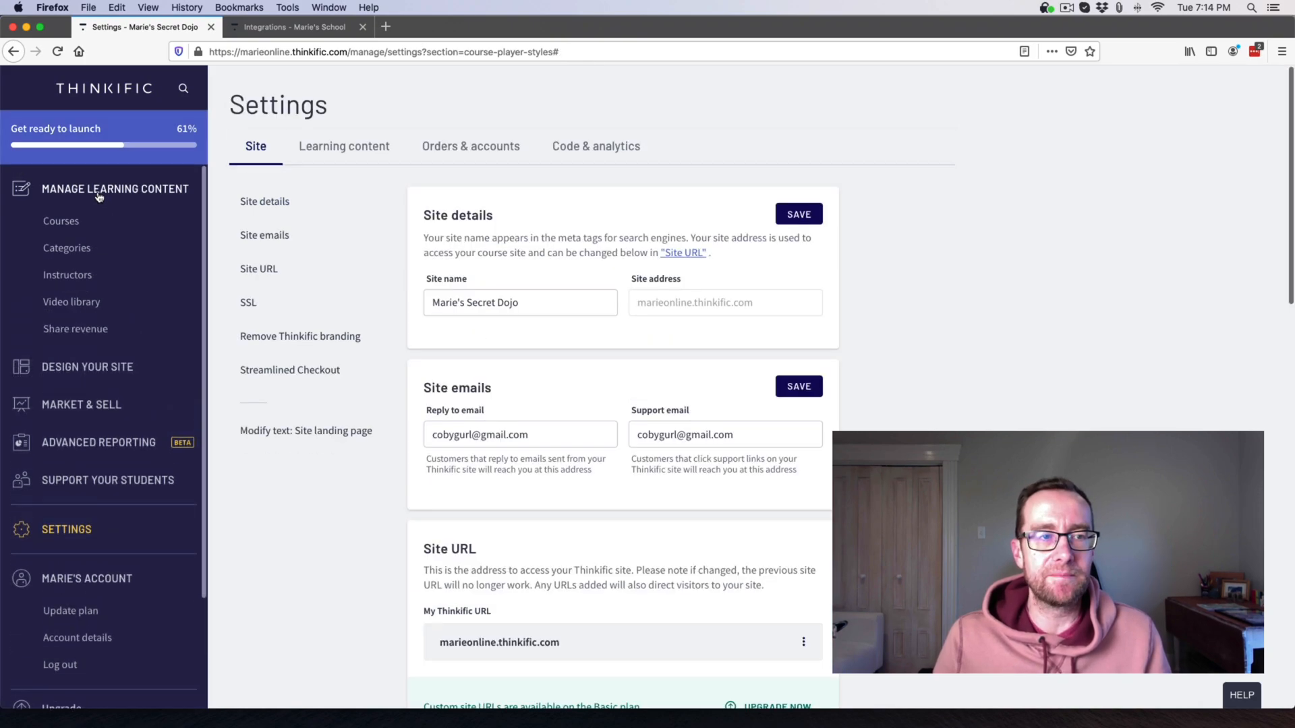
pyautogui.click(62, 221)
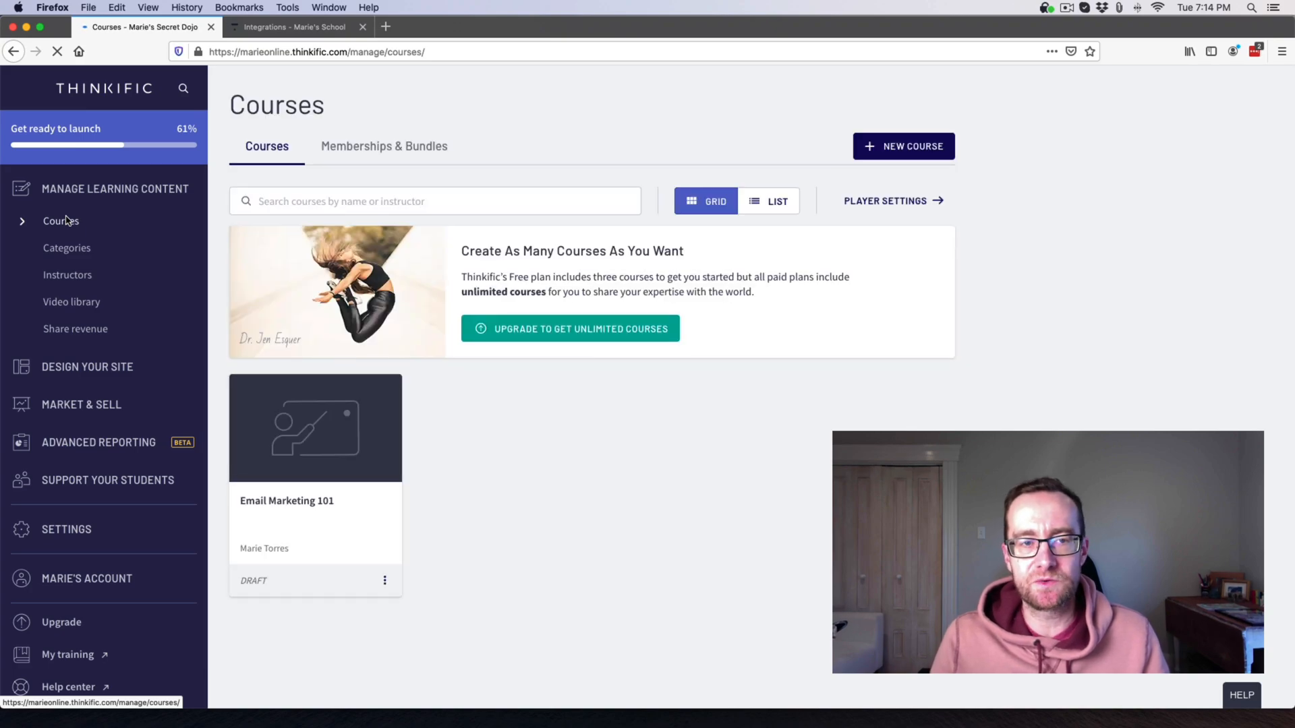
# In Email Marketing 101, add and save a chapter titled 'Chapter 2', then begin adding a lesson.
pyautogui.click(267, 461)
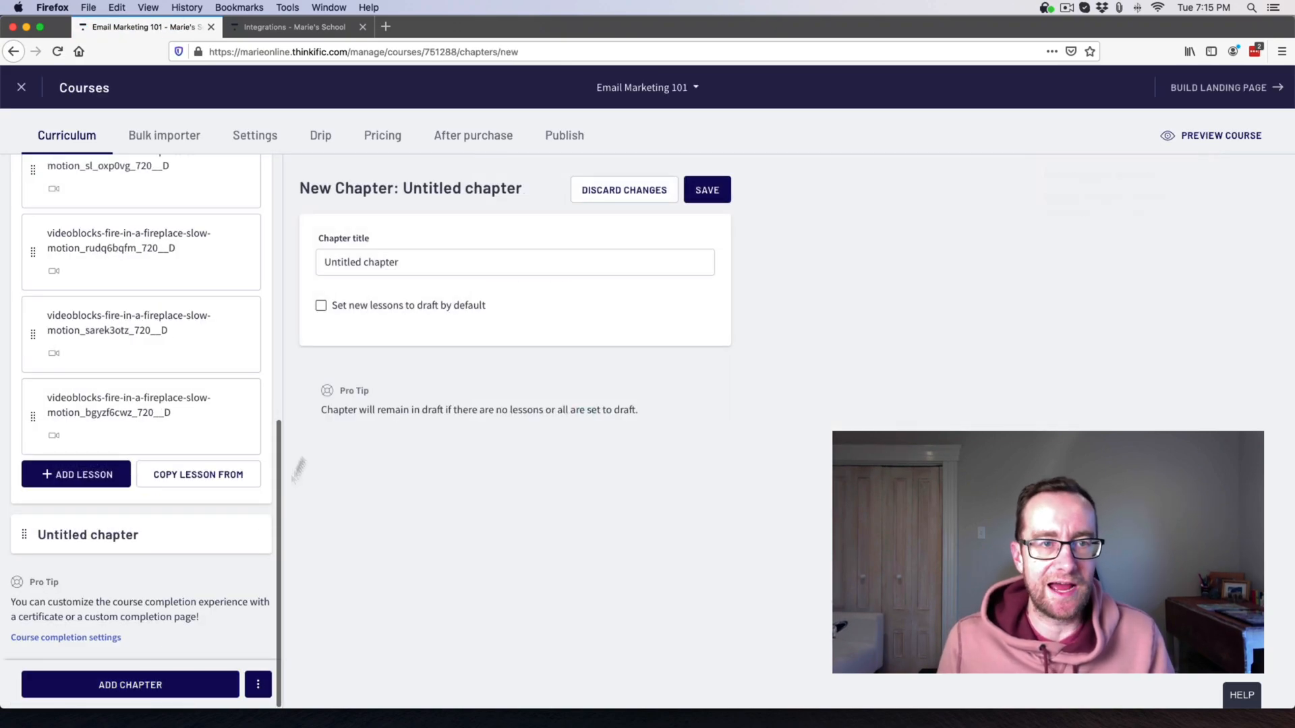
pyautogui.tripleClick(375, 263)
pyautogui.write('Chapter 2')
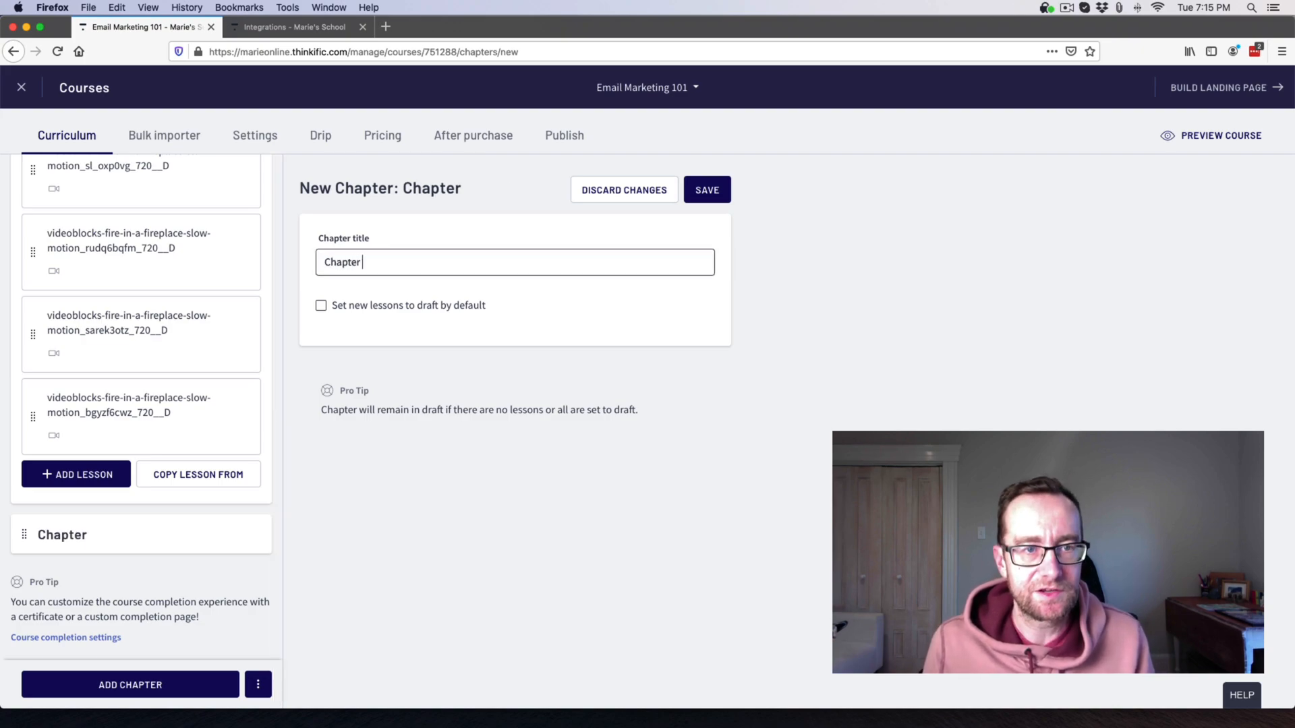
pyautogui.click(709, 192)
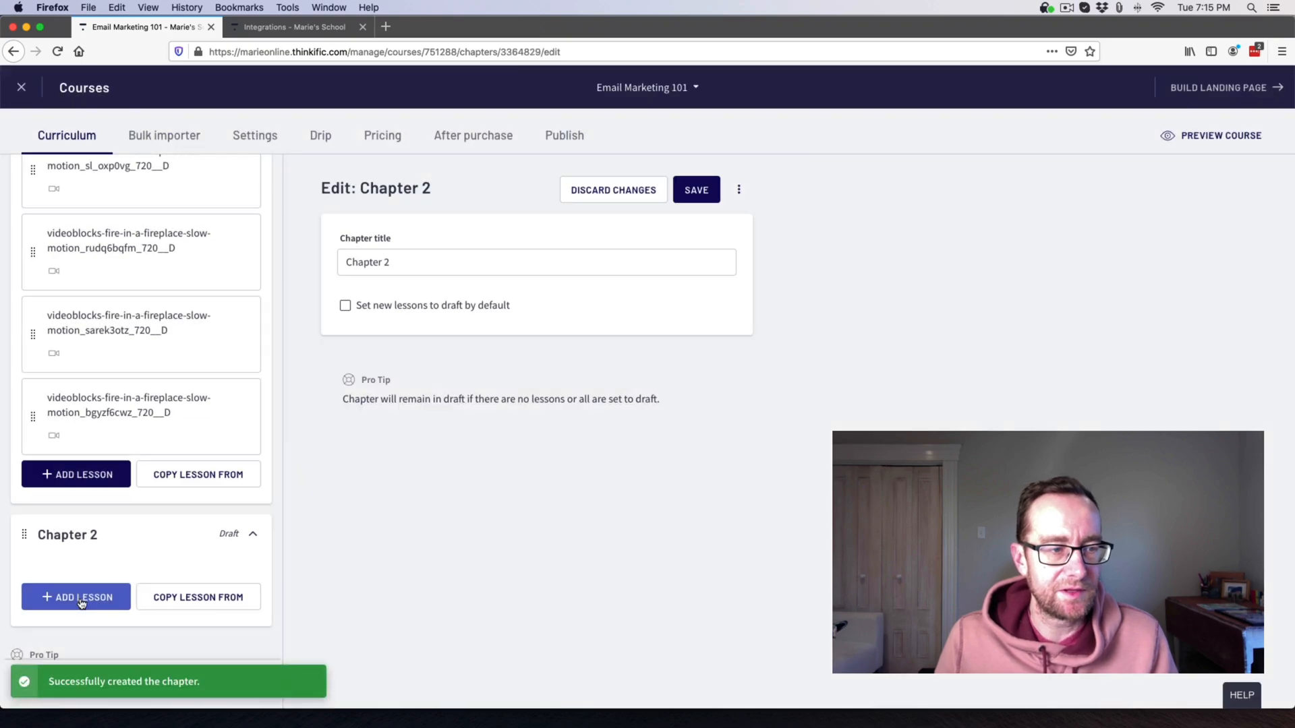
pyautogui.click(82, 602)
pyautogui.scroll(-2, 104, 506)
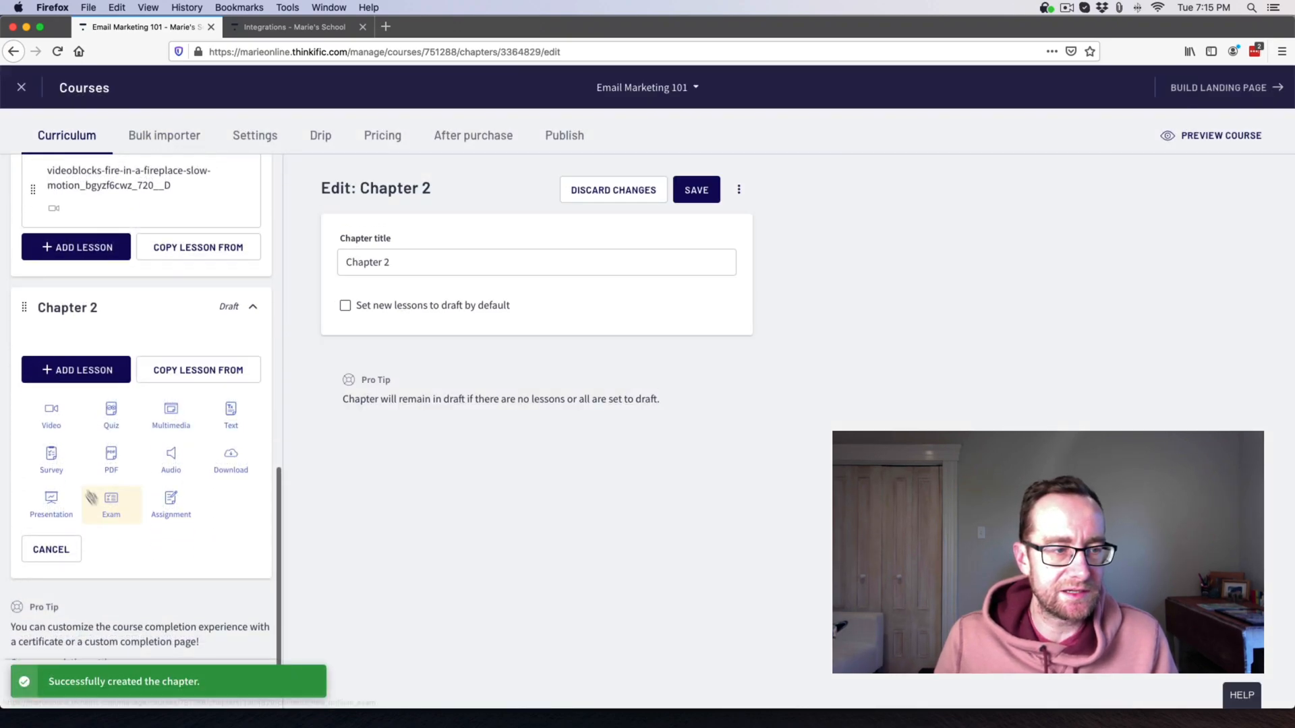
# Start a Chapter 2 video lesson using the hewiza0vm fireplace video from the library.
pyautogui.click(51, 418)
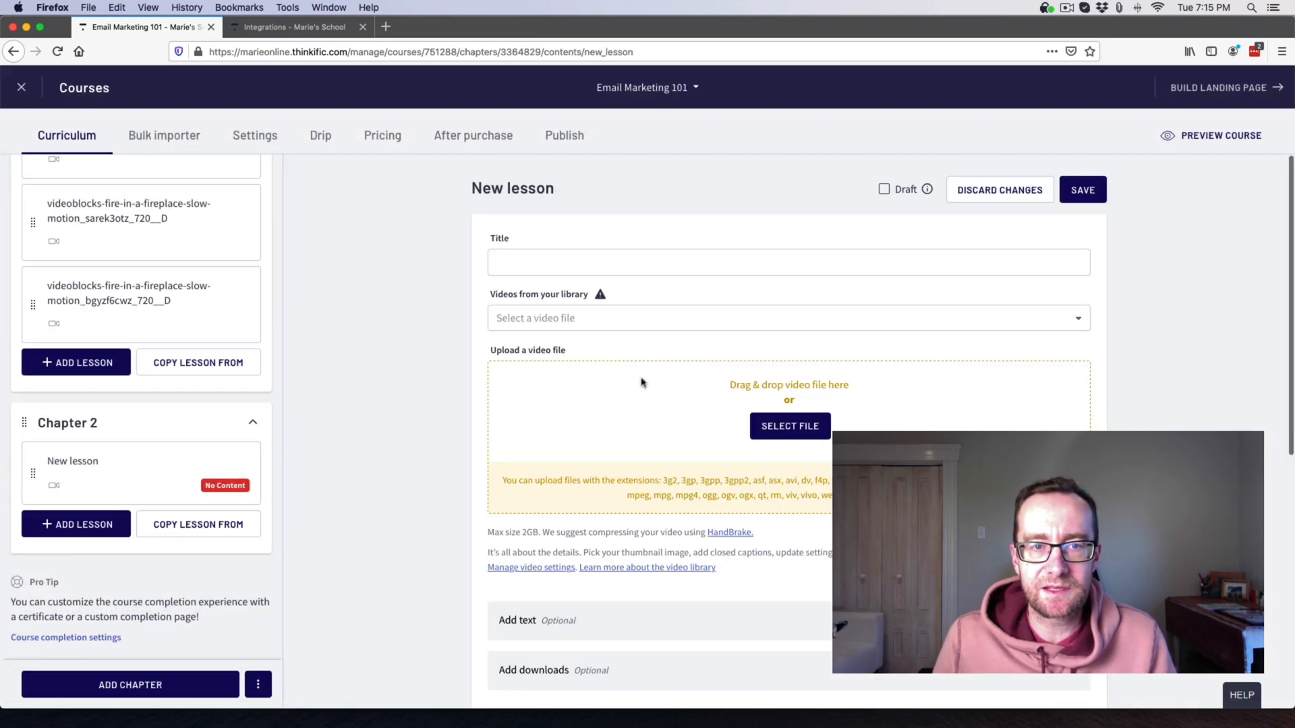
pyautogui.click(640, 319)
pyautogui.scroll(-5, 666, 426)
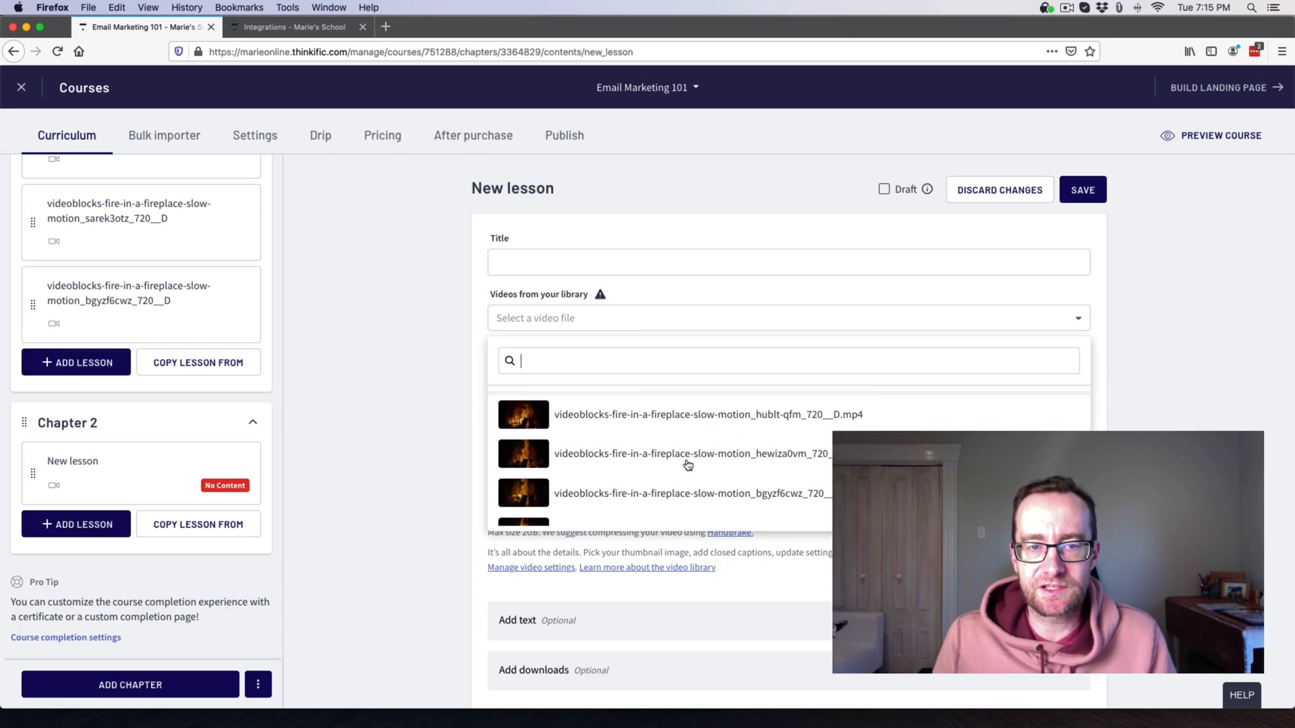
pyautogui.scroll(1, 675, 489)
pyautogui.scroll(-1, 674, 490)
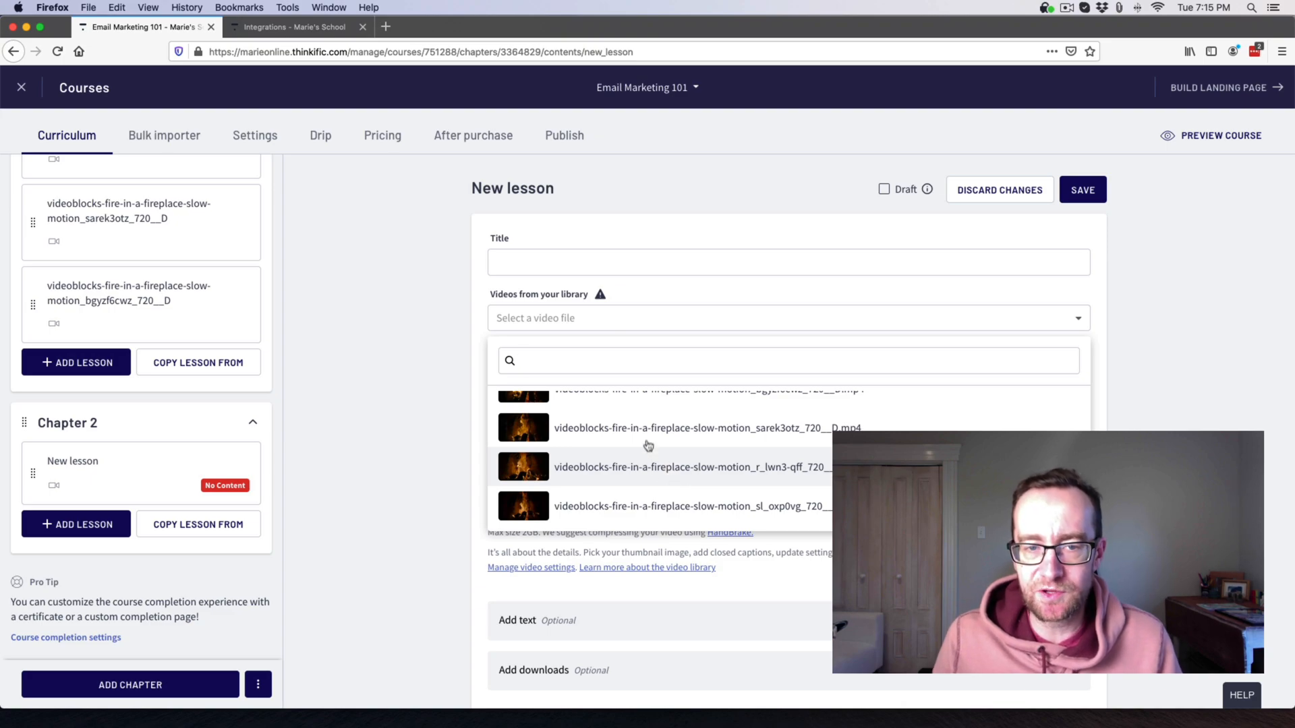
pyautogui.scroll(2, 643, 432)
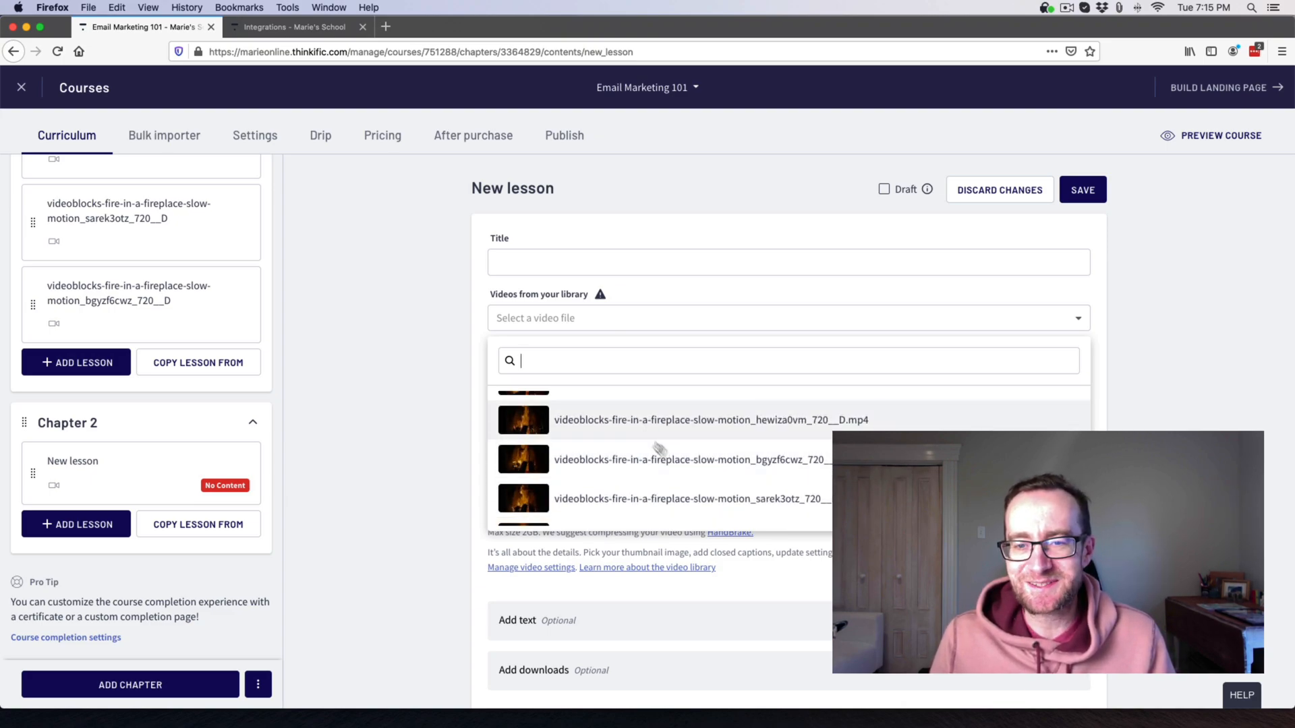
pyautogui.click(731, 427)
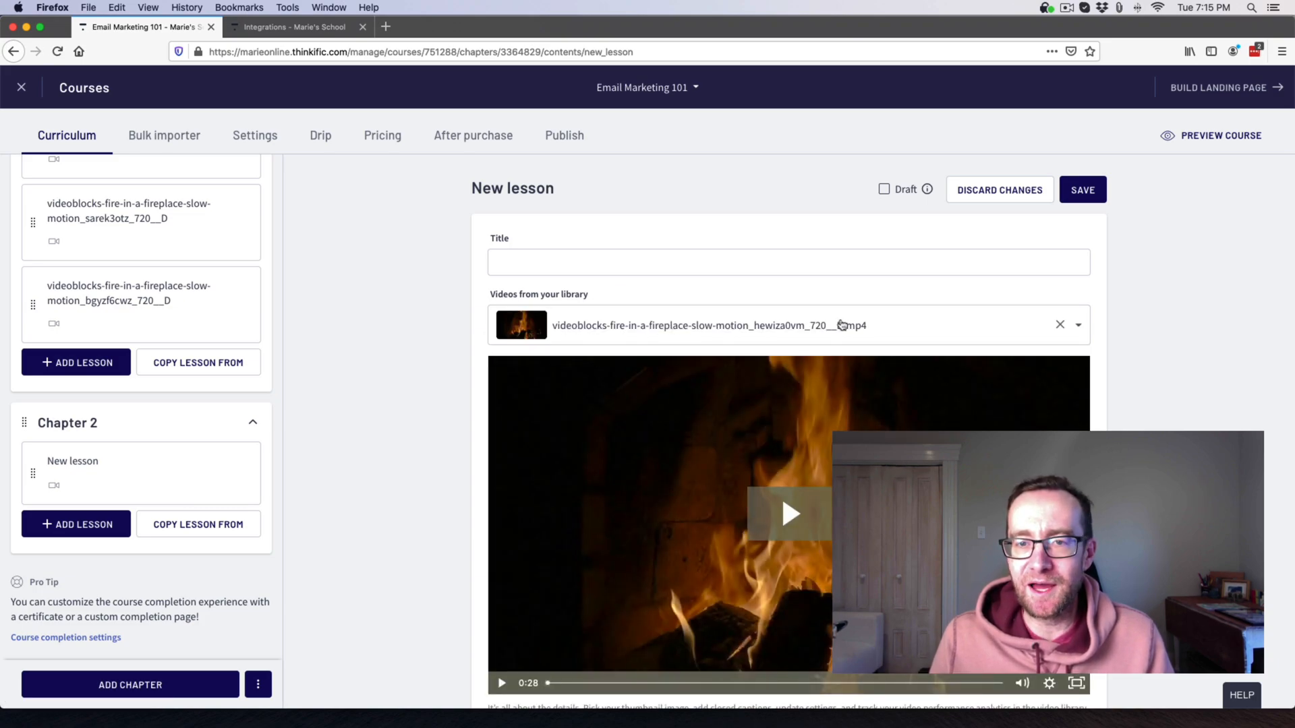
# Title the video lesson 'Title' and expand its optional Add text section.
pyautogui.click(639, 266)
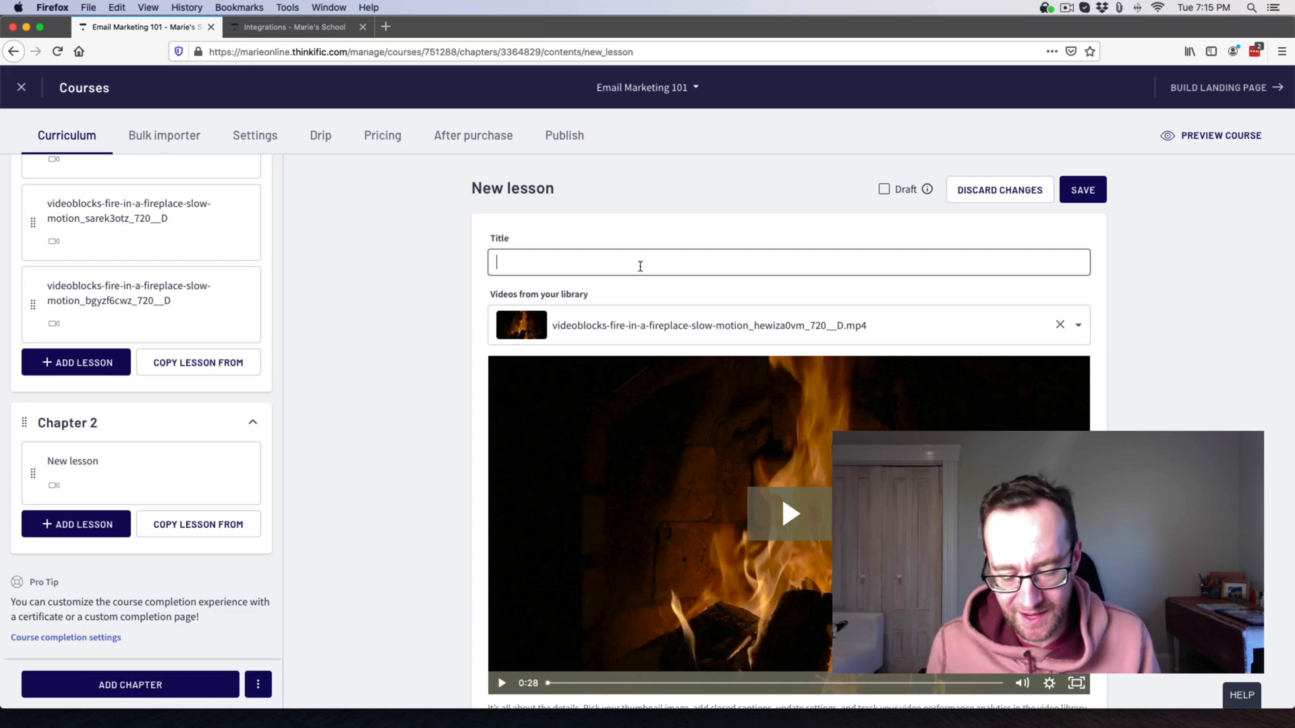
pyautogui.write('C')
pyautogui.press('BackSpace')
pyautogui.write('Title')
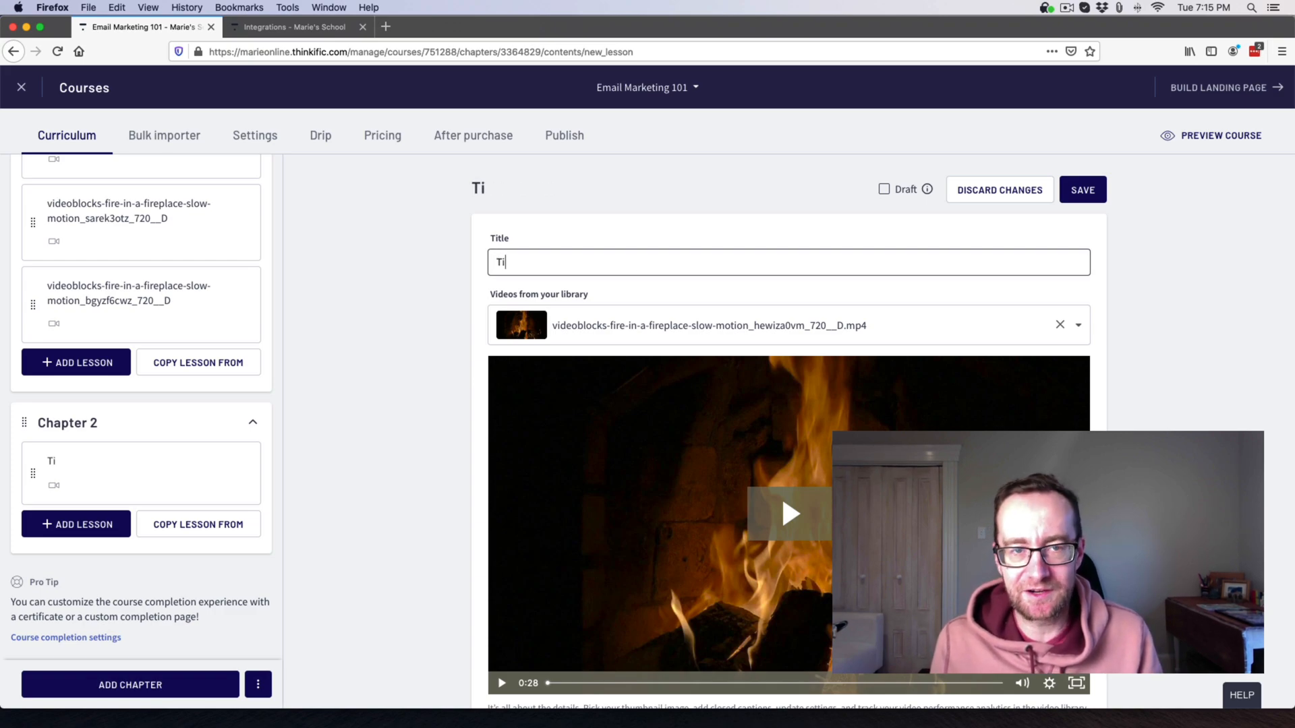
pyautogui.scroll(-5, 432, 364)
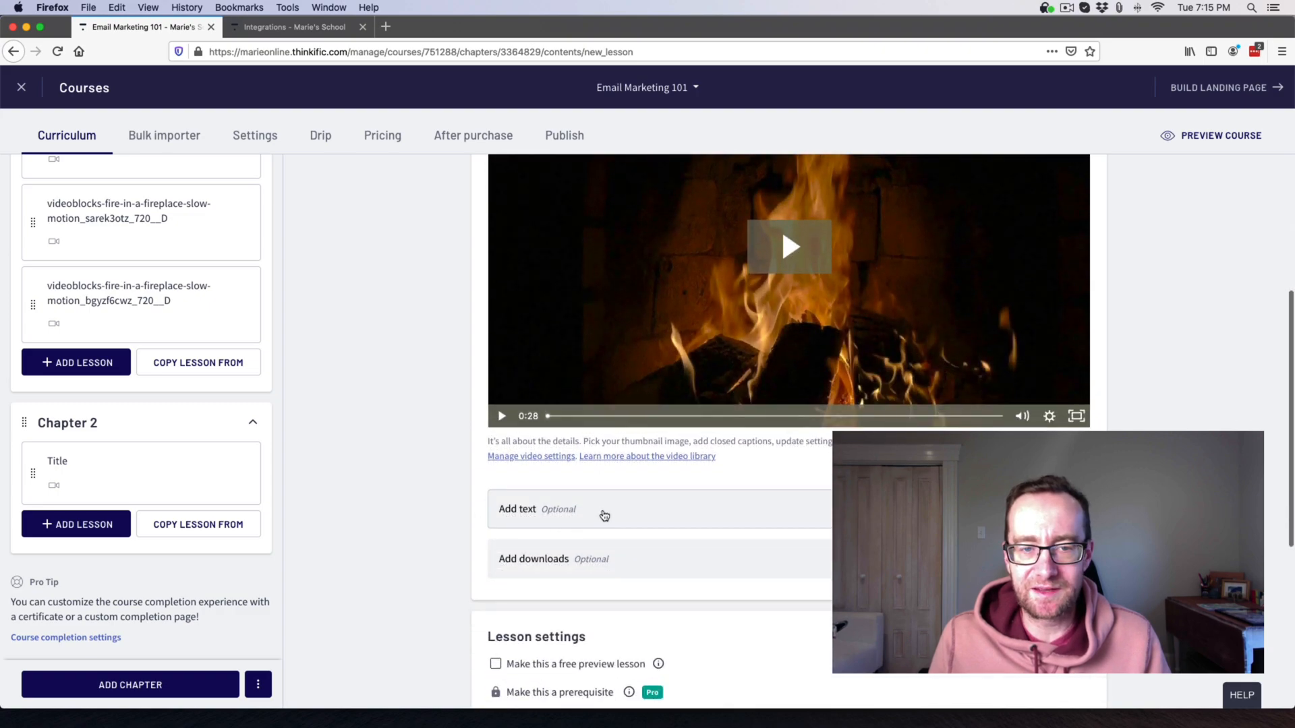
pyautogui.click(600, 512)
pyautogui.scroll(-10, 364, 529)
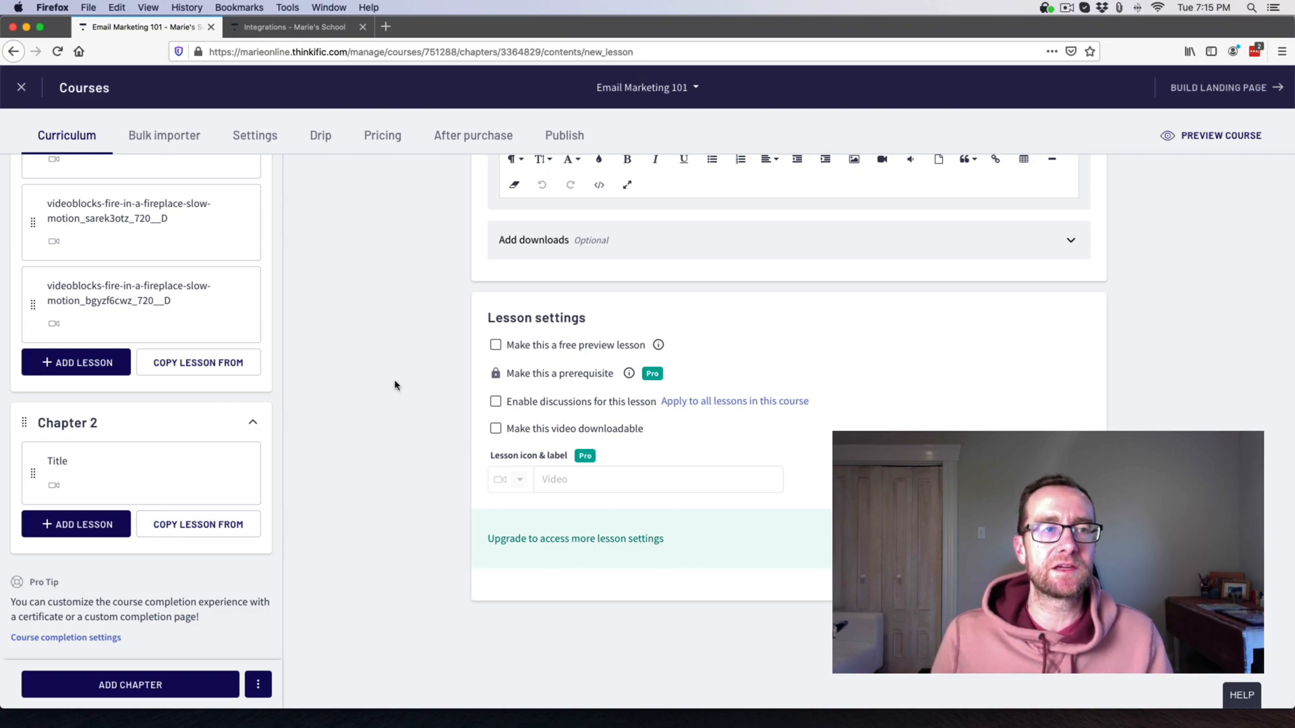
pyautogui.scroll(10, 388, 371)
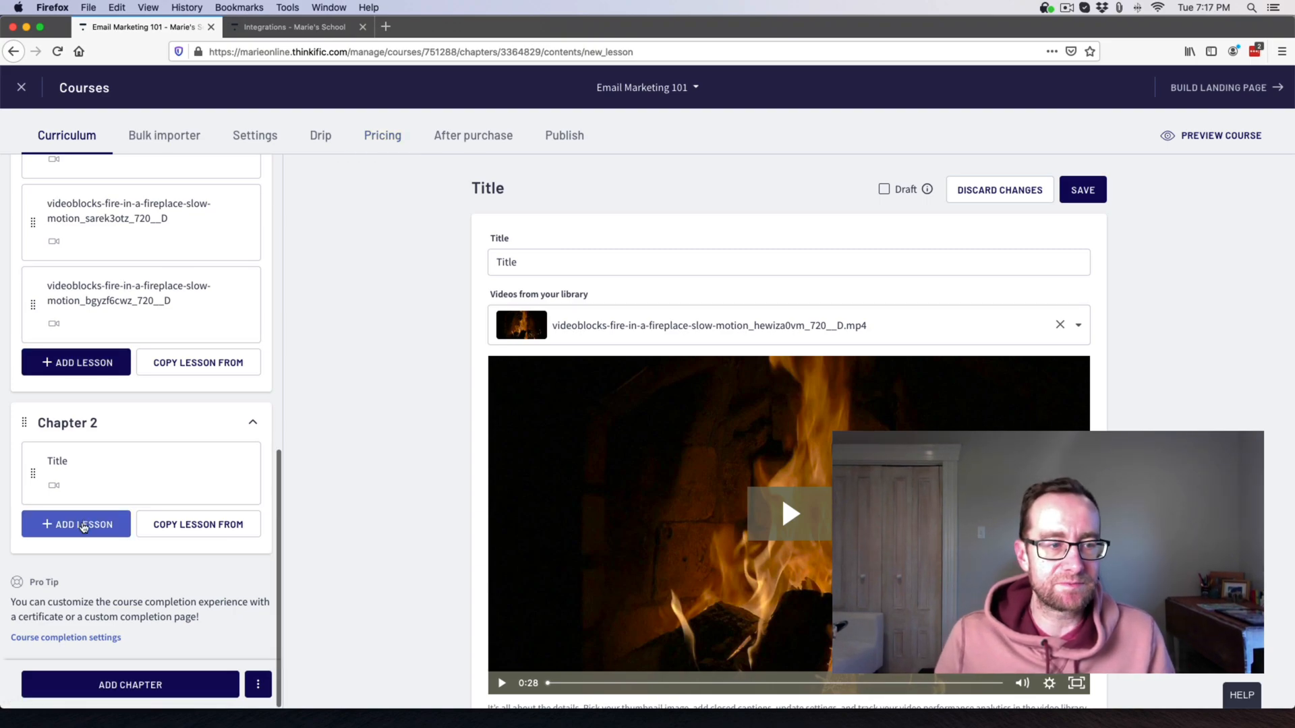
# Discard the unsaved video lesson and start a new Presentation lesson in Chapter 2.
pyautogui.click(85, 524)
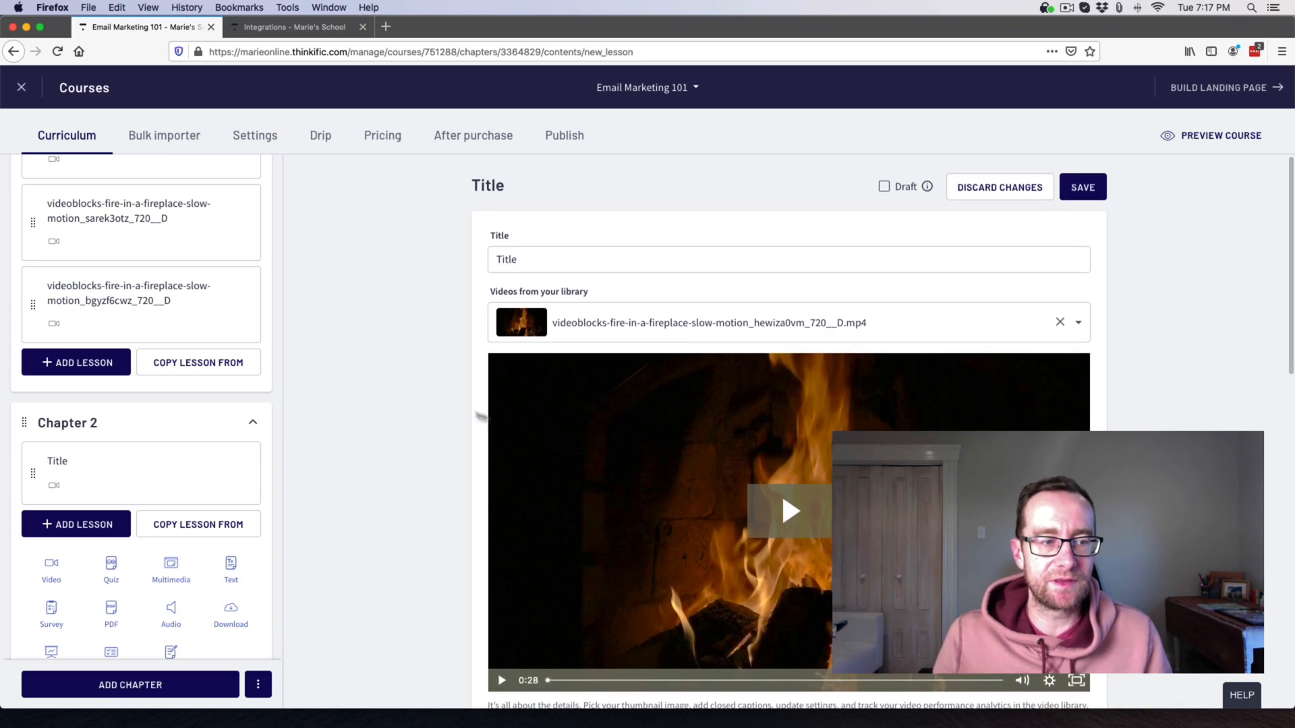
pyautogui.scroll(-1, 182, 456)
pyautogui.scroll(-2, 183, 456)
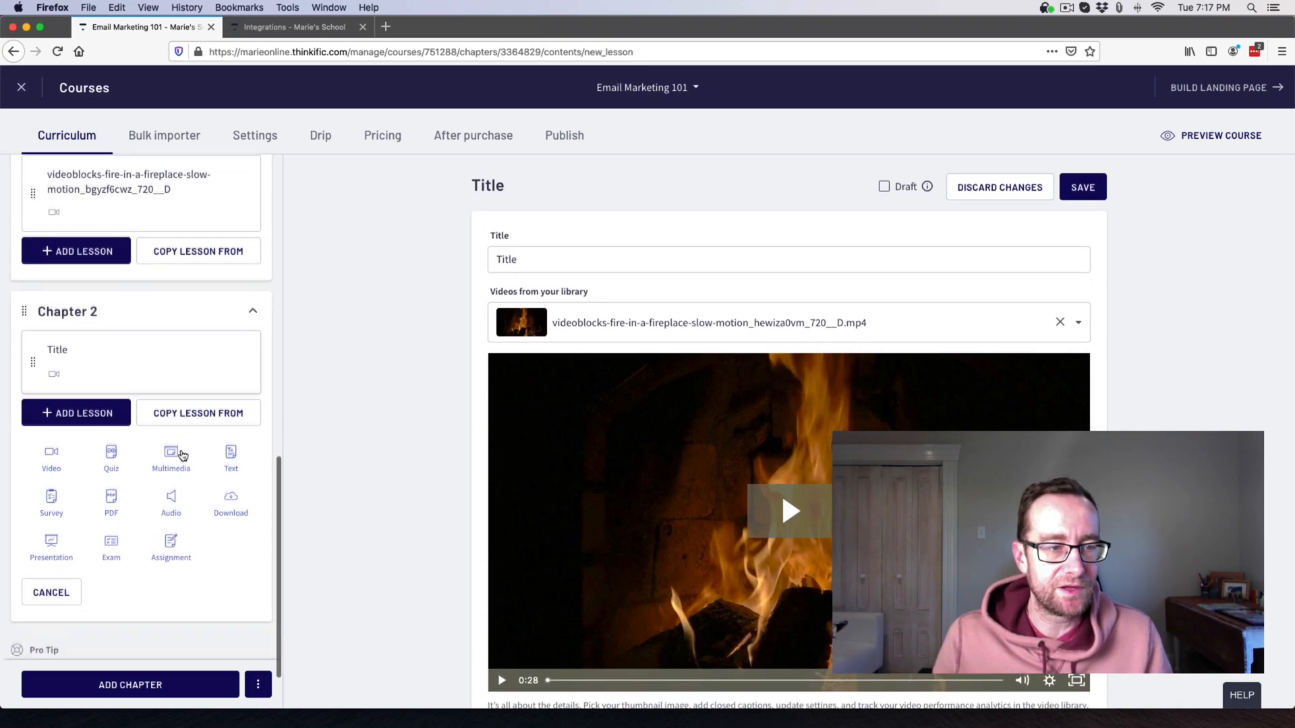
pyautogui.click(52, 541)
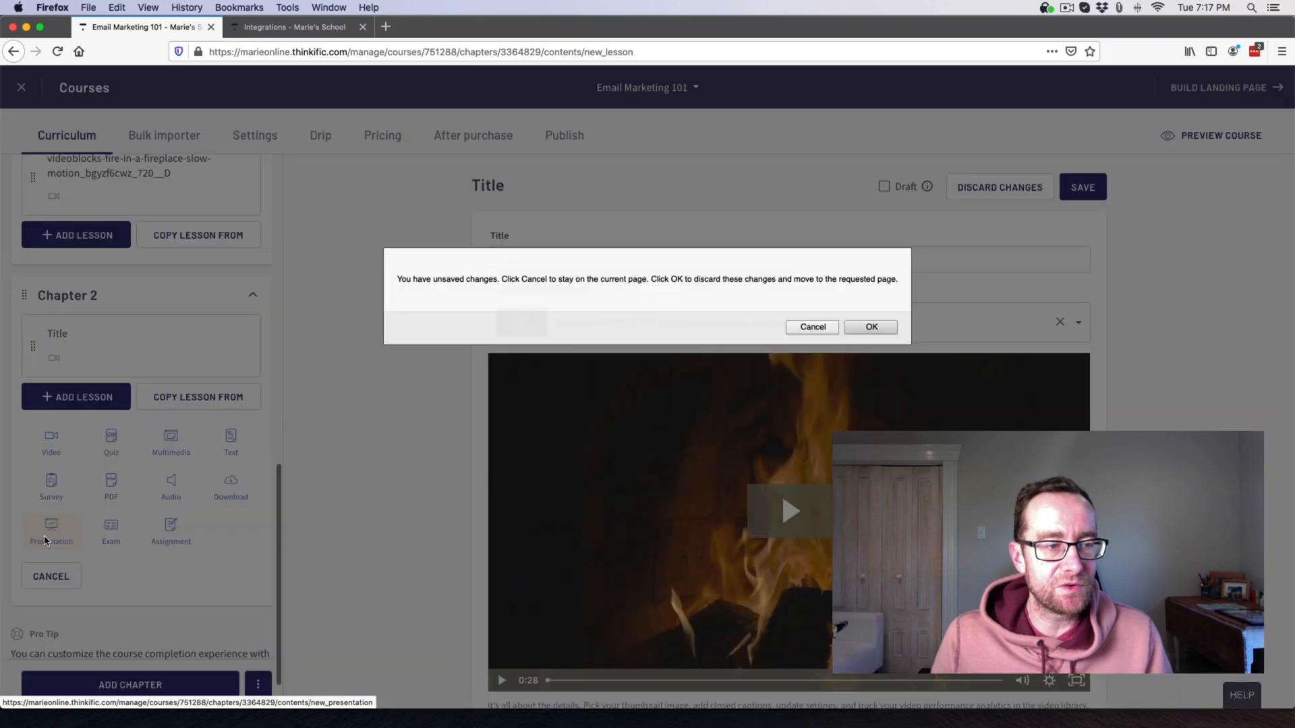
pyautogui.click(871, 327)
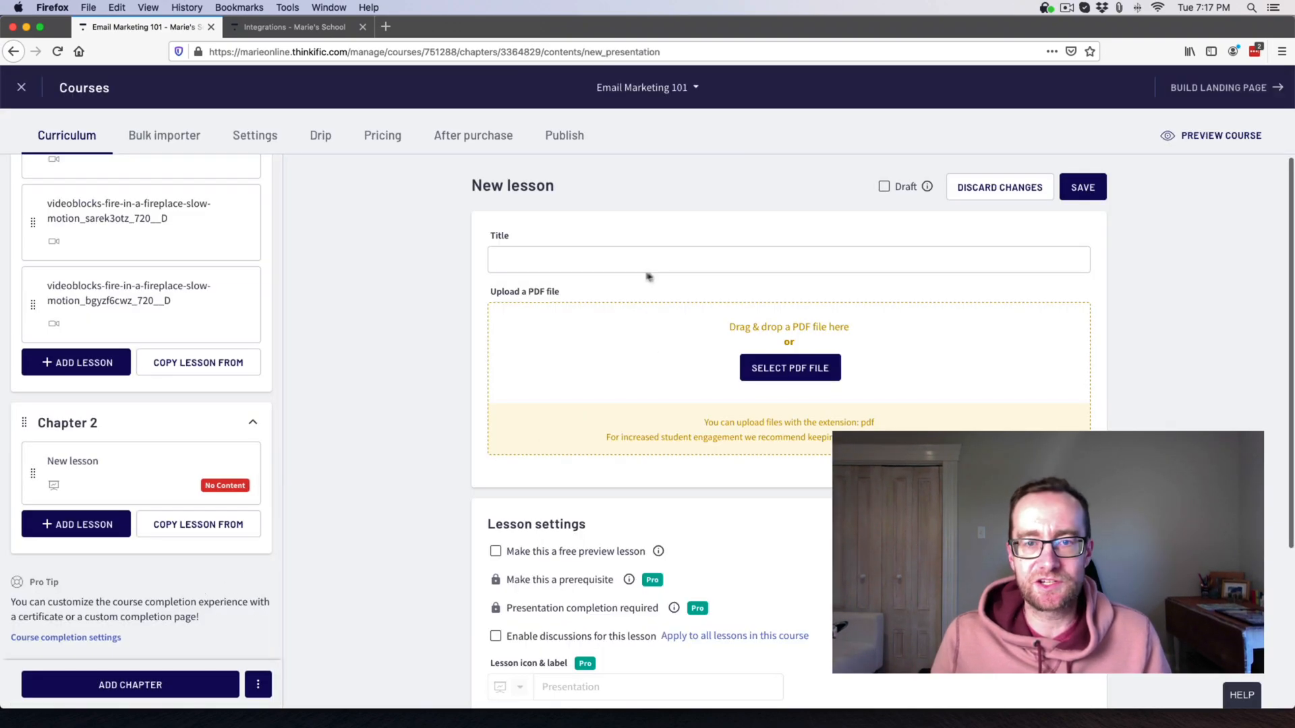
pyautogui.scroll(-1, 666, 402)
pyautogui.scroll(-3, 666, 403)
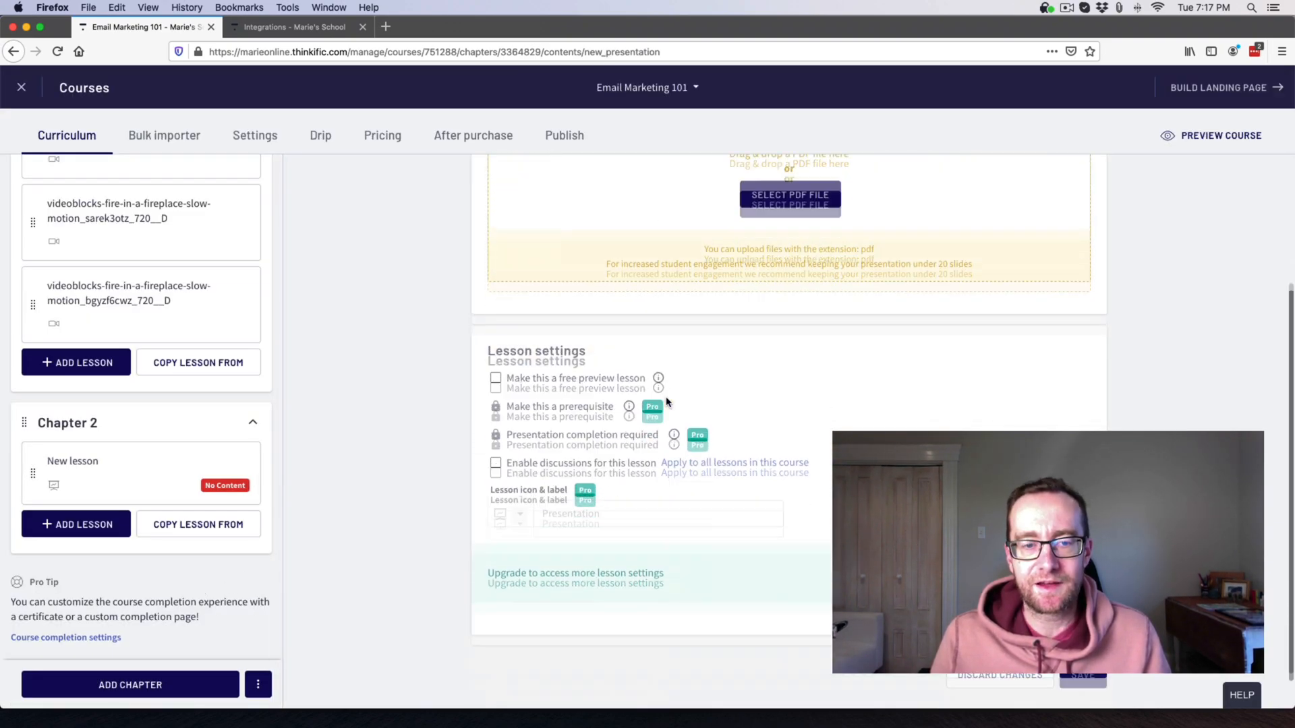
pyautogui.scroll(3, 674, 401)
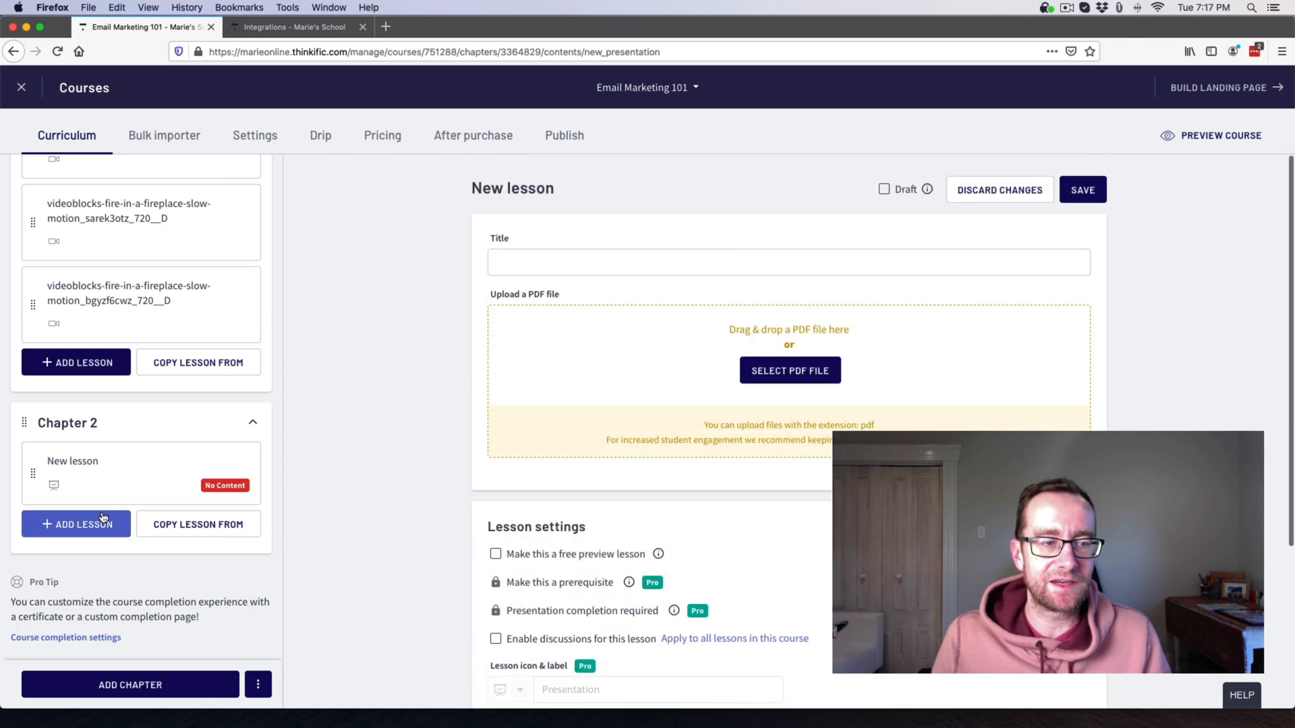